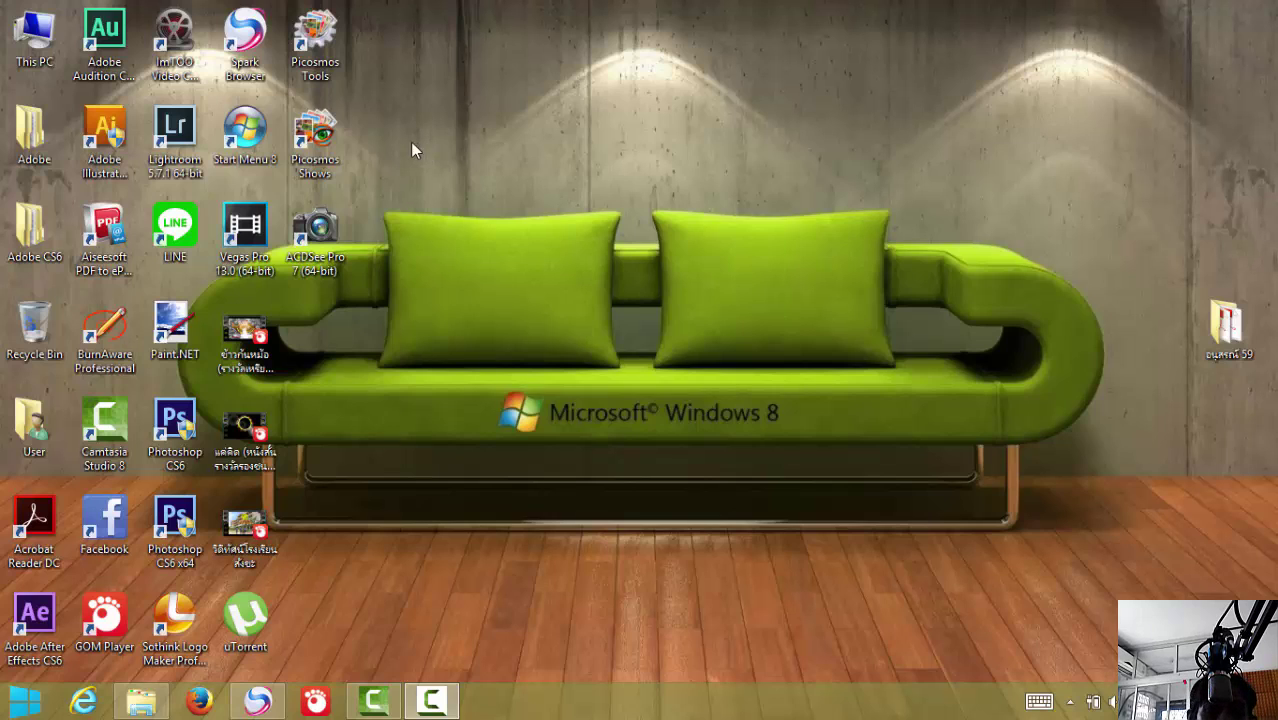
Start Lightroom 5.7.1 64-bit from its desktop shortcut
click(183, 137)
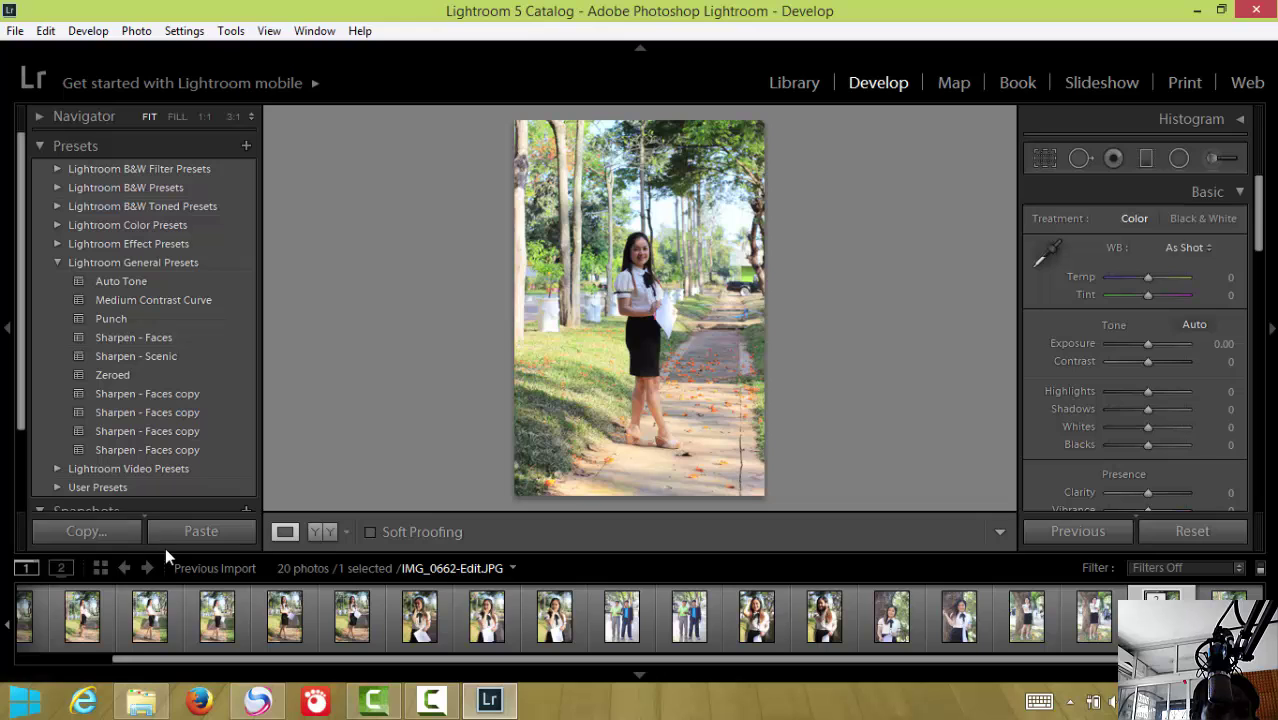
Switch to the Library grid and bring up the Import window
click(796, 83)
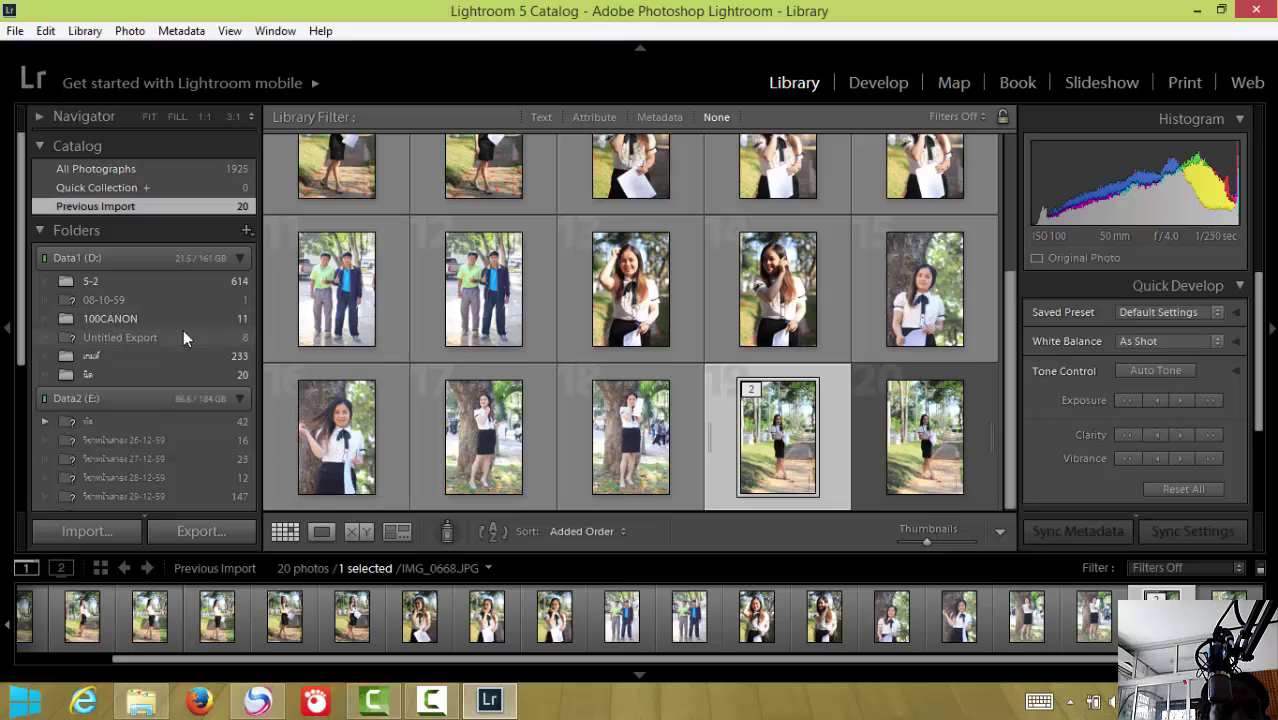
click(93, 533)
click(93, 527)
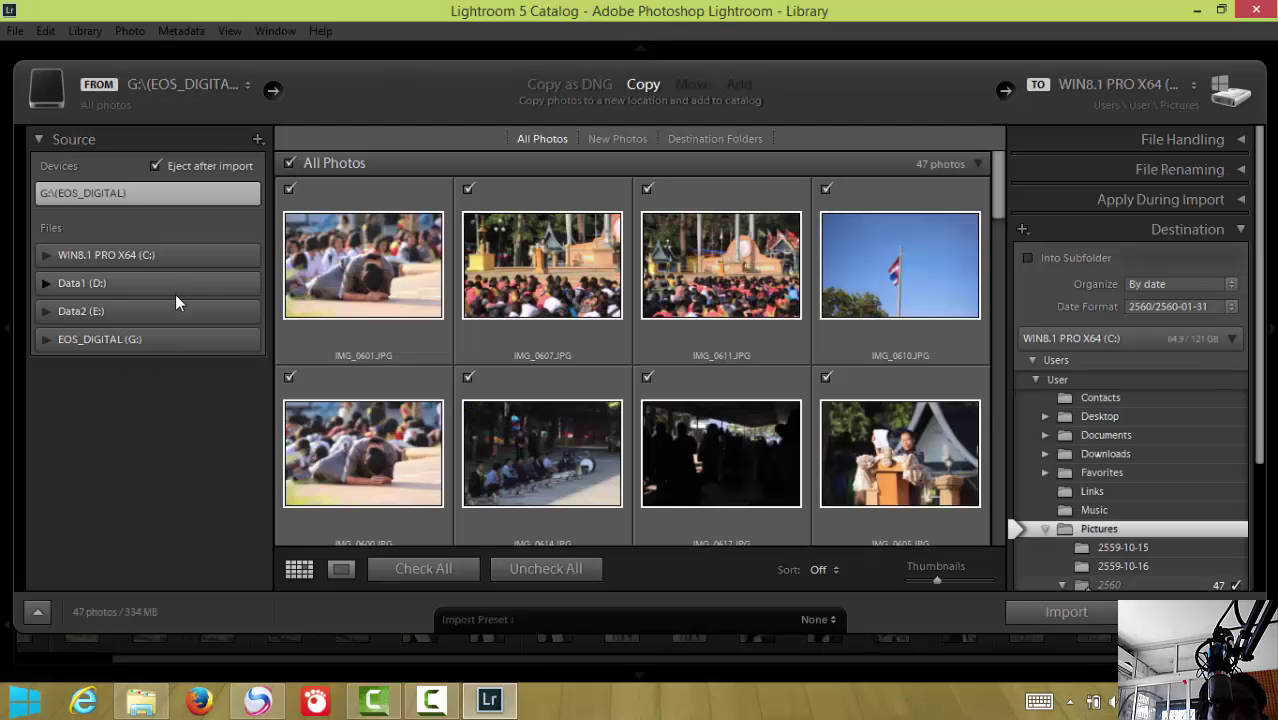
Pick the Thai-named folder on Data1 (D:) as the source, listing its 20 portraits
click(44, 283)
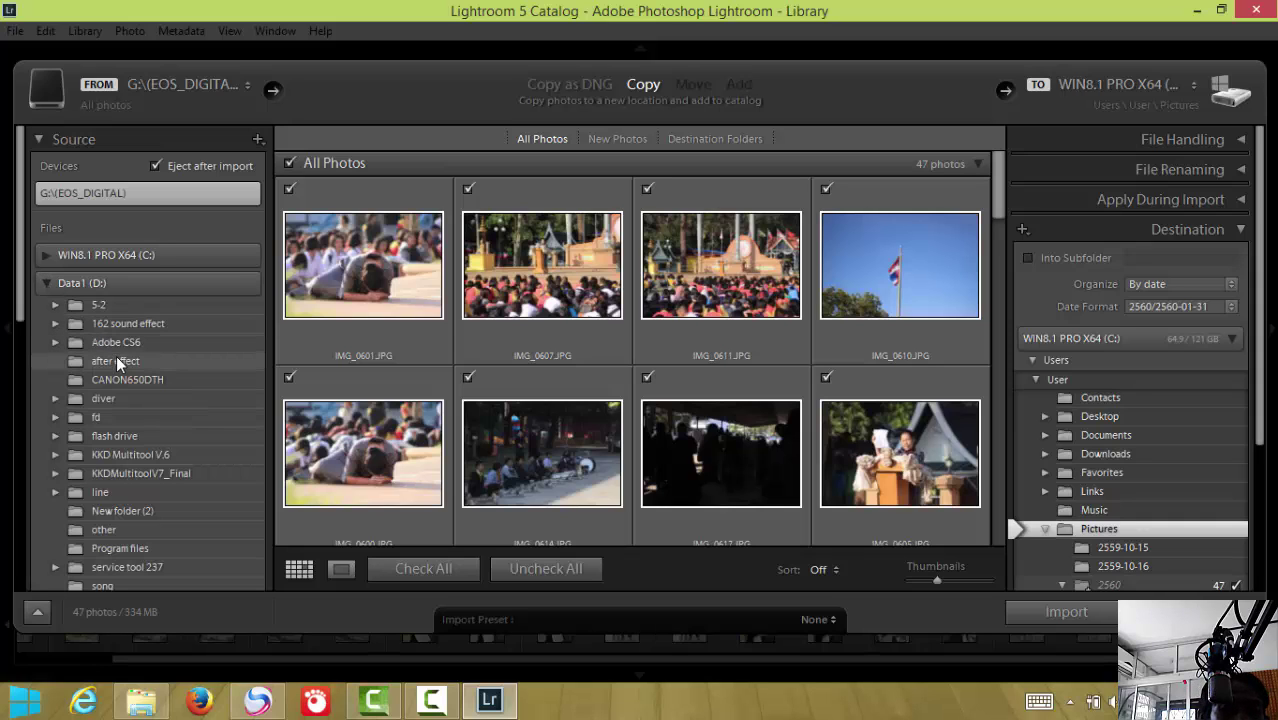
scroll(144, 334, down, 2)
scroll(144, 334, down, 3)
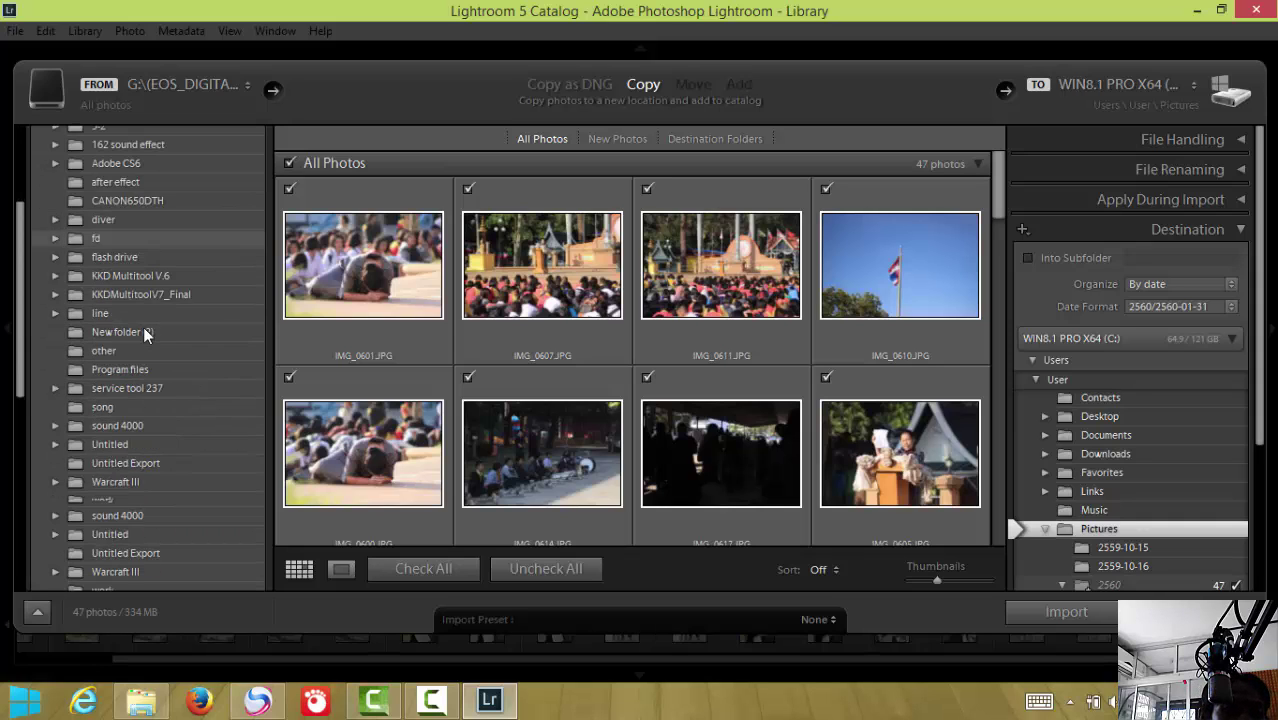
scroll(142, 344, down, 2)
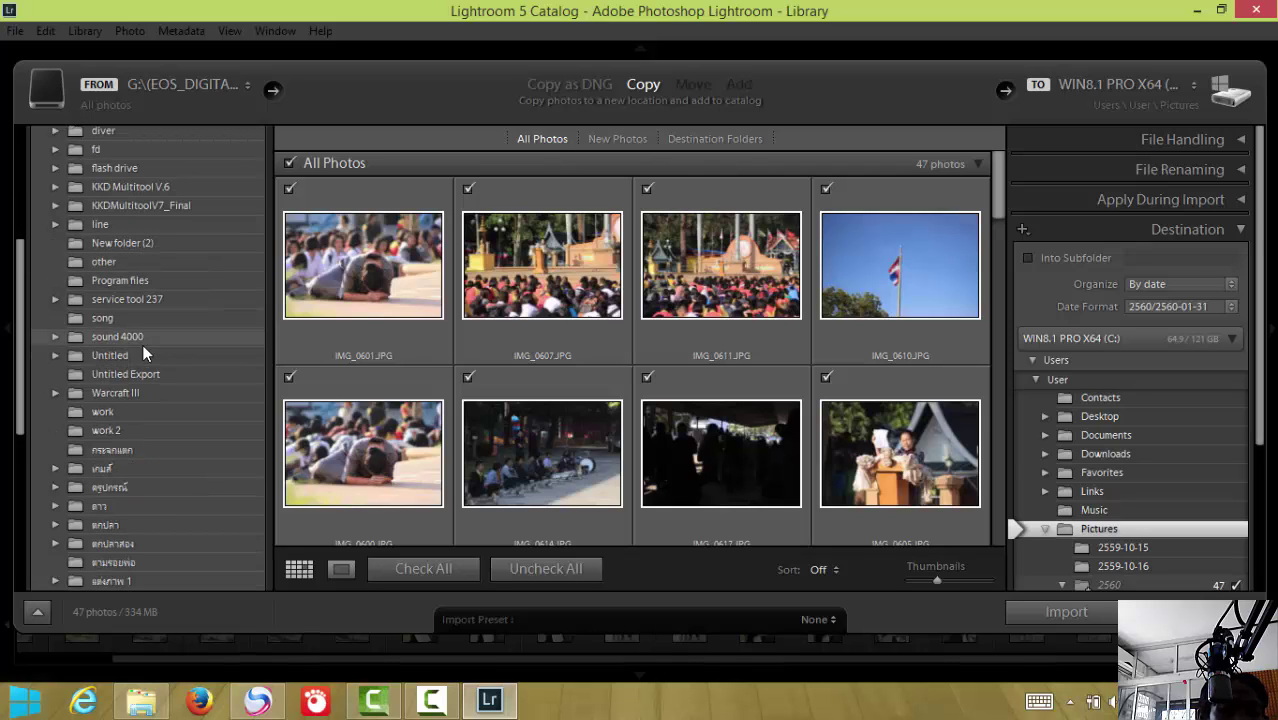
scroll(142, 344, down, 2)
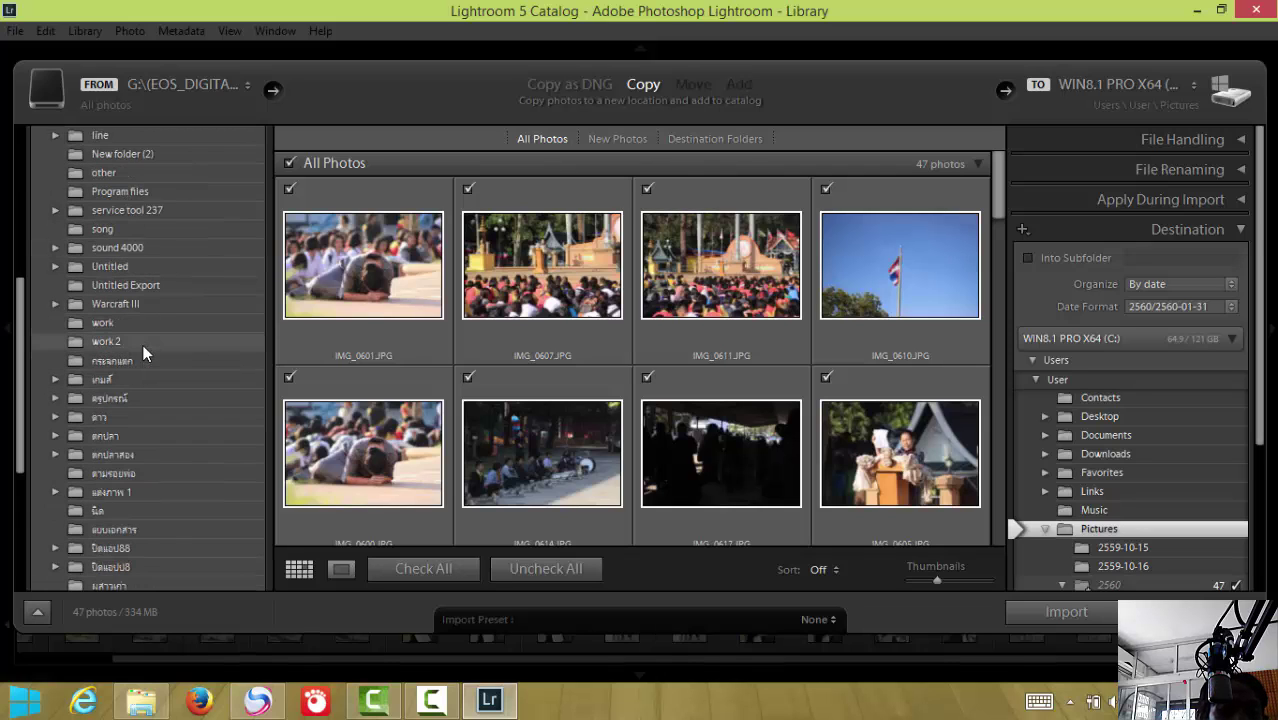
scroll(142, 344, down, 2)
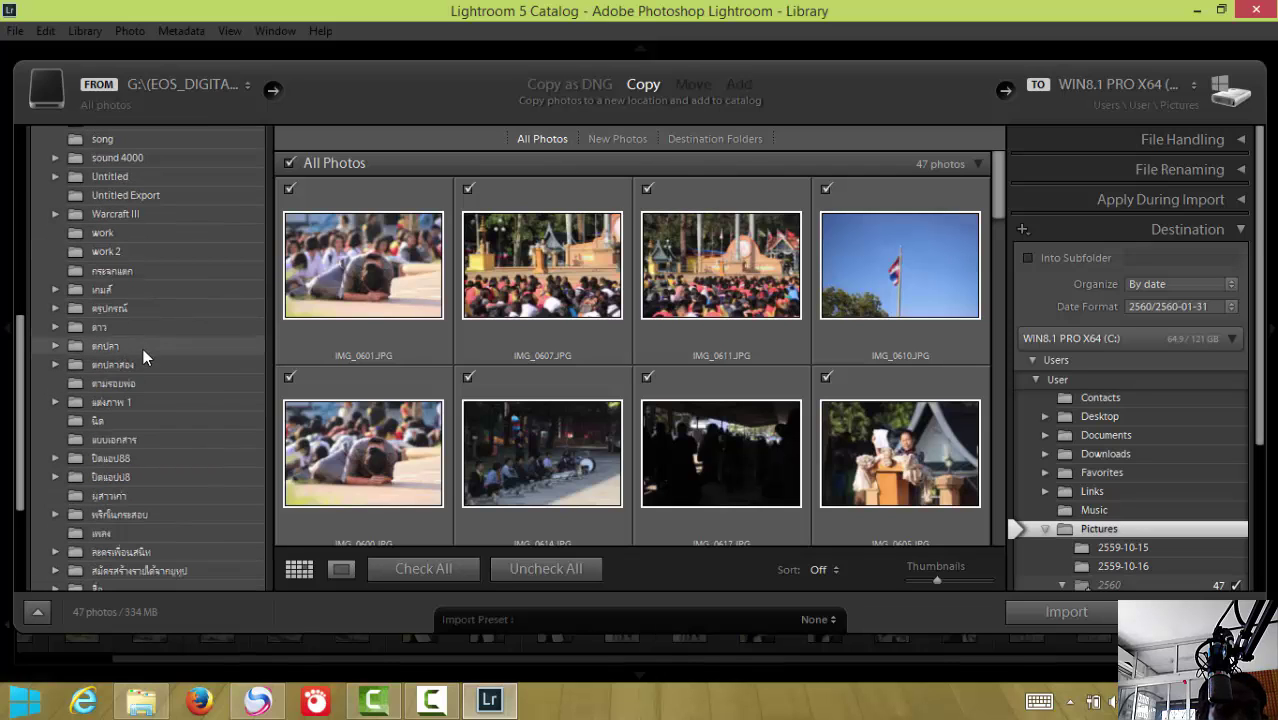
click(90, 420)
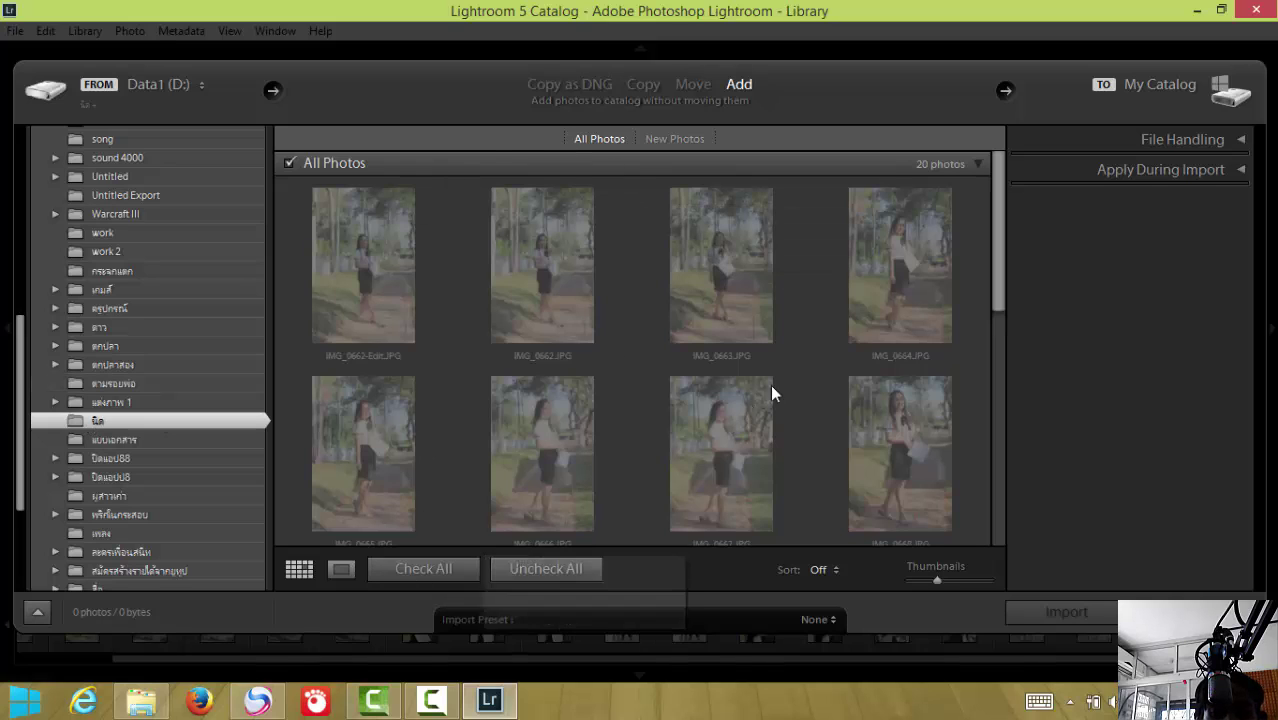
Scroll through the import thumbnails and uncheck all photos
drag(995, 276, 994, 396)
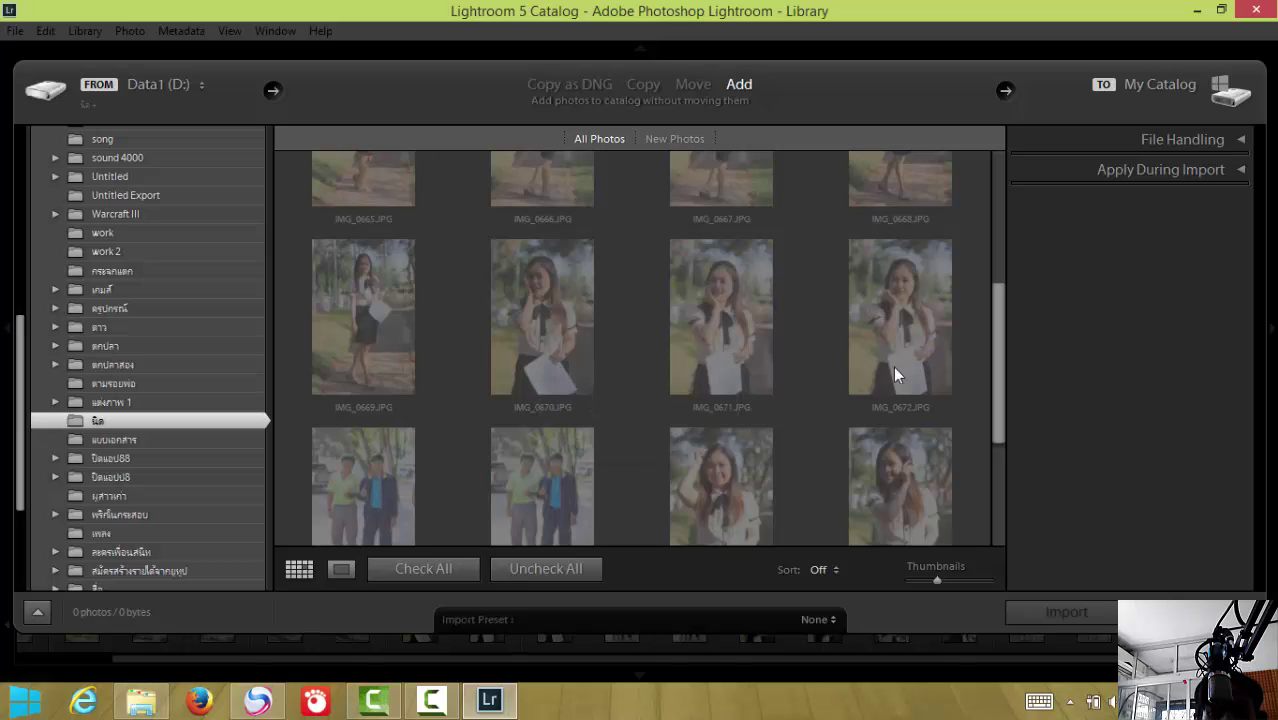
drag(996, 397, 996, 530)
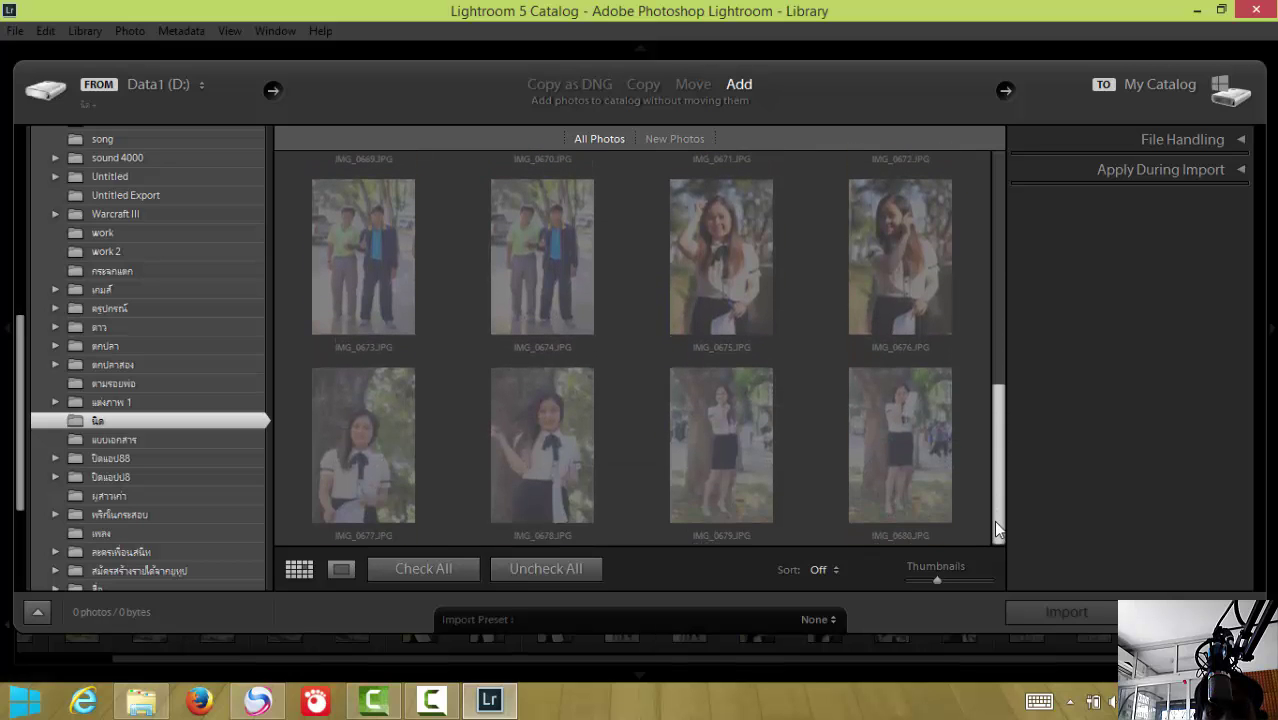
drag(996, 530, 996, 440)
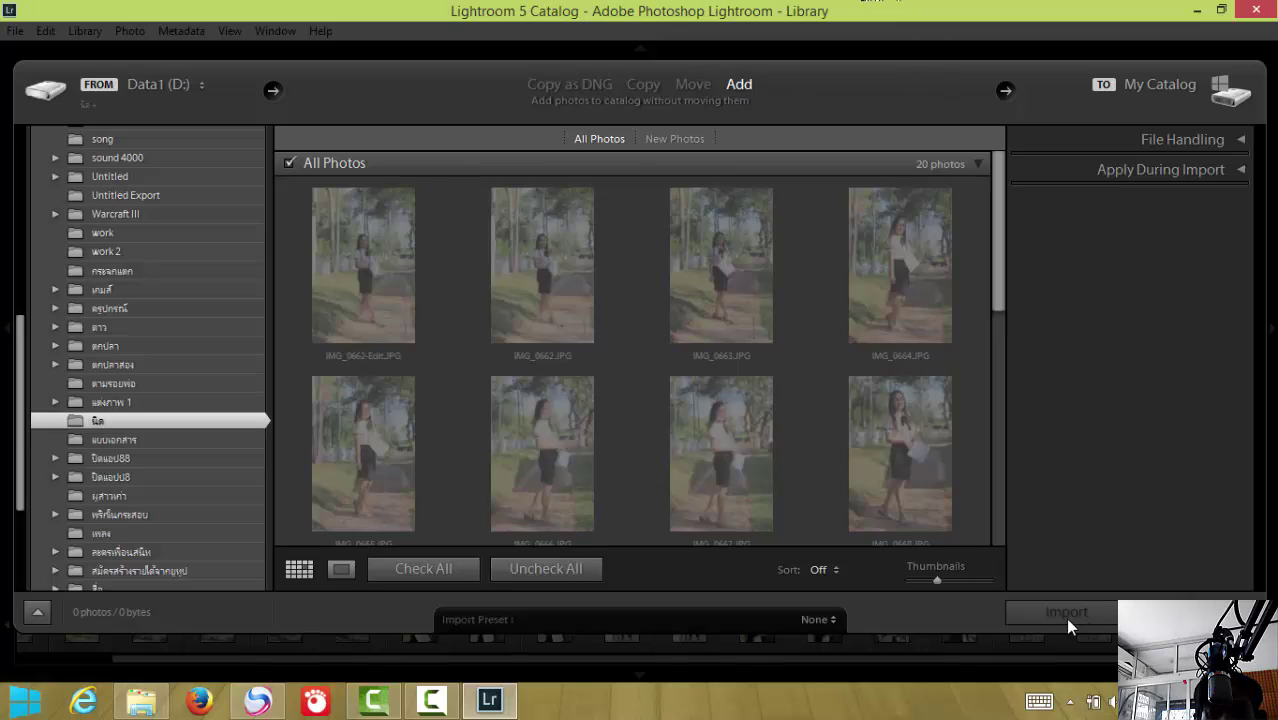
click(552, 569)
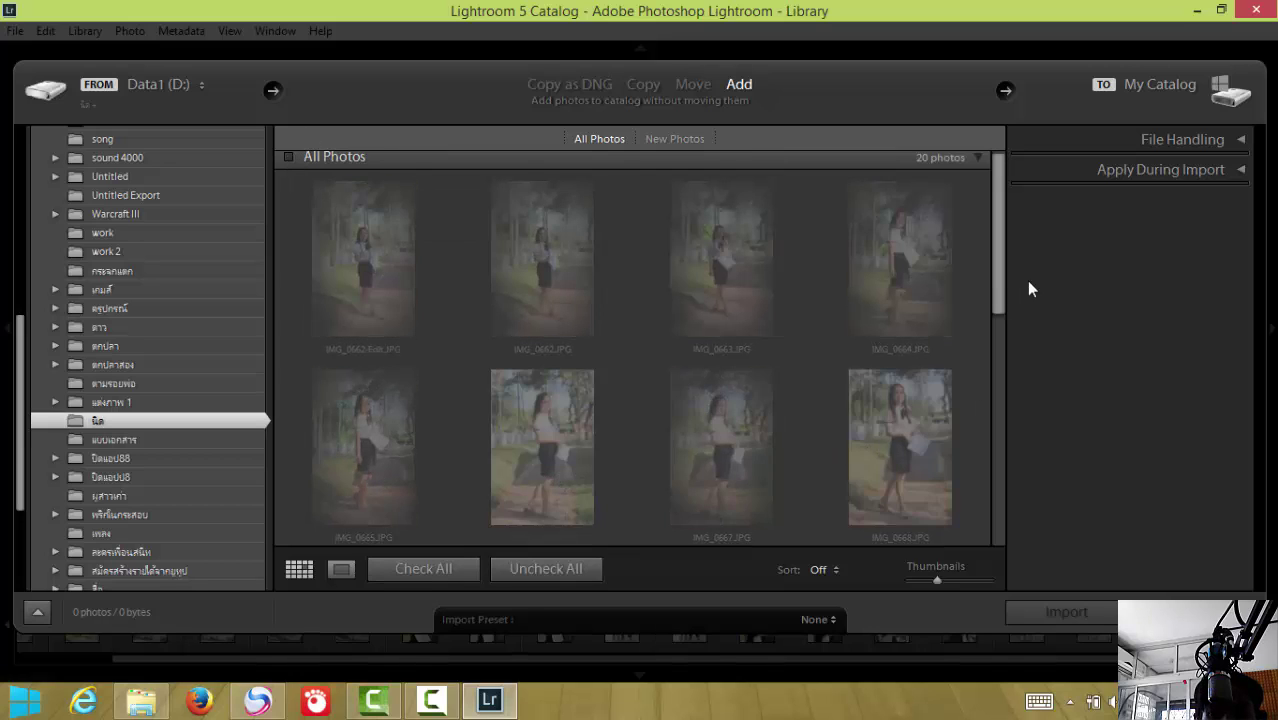
Preview one portrait at large size and dismiss the Import Preset list
mouse_move(996, 274)
mouse_down()
mouse_move(1011, 498)
mouse_move(1000, 480)
mouse_up()
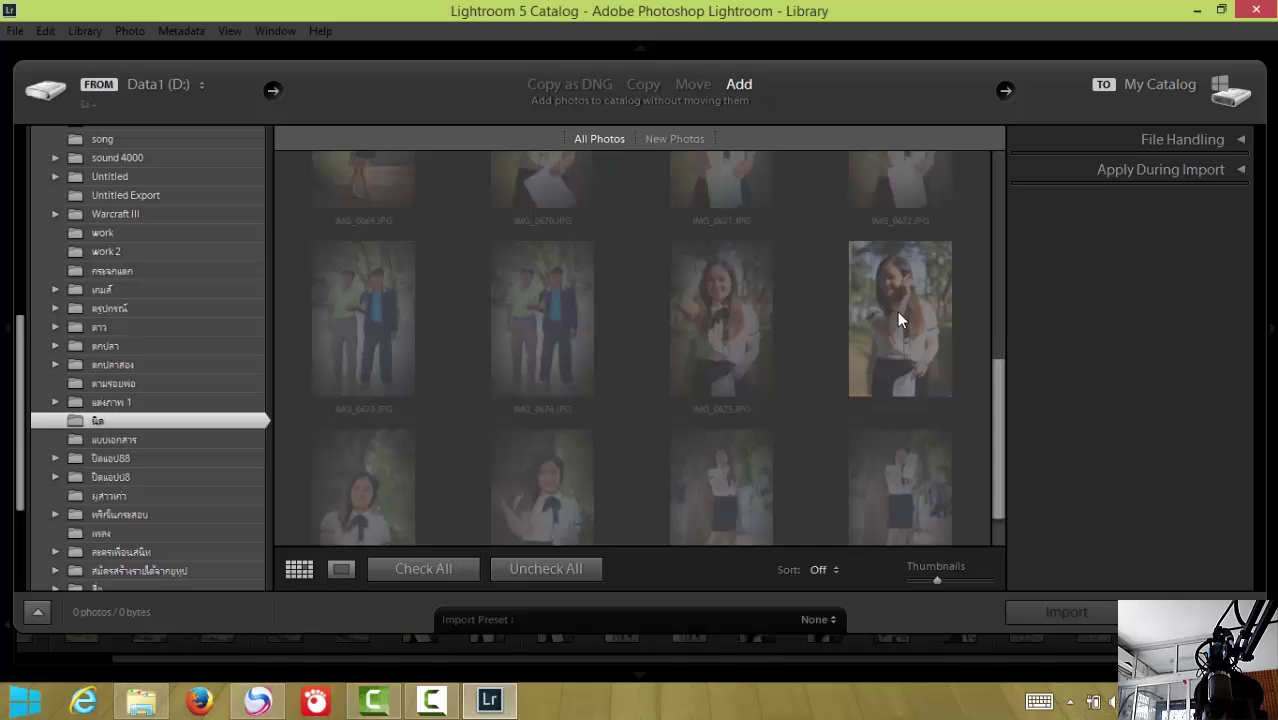
double_click(898, 313)
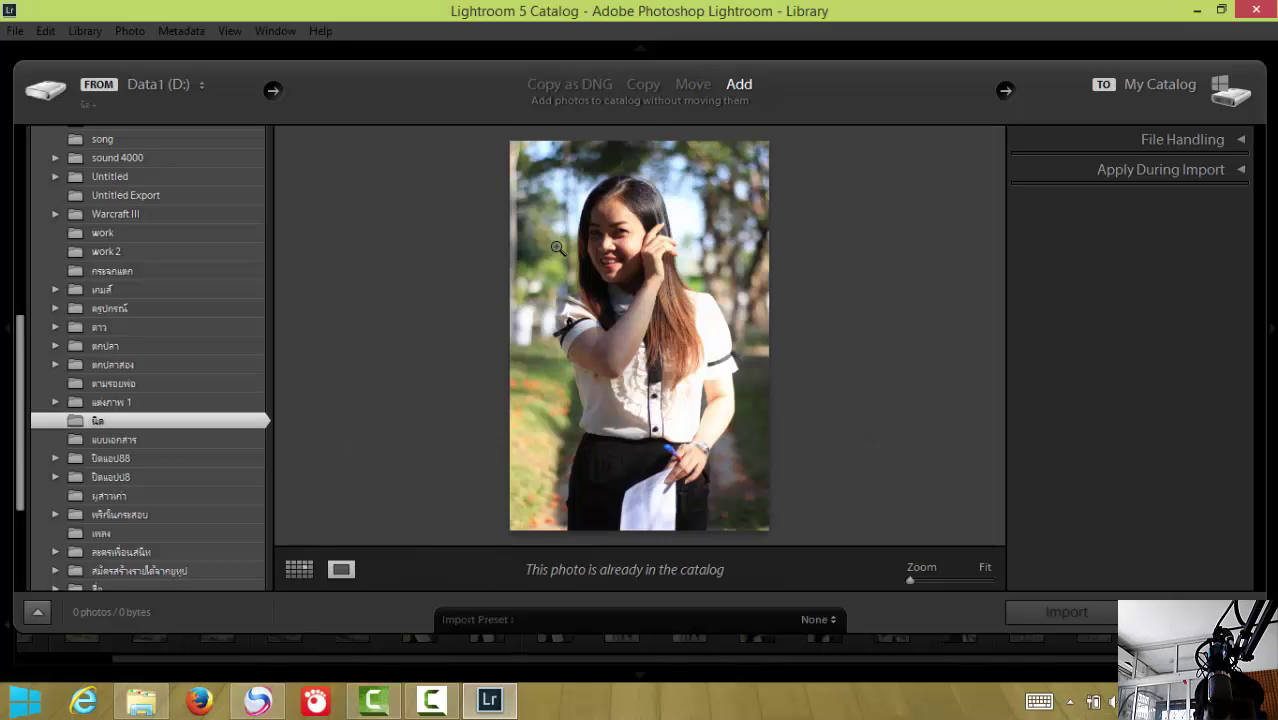
scroll(178, 428, down, 5)
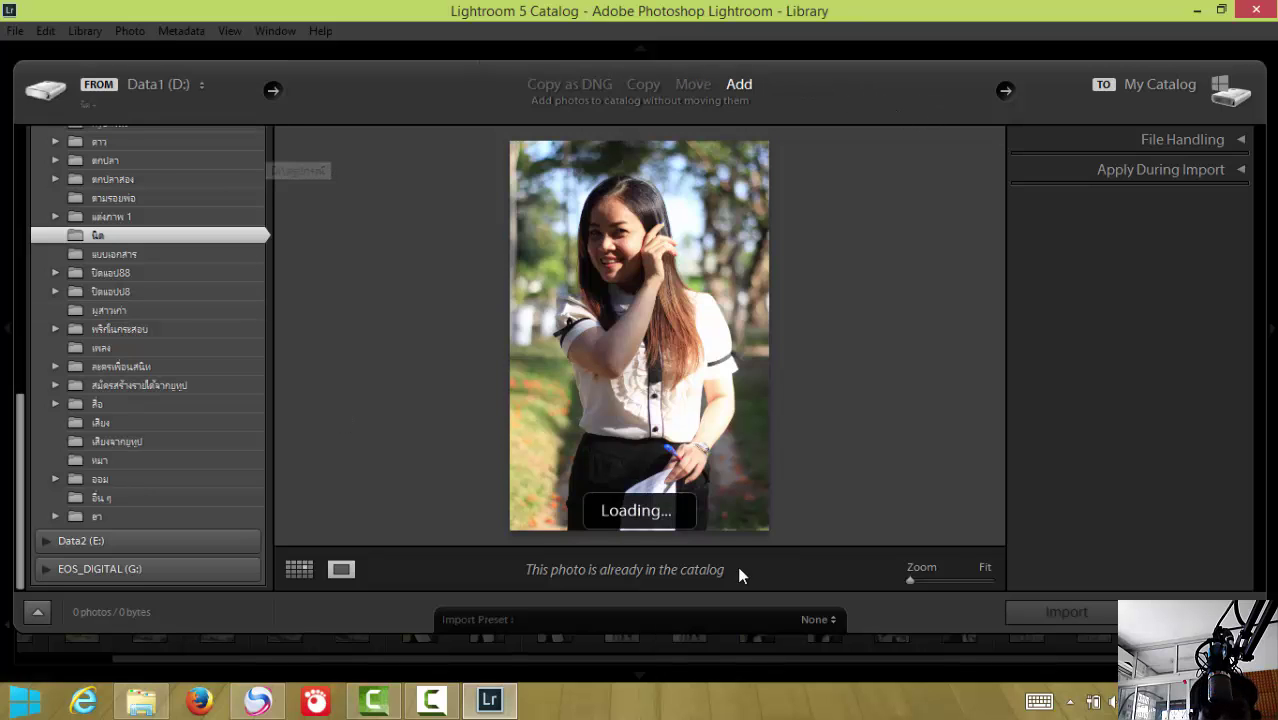
click(826, 620)
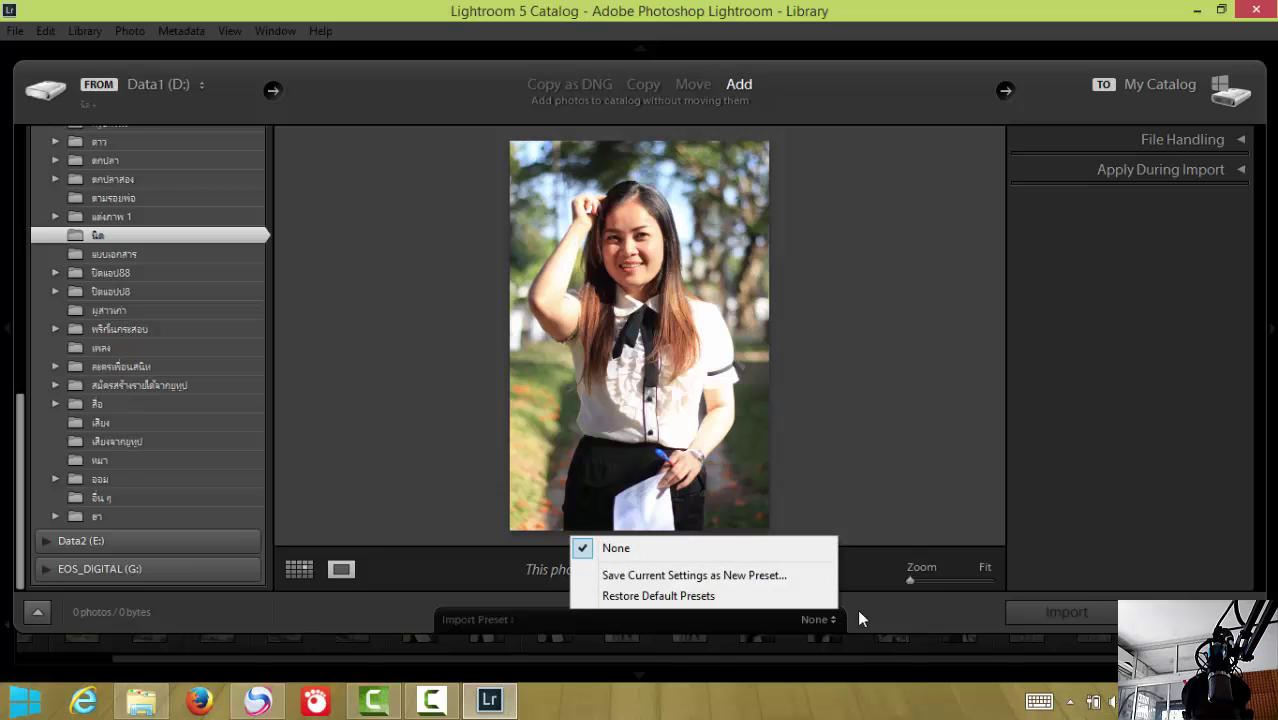
click(928, 627)
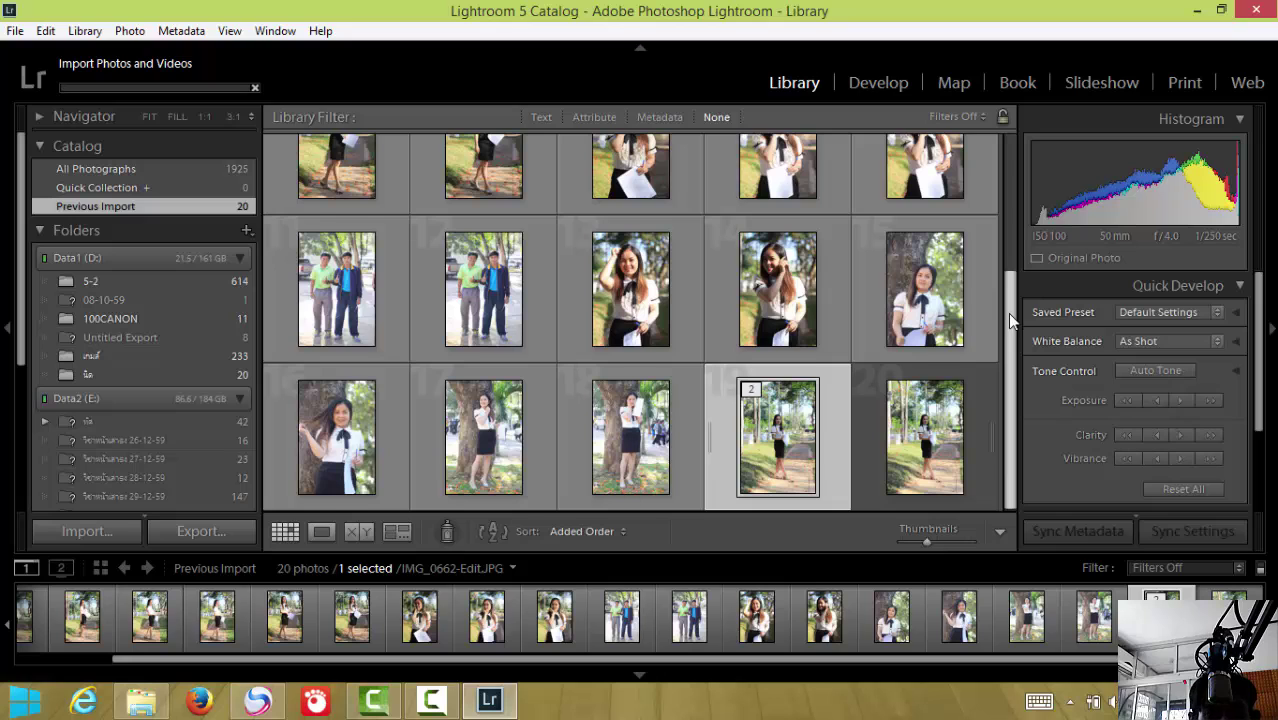
Select thumbnail IMG_0672.JPG in the Library grid and open it in Develop
scroll(1007, 313, down, 2)
drag(1013, 403, 1026, 139)
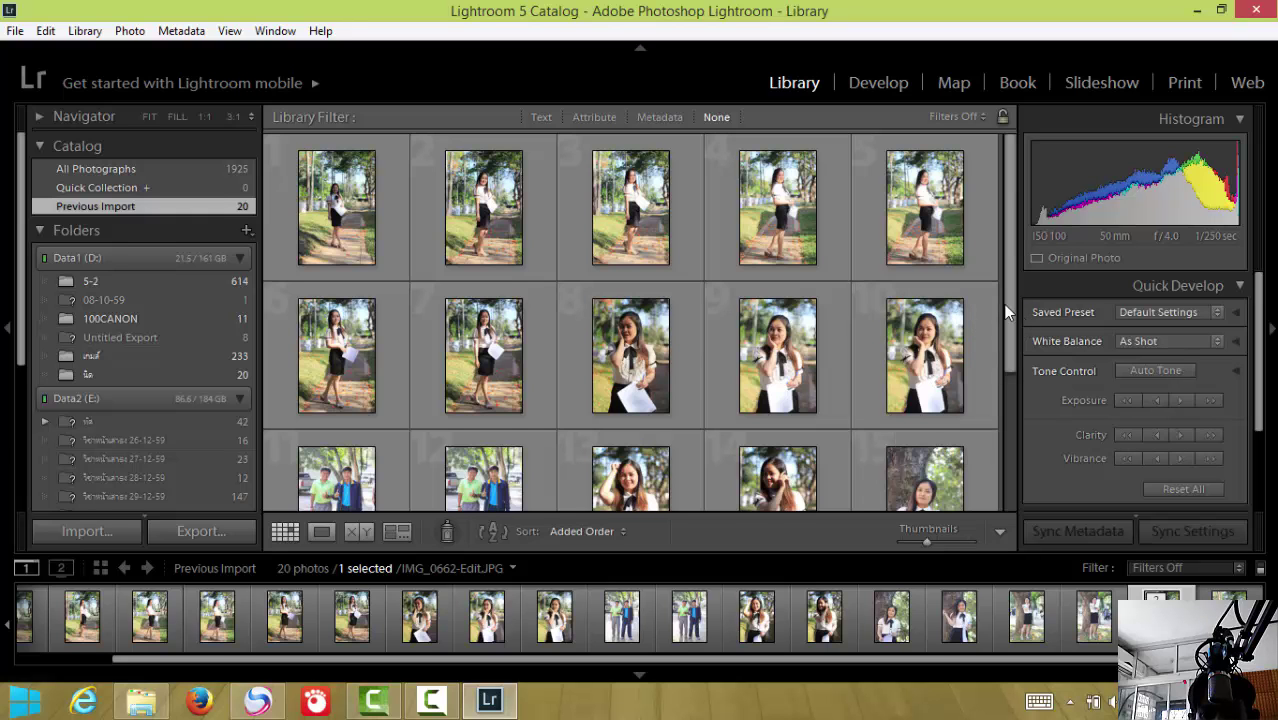
mouse_move(1006, 318)
mouse_down()
mouse_move(1011, 460)
mouse_move(1015, 341)
mouse_up()
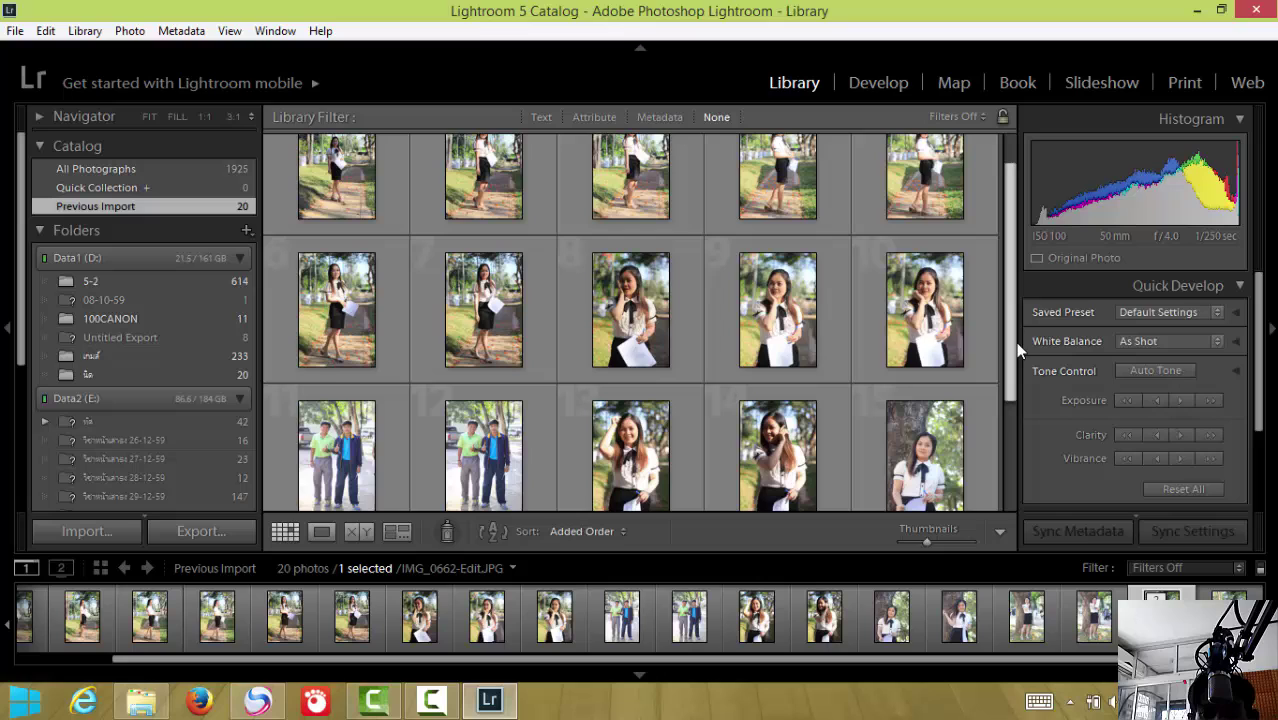
click(930, 316)
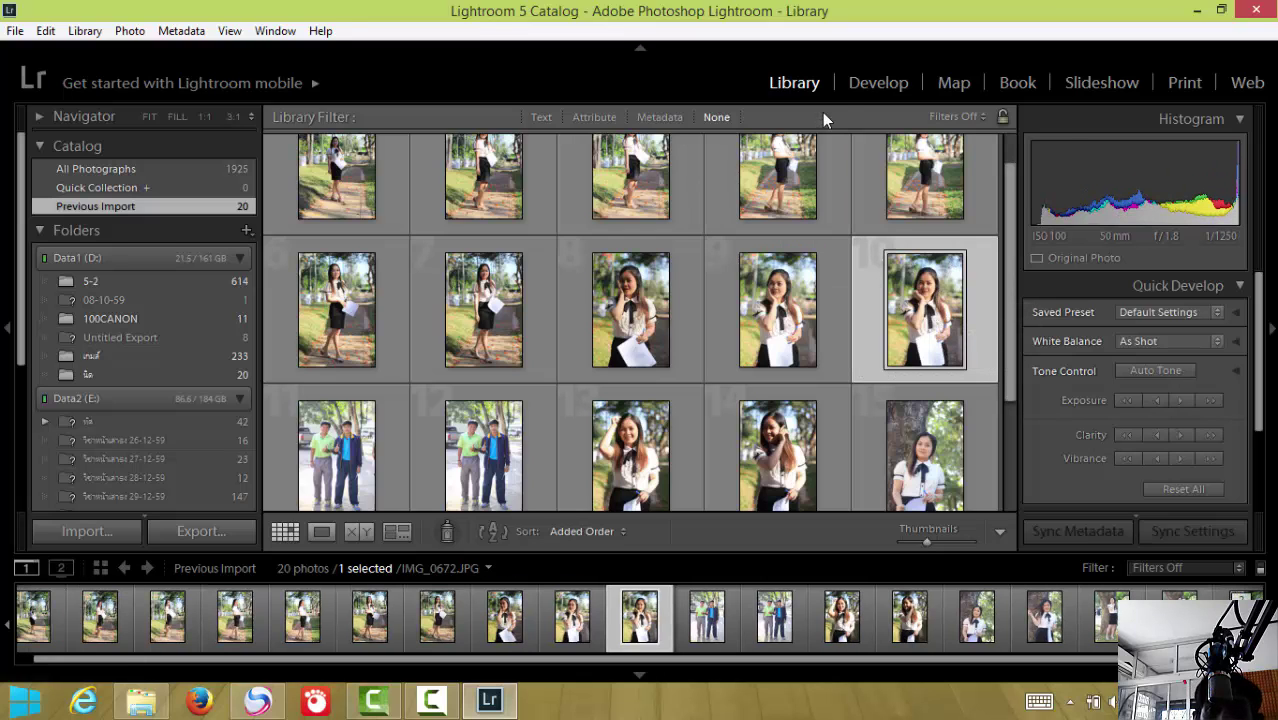
click(869, 90)
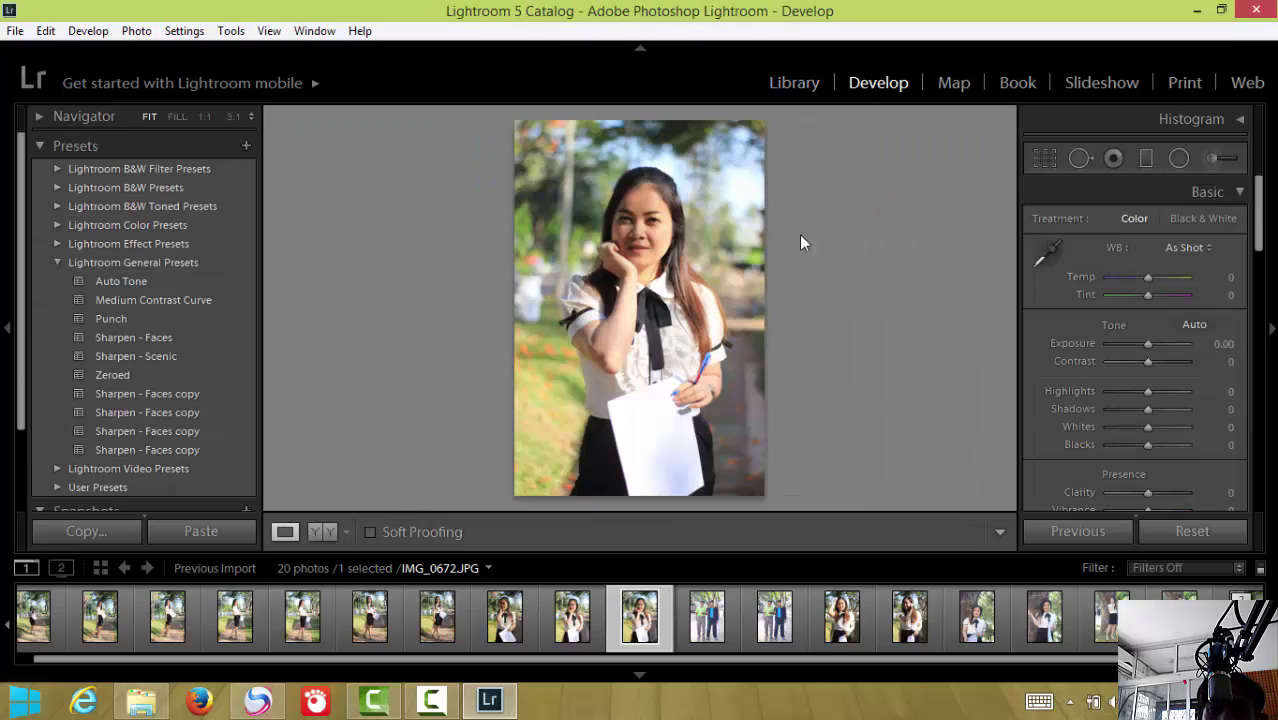
click(648, 244)
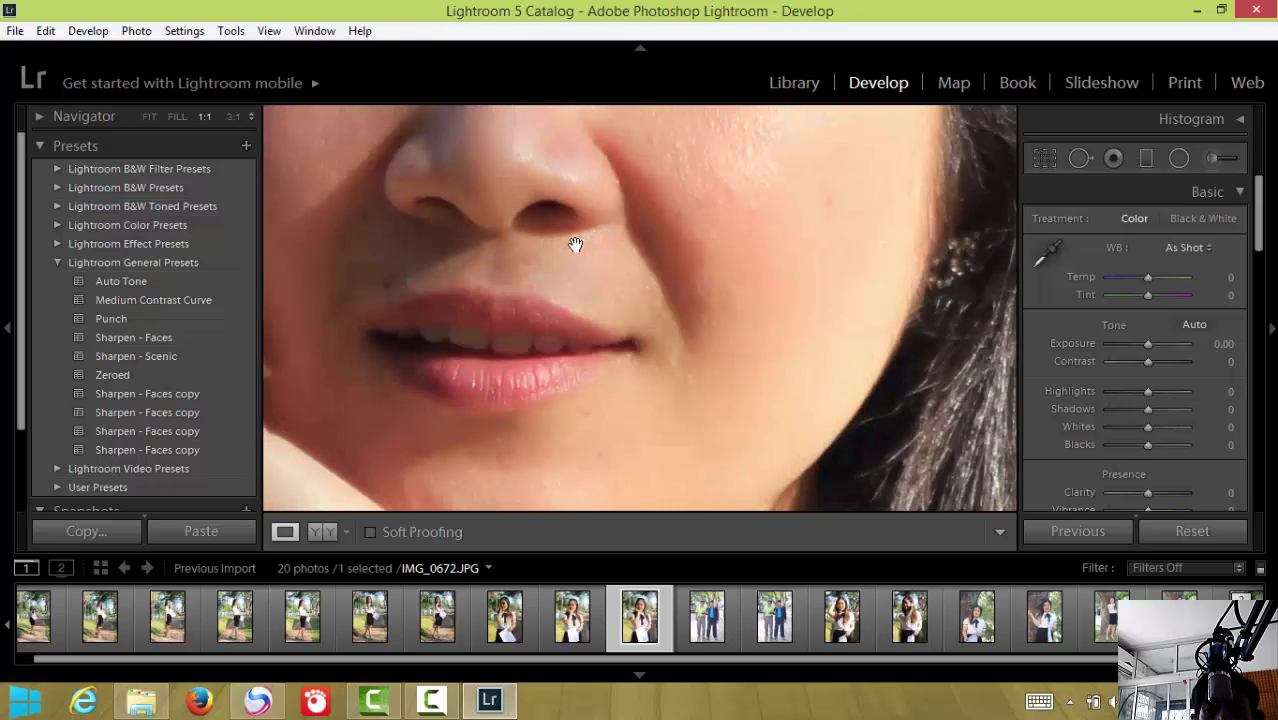
click(576, 247)
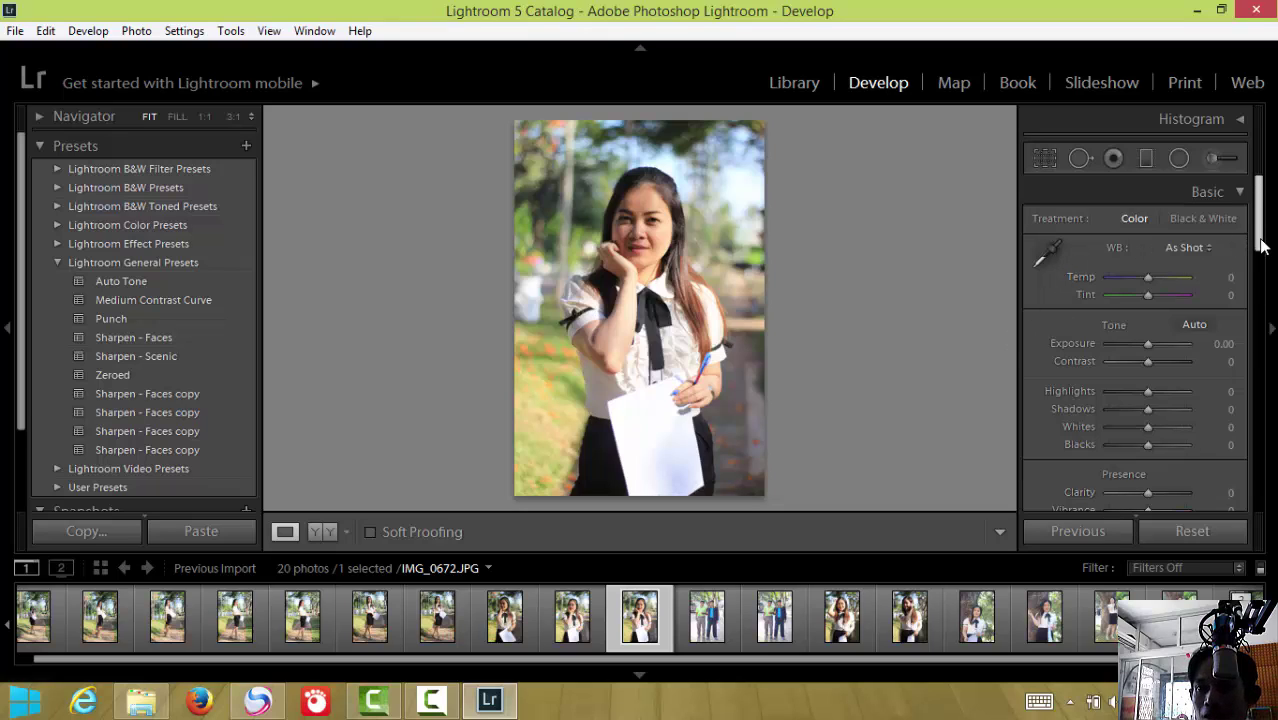
drag(1262, 229, 1258, 404)
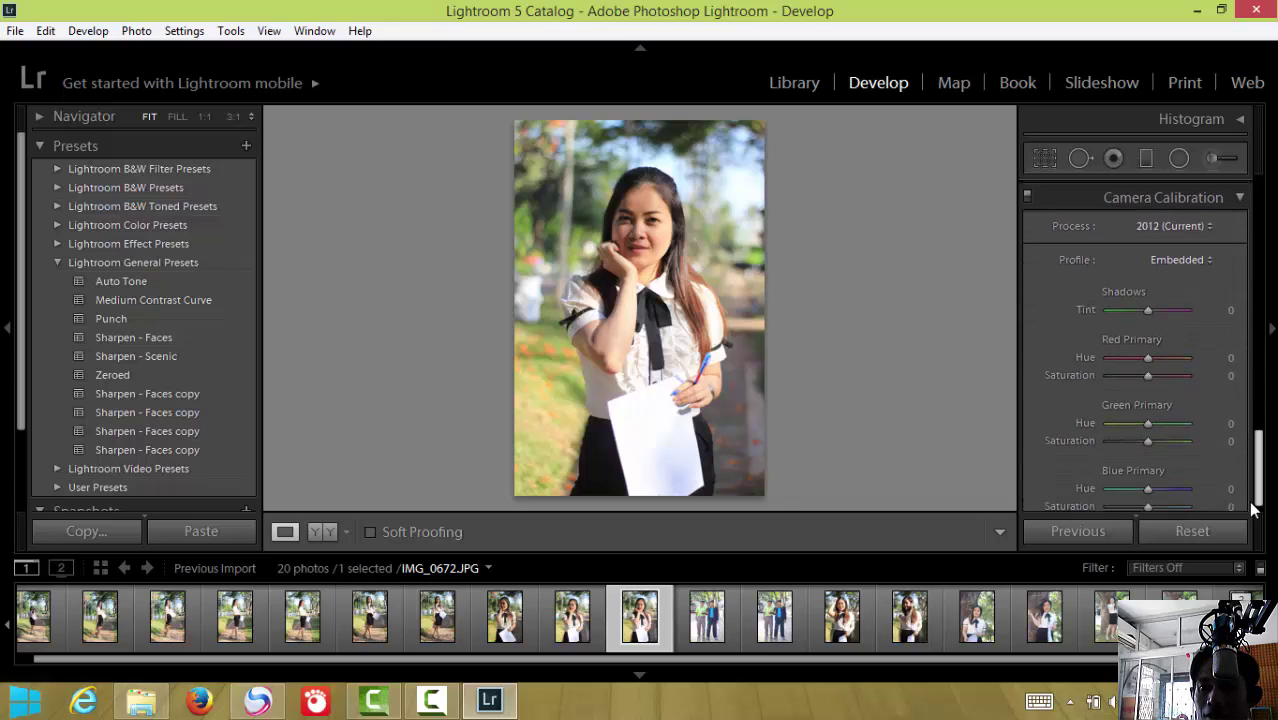
mouse_move(1258, 404)
mouse_down()
mouse_move(1254, 509)
mouse_move(1258, 190)
mouse_up()
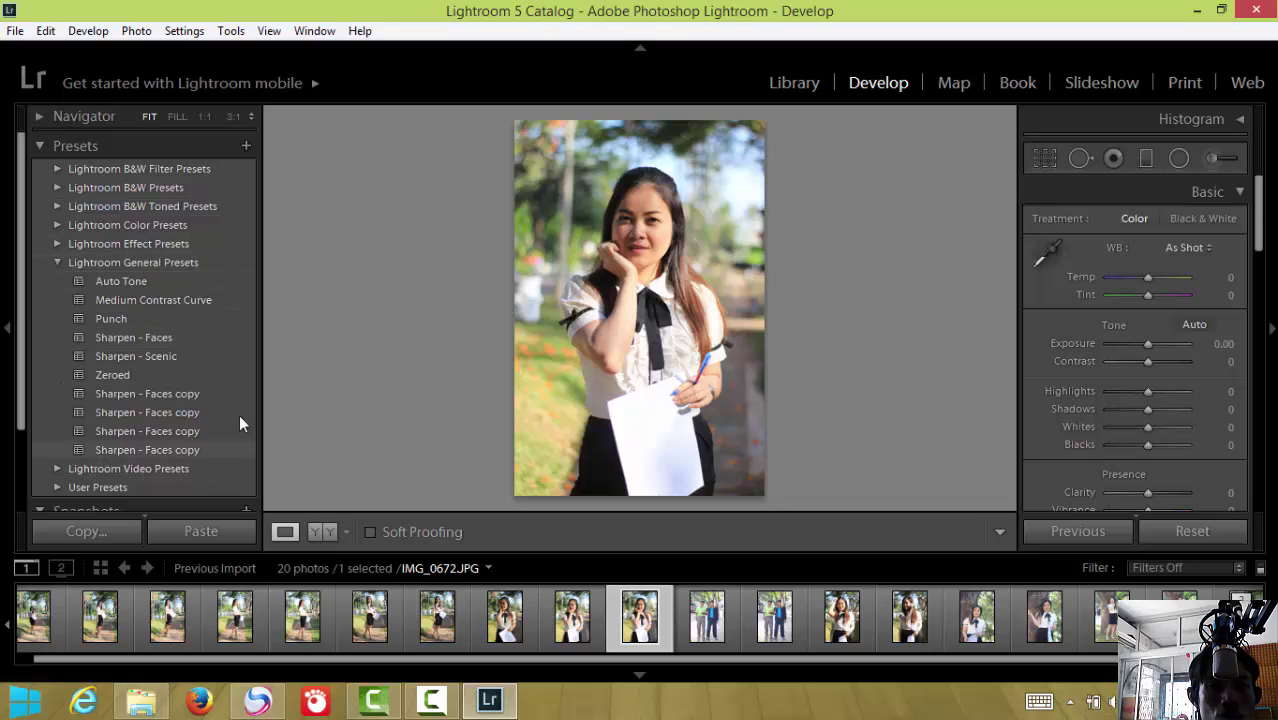
Try the Auto Tone, Medium Contrast Curve and Punch presets, ending on Sharpen - Faces
click(108, 279)
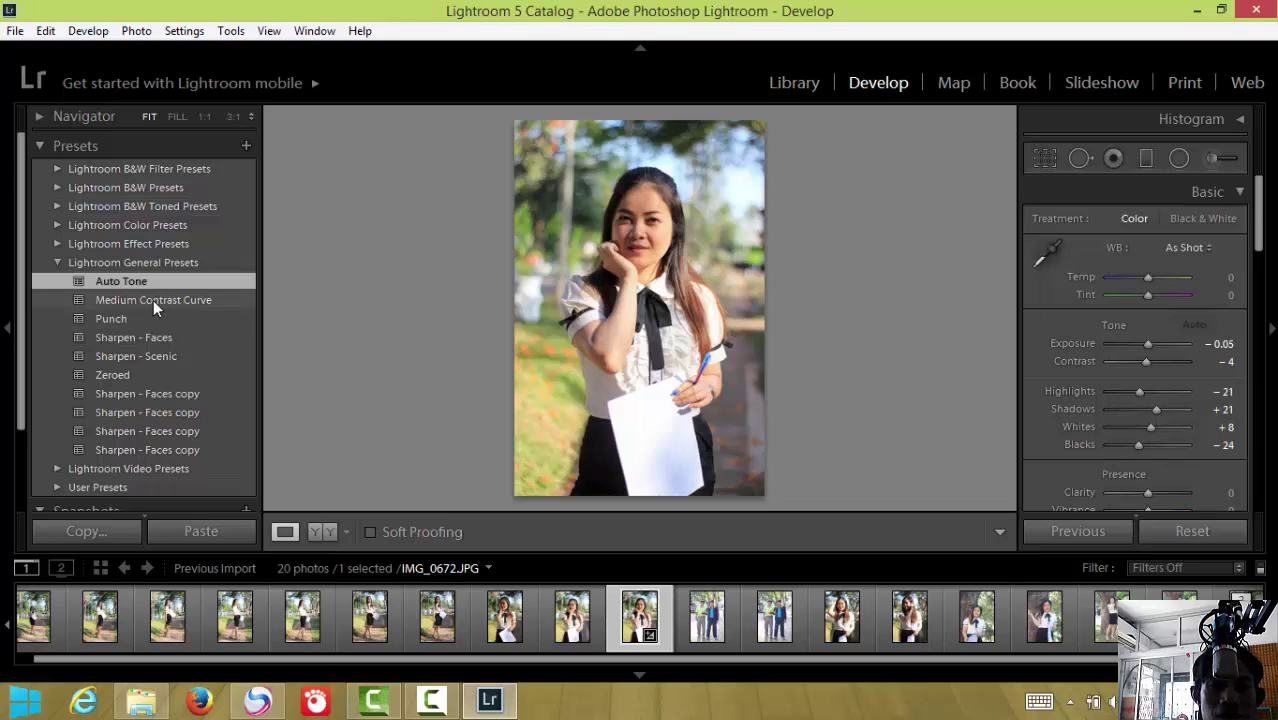
click(154, 299)
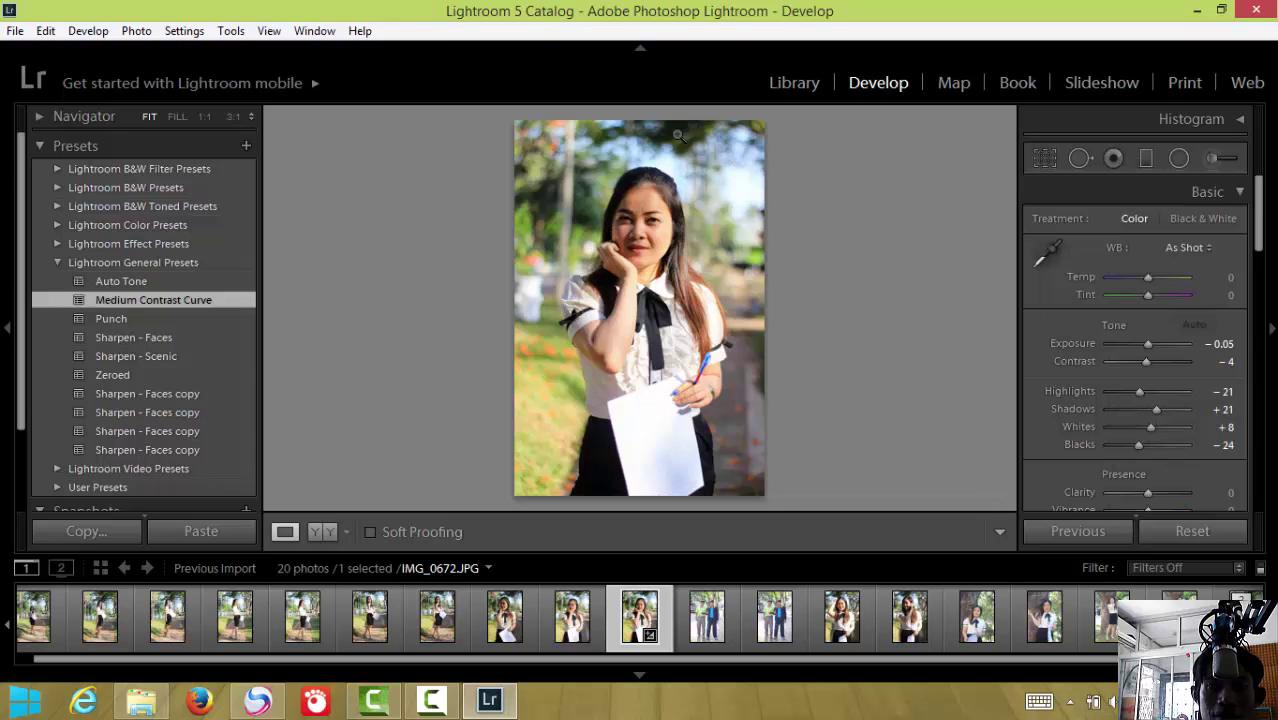
click(107, 318)
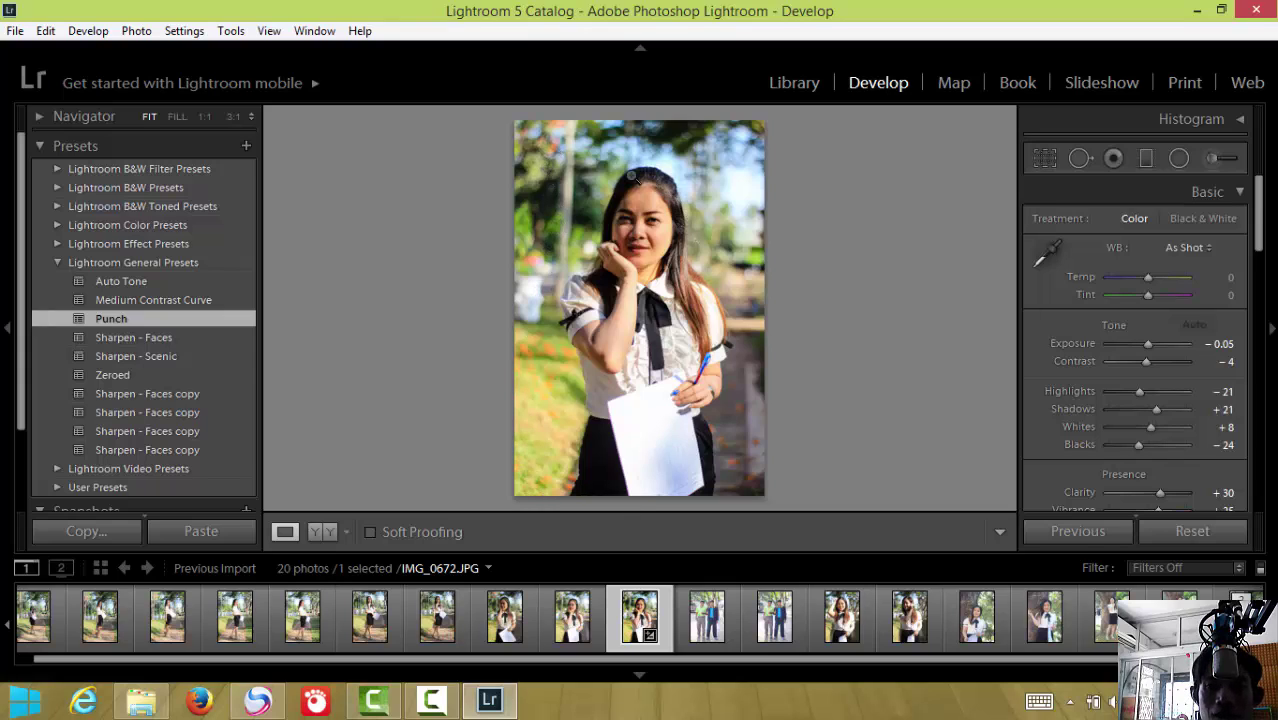
click(131, 337)
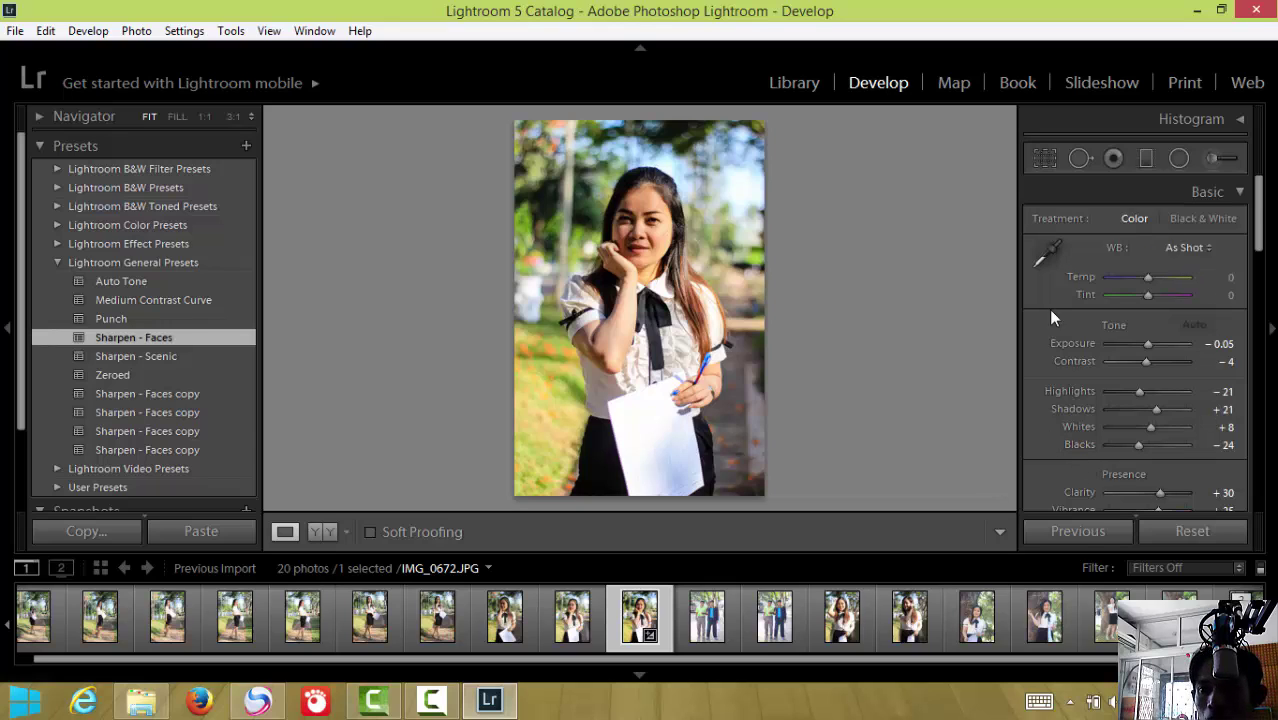
click(1147, 296)
Set the white balance Tint to +10 and Temp to +7
drag(1145, 295, 1147, 300)
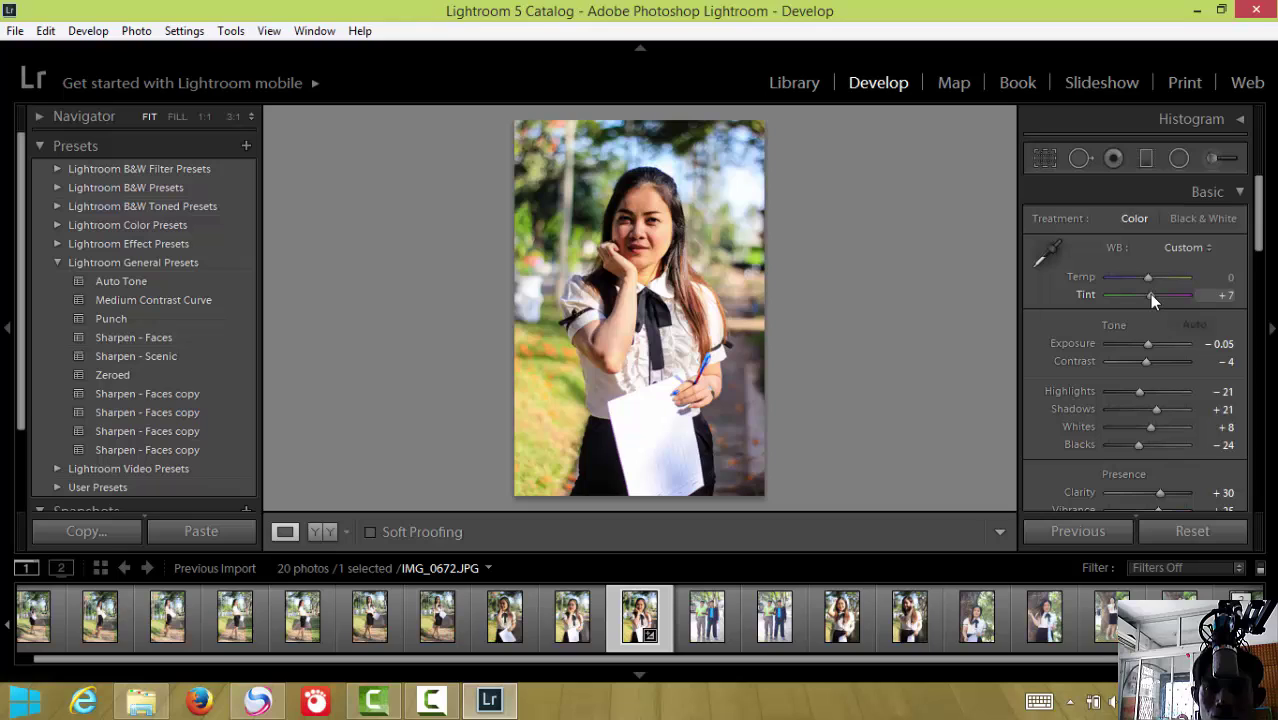
drag(1149, 294, 1150, 294)
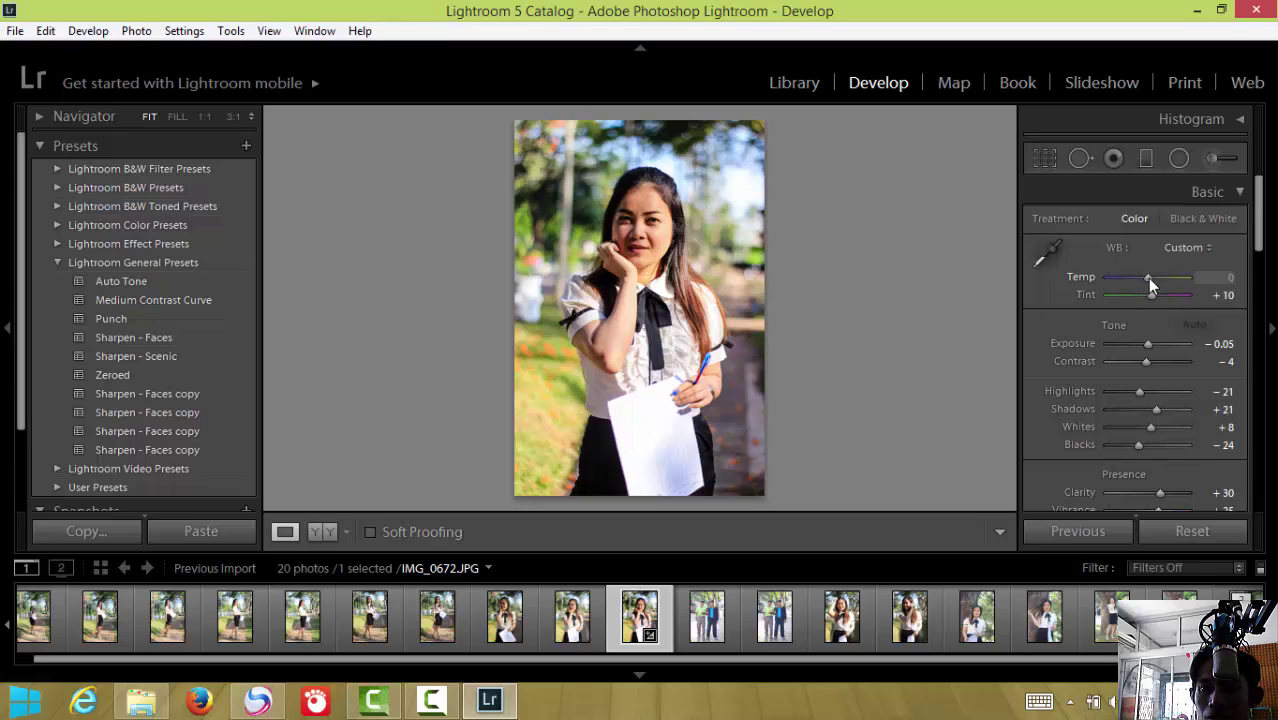
drag(1147, 278, 1150, 276)
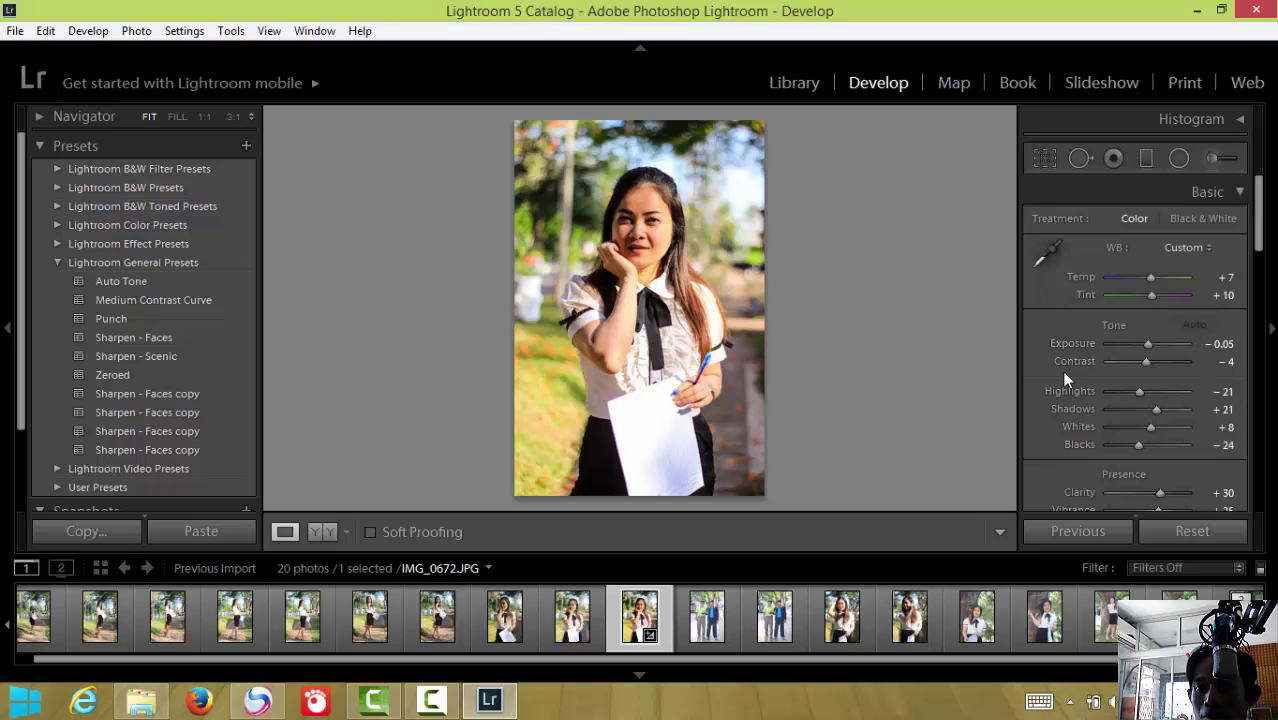
Reset then set Exposure +0.12, Contrast -50, Highlights +5, Shadows +26 and Whites -29
scroll(1258, 247, down, 3)
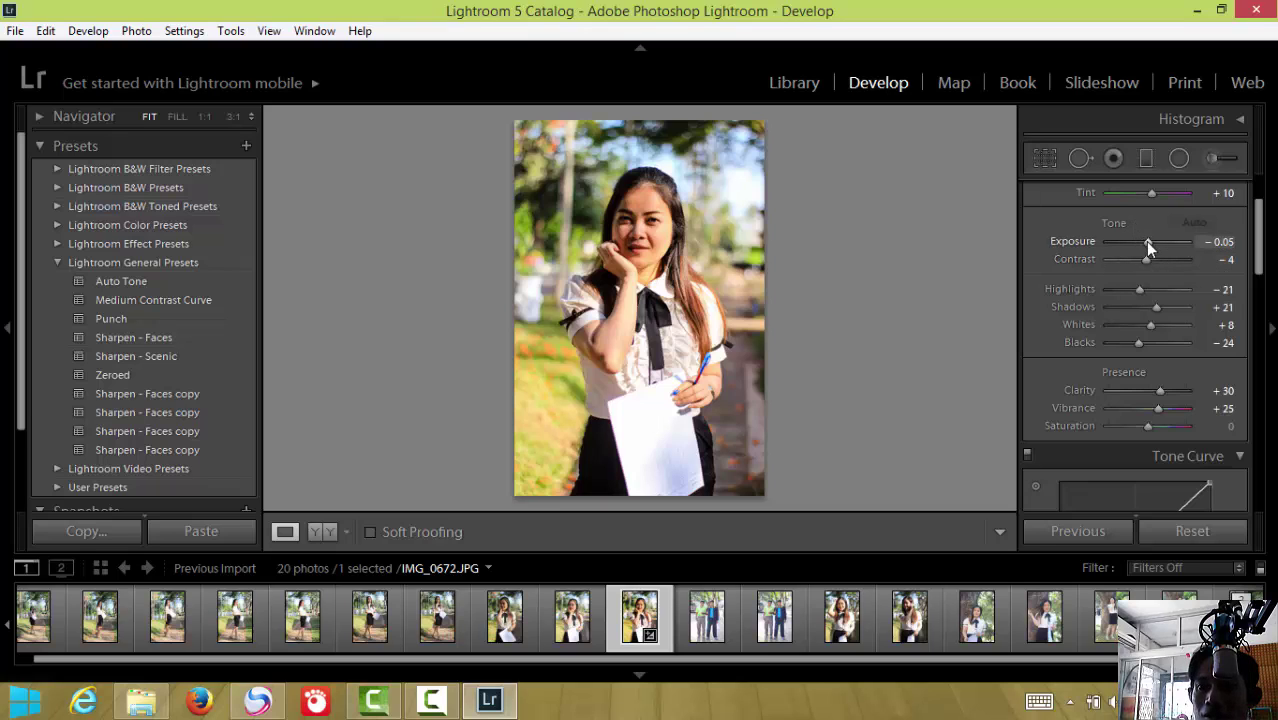
double_click(1147, 241)
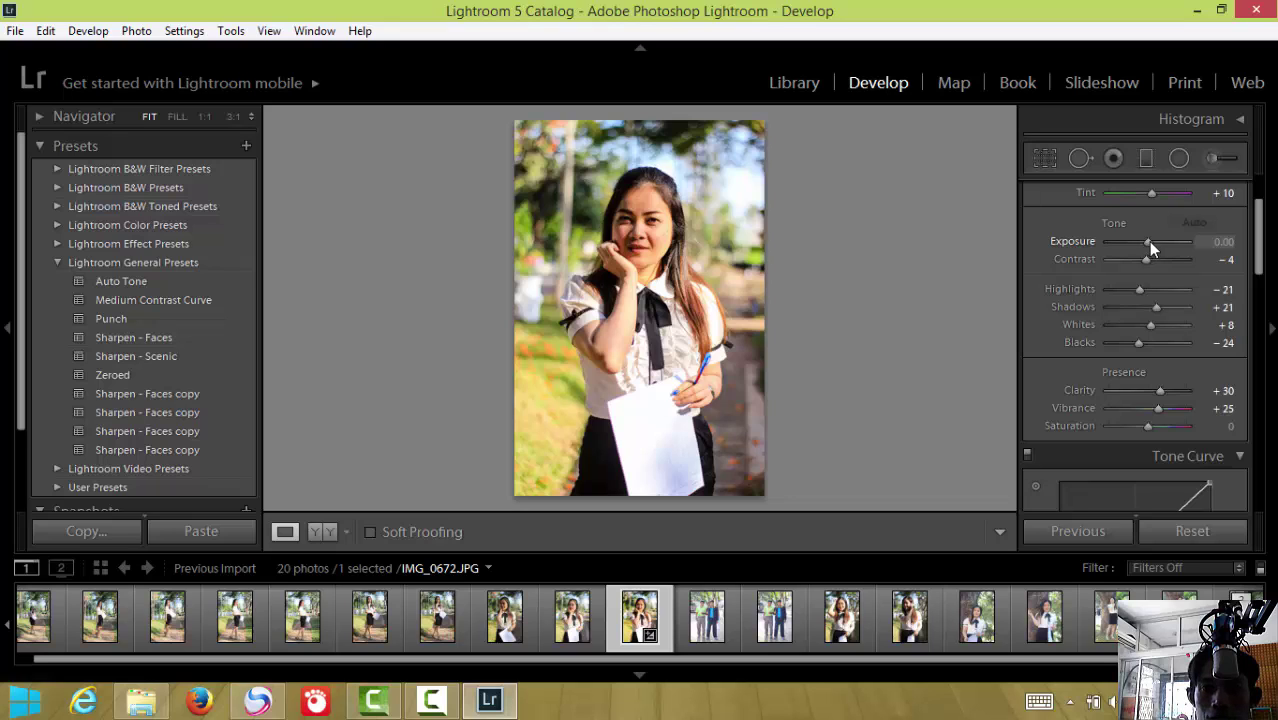
drag(1148, 241, 1147, 241)
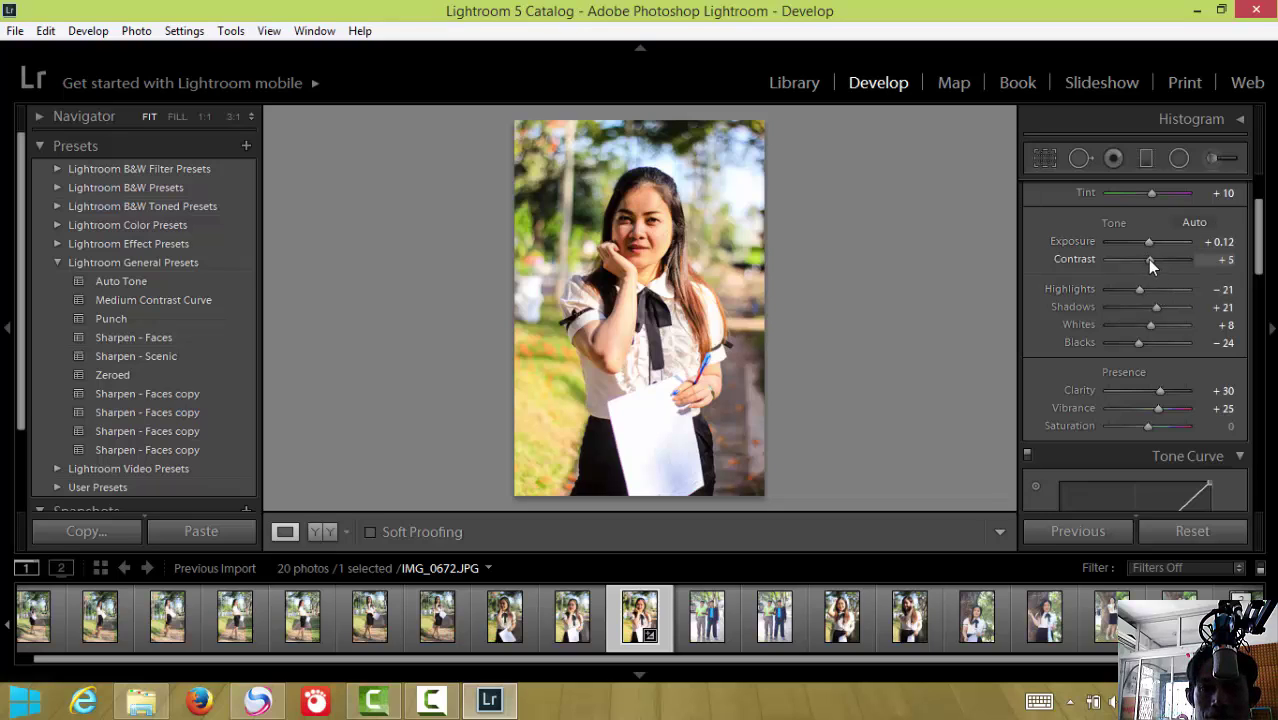
mouse_move(1146, 262)
mouse_down()
mouse_move(1187, 261)
mouse_move(1125, 261)
mouse_up()
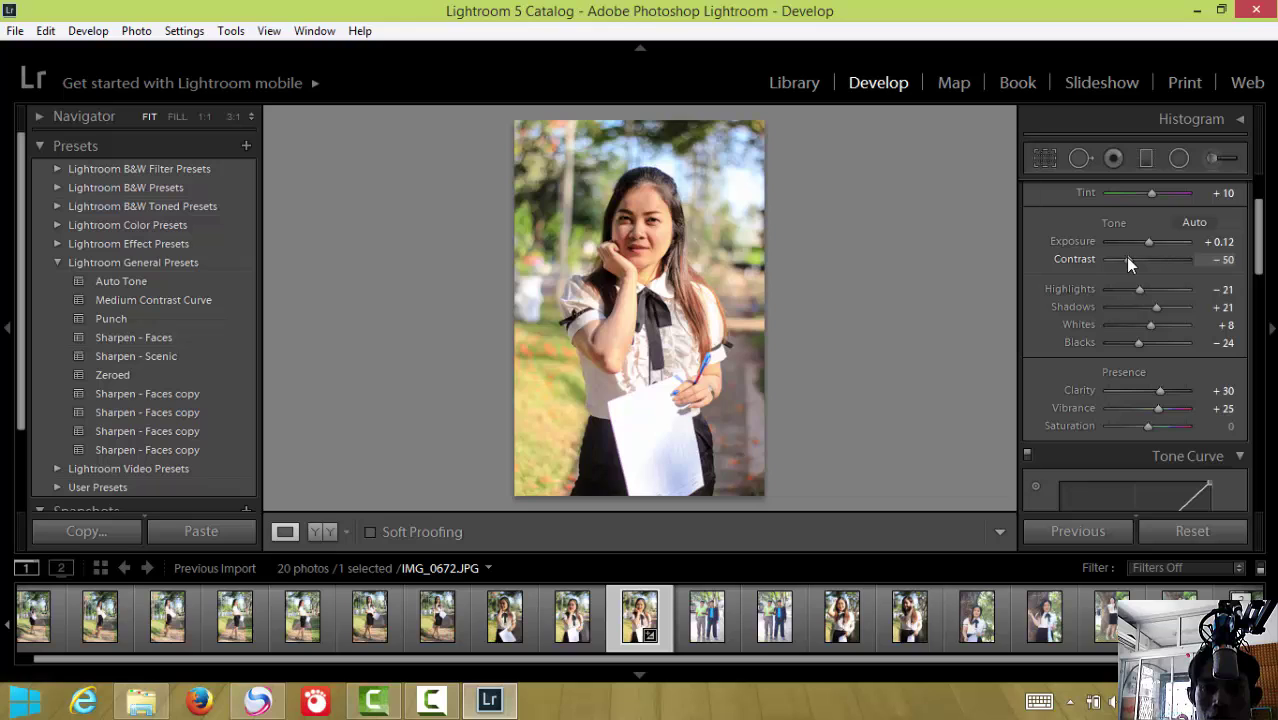
mouse_move(1125, 262)
mouse_down()
mouse_move(1149, 262)
mouse_move(1127, 263)
mouse_up()
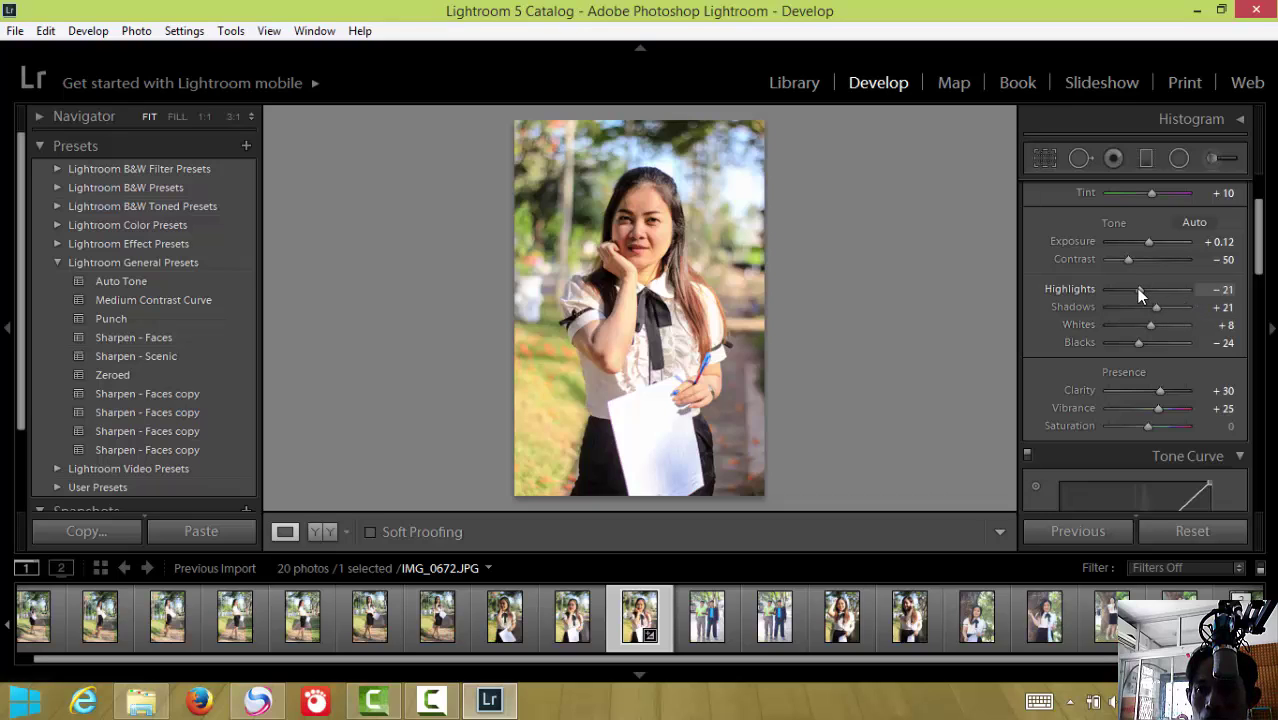
mouse_move(1137, 289)
mouse_down()
mouse_move(1178, 286)
mouse_move(1116, 283)
mouse_move(1149, 290)
mouse_up()
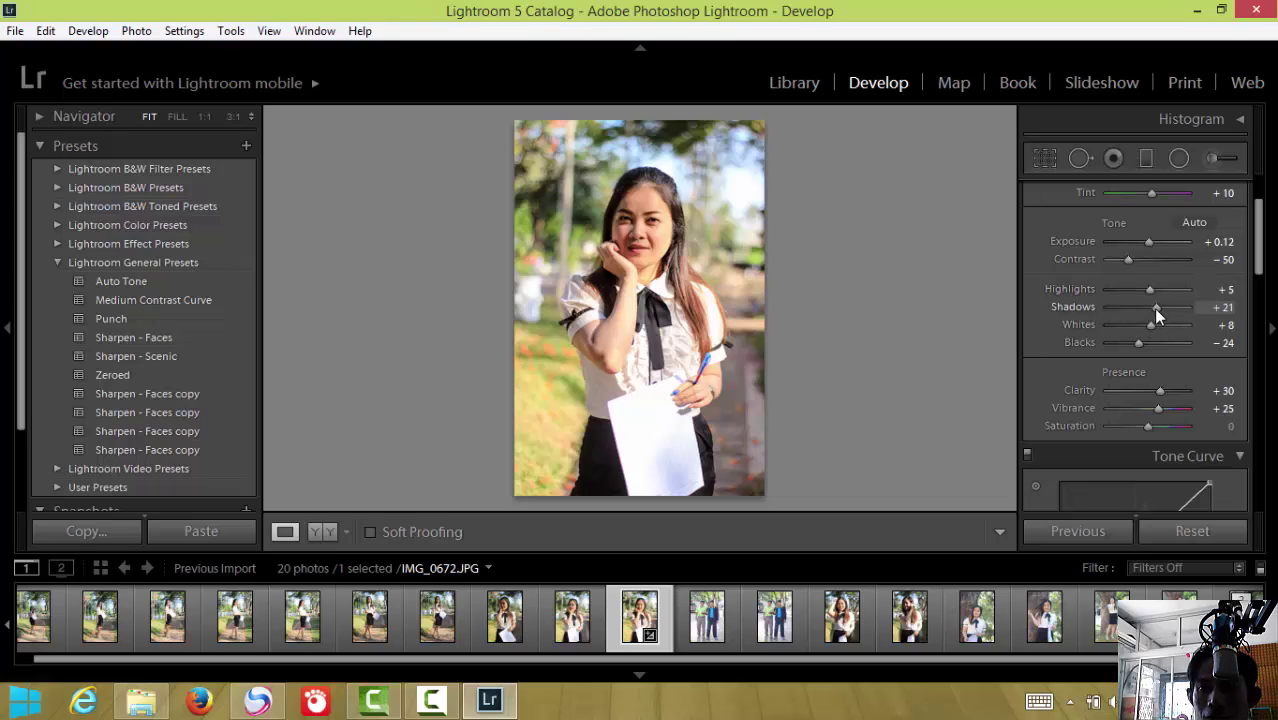
mouse_move(1153, 308)
mouse_down()
mouse_move(1139, 302)
mouse_move(1157, 301)
mouse_up()
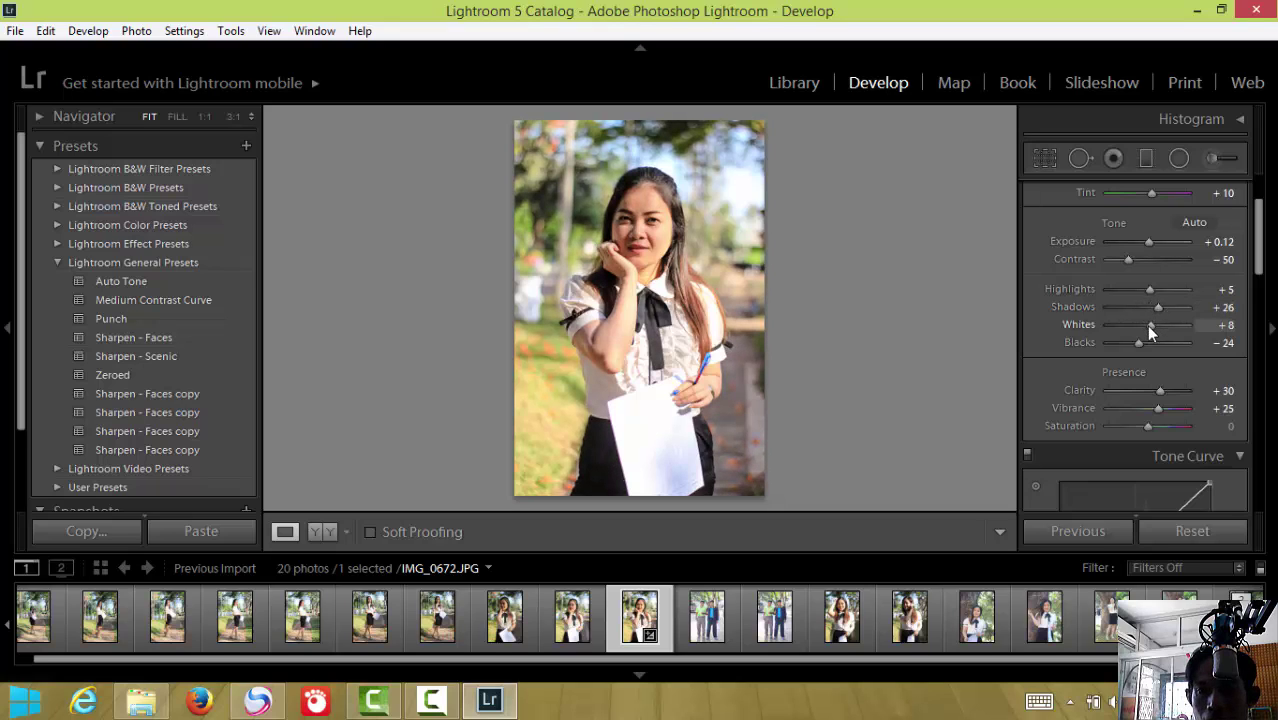
mouse_move(1149, 327)
mouse_down()
mouse_move(1161, 324)
mouse_move(1135, 324)
mouse_move(1133, 342)
mouse_up()
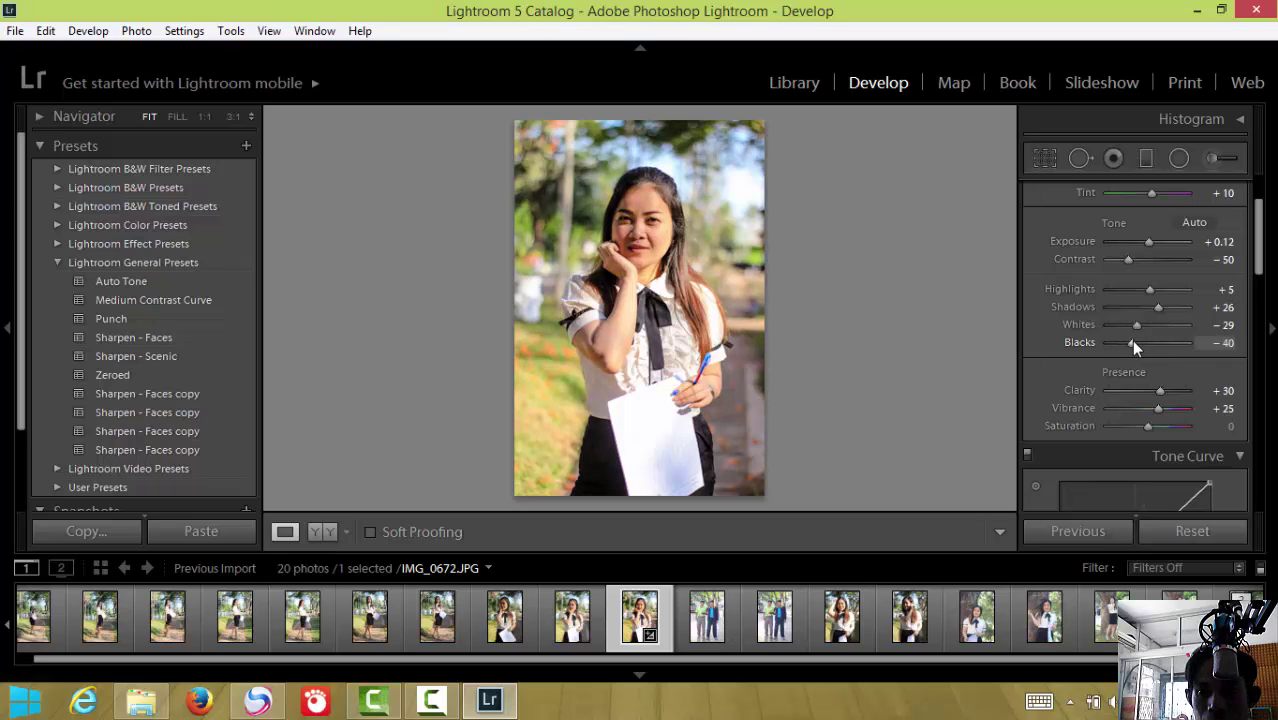
After previewing stronger clarity, settle on Clarity +14, Vibrance +2 and Saturation +21
drag(1260, 264, 1260, 300)
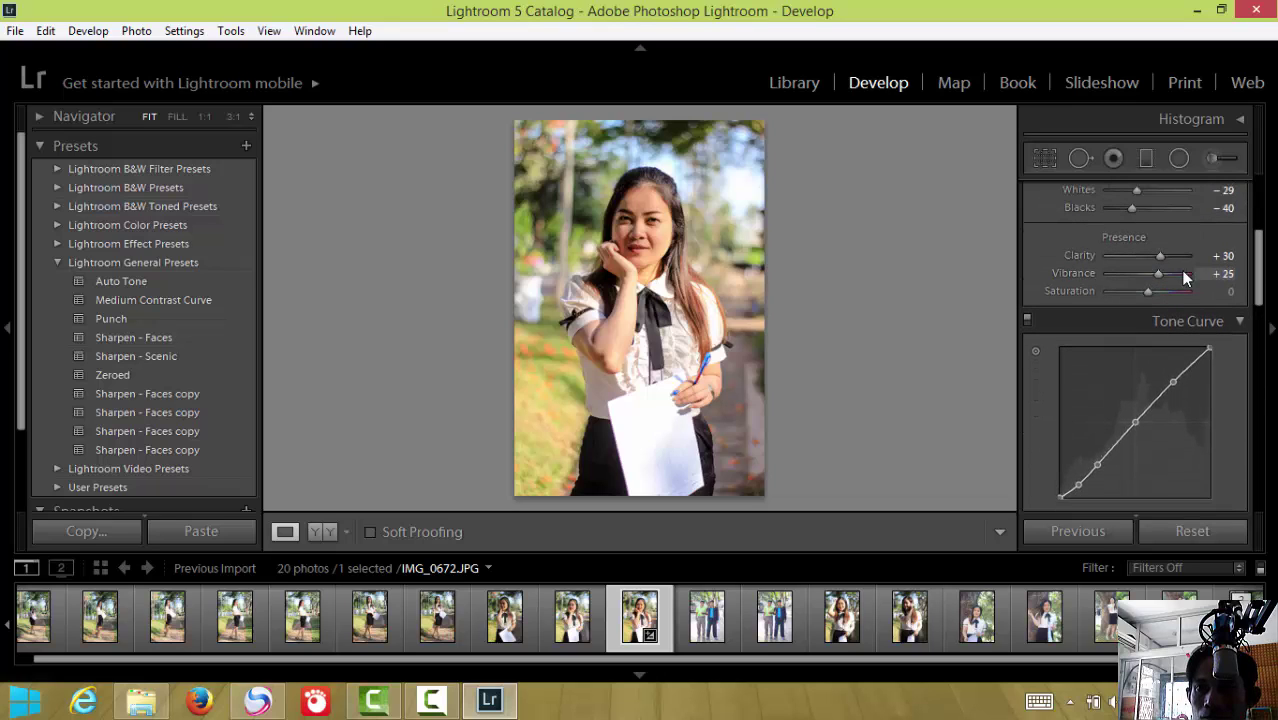
drag(1159, 257, 1157, 255)
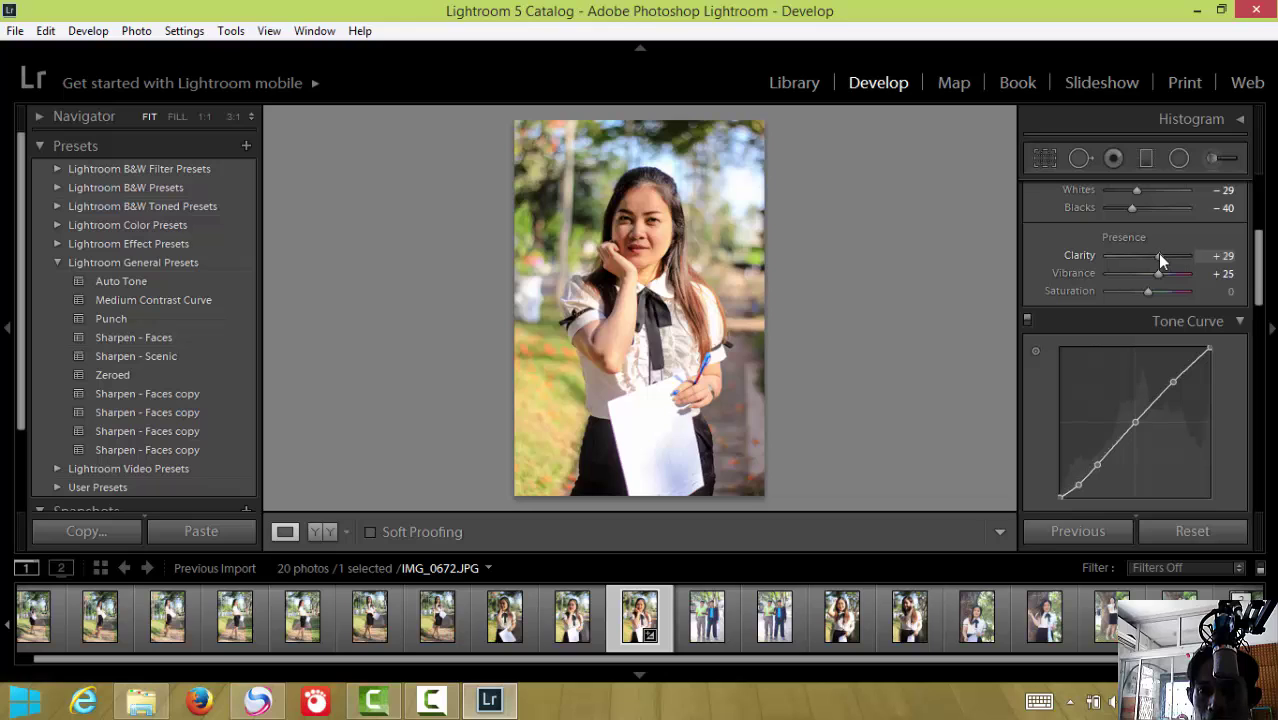
drag(1145, 257, 1195, 257)
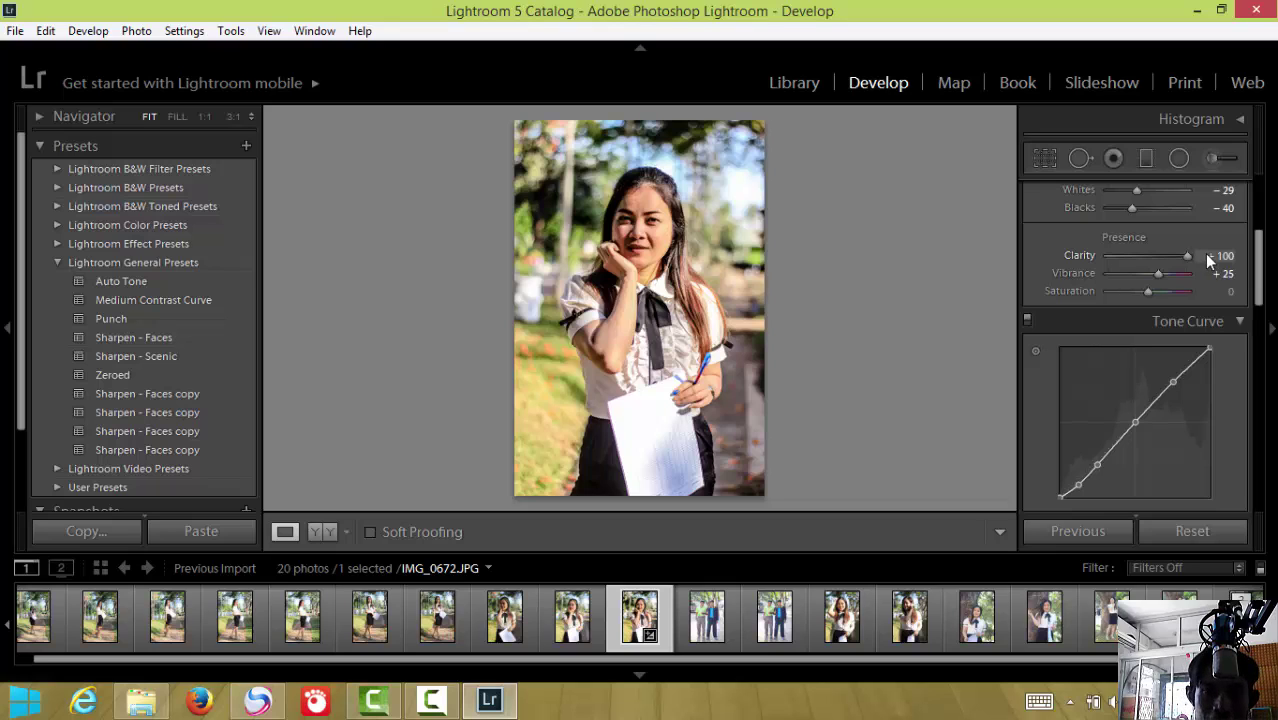
drag(1203, 255, 1153, 256)
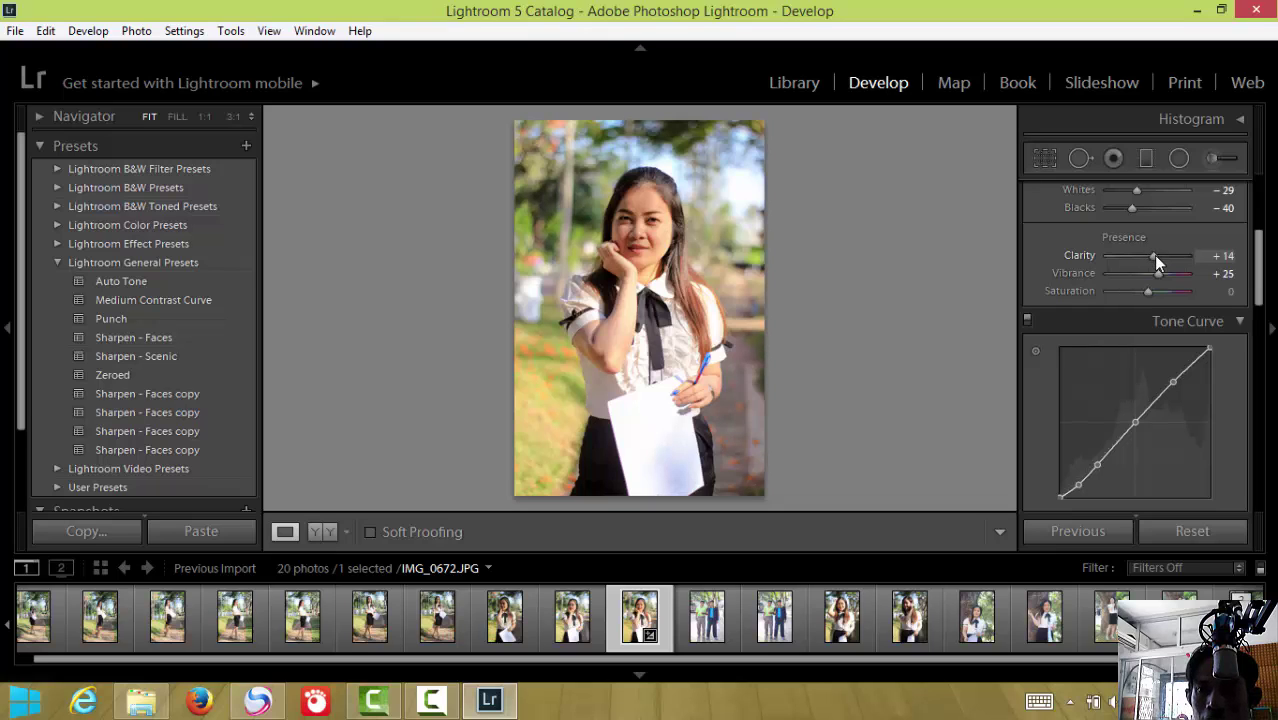
mouse_move(1158, 272)
mouse_down()
mouse_move(1137, 275)
mouse_move(1153, 272)
mouse_move(1137, 291)
mouse_move(1156, 292)
mouse_up()
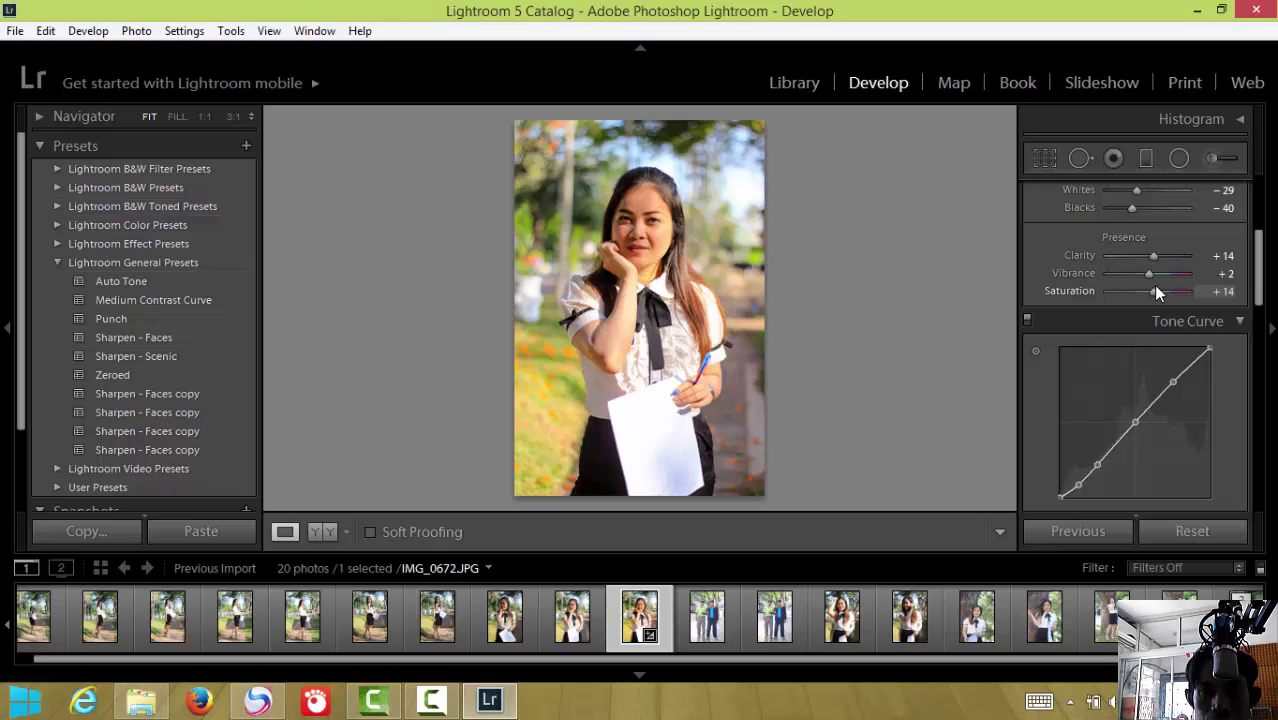
drag(1155, 285, 1157, 286)
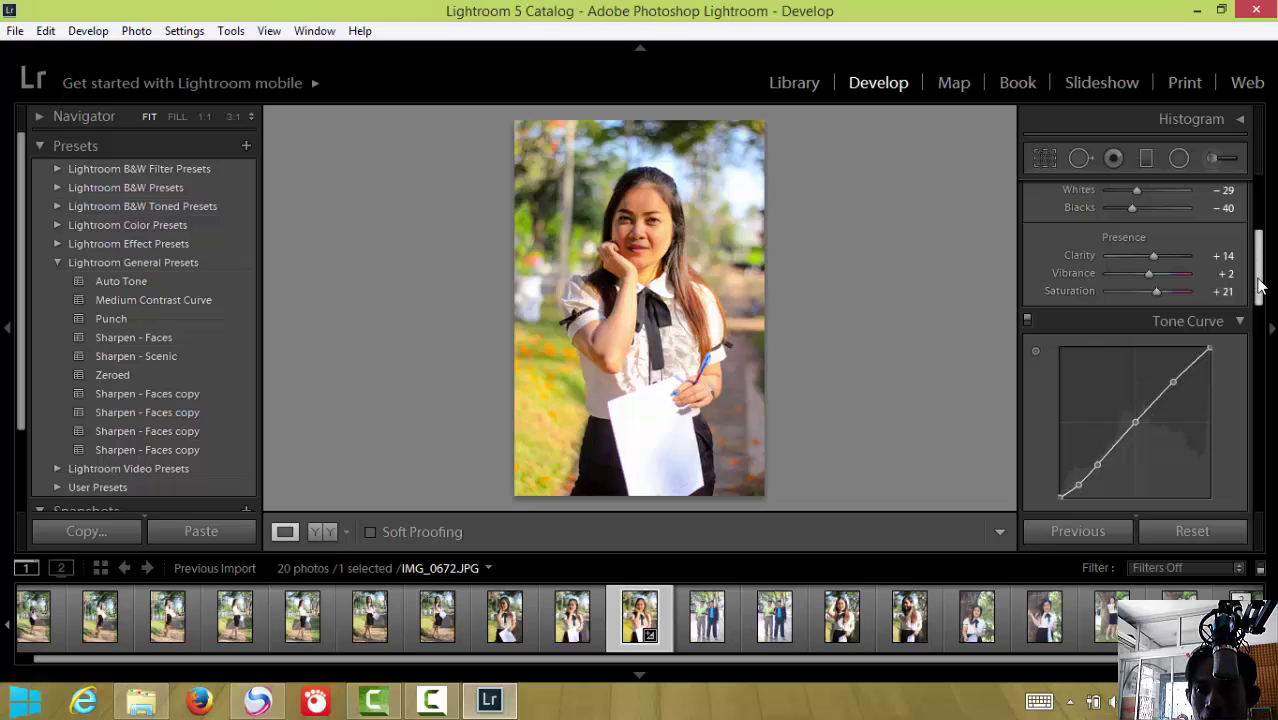
drag(1259, 288, 1260, 322)
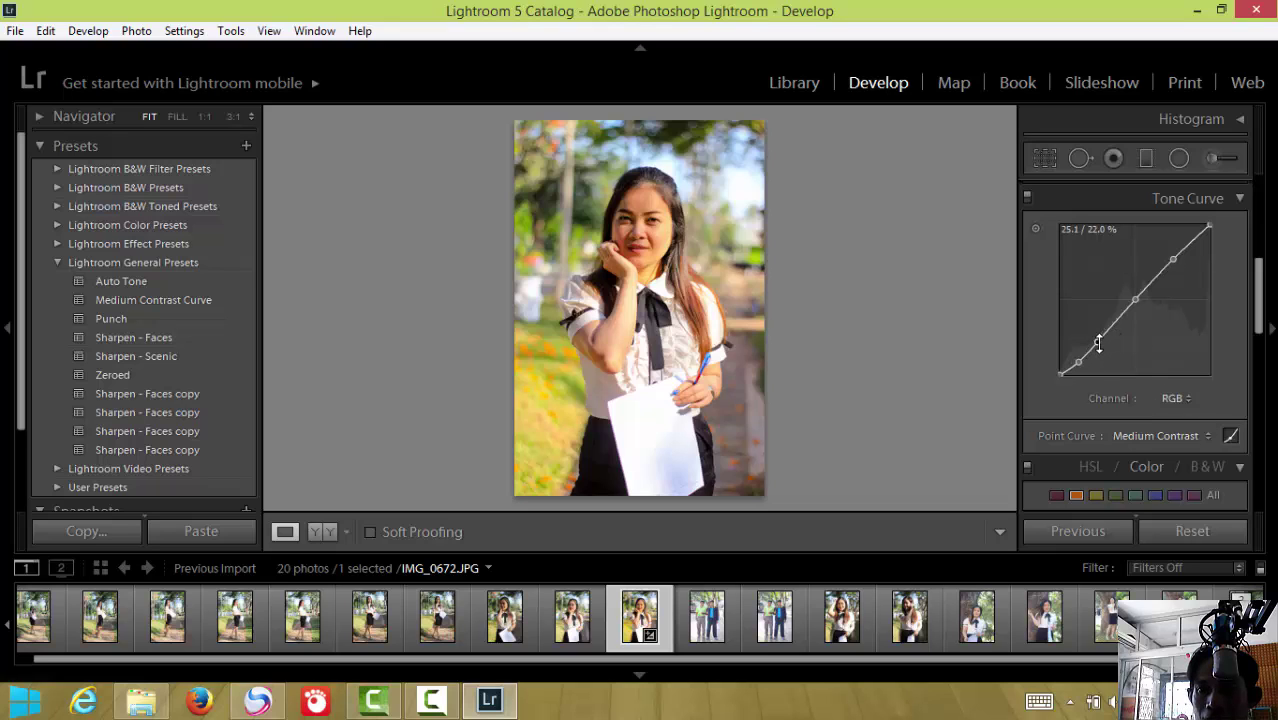
Lift the lower tone-curve point and lower the white endpoint to about 93.7%
mouse_move(1098, 342)
mouse_down()
mouse_move(1098, 329)
mouse_move(1099, 341)
mouse_up()
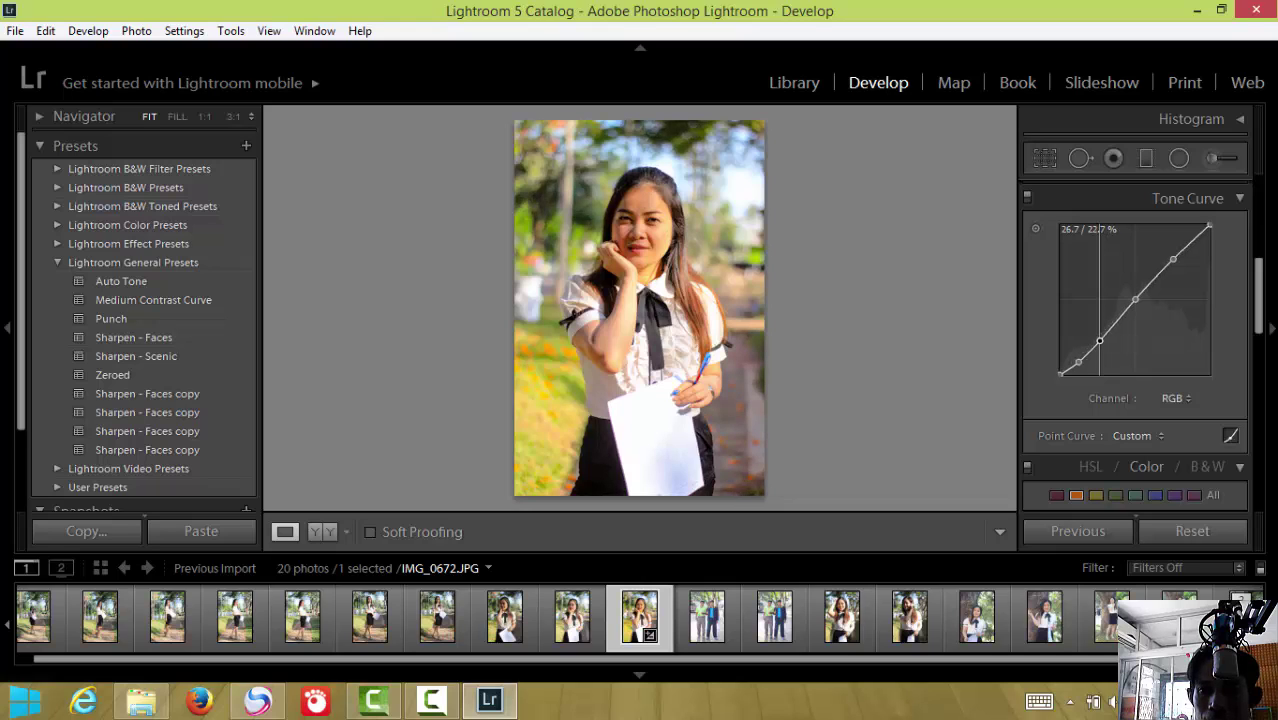
drag(1099, 341, 1099, 344)
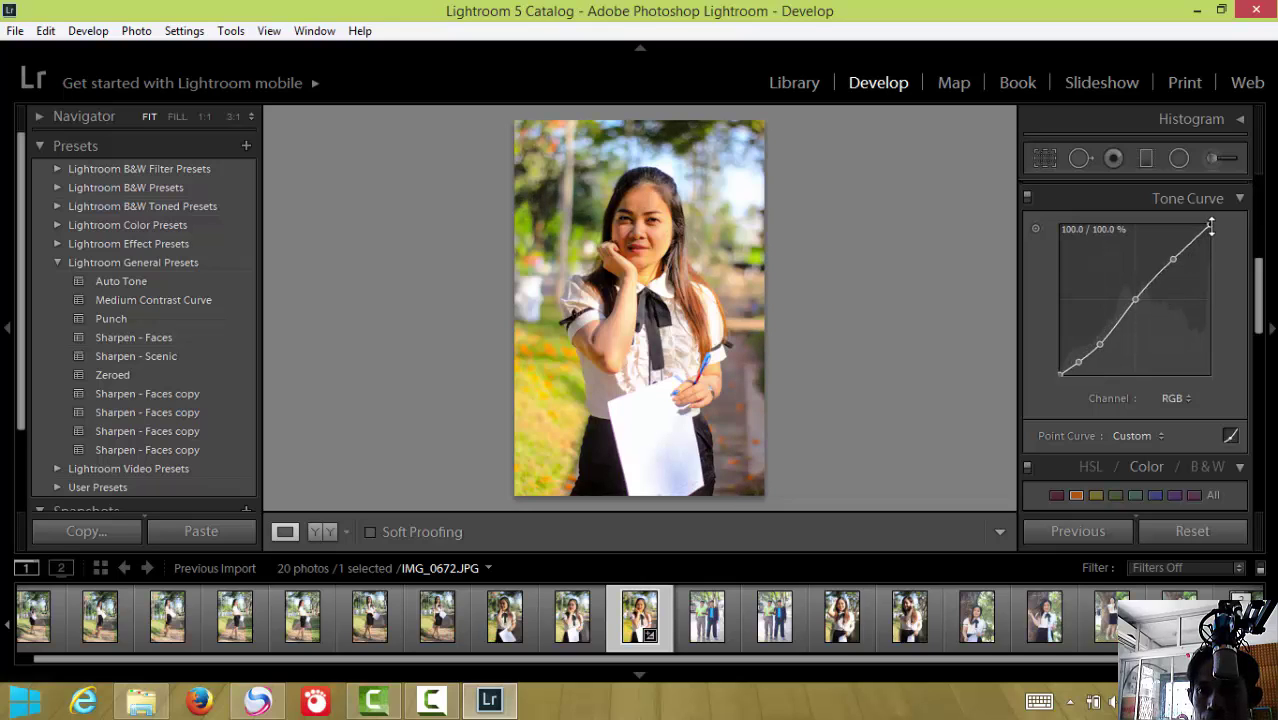
mouse_move(1209, 227)
mouse_down()
mouse_move(1210, 260)
mouse_move(1210, 234)
mouse_up()
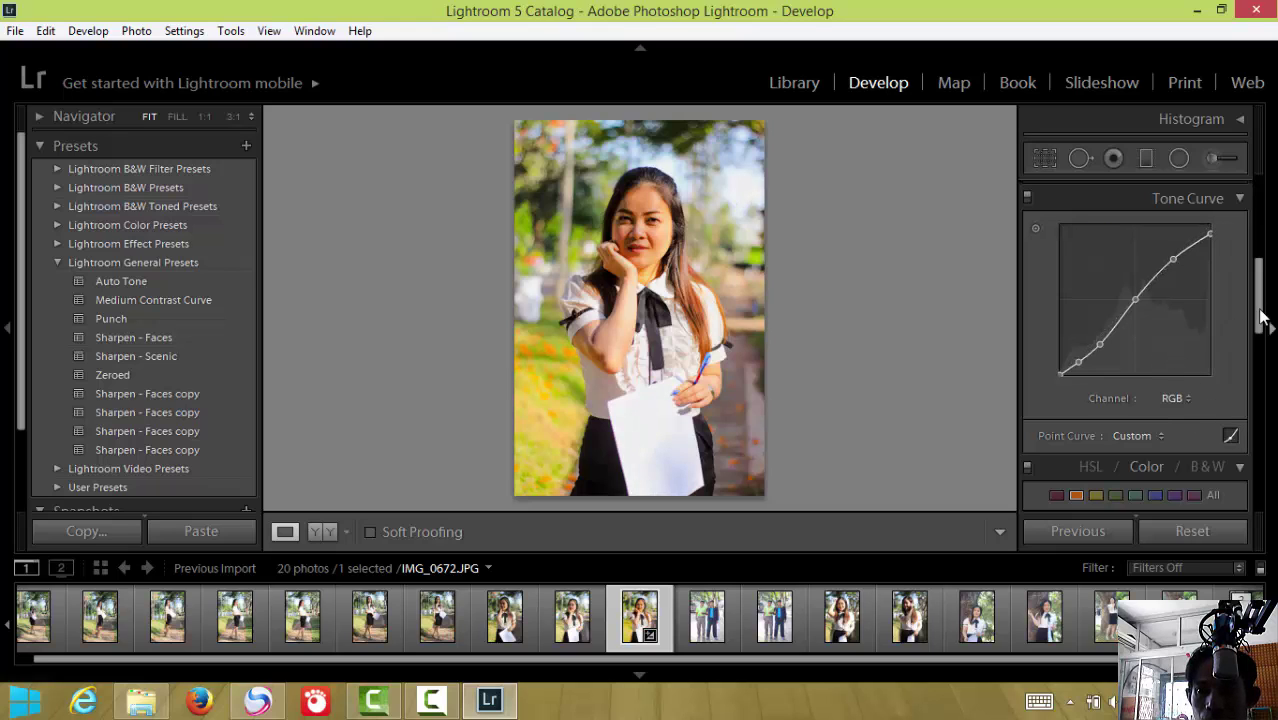
drag(1262, 318, 1272, 362)
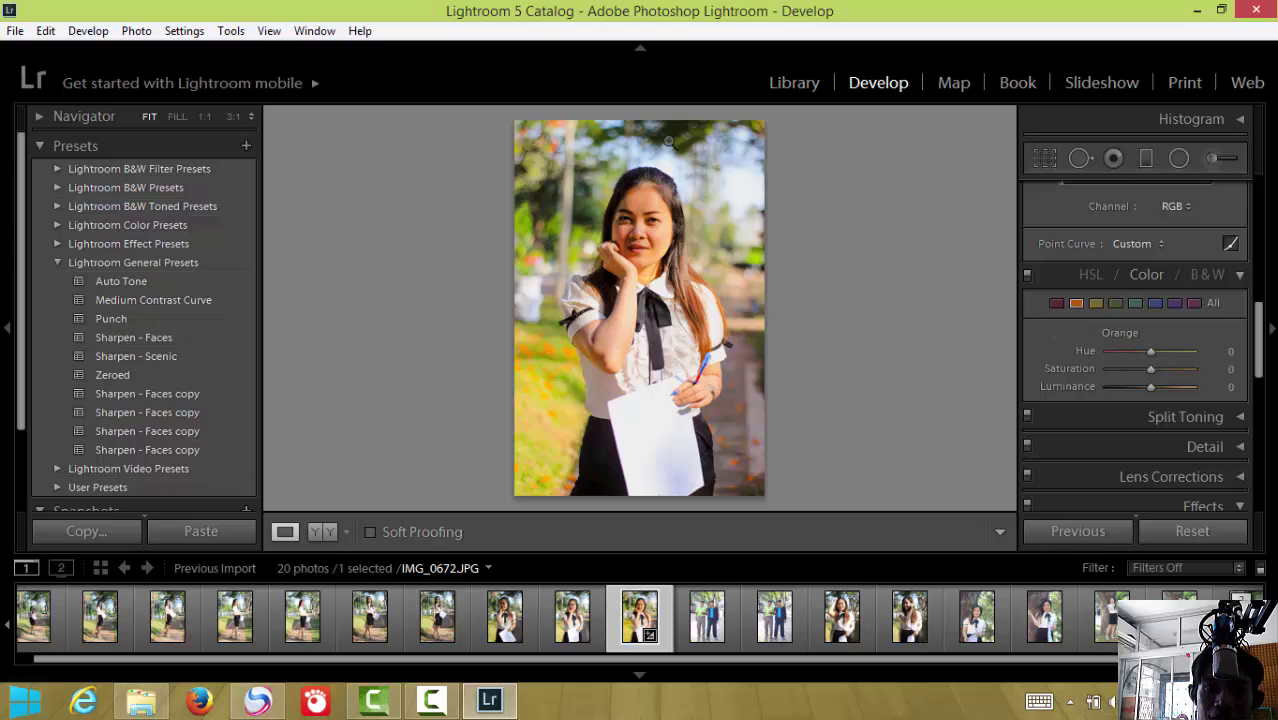
In HSL, shift the green hue and set the yellow hue to +27
click(1115, 303)
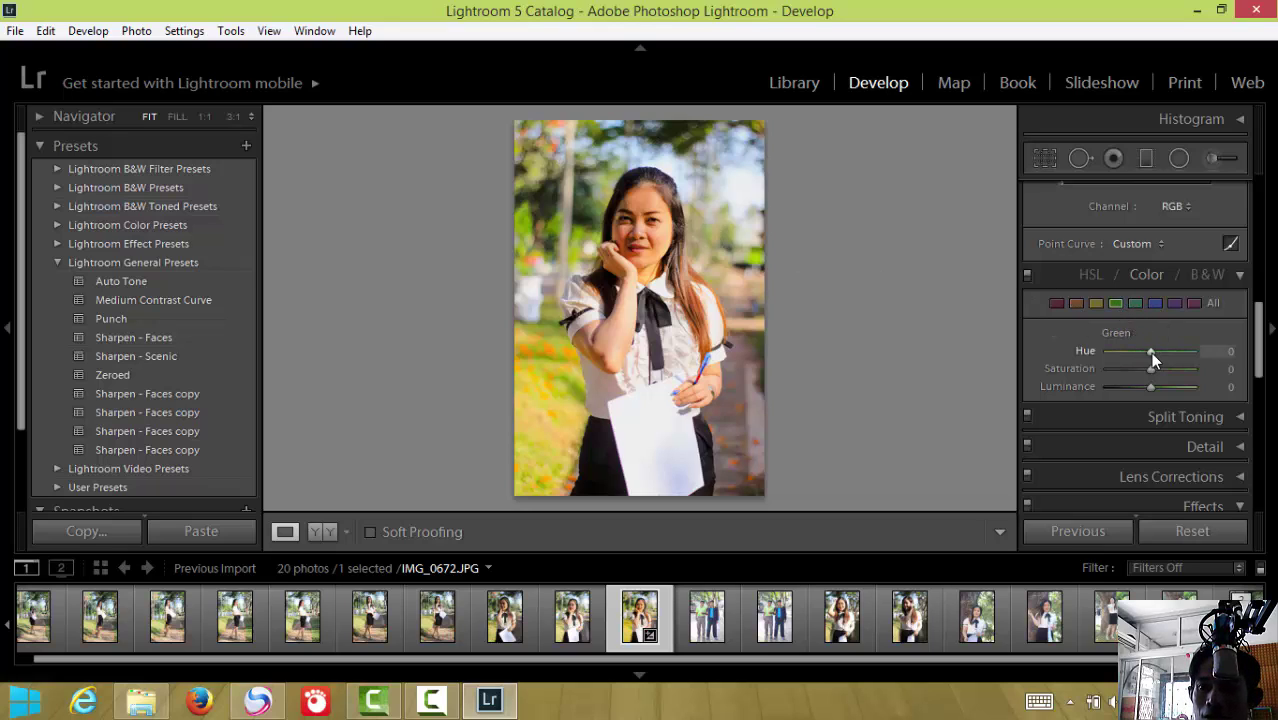
mouse_move(1150, 352)
mouse_down()
mouse_move(1179, 352)
mouse_move(1163, 352)
mouse_move(1166, 369)
mouse_move(1127, 368)
mouse_move(1155, 368)
mouse_move(1153, 385)
mouse_up()
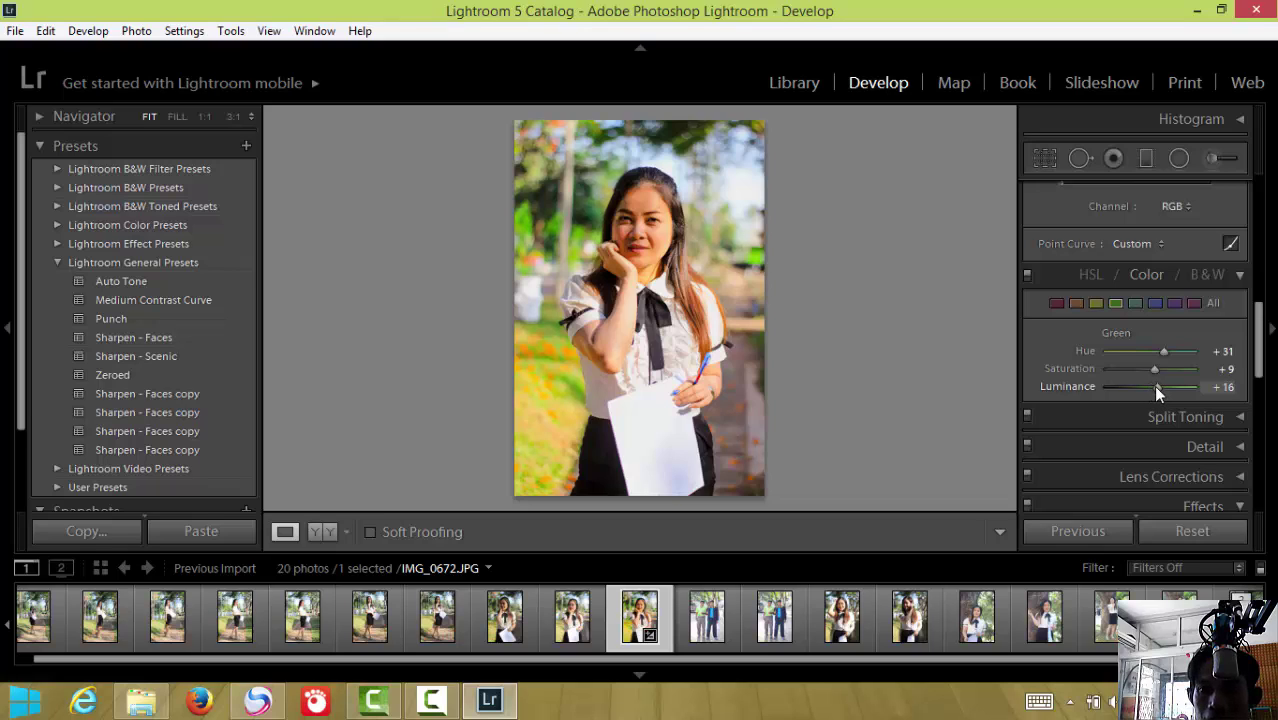
click(1093, 306)
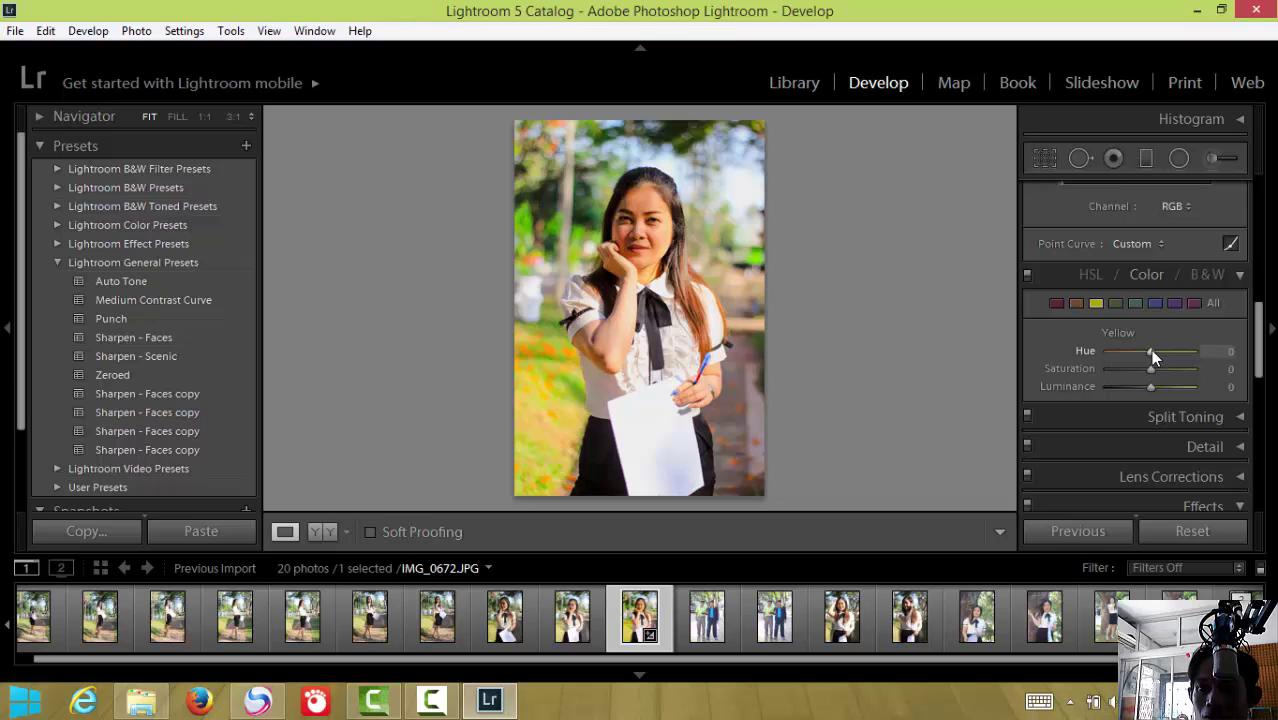
drag(1151, 351, 1171, 352)
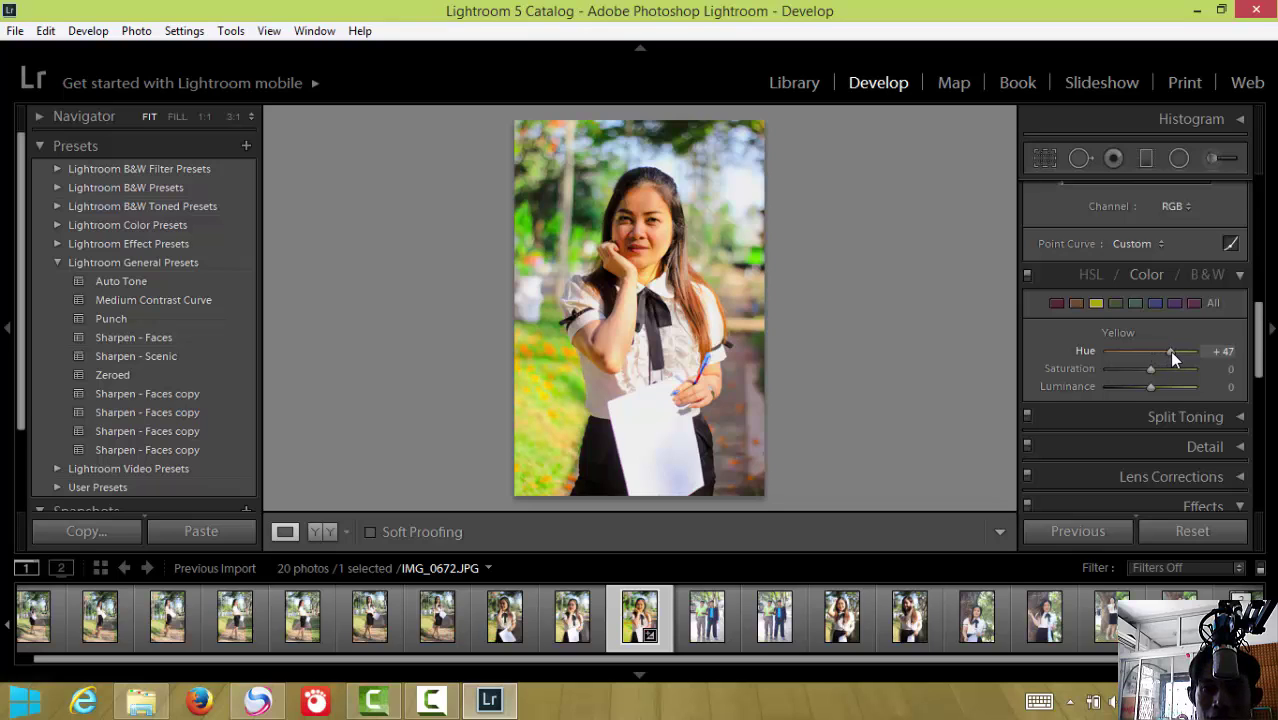
drag(1173, 353, 1146, 347)
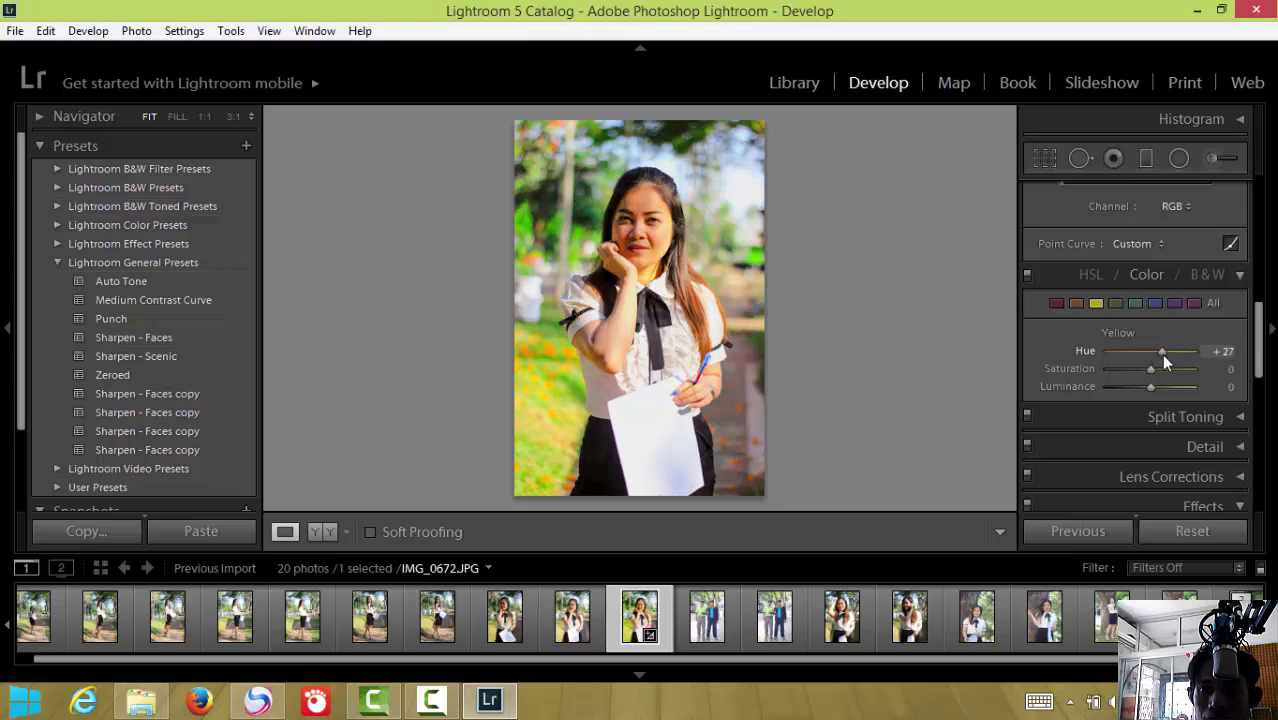
Adjust the orange hue to +13, then scroll down toward the Effects panel
click(1075, 303)
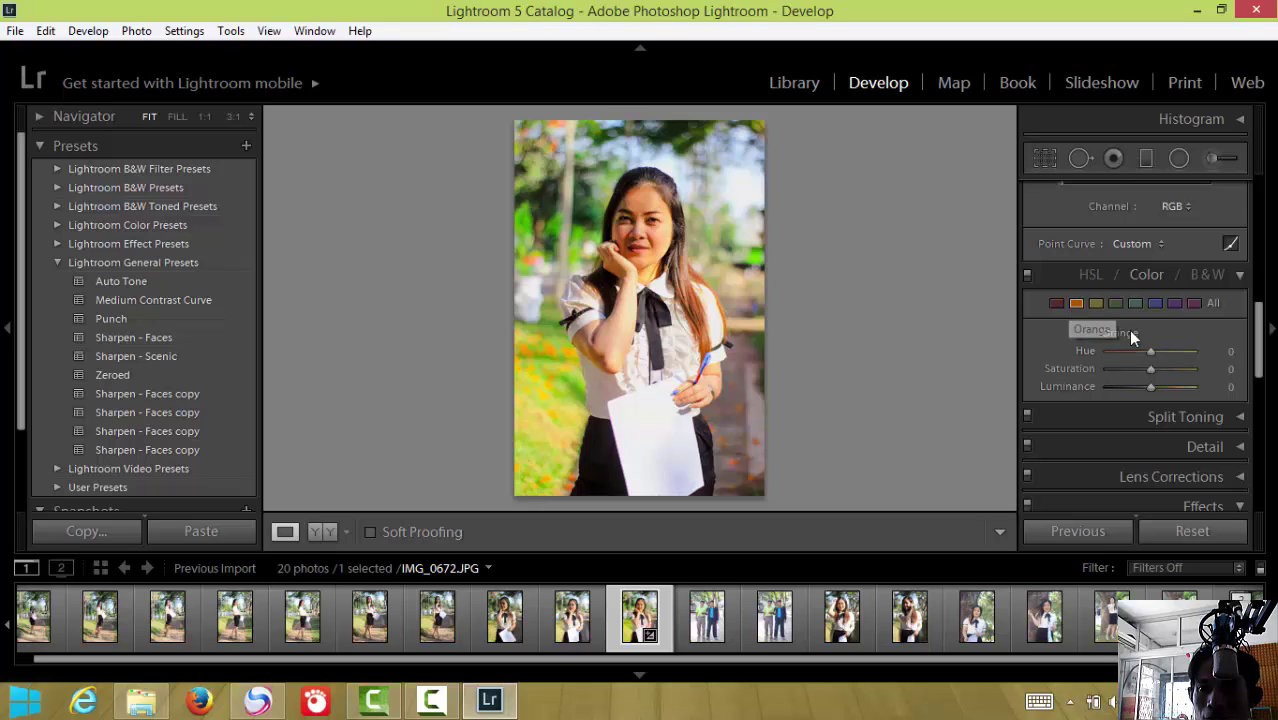
mouse_move(1149, 351)
mouse_down()
mouse_move(1123, 352)
mouse_move(1147, 351)
mouse_up()
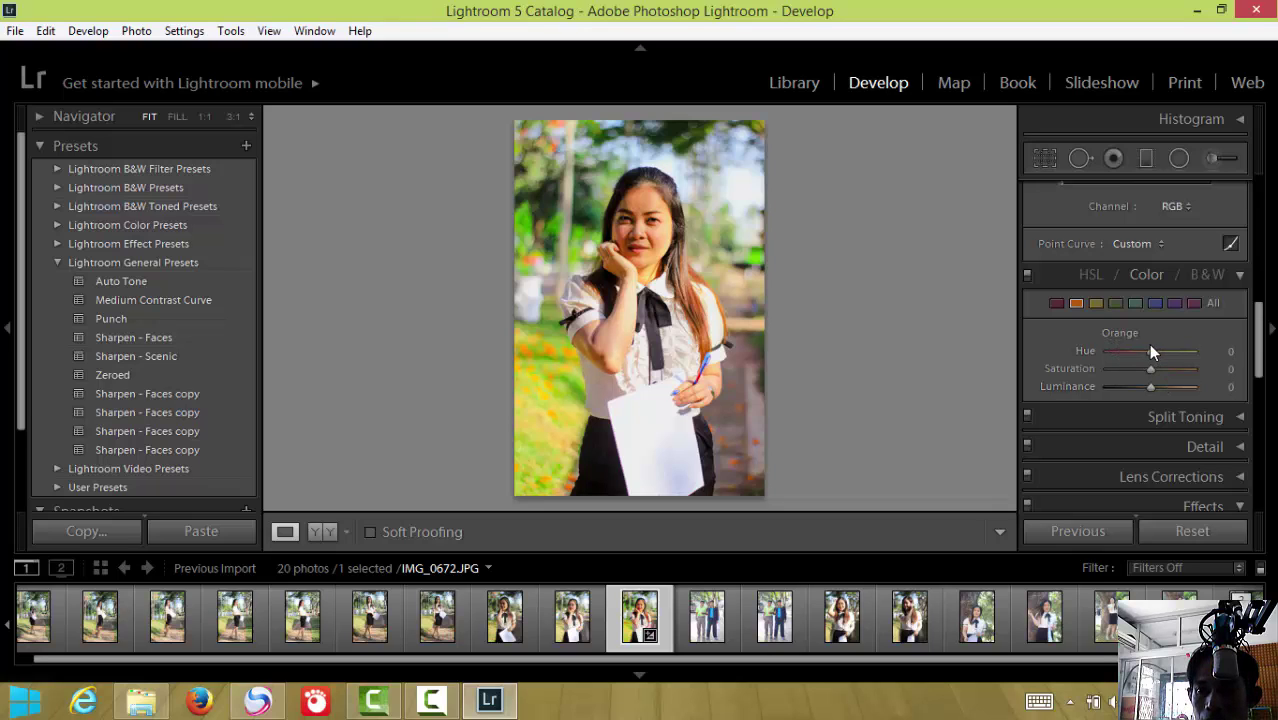
mouse_move(1152, 357)
mouse_down()
mouse_move(1128, 373)
mouse_move(1163, 386)
mouse_move(1148, 386)
mouse_up()
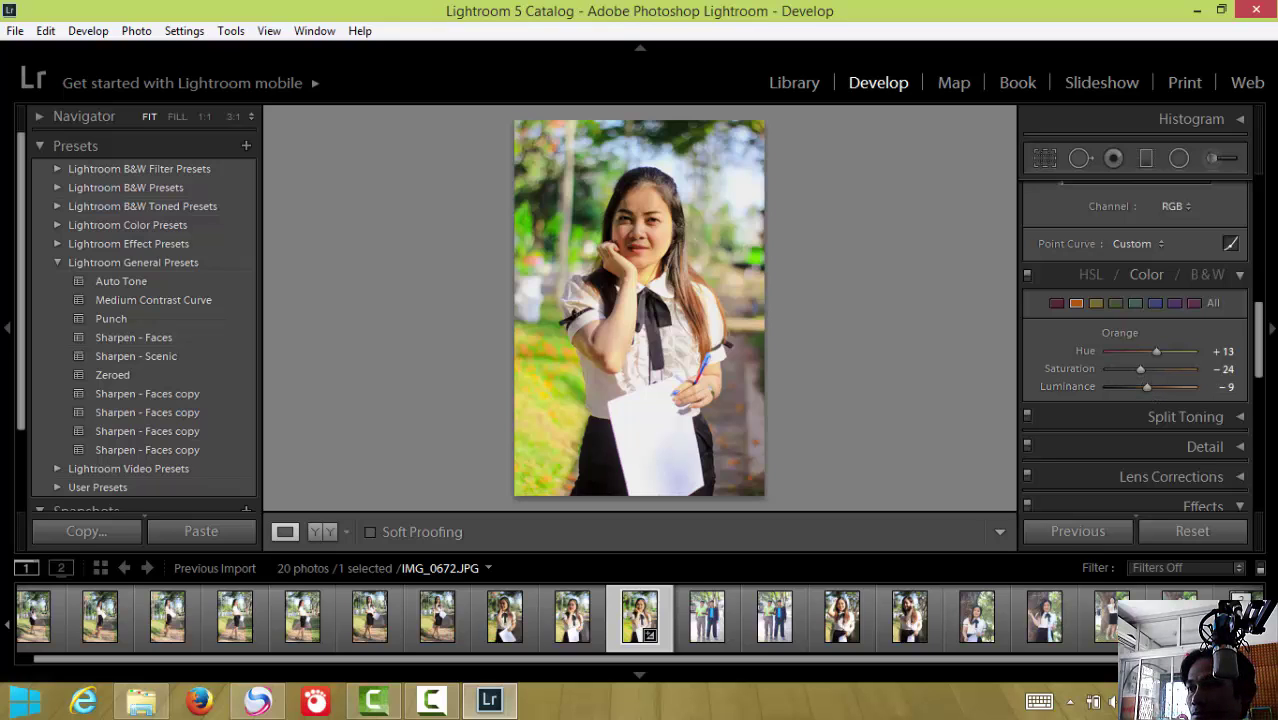
scroll(1135, 350, down, 3)
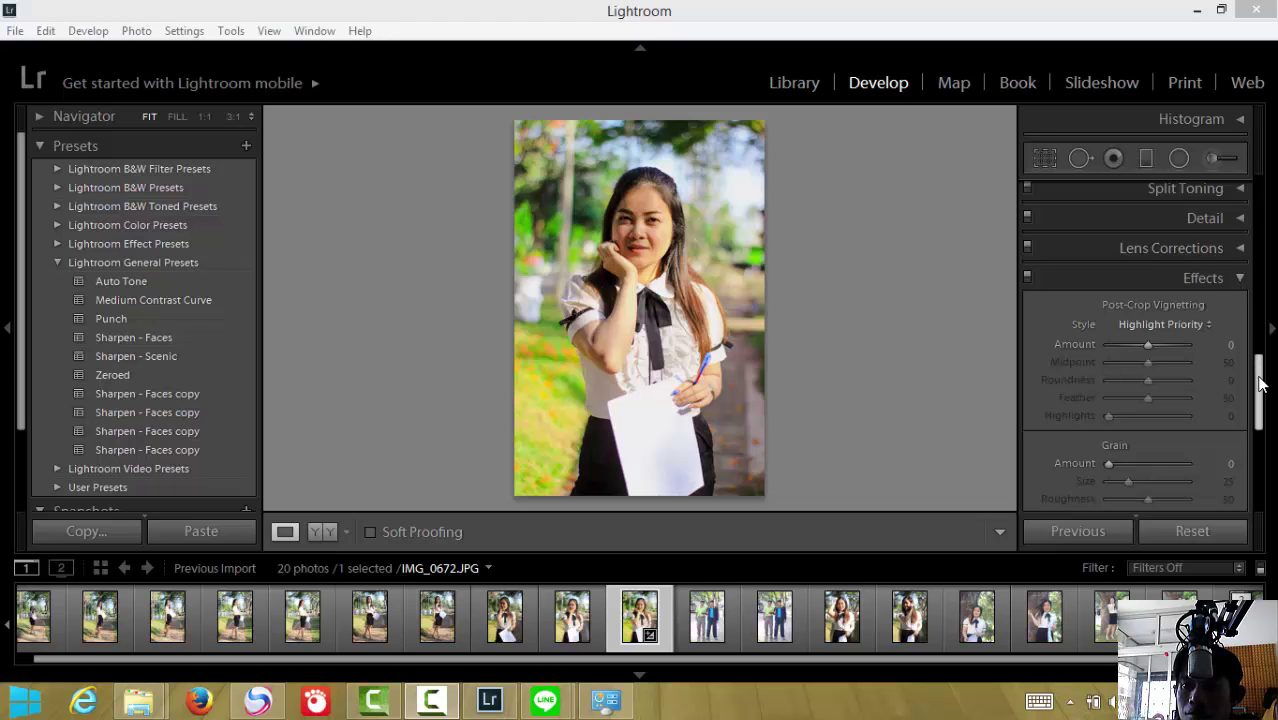
Set the post-crop vignette to Amount −45, adjusting Midpoint and Roundness to +17
scroll(1240, 310, up, 5)
scroll(1248, 330, down, 2)
scroll(1248, 355, down, 2)
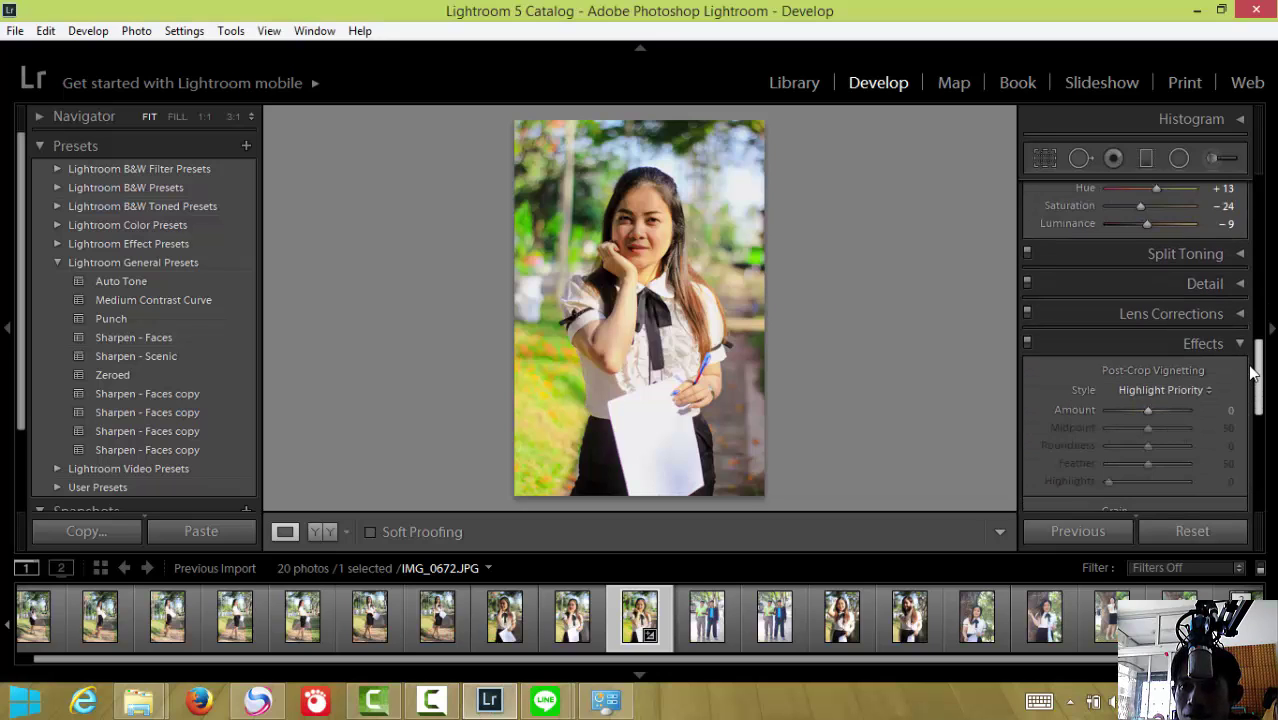
scroll(1249, 380, down, 2)
scroll(1250, 400, down, 2)
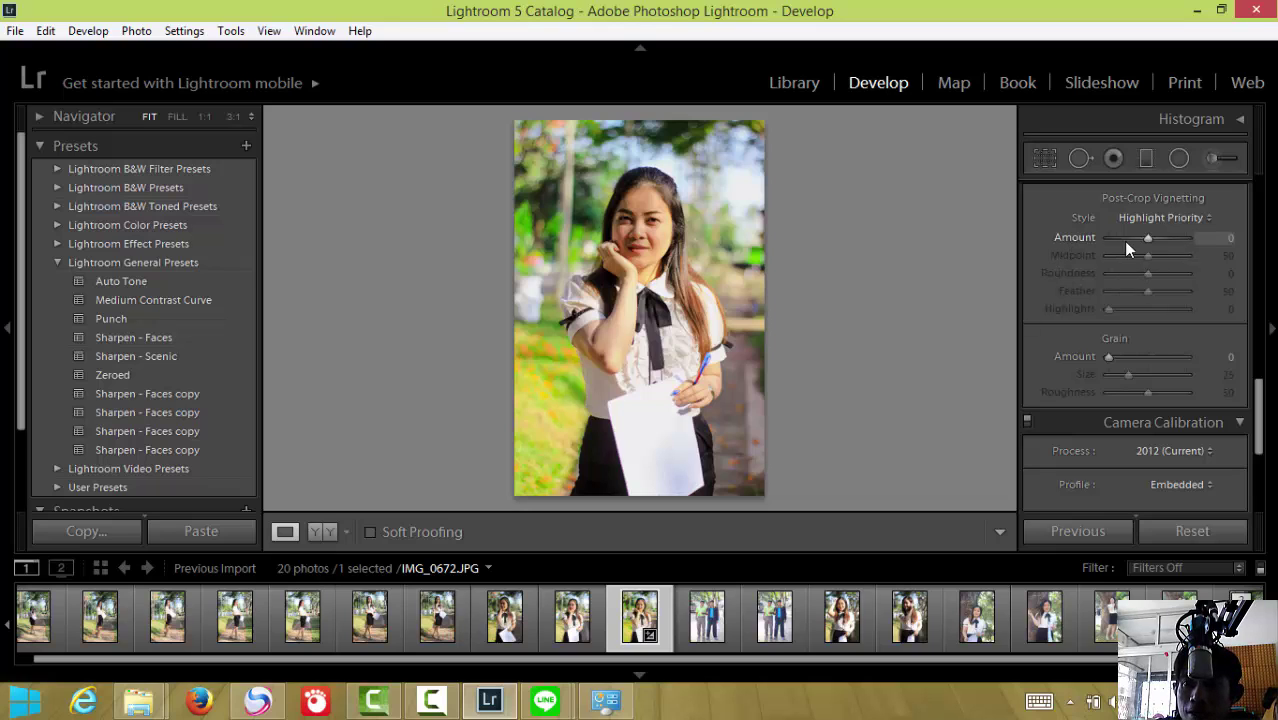
drag(1148, 237, 1131, 243)
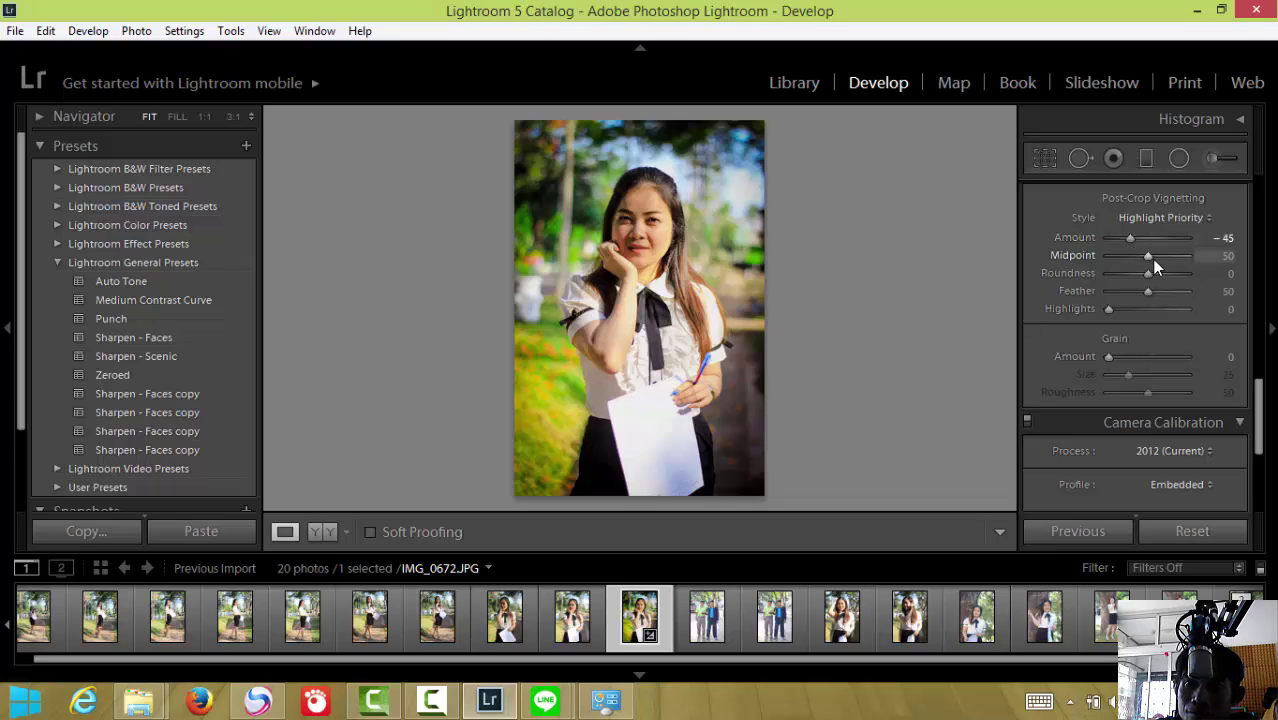
mouse_move(1148, 257)
mouse_down()
mouse_move(1164, 254)
mouse_move(1147, 256)
mouse_up()
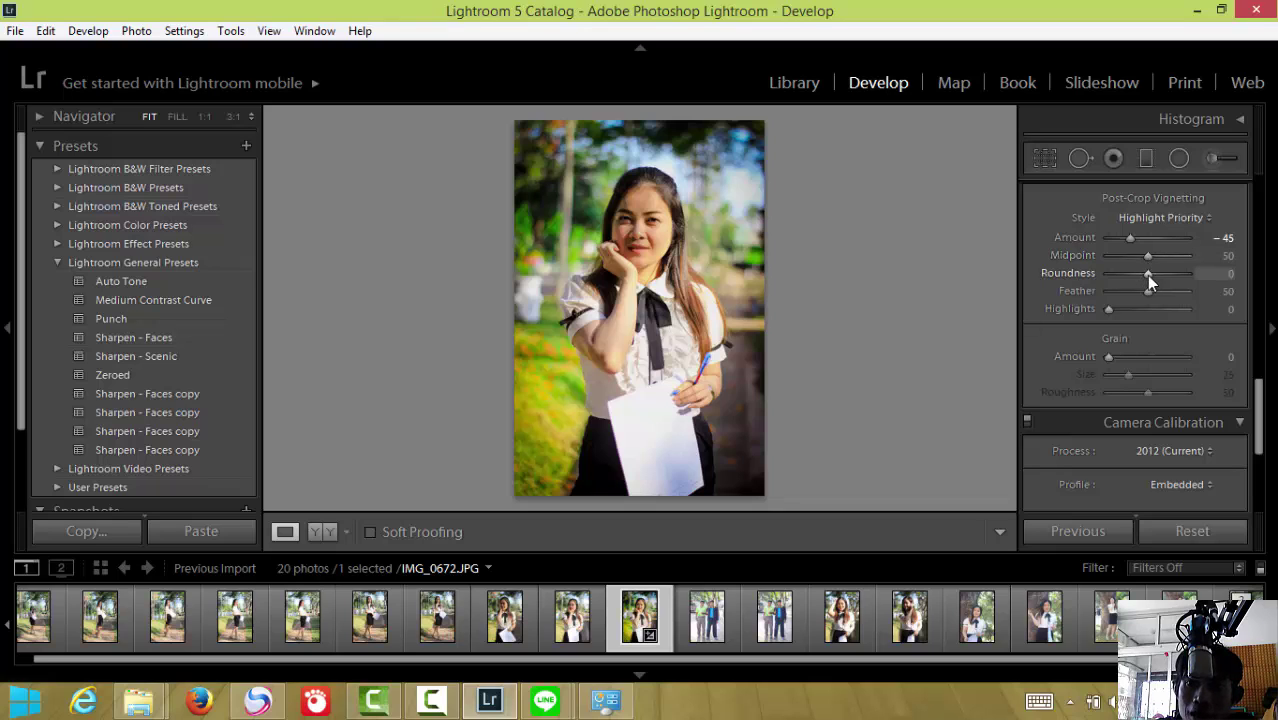
mouse_move(1146, 275)
mouse_down()
mouse_move(1135, 274)
mouse_move(1151, 273)
mouse_move(1138, 291)
mouse_up()
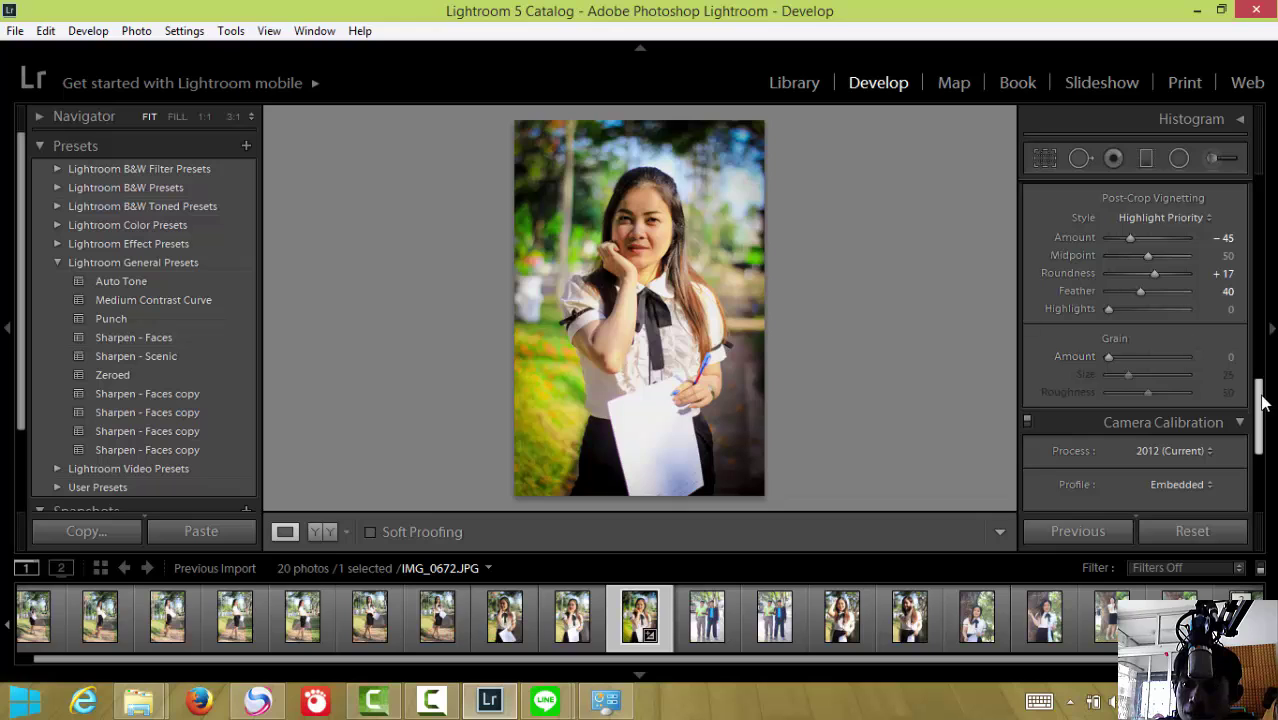
Set vignette Feather to 40 and return the panel to the Basic section
drag(1258, 400, 1262, 428)
scroll(1262, 428, down, 1)
scroll(1262, 428, down, 1)
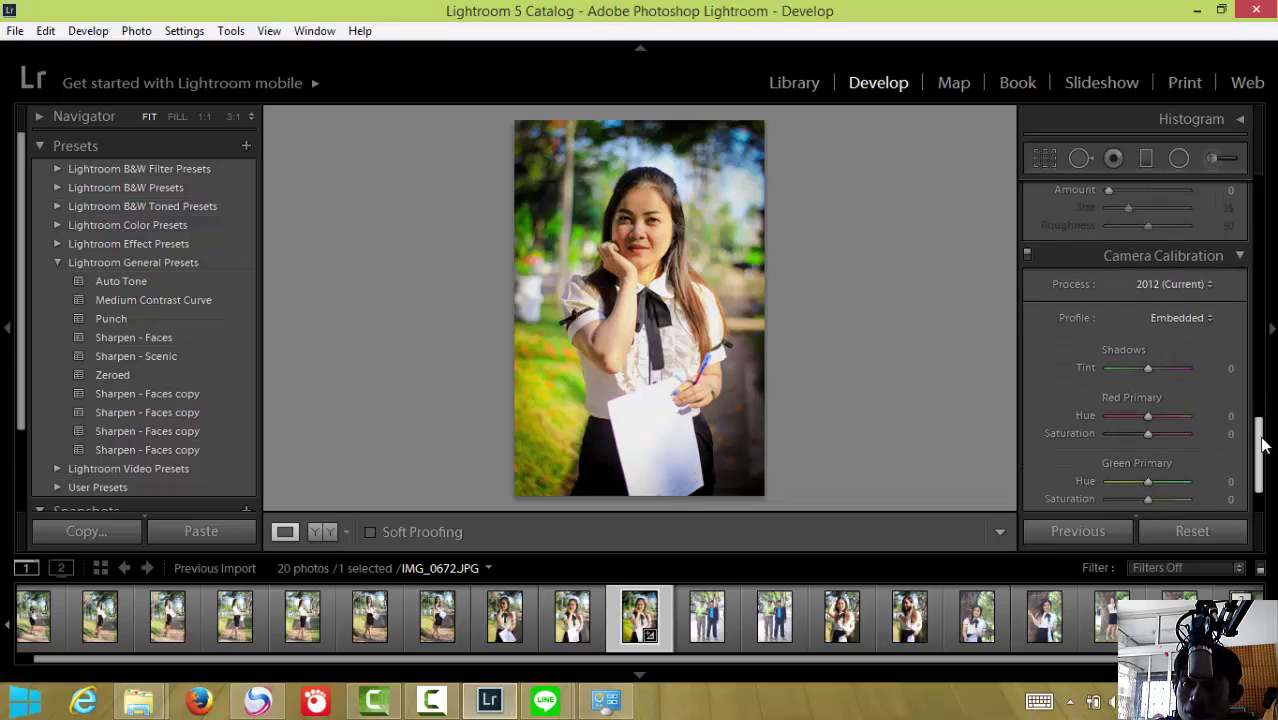
scroll(1264, 428, down, 1)
scroll(1266, 428, down, 1)
drag(1265, 428, 1267, 190)
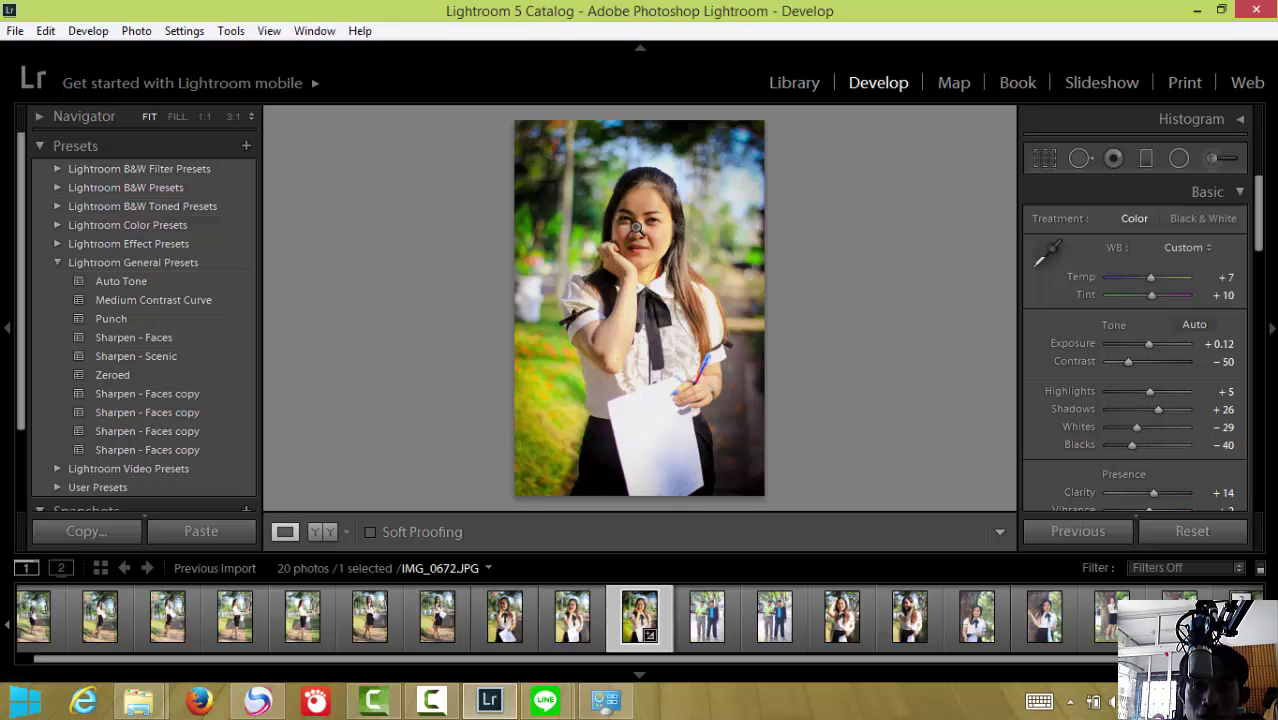
click(653, 264)
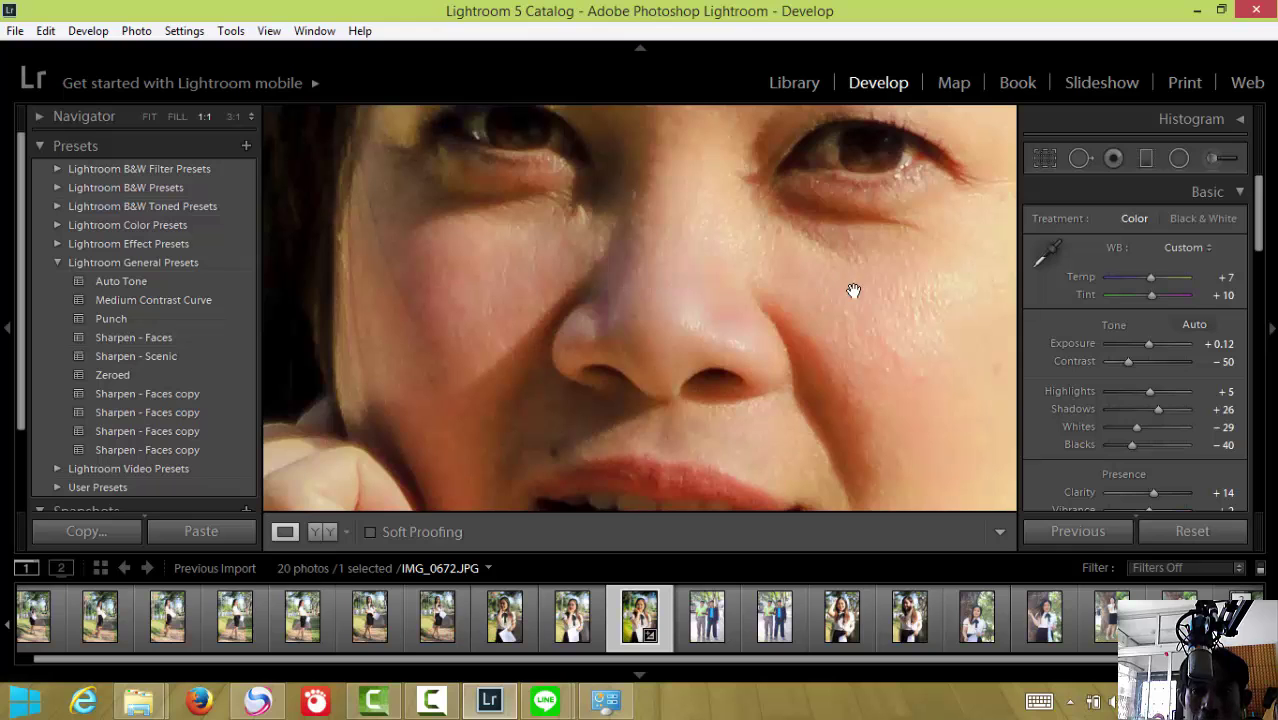
mouse_move(879, 341)
mouse_down()
mouse_move(719, 265)
mouse_move(758, 239)
mouse_move(761, 342)
mouse_move(810, 342)
mouse_move(776, 220)
mouse_move(864, 277)
mouse_move(743, 235)
mouse_move(739, 306)
mouse_up()
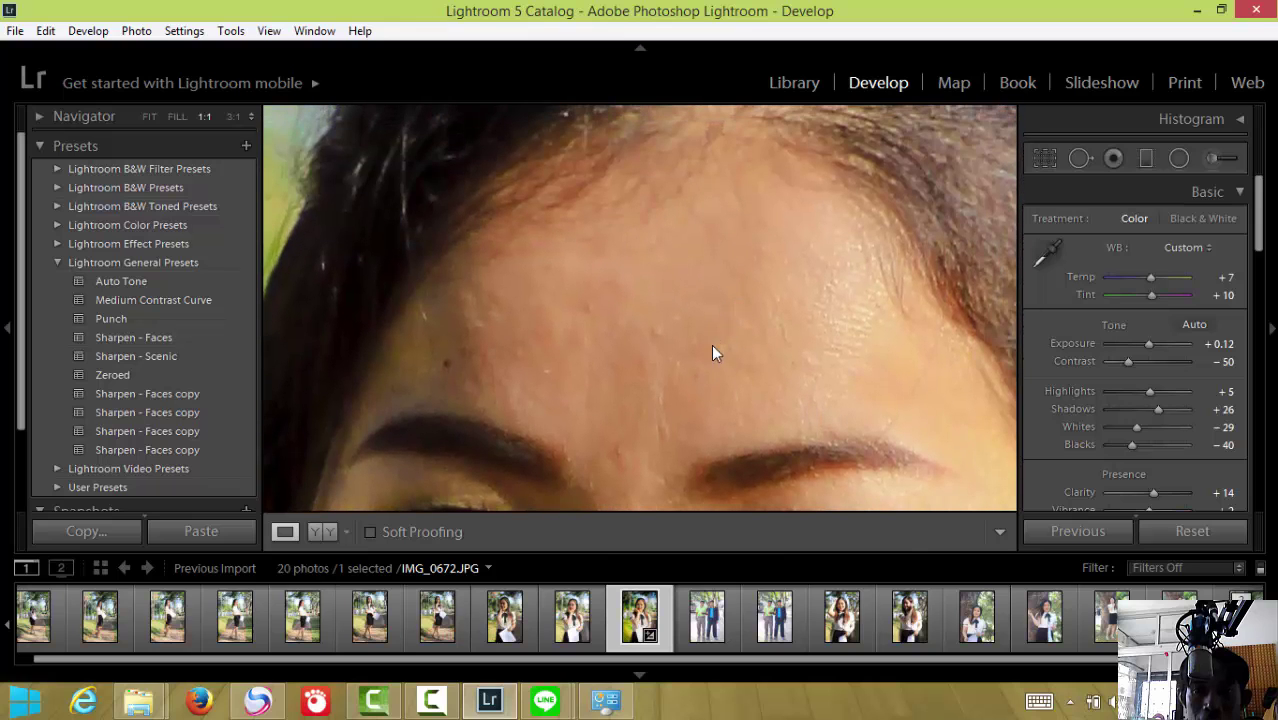
mouse_move(608, 357)
mouse_down()
mouse_move(617, 277)
mouse_move(622, 354)
mouse_move(628, 274)
mouse_move(613, 288)
mouse_up()
drag(625, 442, 631, 254)
drag(640, 490, 653, 265)
drag(690, 470, 665, 297)
mouse_move(640, 440)
mouse_down()
mouse_move(616, 317)
mouse_move(619, 398)
mouse_move(614, 320)
mouse_up()
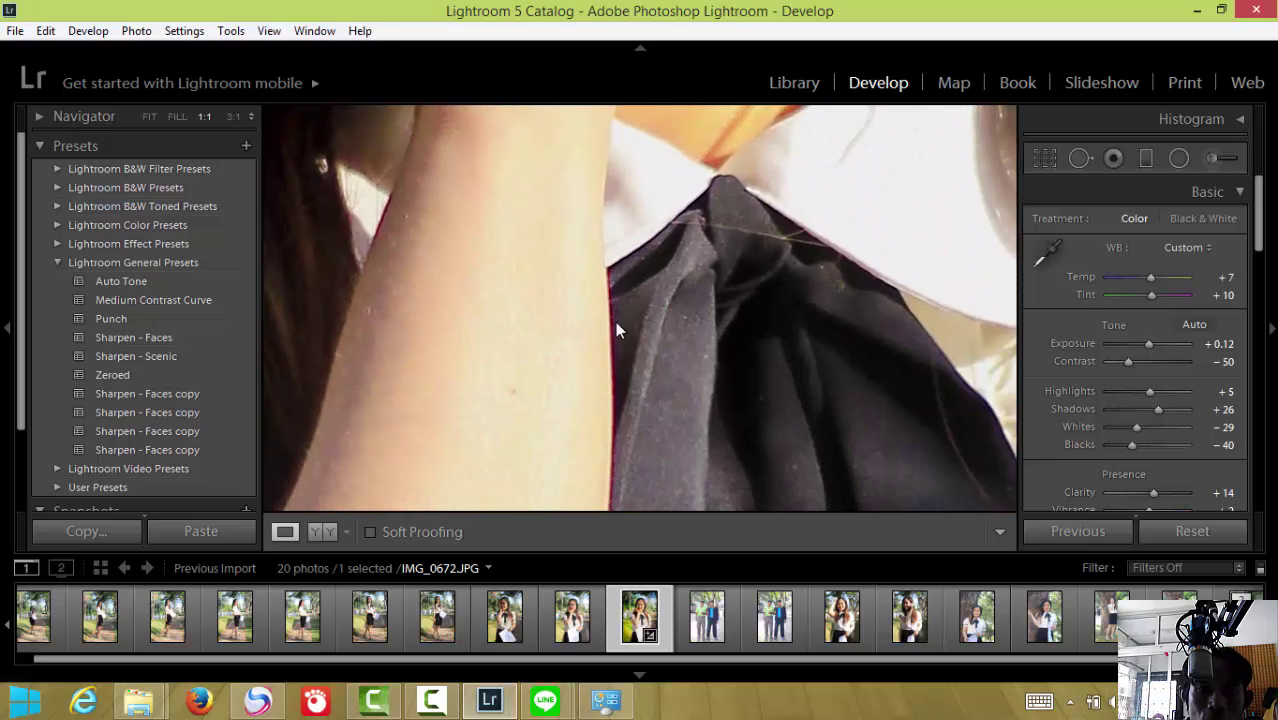
drag(539, 431, 562, 280)
drag(519, 437, 610, 220)
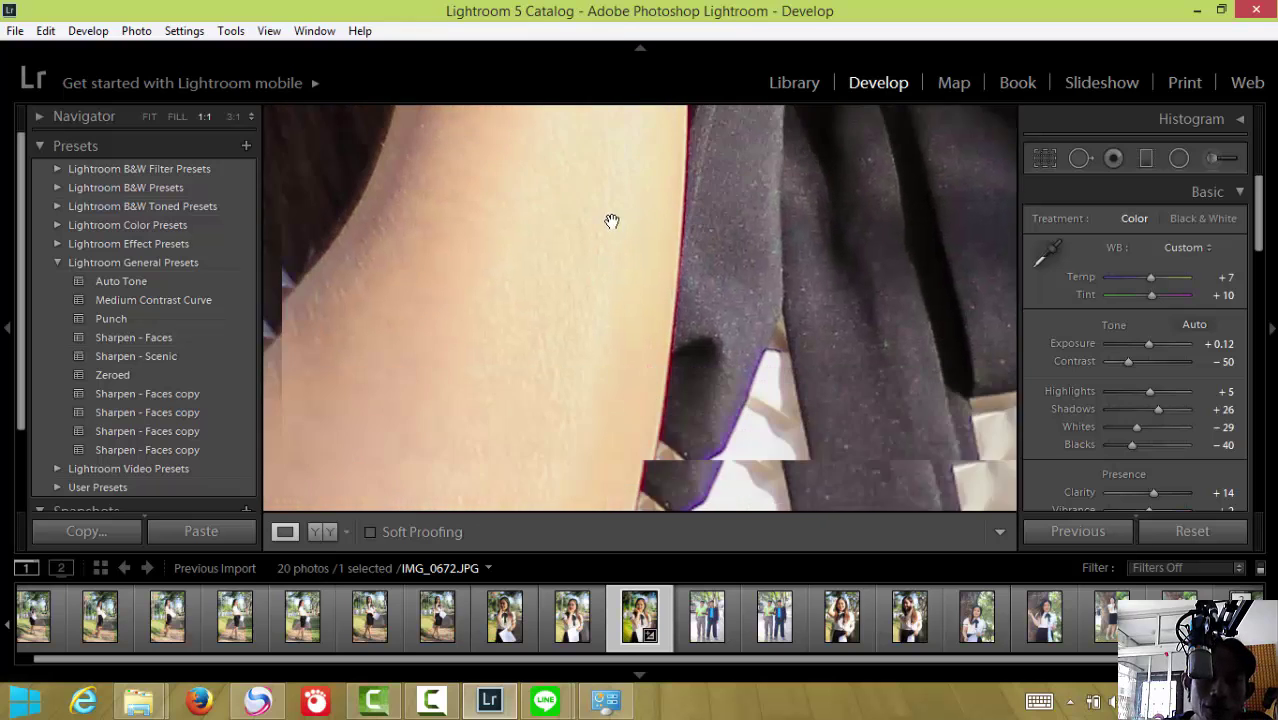
drag(602, 371, 591, 266)
mouse_move(713, 237)
mouse_down()
mouse_move(630, 448)
mouse_move(673, 271)
mouse_up()
drag(617, 236, 616, 434)
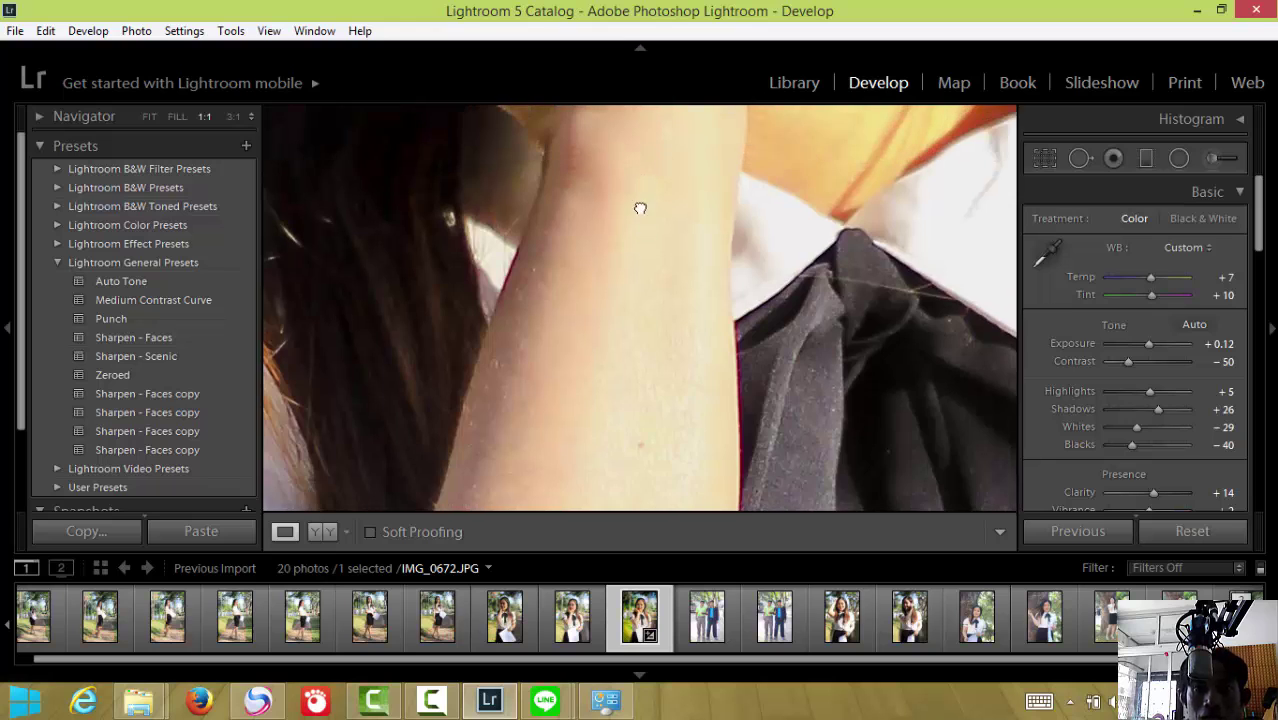
drag(639, 208, 680, 390)
mouse_move(699, 228)
mouse_down()
mouse_move(626, 346)
mouse_move(479, 363)
mouse_up()
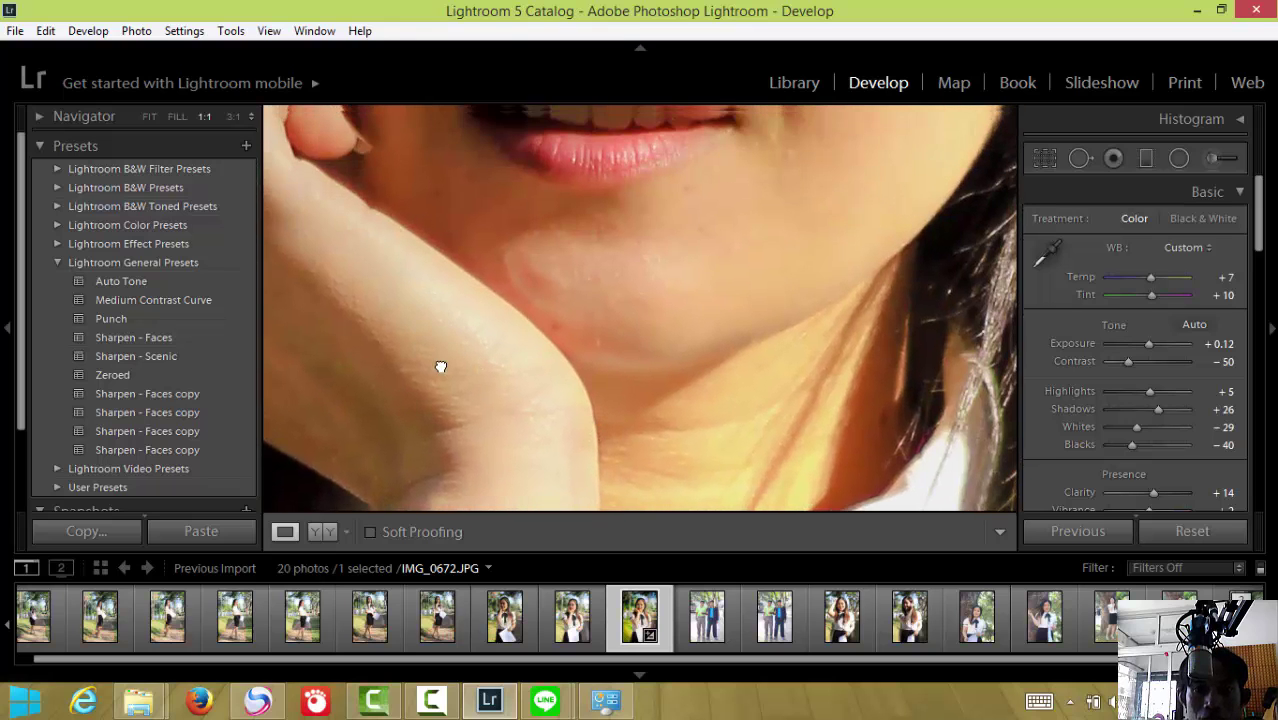
drag(530, 150, 551, 450)
drag(867, 300, 845, 477)
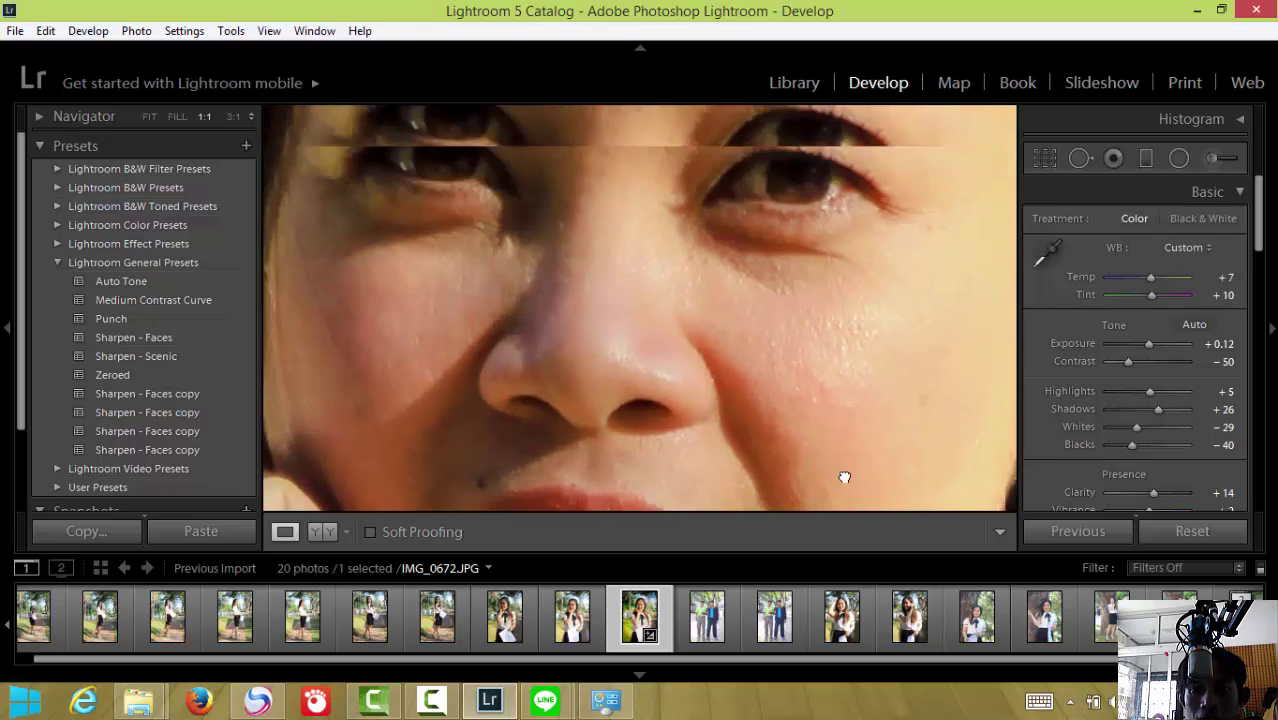
drag(916, 340, 907, 428)
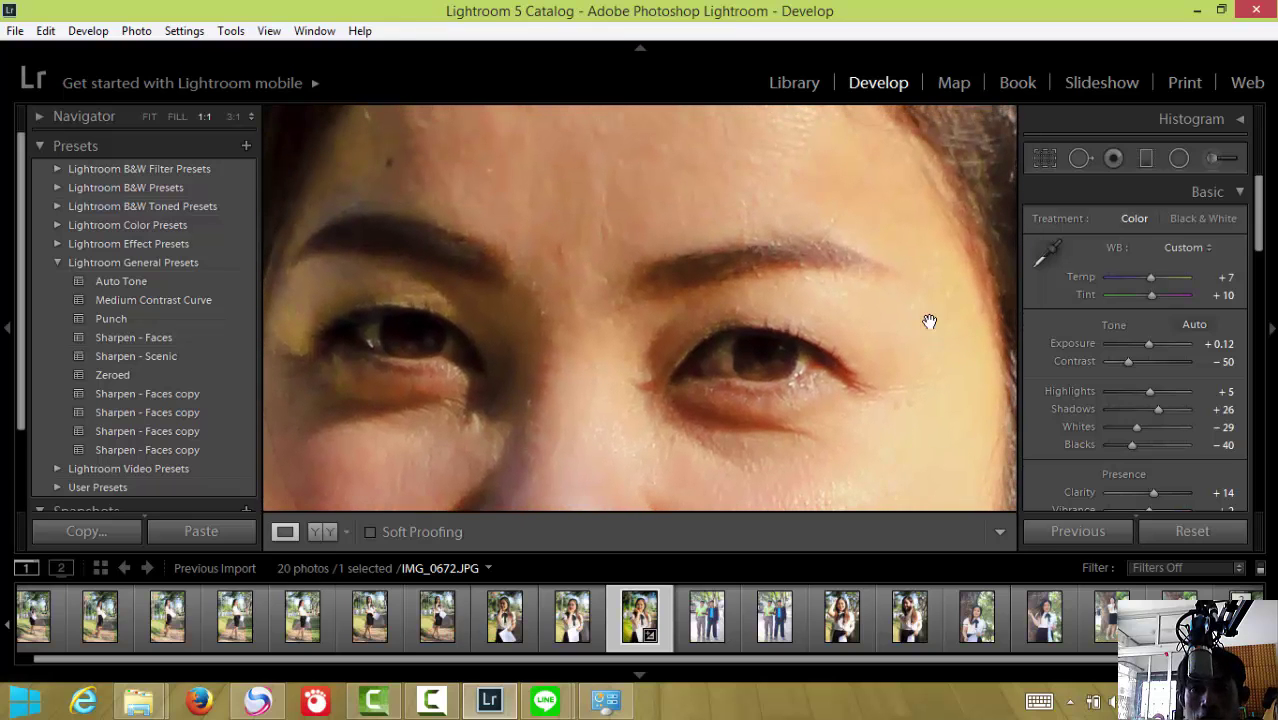
drag(700, 262, 645, 328)
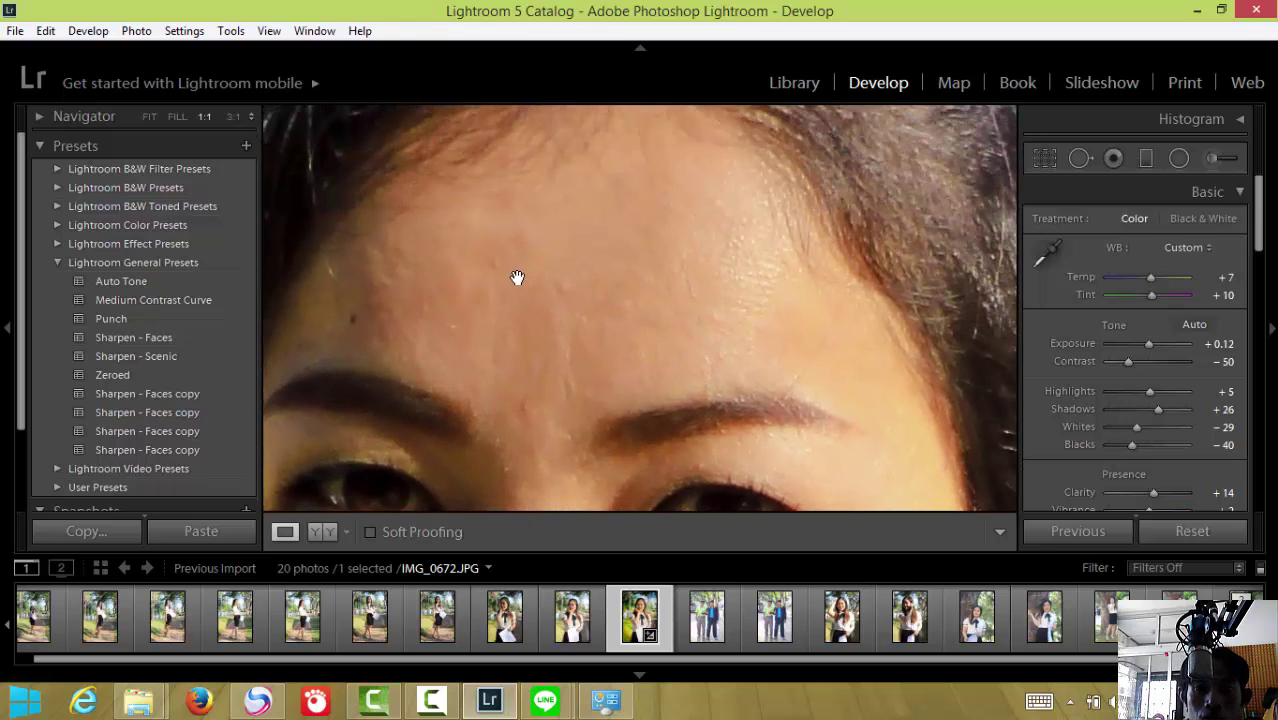
mouse_move(516, 277)
mouse_down()
mouse_move(630, 320)
mouse_move(745, 294)
mouse_move(740, 320)
mouse_up()
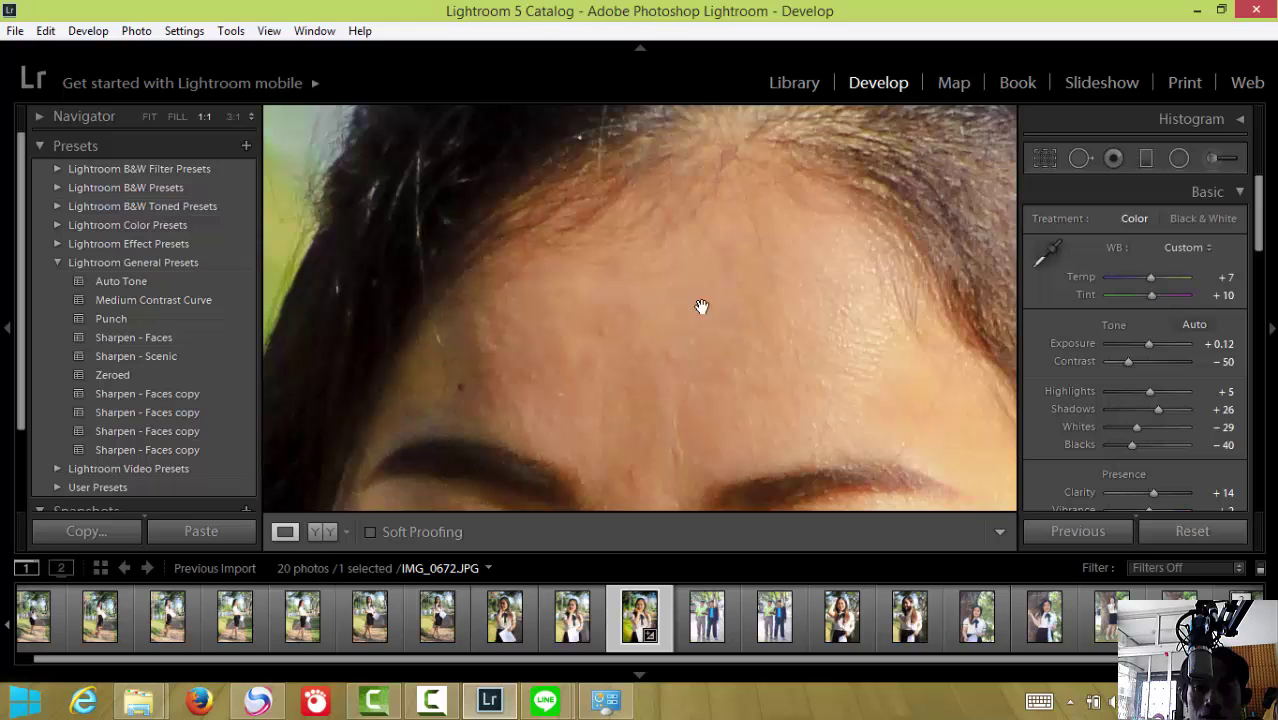
drag(668, 386, 640, 275)
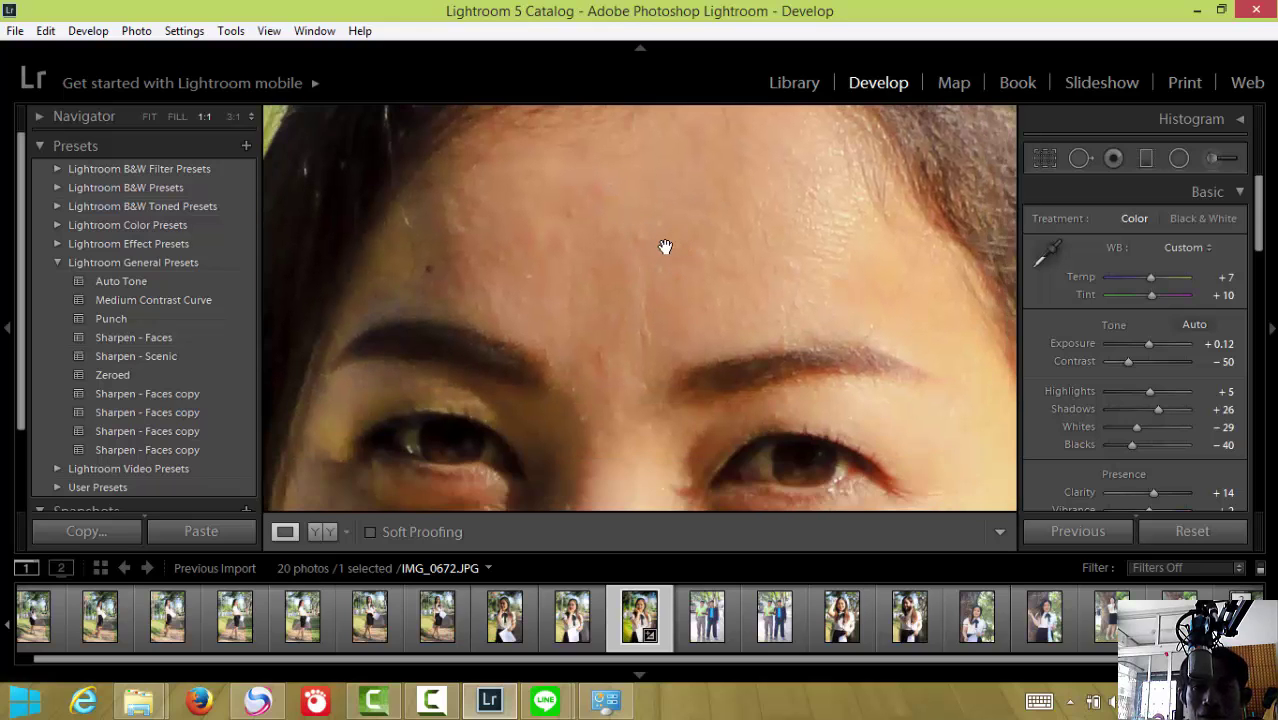
click(639, 244)
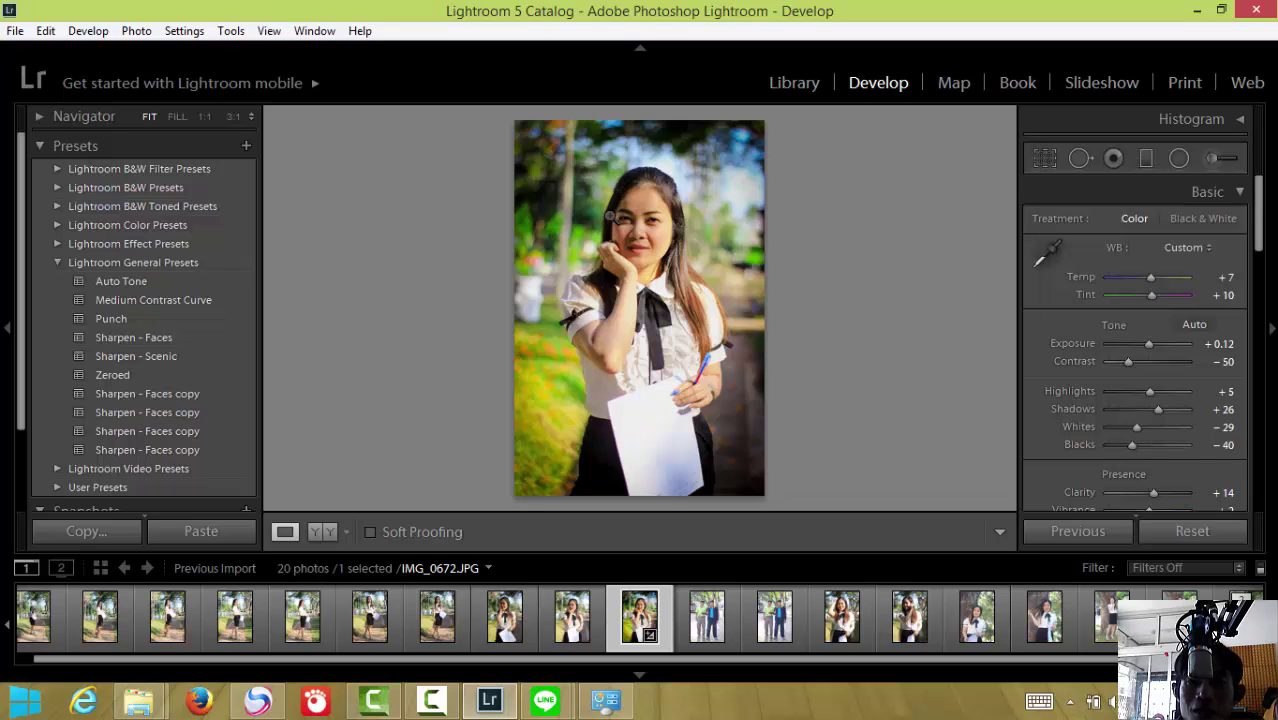
Send an edited copy of IMG_0672.JPG from Lightroom to Photoshop CS6
right_click(683, 238)
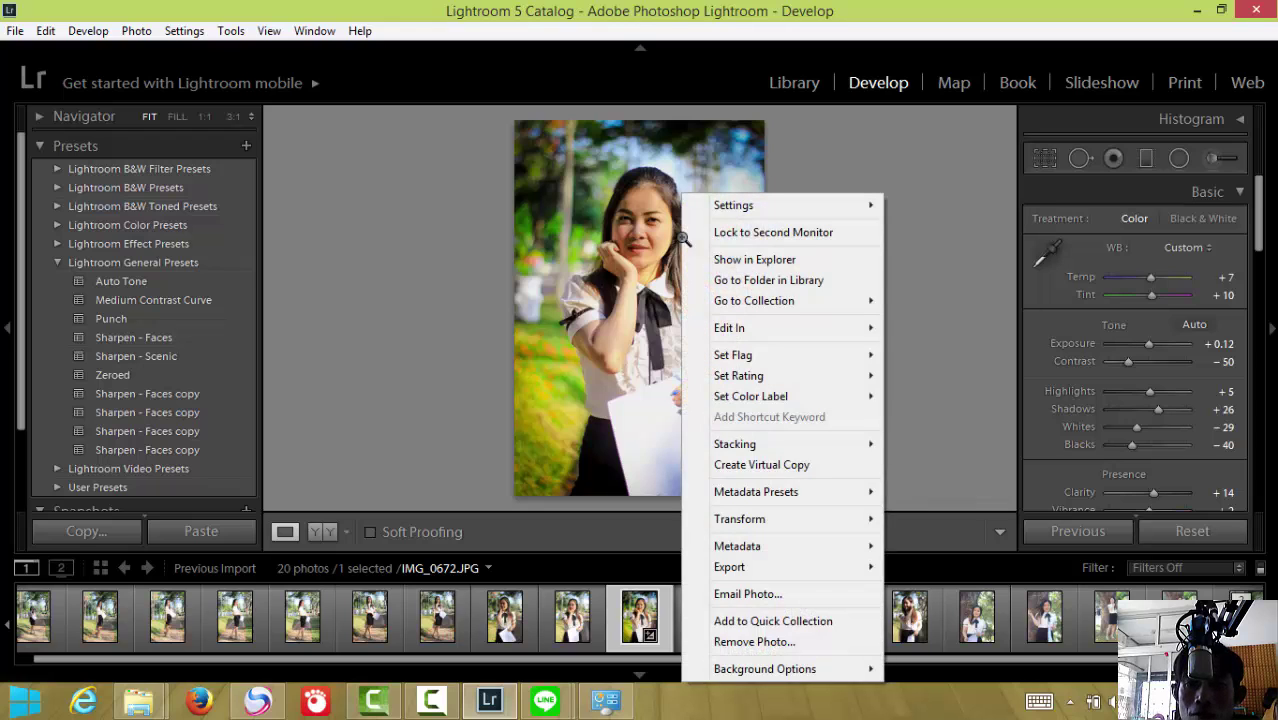
mouse_move(729, 328)
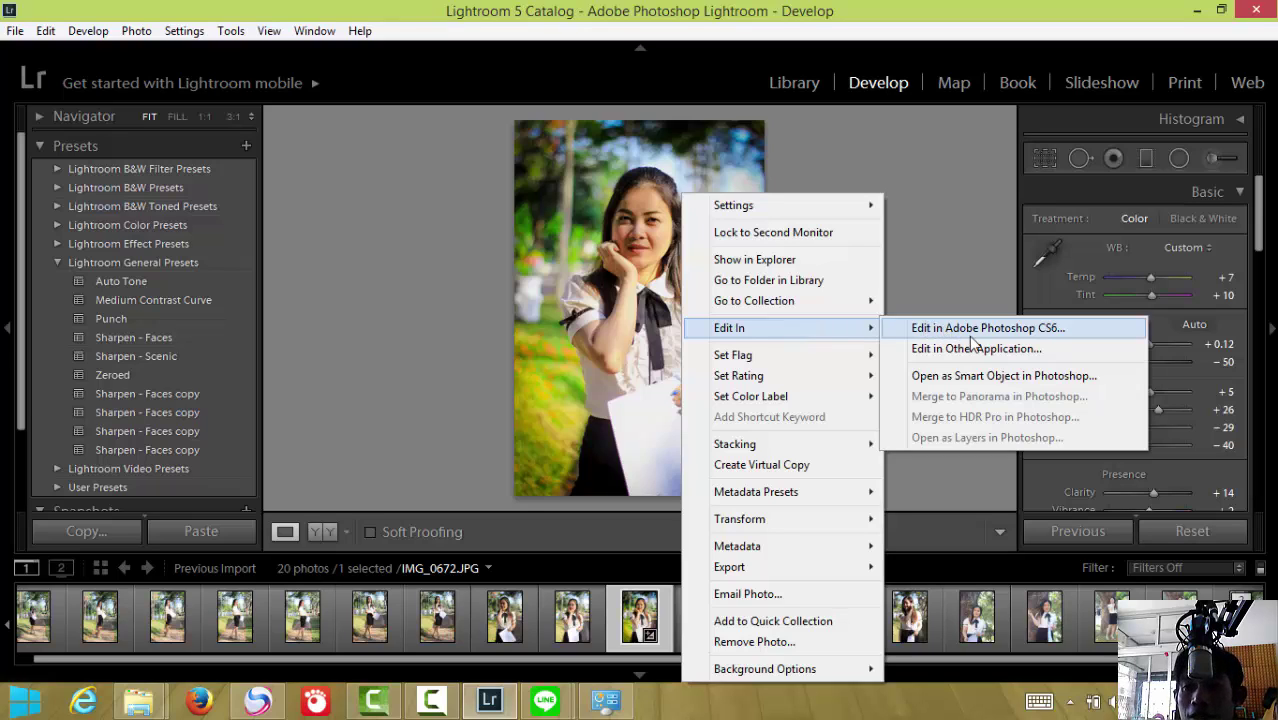
click(1035, 335)
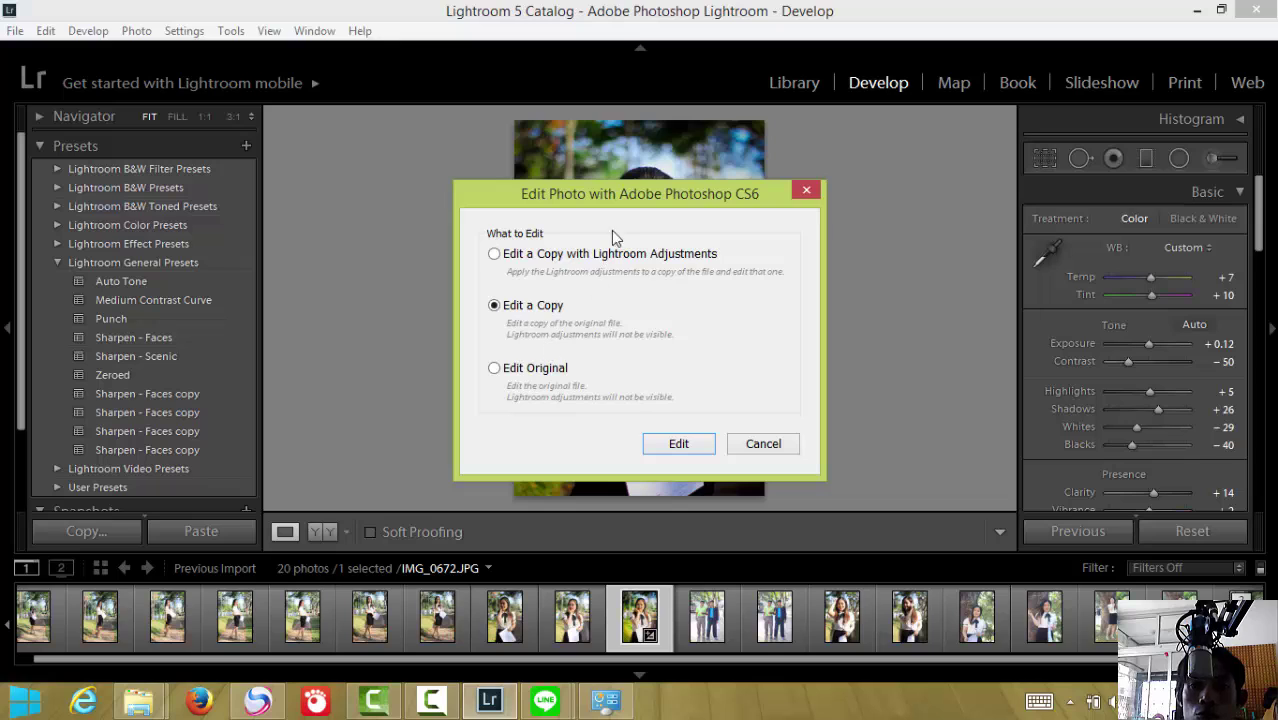
click(687, 452)
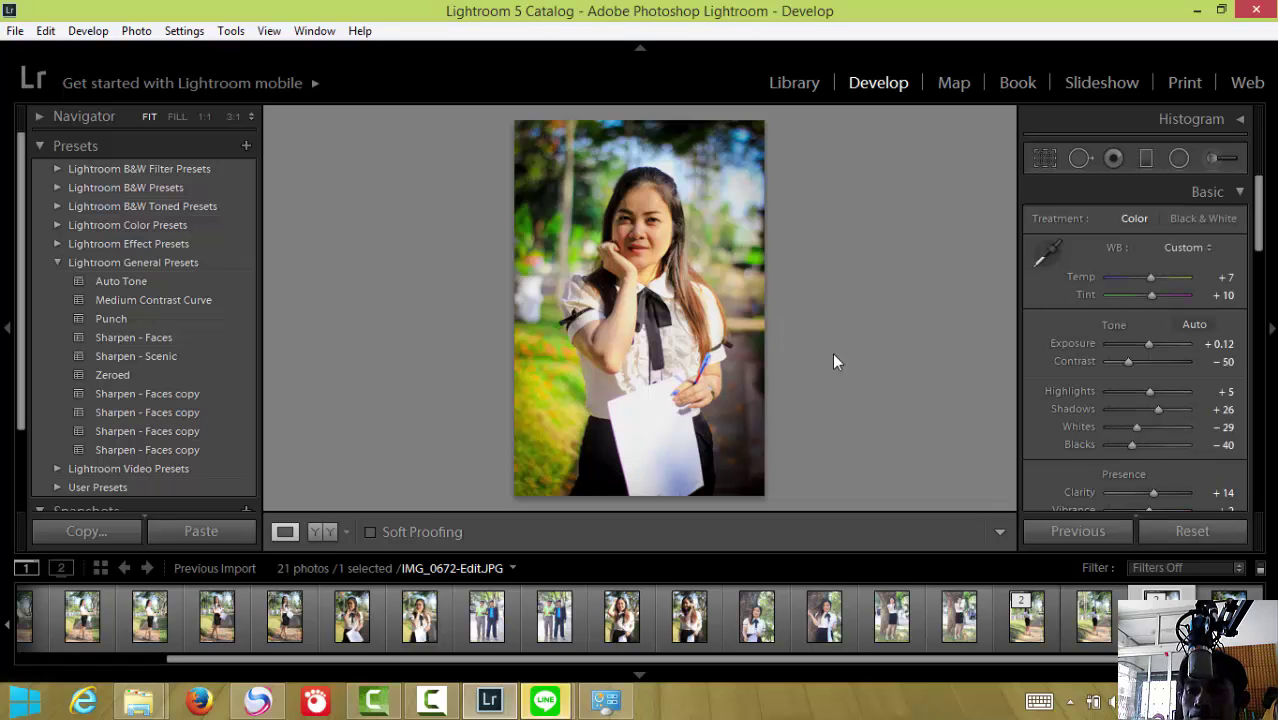
key(ctrl+e)
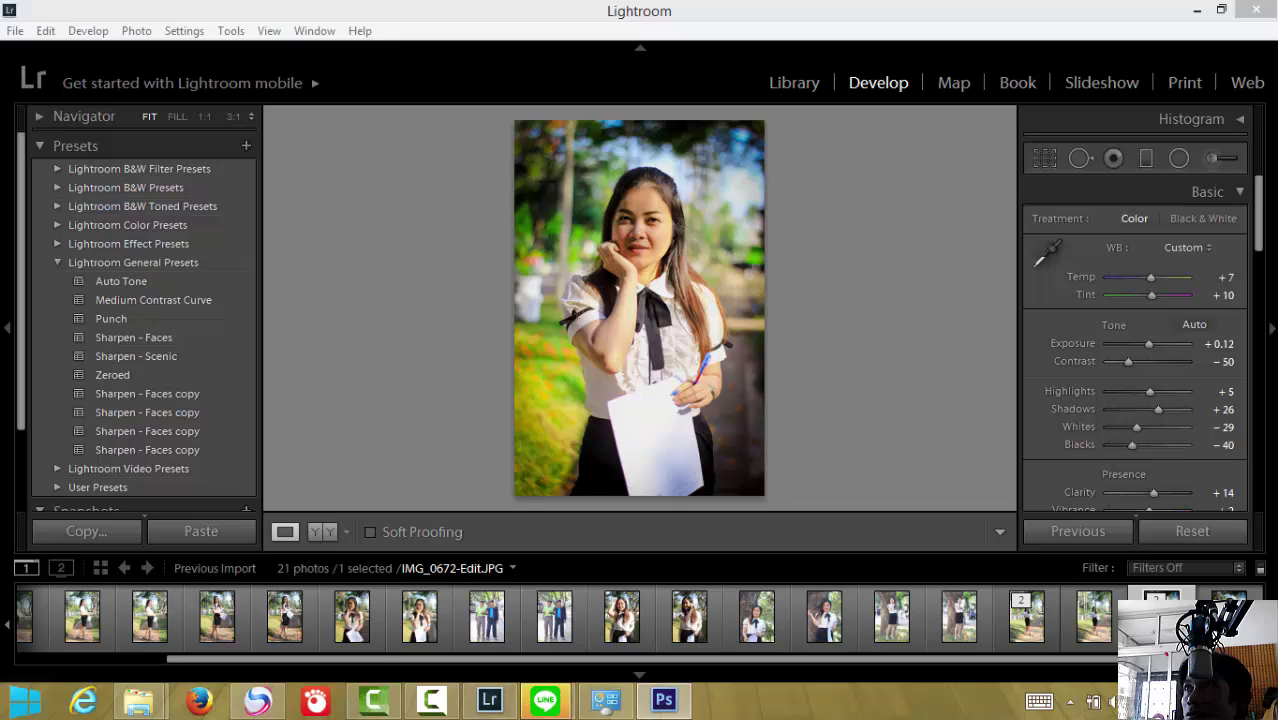
Bring Photoshop CS6 forward, maximize its window, and zoom into the lips and chin
click(663, 700)
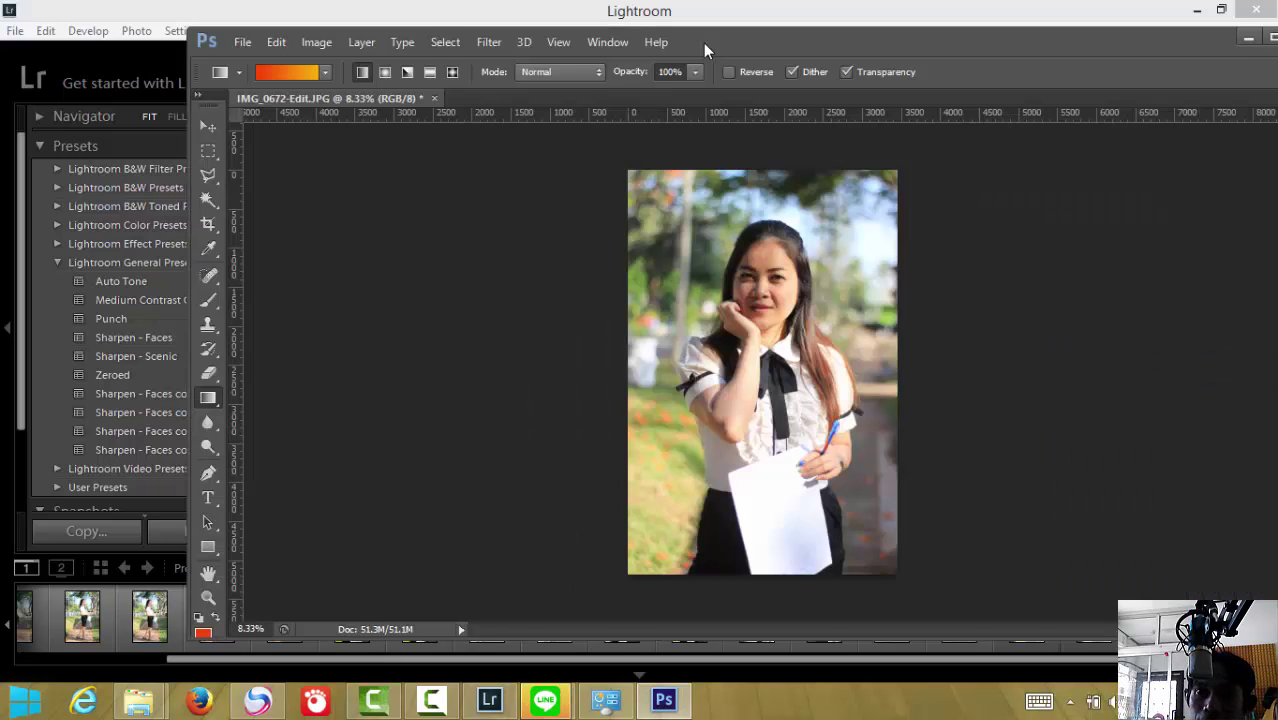
double_click(692, 52)
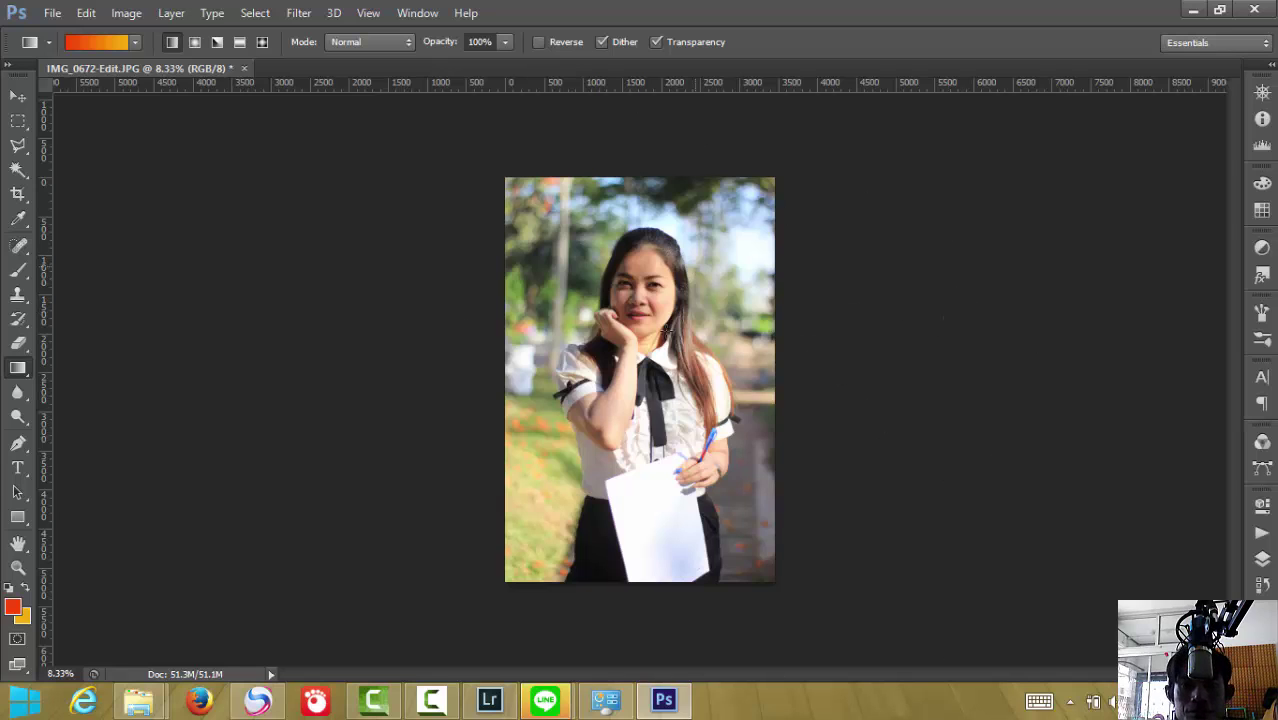
scroll(646, 347, up, 2)
scroll(646, 347, up, 2)
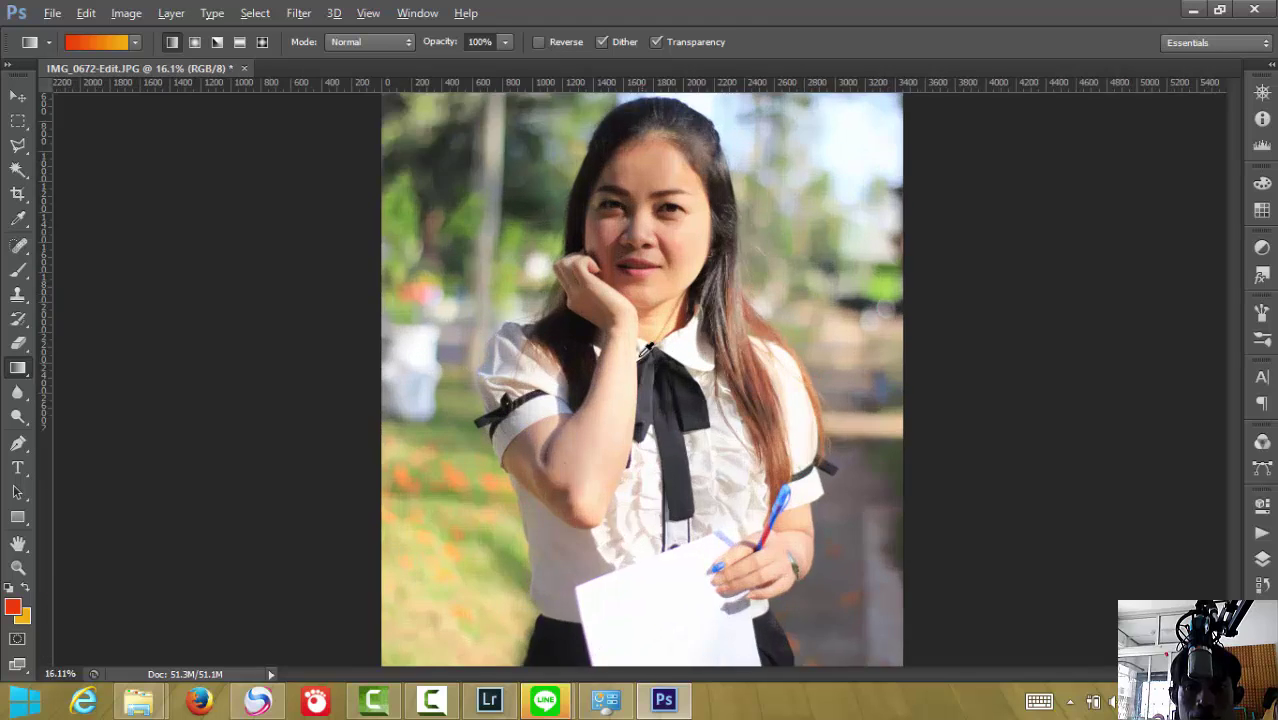
scroll(646, 347, up, 2)
scroll(736, 177, up, 2)
scroll(602, 217, up, 2)
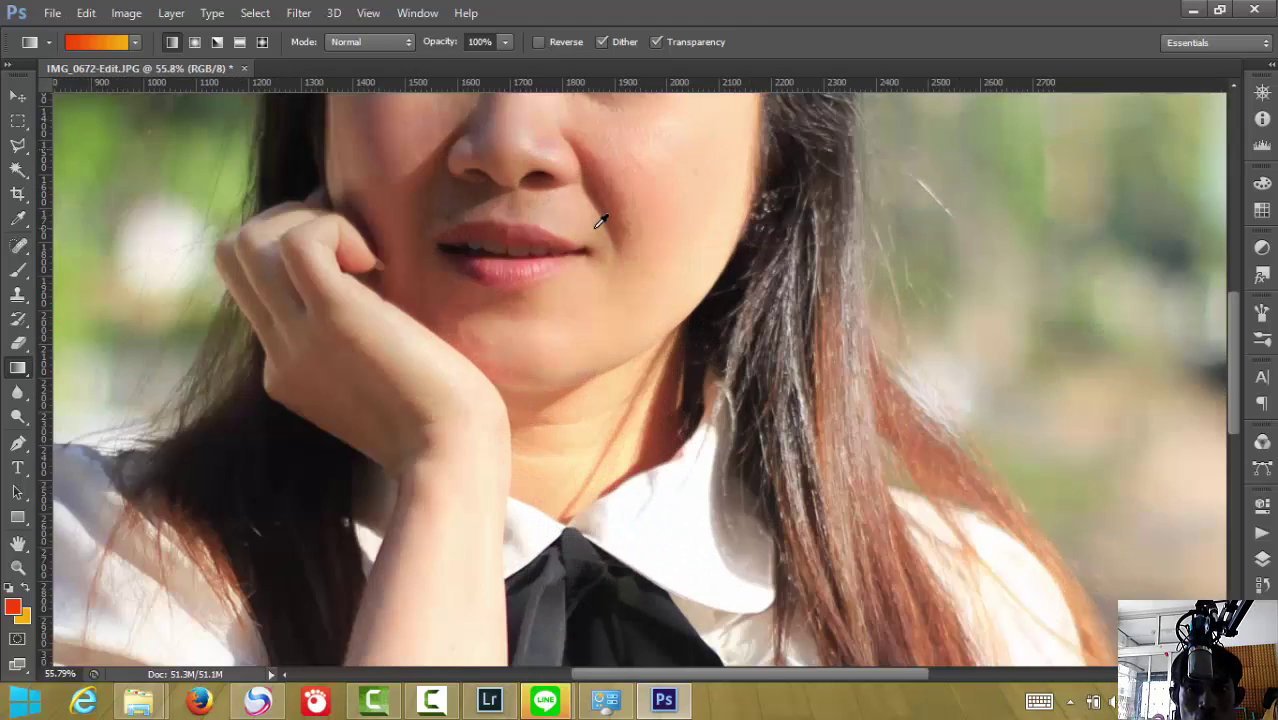
scroll(562, 214, up, 2)
scroll(561, 214, up, 2)
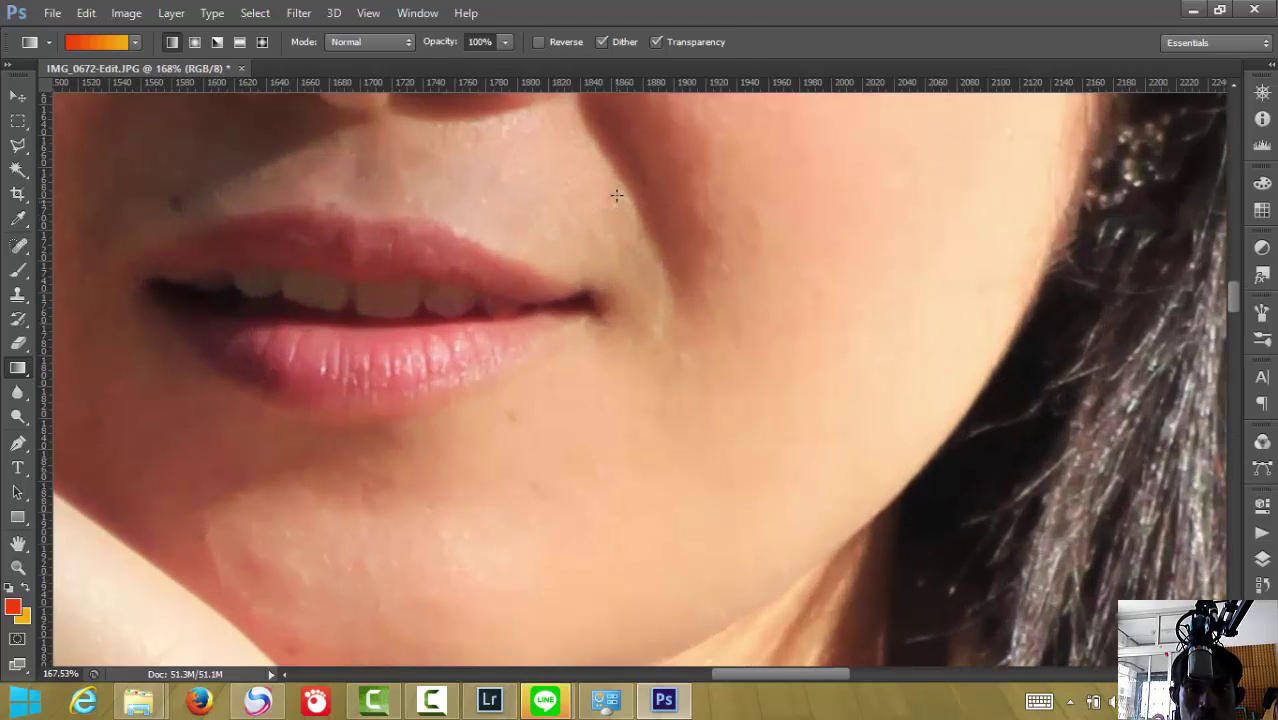
scroll(888, 250, up, 2)
scroll(888, 250, up, 3)
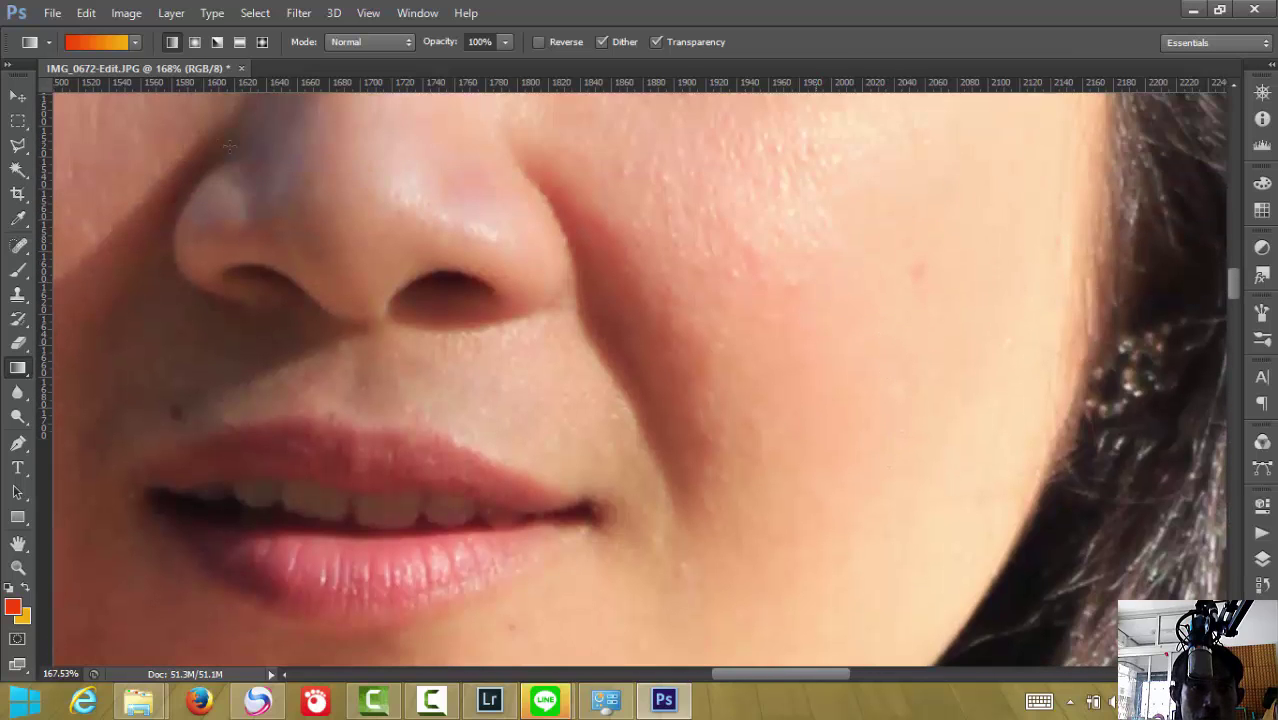
click(18, 96)
scroll(770, 342, up, 2)
scroll(712, 308, up, 2)
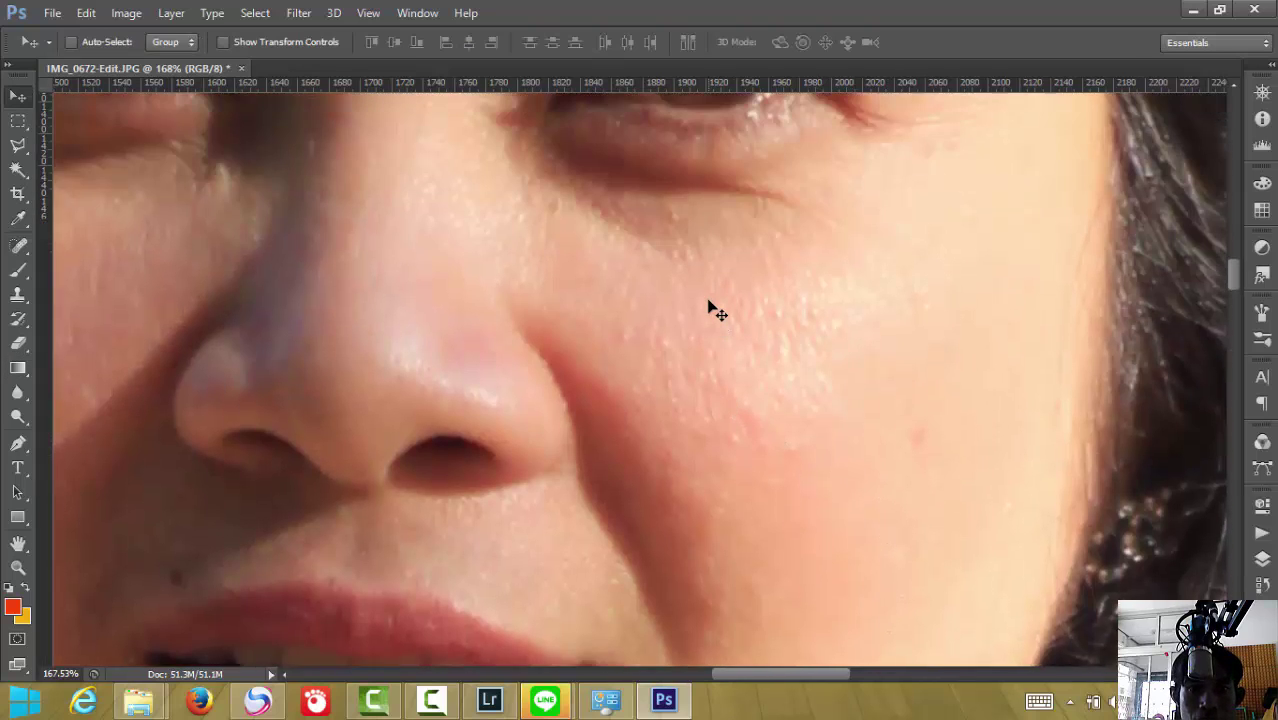
scroll(712, 308, up, 1)
scroll(708, 310, down, 1)
scroll(708, 310, down, 1)
scroll(690, 306, down, 2)
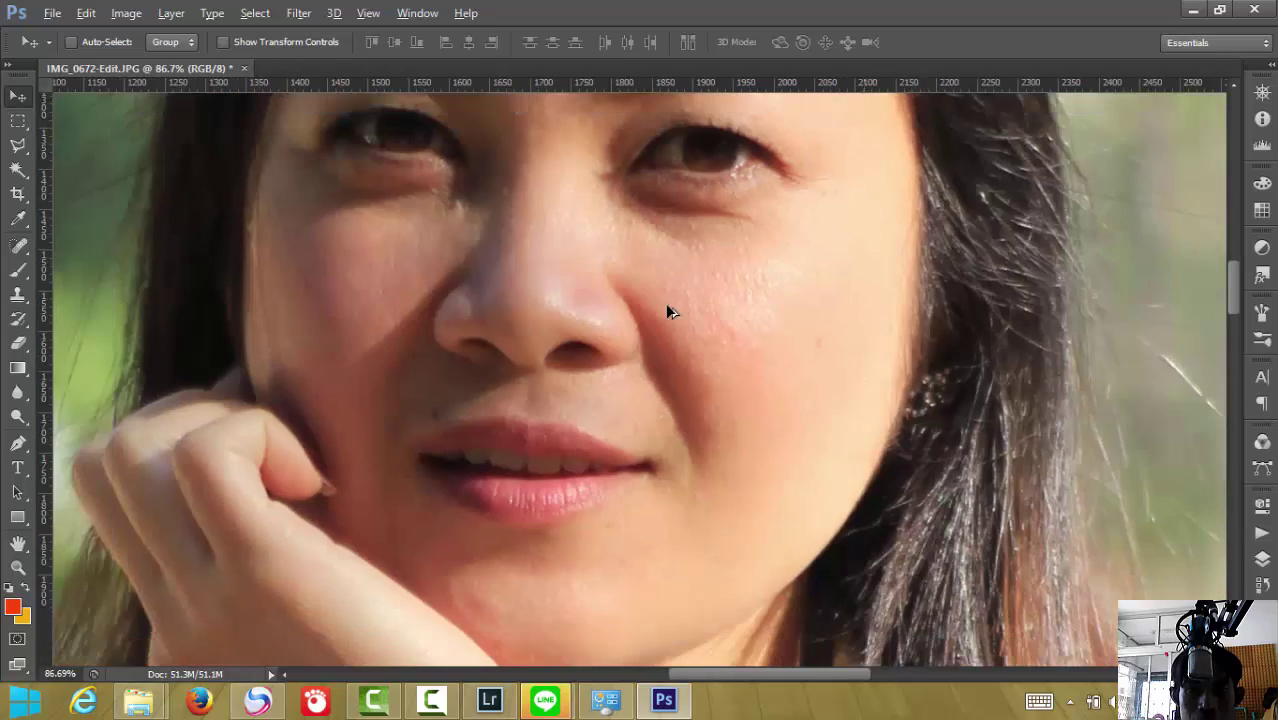
scroll(600, 285, down, 1)
scroll(450, 220, up, 2)
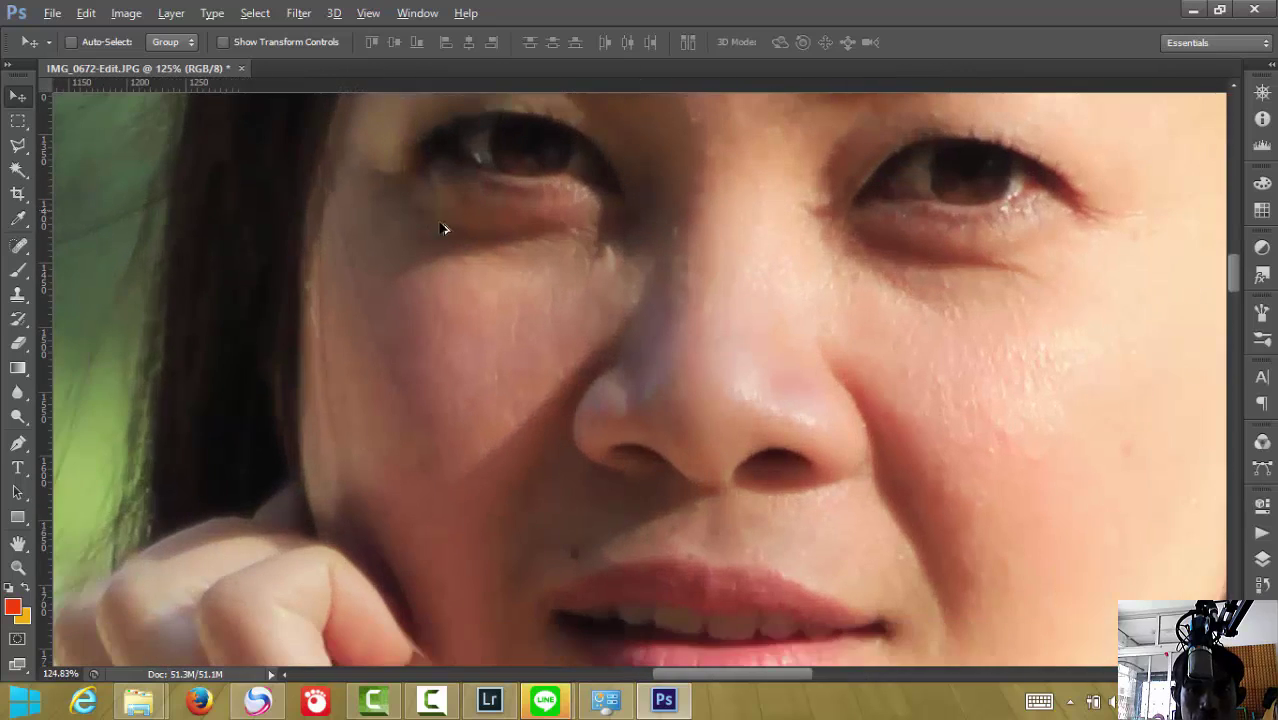
scroll(750, 345, down, 2)
scroll(738, 343, down, 2)
scroll(738, 343, down, 2)
scroll(738, 343, down, 1)
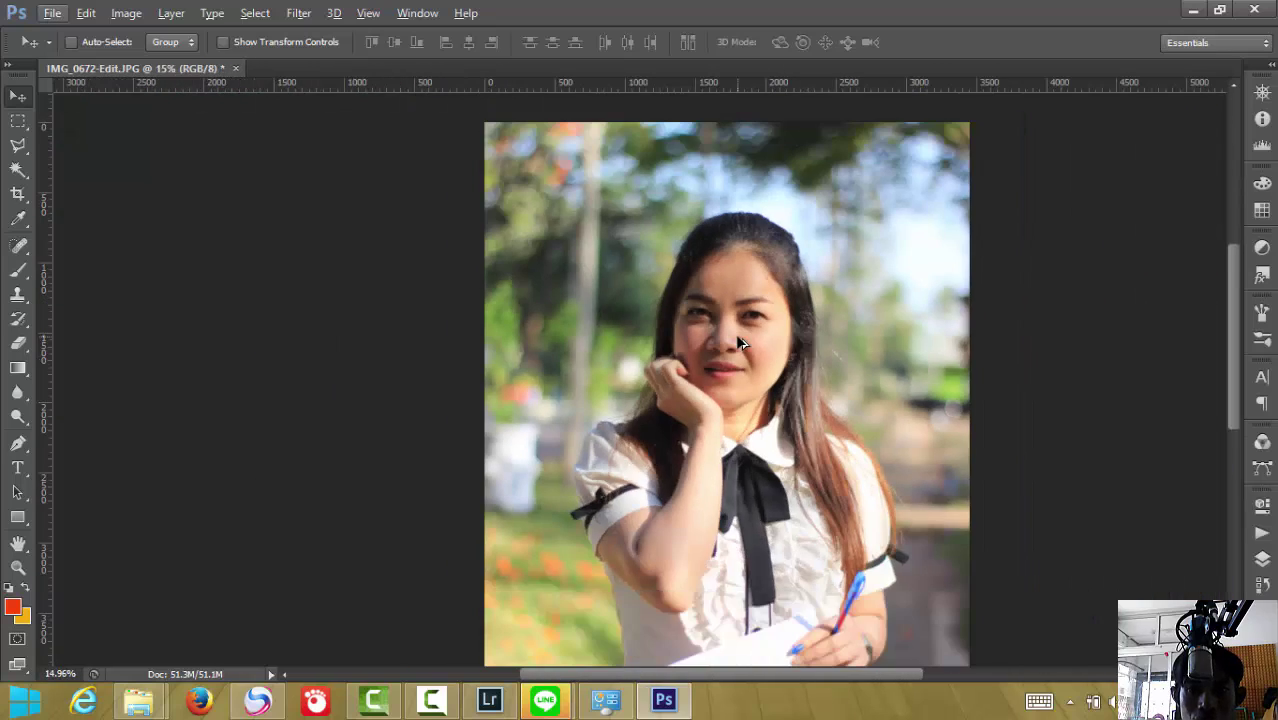
scroll(745, 350, up, 1)
scroll(739, 348, down, 1)
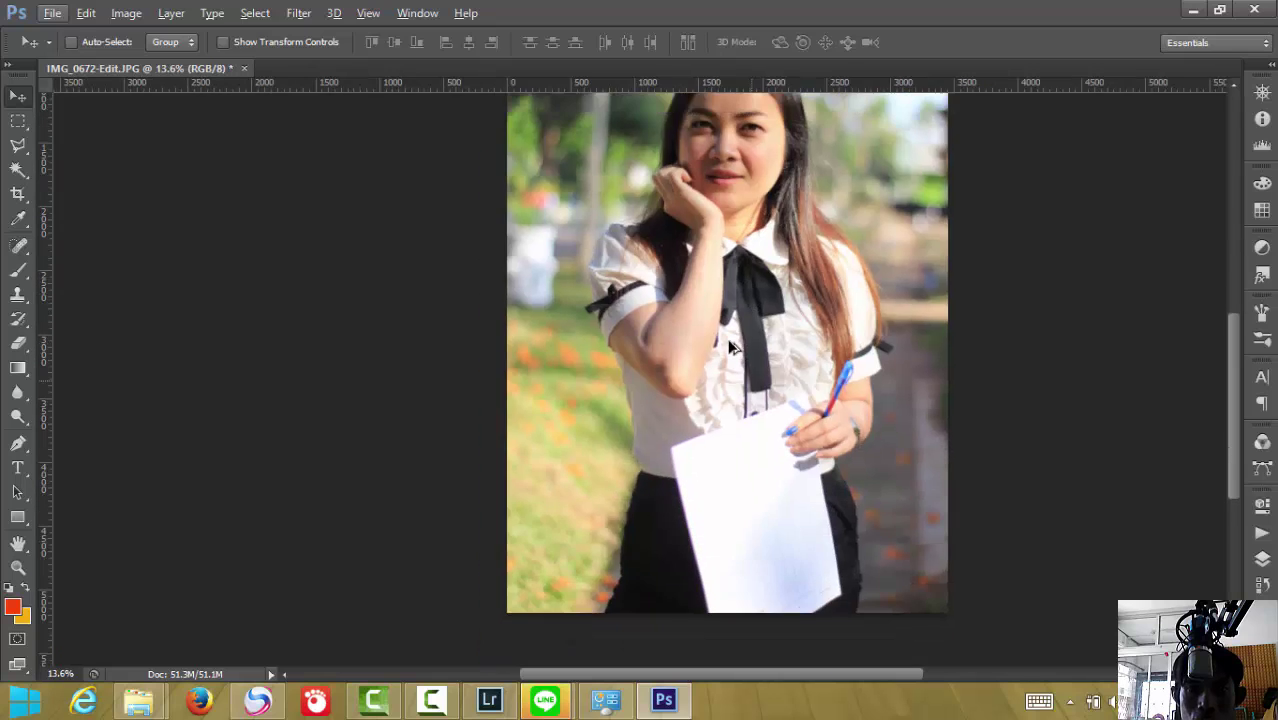
scroll(735, 345, down, 2)
scroll(727, 336, up, 1)
scroll(727, 336, up, 2)
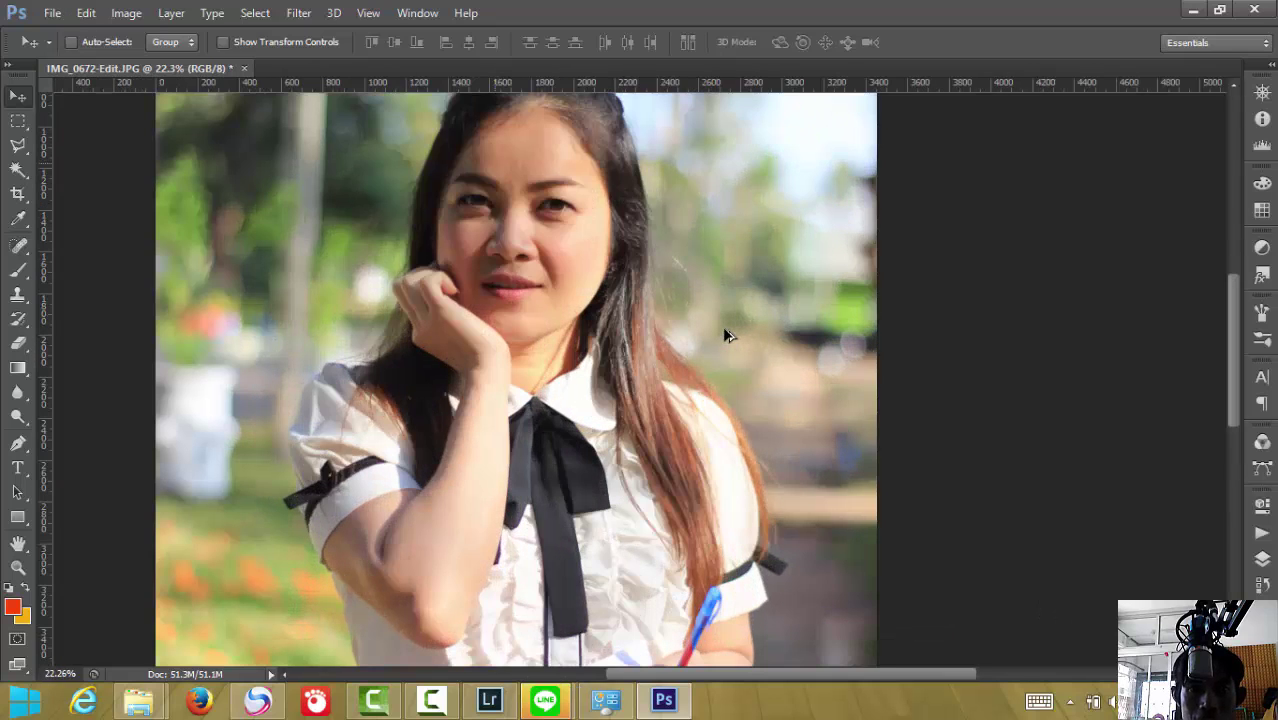
scroll(348, 211, down, 2)
scroll(370, 226, down, 1)
scroll(375, 230, down, 1)
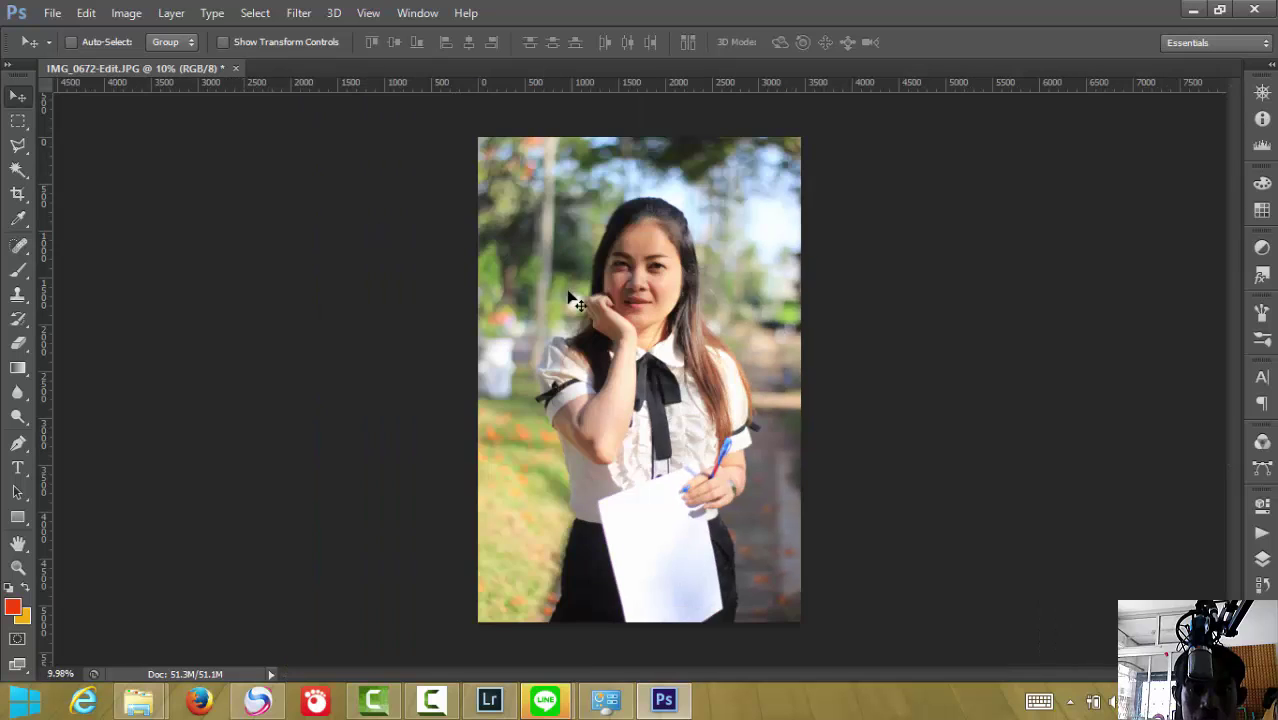
scroll(672, 284, up, 1)
scroll(690, 282, up, 2)
scroll(715, 278, up, 1)
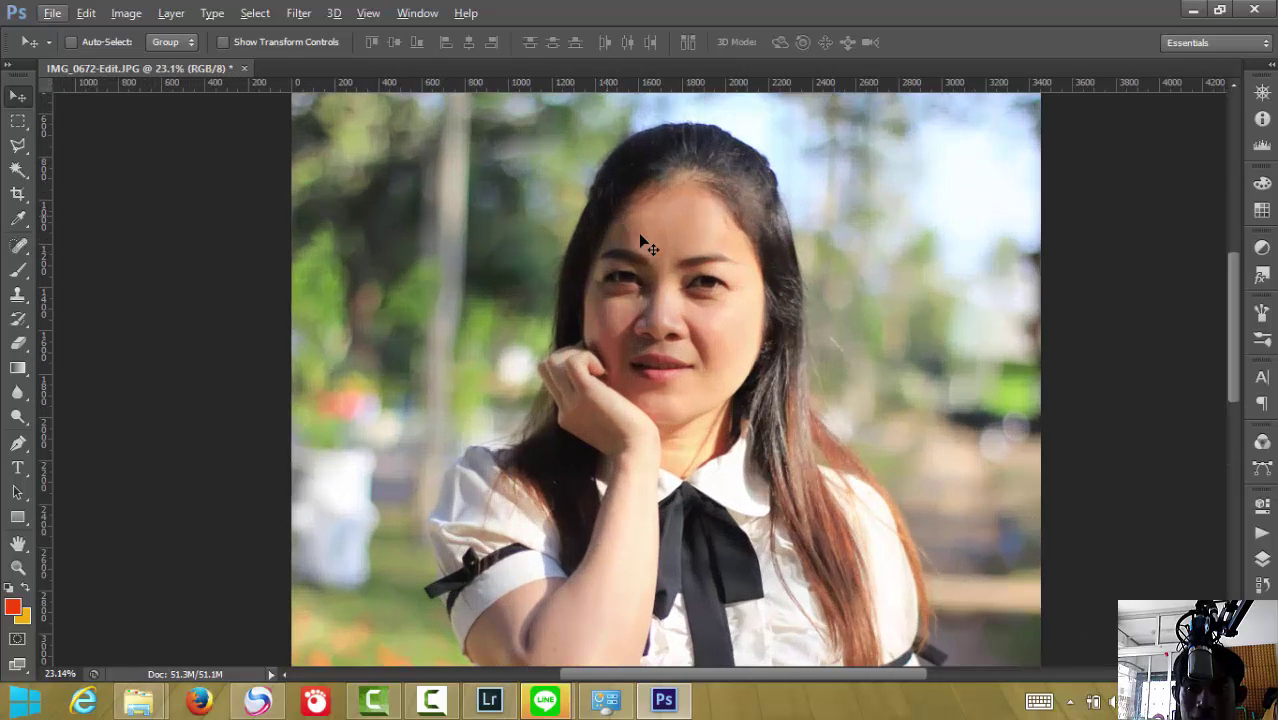
scroll(720, 275, down, 2)
scroll(700, 283, down, 1)
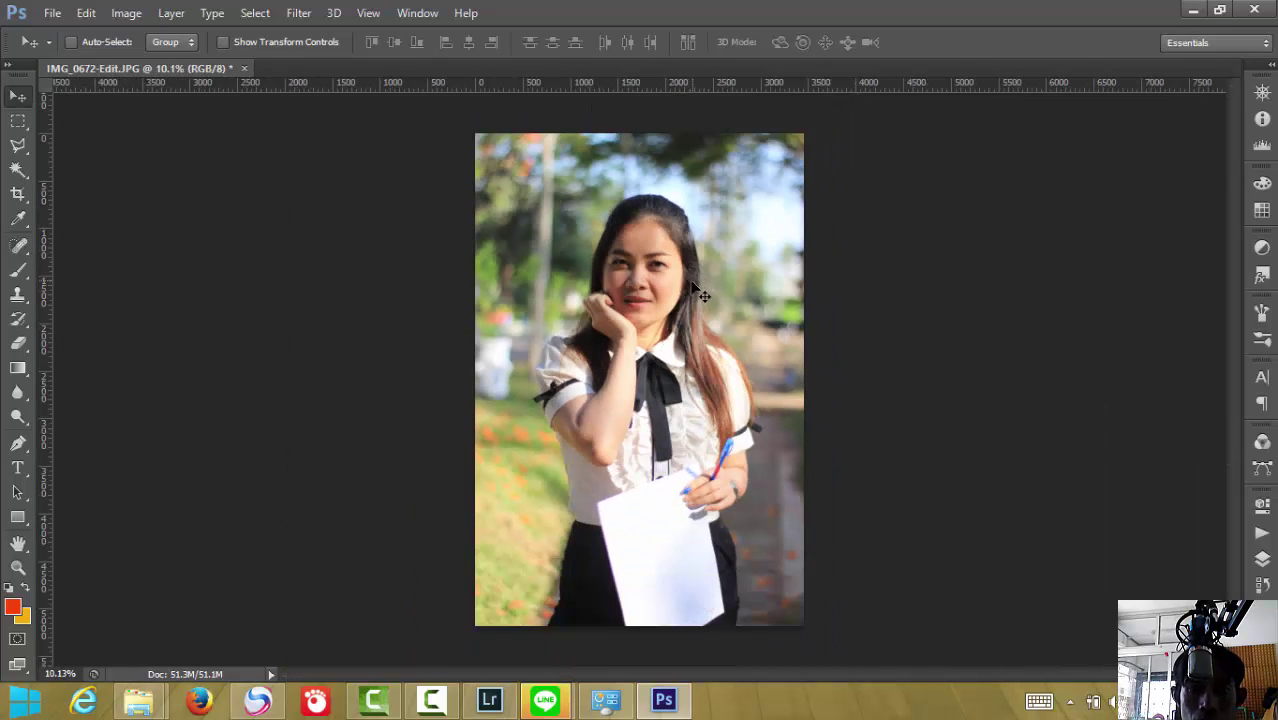
scroll(697, 288, up, 1)
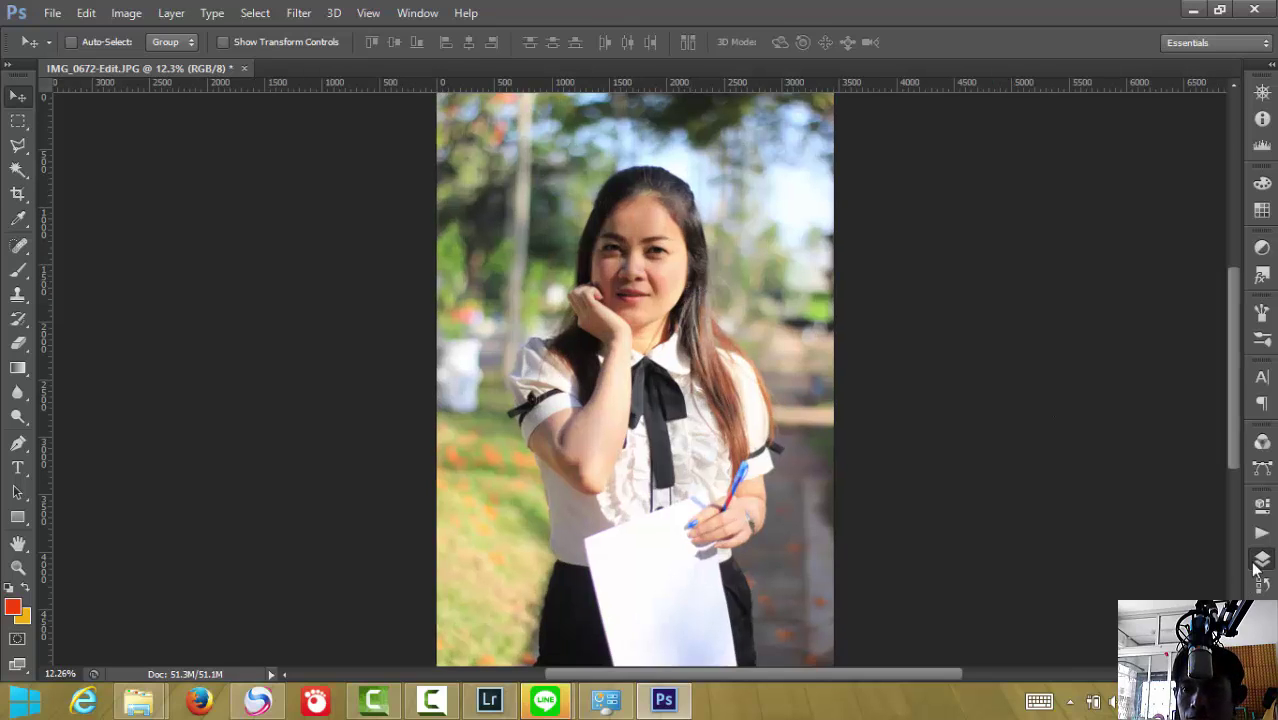
Convert the Background layer into an editable Layer 0 from the Layers panel
click(1261, 559)
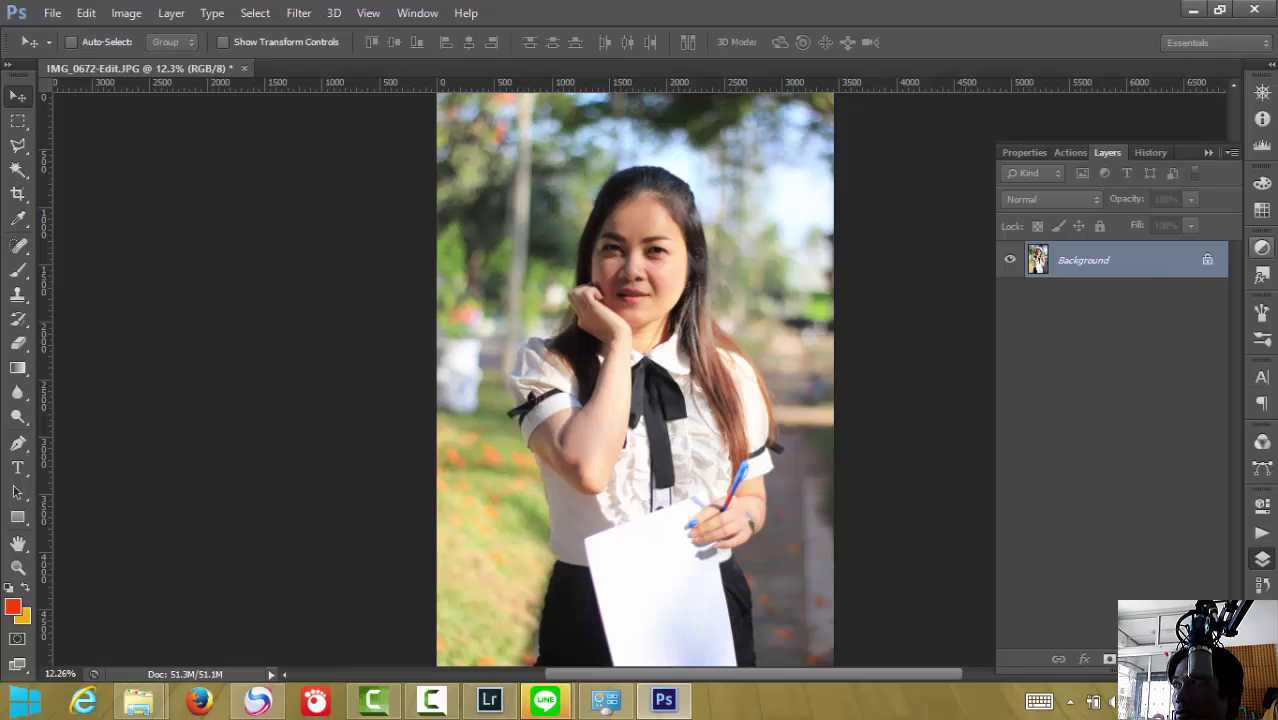
click(970, 368)
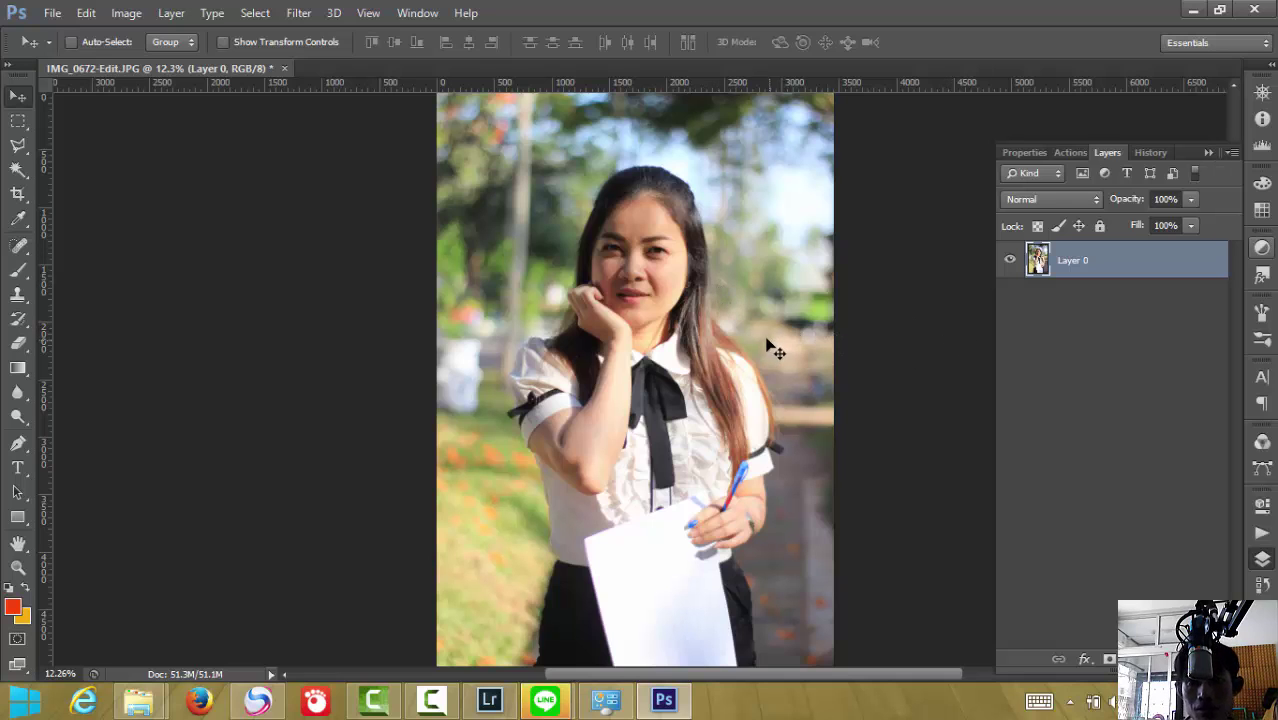
scroll(645, 245, up, 4)
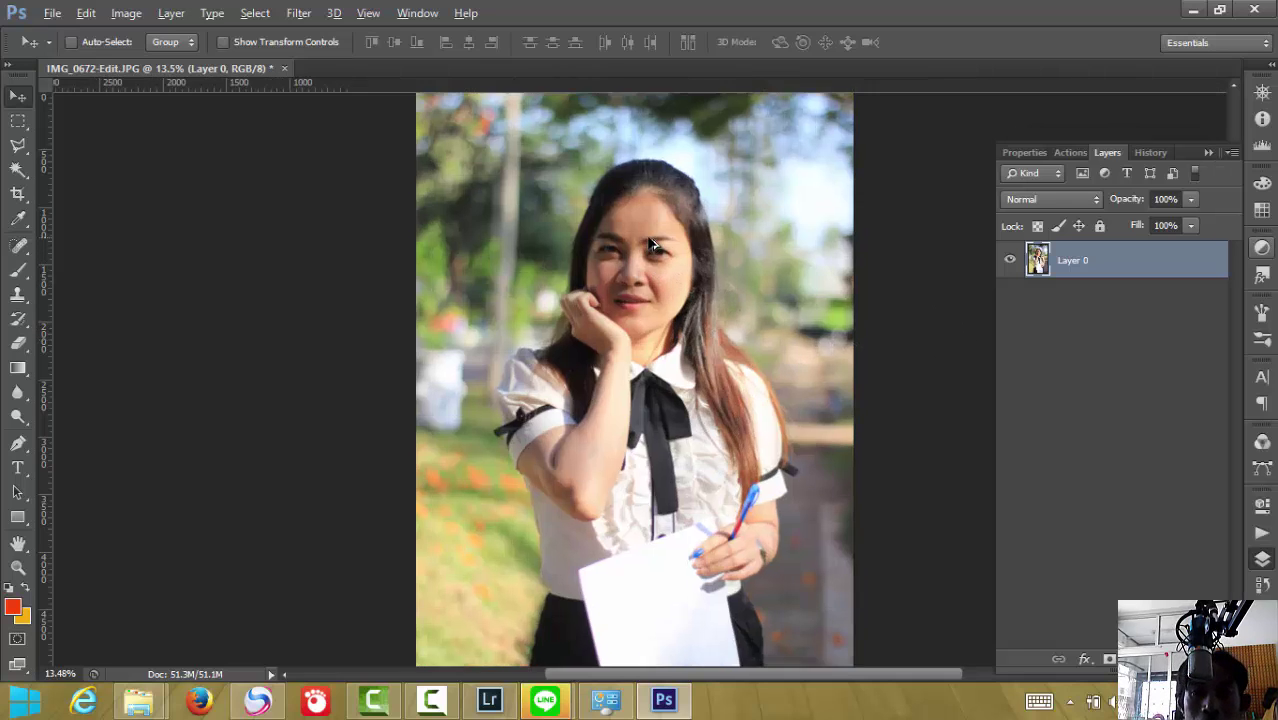
scroll(577, 212, up, 2)
scroll(620, 228, up, 2)
scroll(700, 250, up, 1)
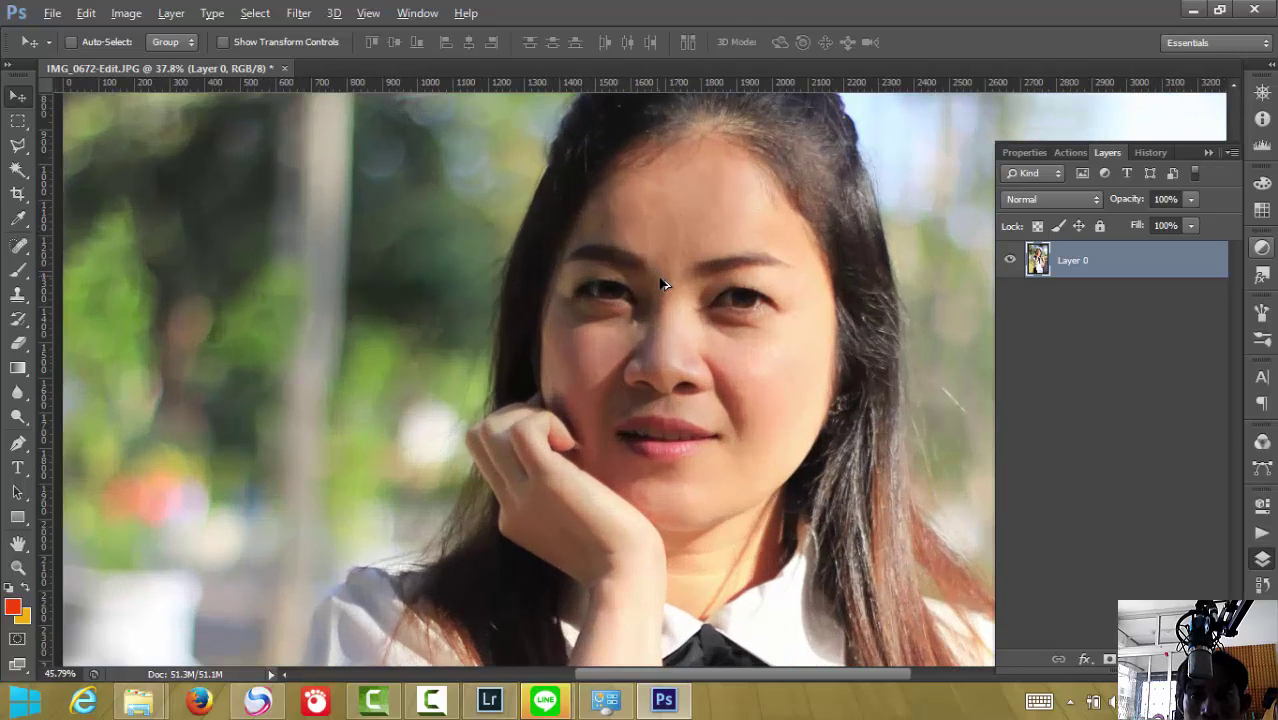
scroll(773, 276, up, 1)
Zoom into the face and switch to the Polygonal Lasso tool
scroll(774, 265, up, 1)
scroll(745, 242, up, 1)
scroll(725, 237, up, 1)
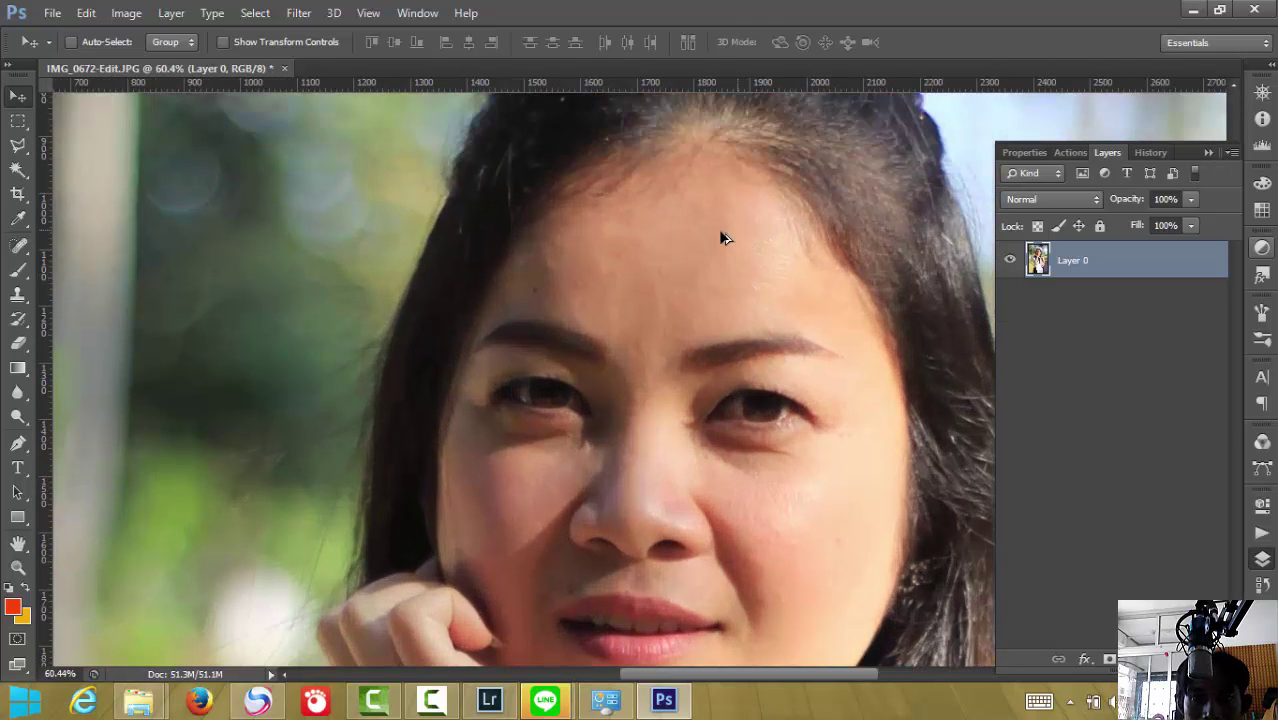
scroll(690, 240, up, 1)
scroll(600, 245, up, 1)
scroll(595, 260, up, 1)
scroll(610, 270, down, 1)
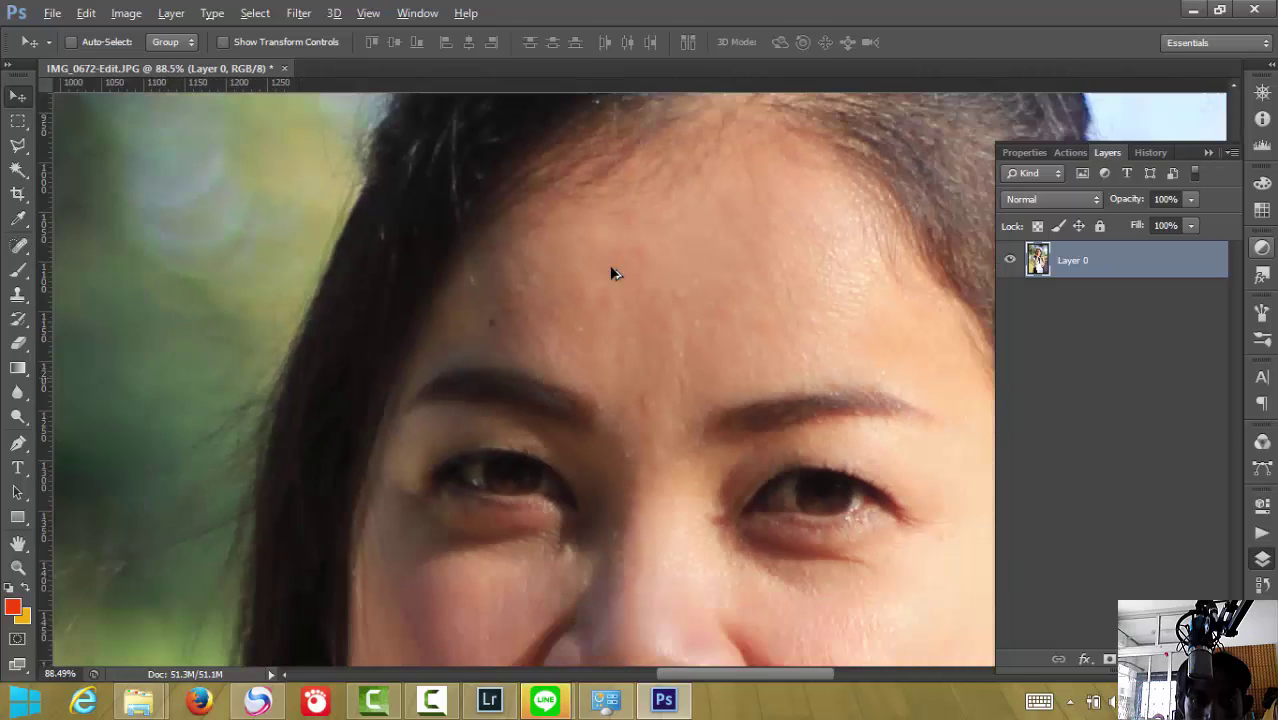
scroll(611, 267, down, 2)
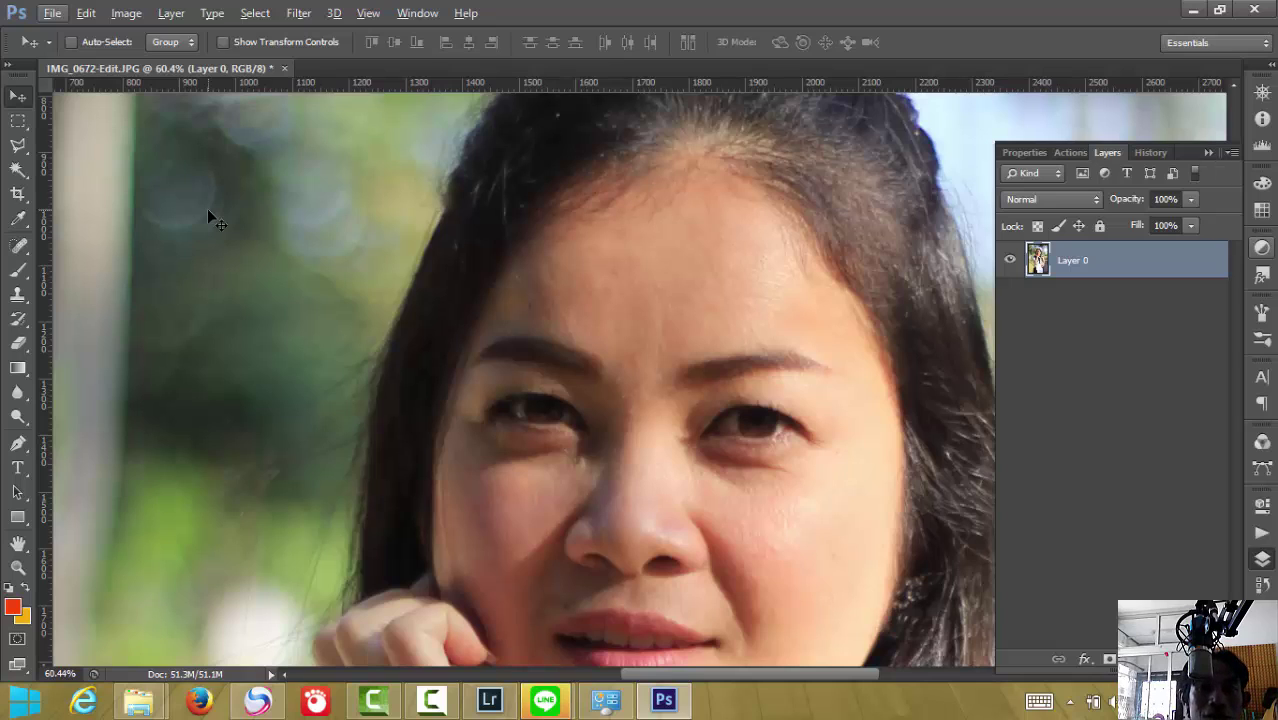
key(shift+l)
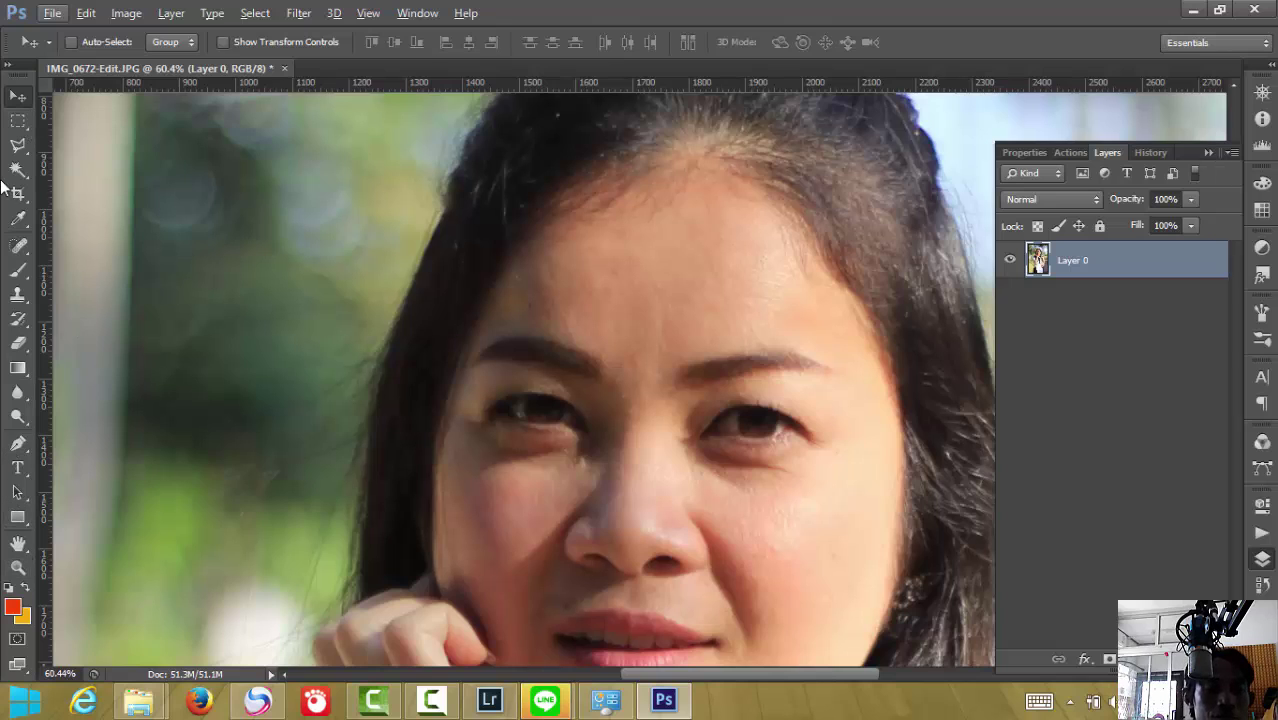
Select the Content-Aware Spot Healing Brush at 70 pixels with a precise crosshair cursor
click(17, 249)
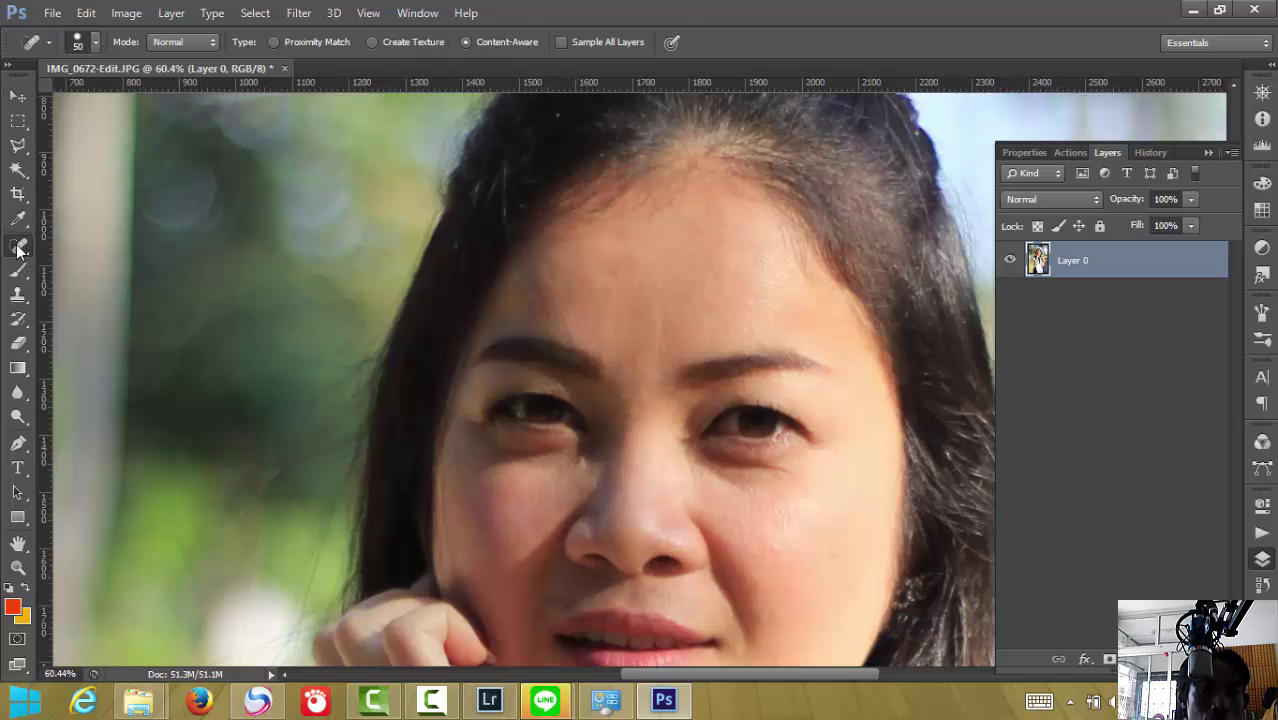
right_click(21, 246)
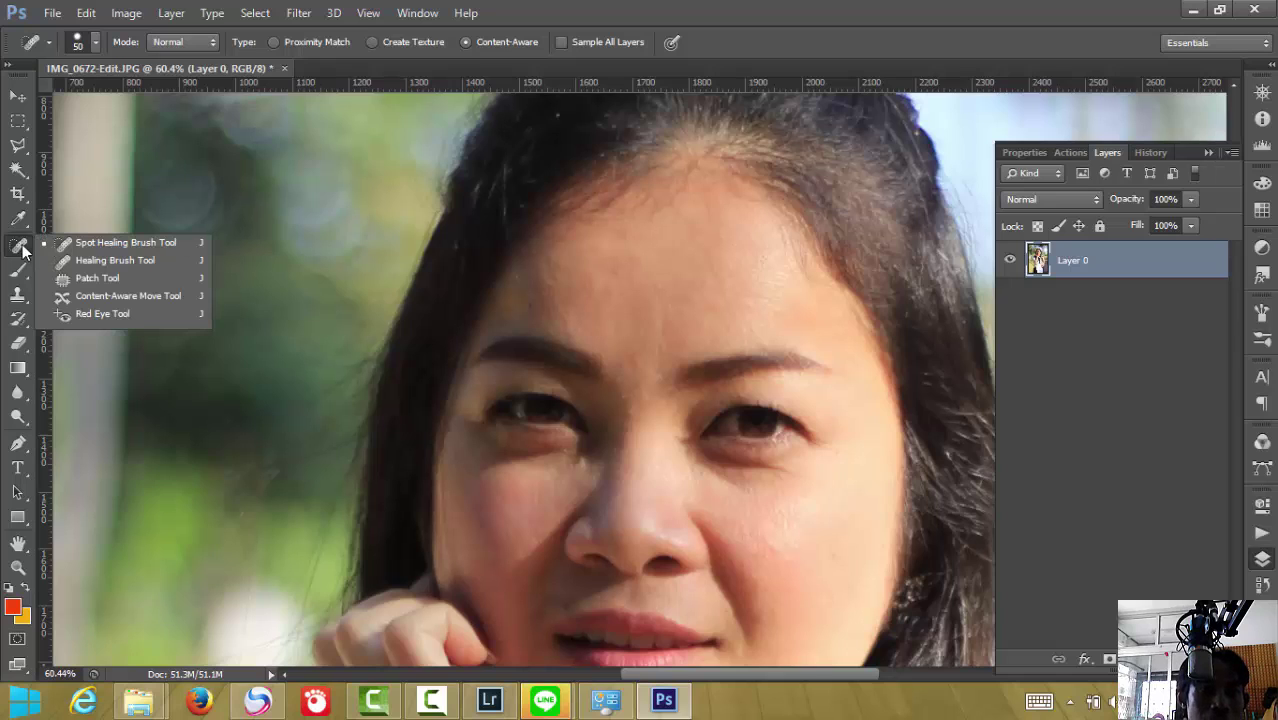
click(90, 245)
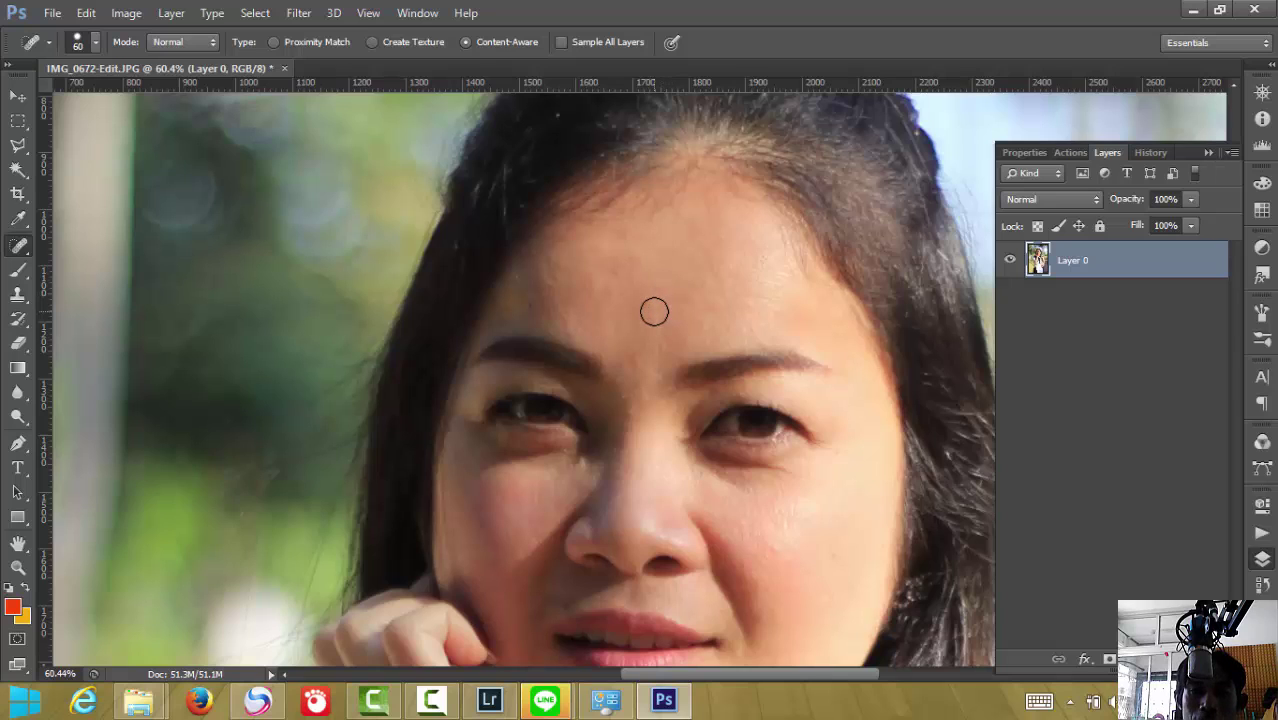
key(bracketright)
key(bracketright)
key(bracketright)
key(bracketright)
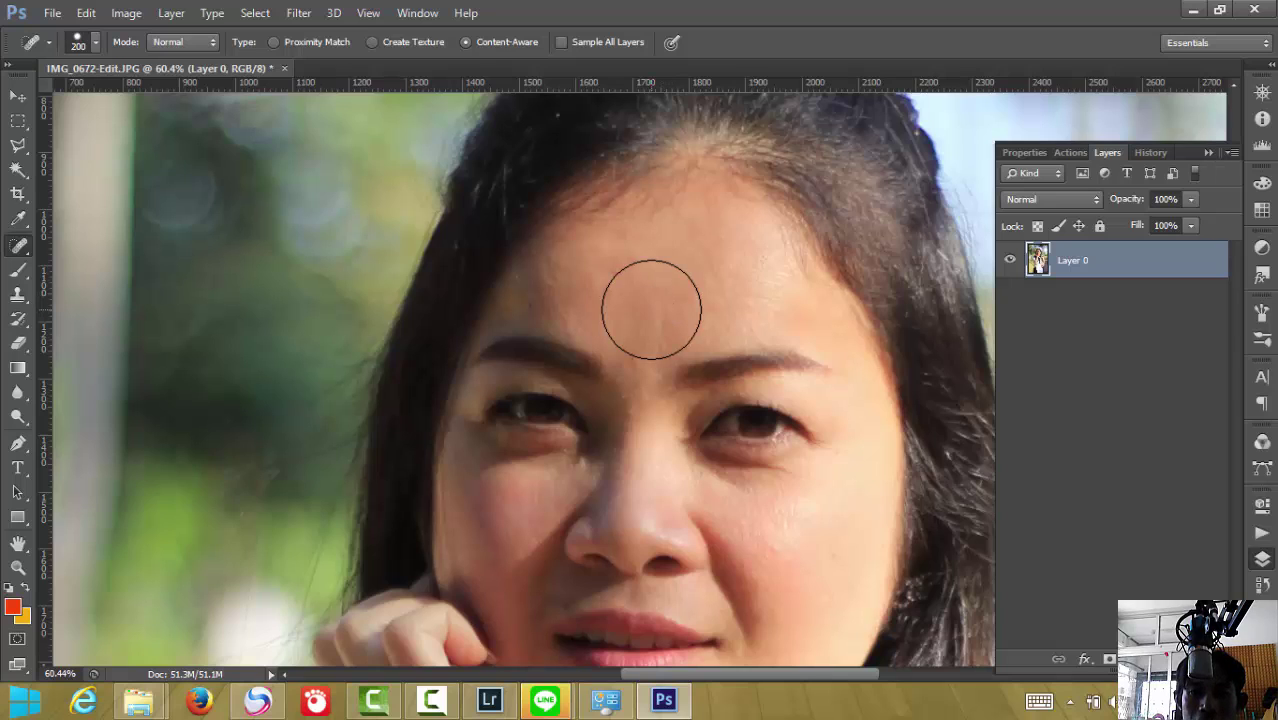
key(bracketright)
key(bracketright)
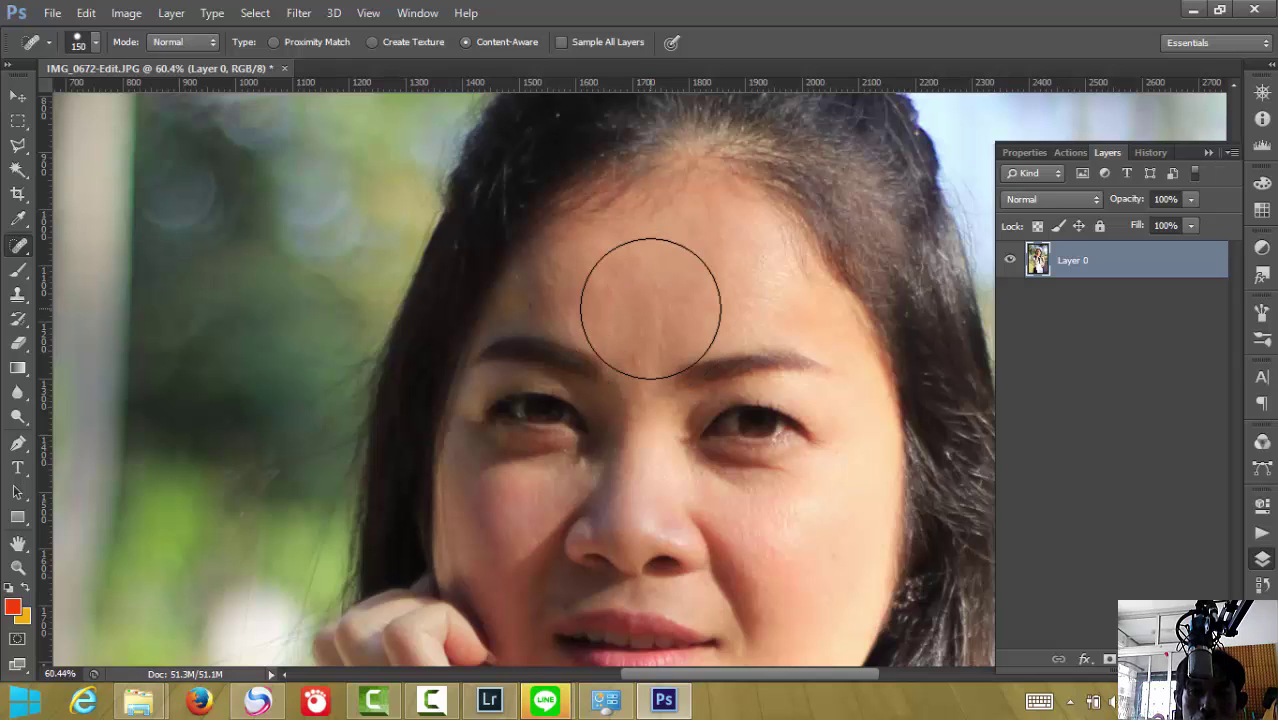
key(bracketleft)
key(bracketleft)
key(bracketleft)
key(bracketleft)
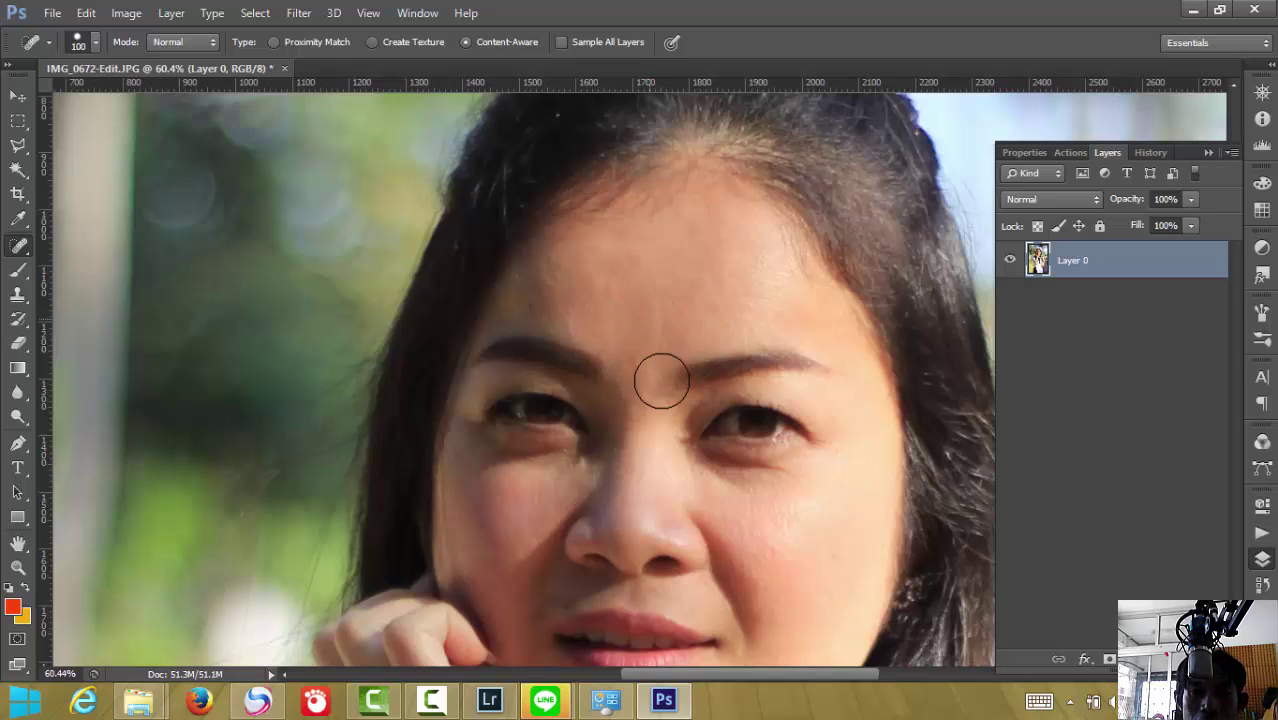
key(bracketleft)
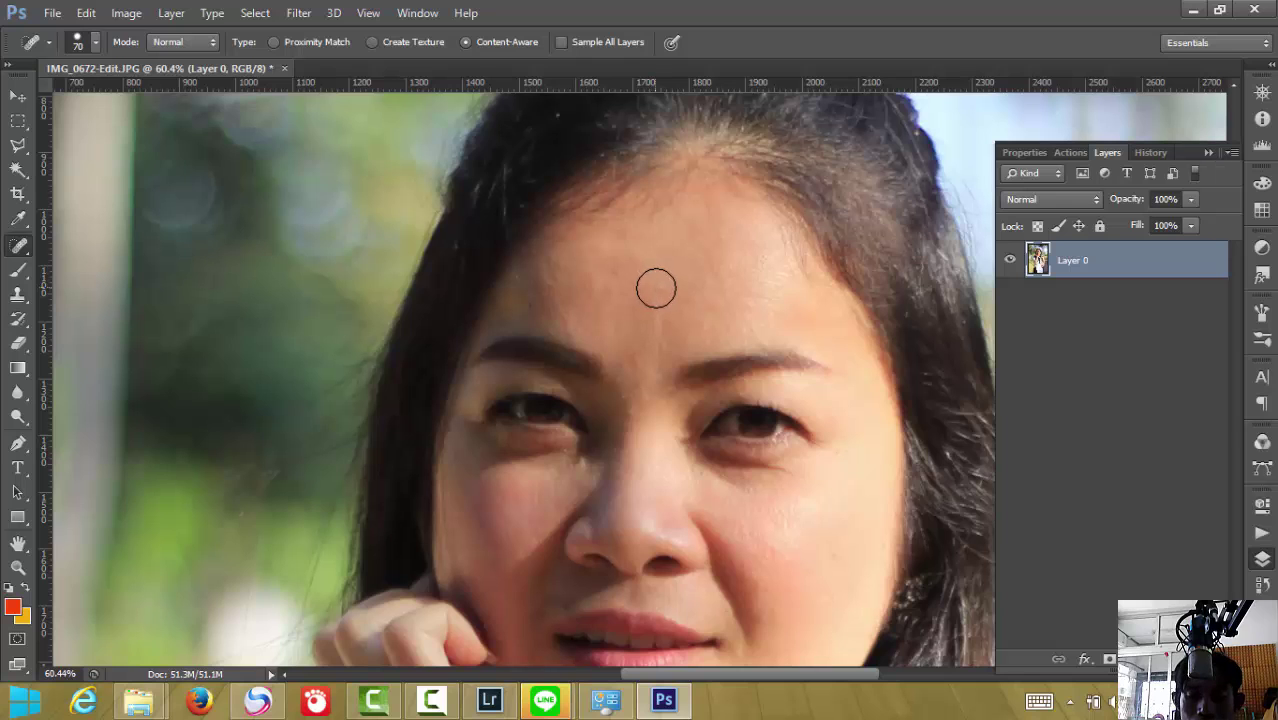
key(Caps_Lock)
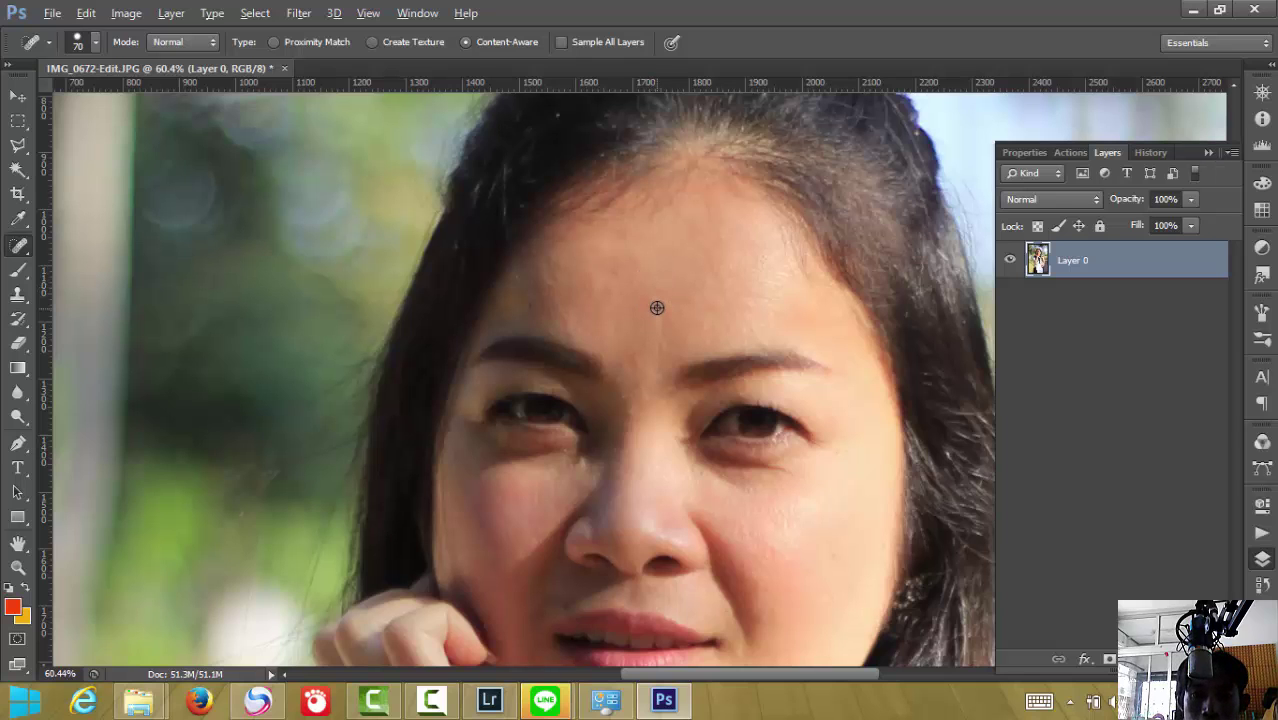
Heal four blemishes in the middle of the forehead
scroll(657, 308, up, 2)
scroll(659, 305, up, 2)
scroll(659, 305, up, 2)
scroll(660, 306, up, 2)
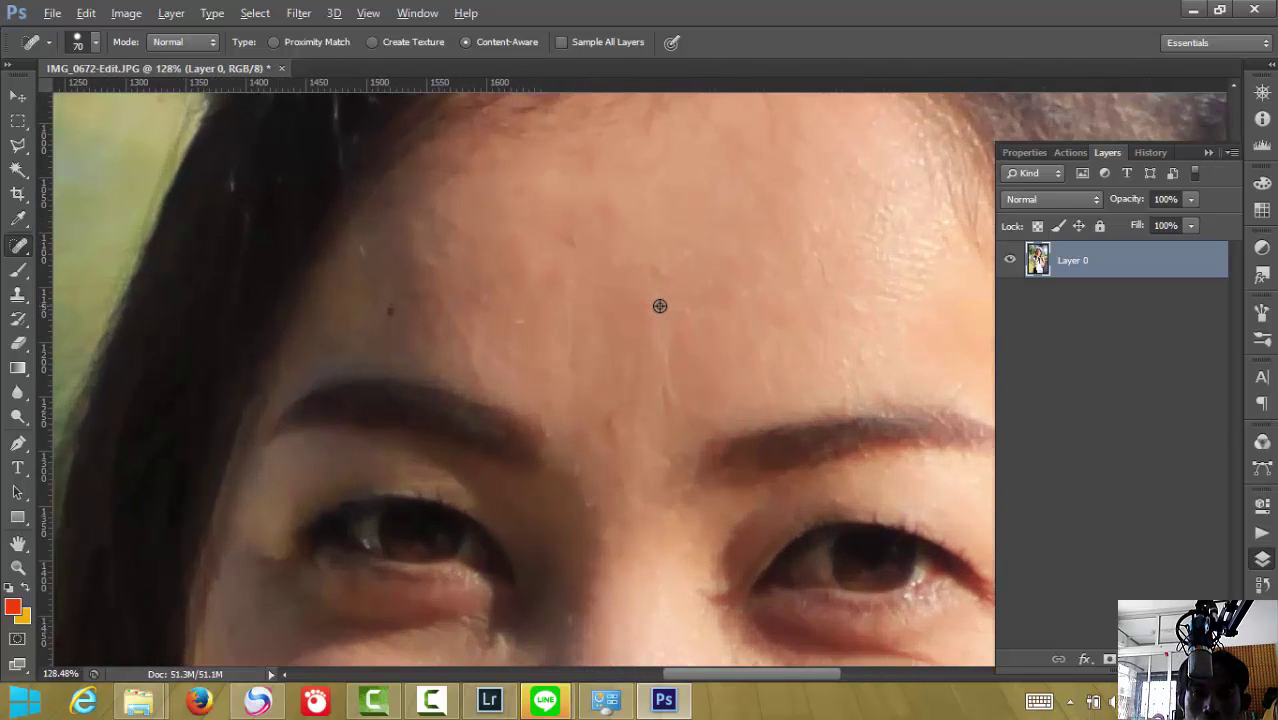
key(Caps_Lock)
click(656, 288)
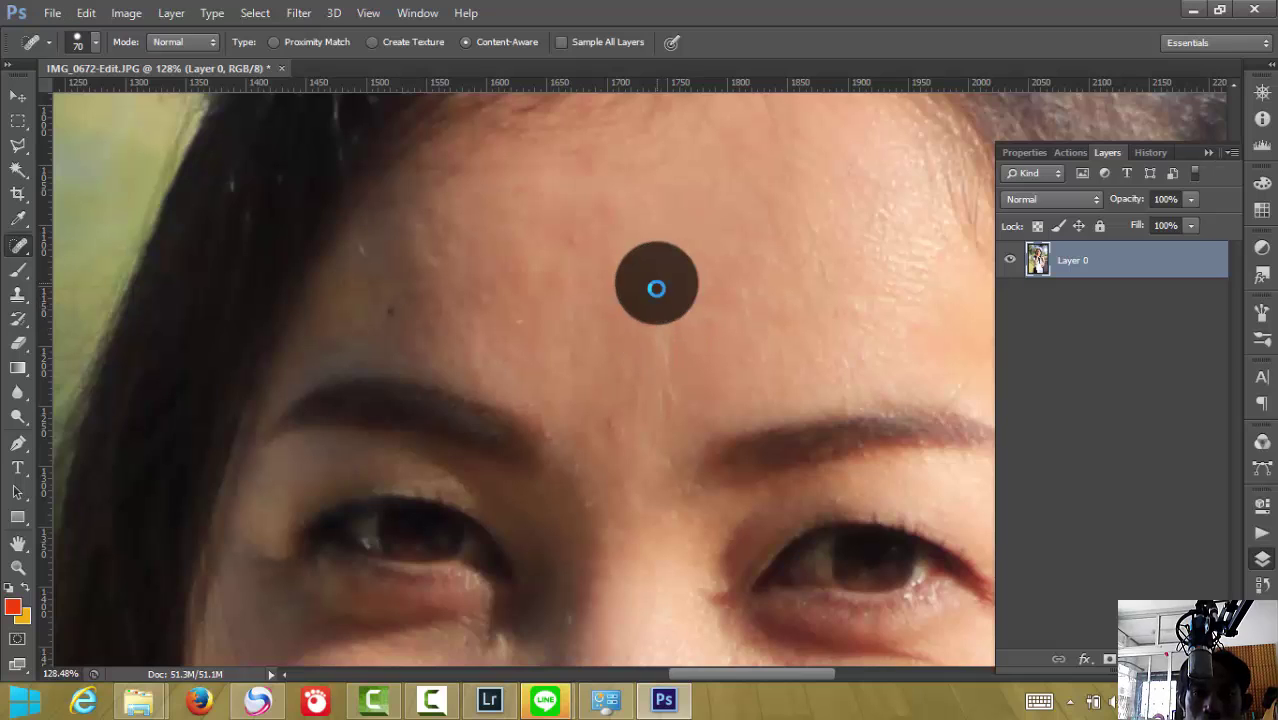
click(658, 350)
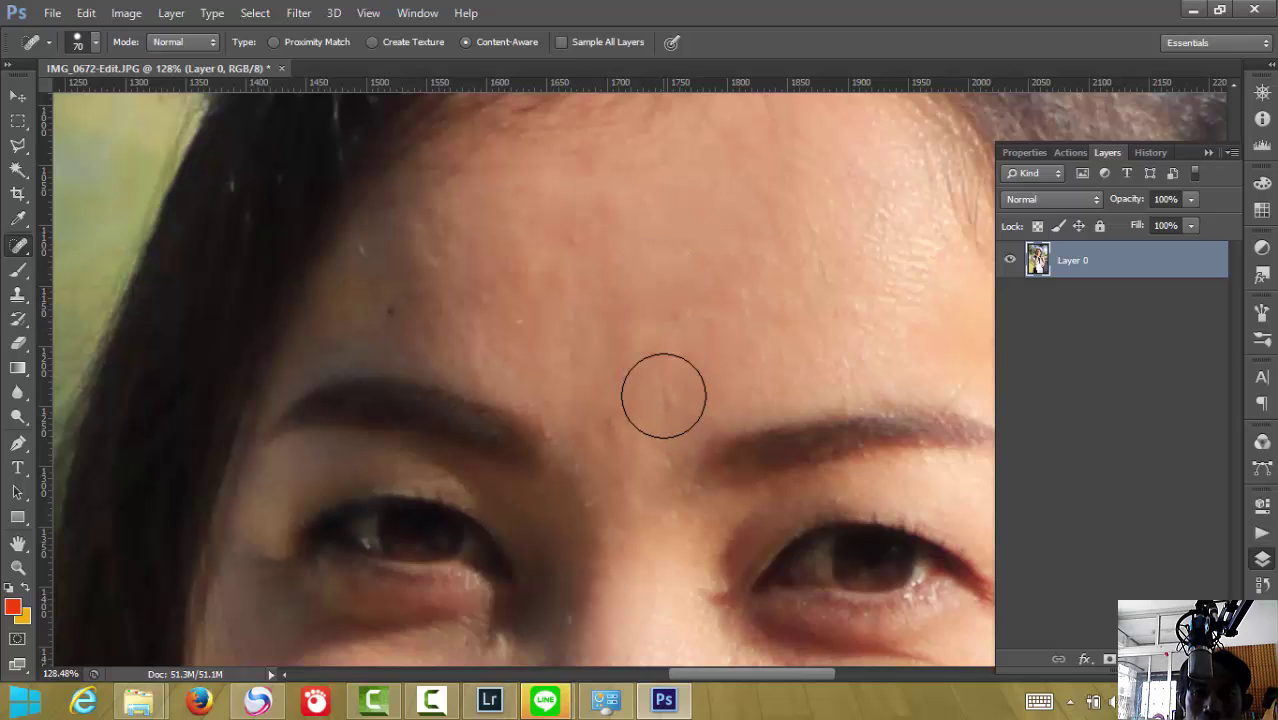
click(663, 393)
click(681, 326)
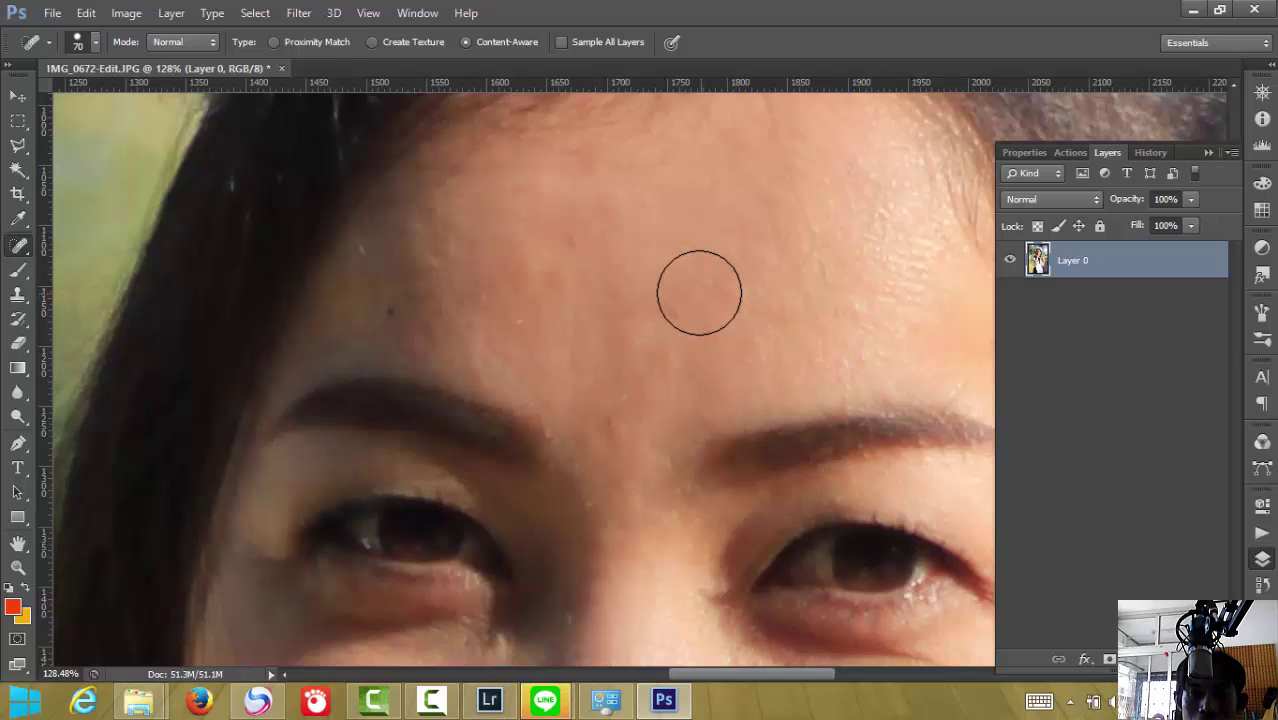
With a 35 px brush, heal spots across the upper forehead and between the eyebrows
key(bracketleft)
key(bracketleft)
key(bracketleft)
click(676, 311)
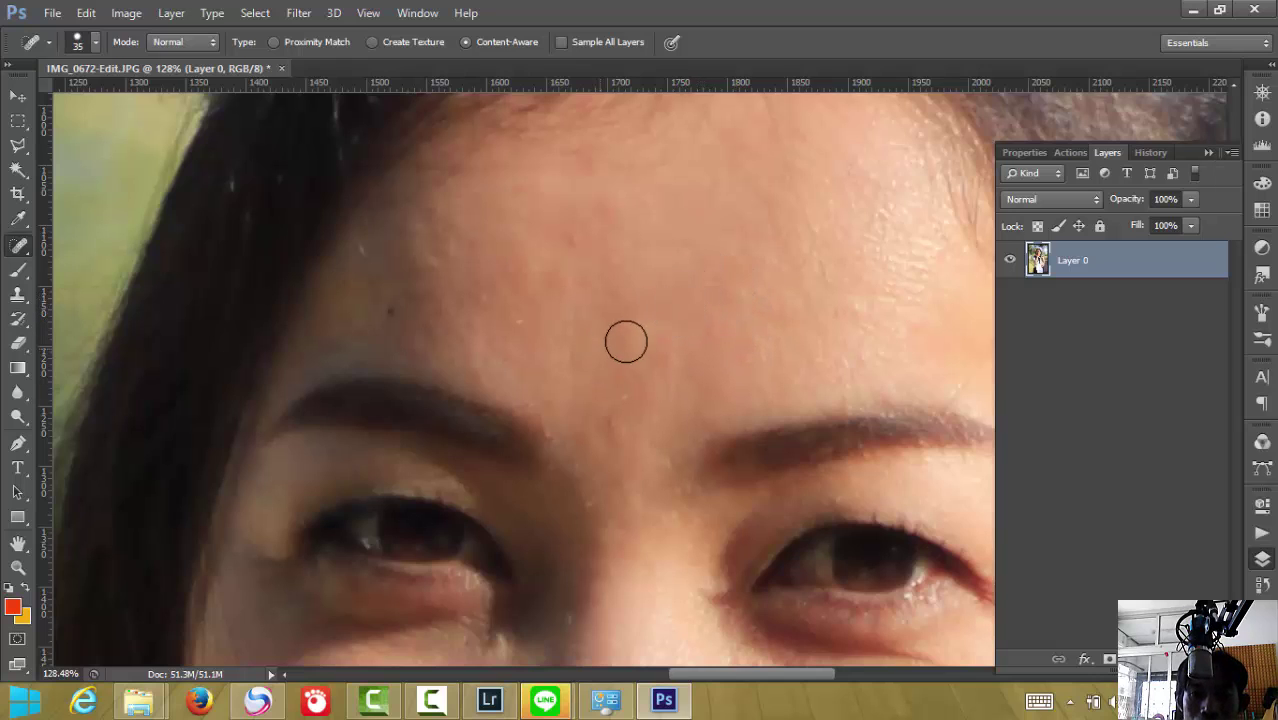
click(525, 200)
click(528, 263)
click(483, 297)
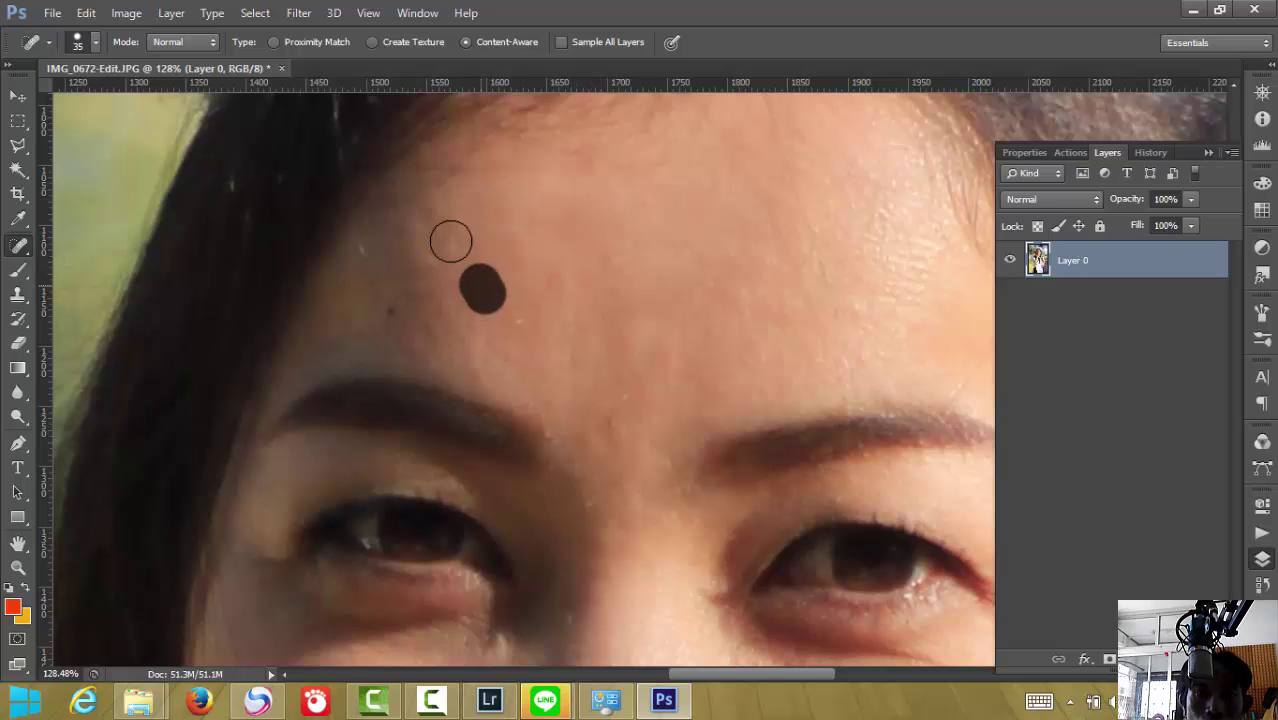
click(615, 420)
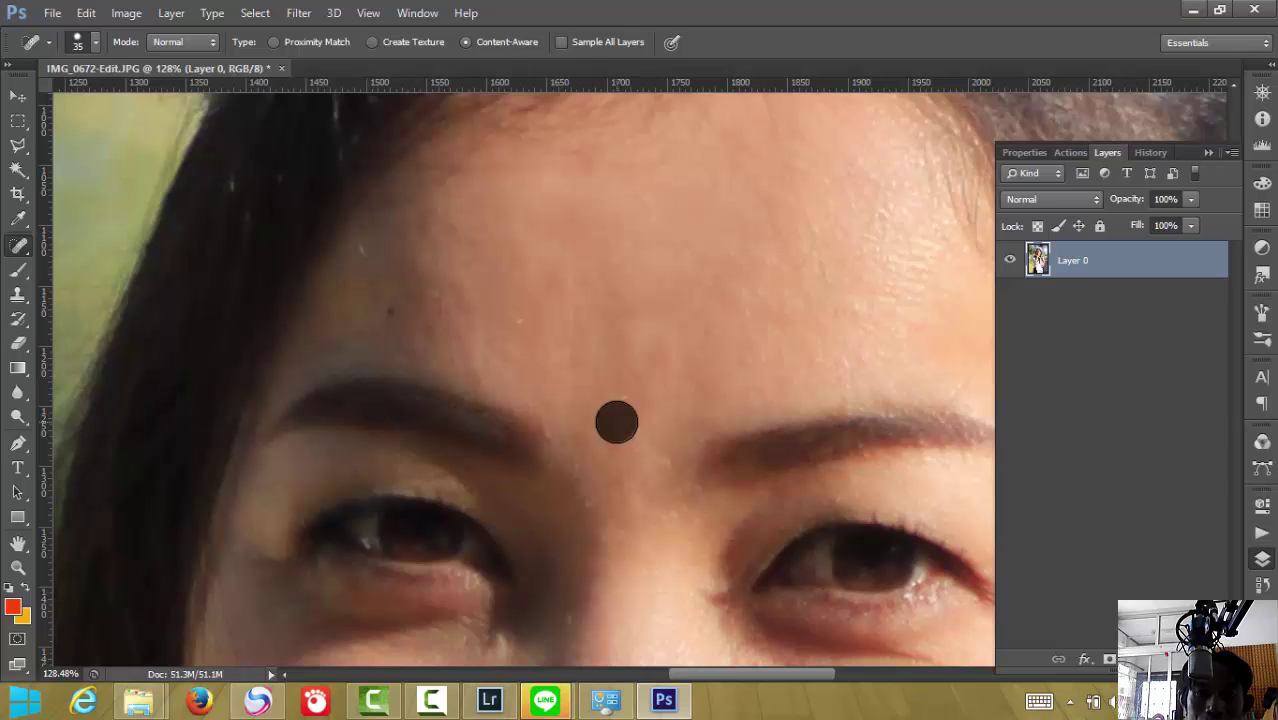
click(613, 358)
click(634, 395)
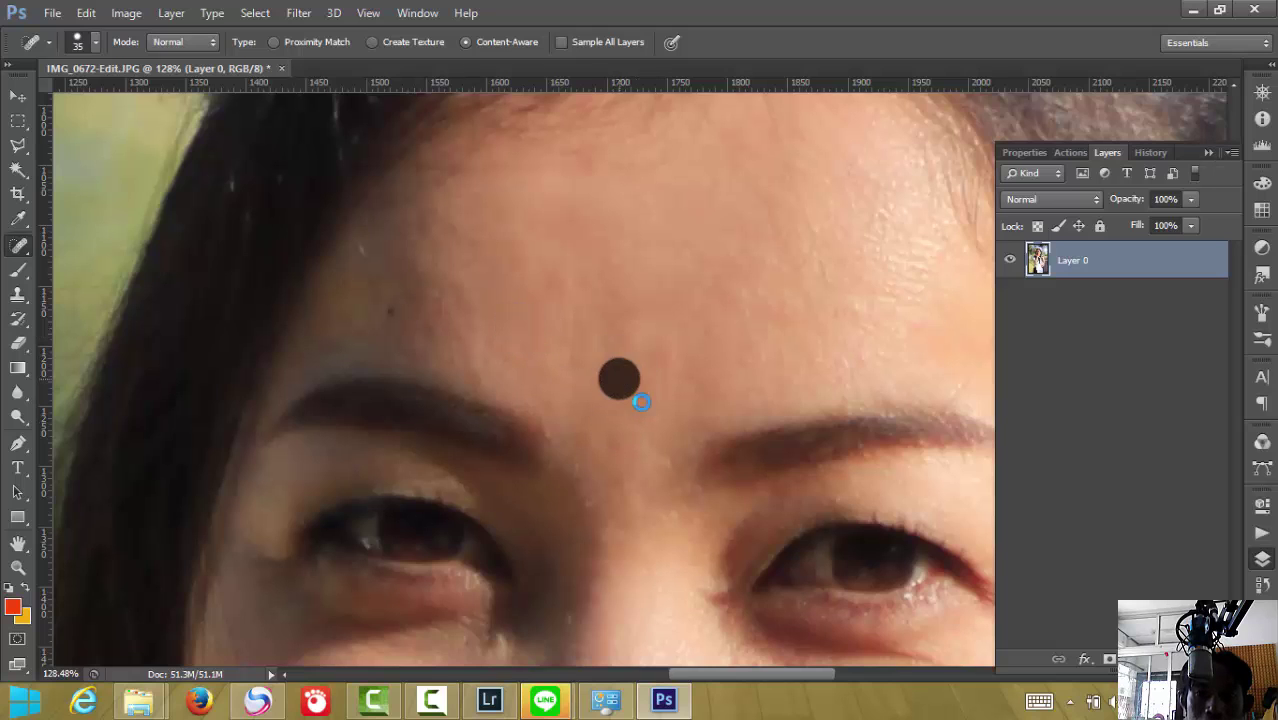
Heal blemishes along the nose bridge, under the left eye and beside the nose
scroll(675, 345, down, 1)
scroll(641, 346, down, 1)
scroll(600, 310, down, 1)
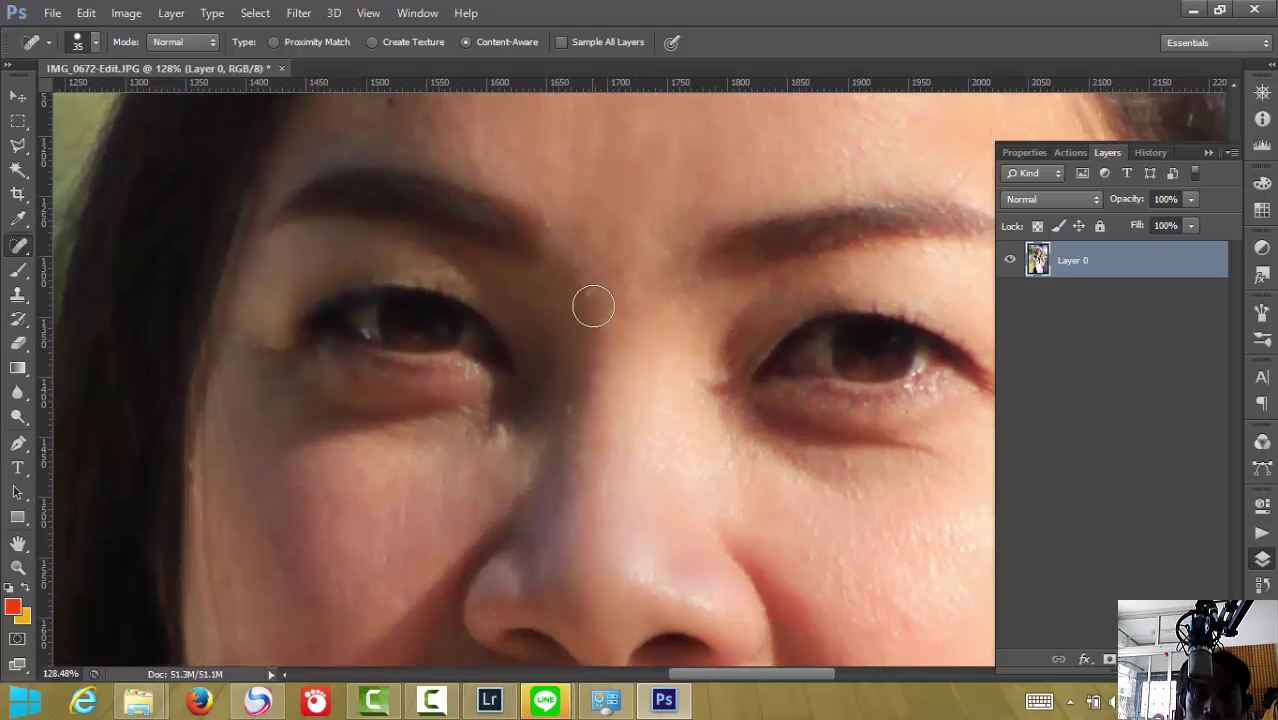
click(597, 300)
drag(594, 296, 593, 251)
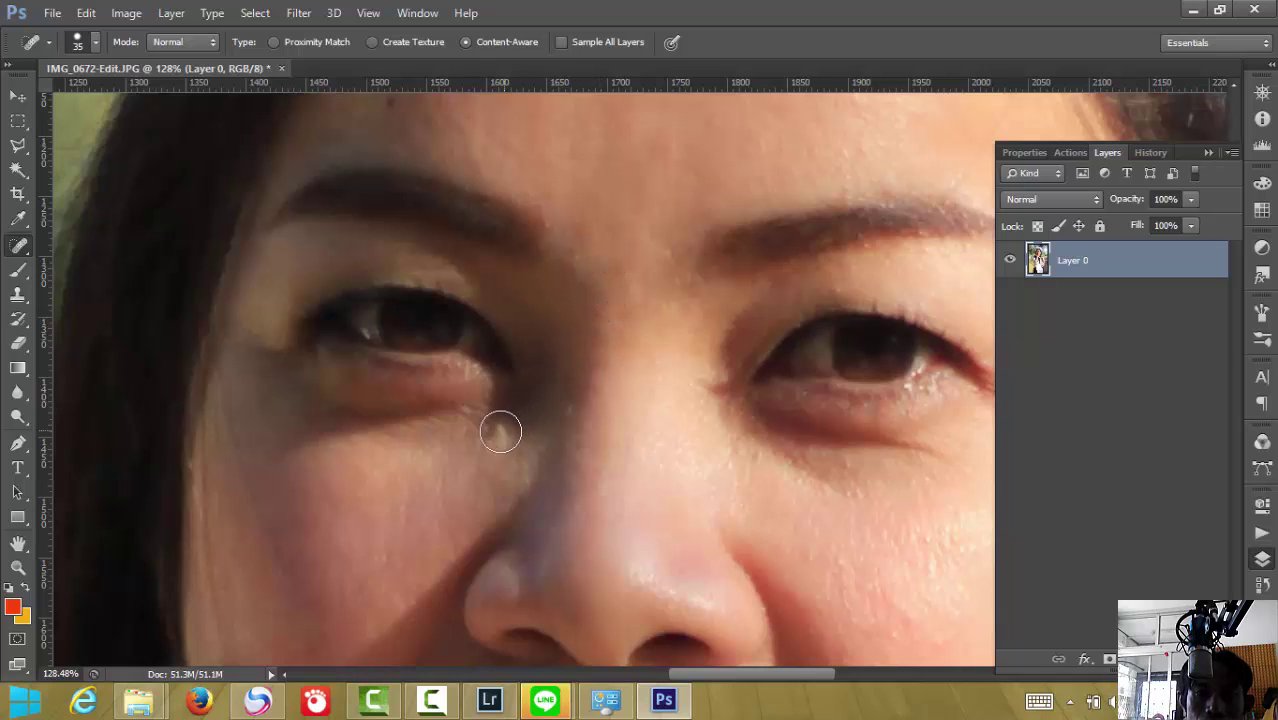
click(500, 432)
click(482, 465)
click(439, 485)
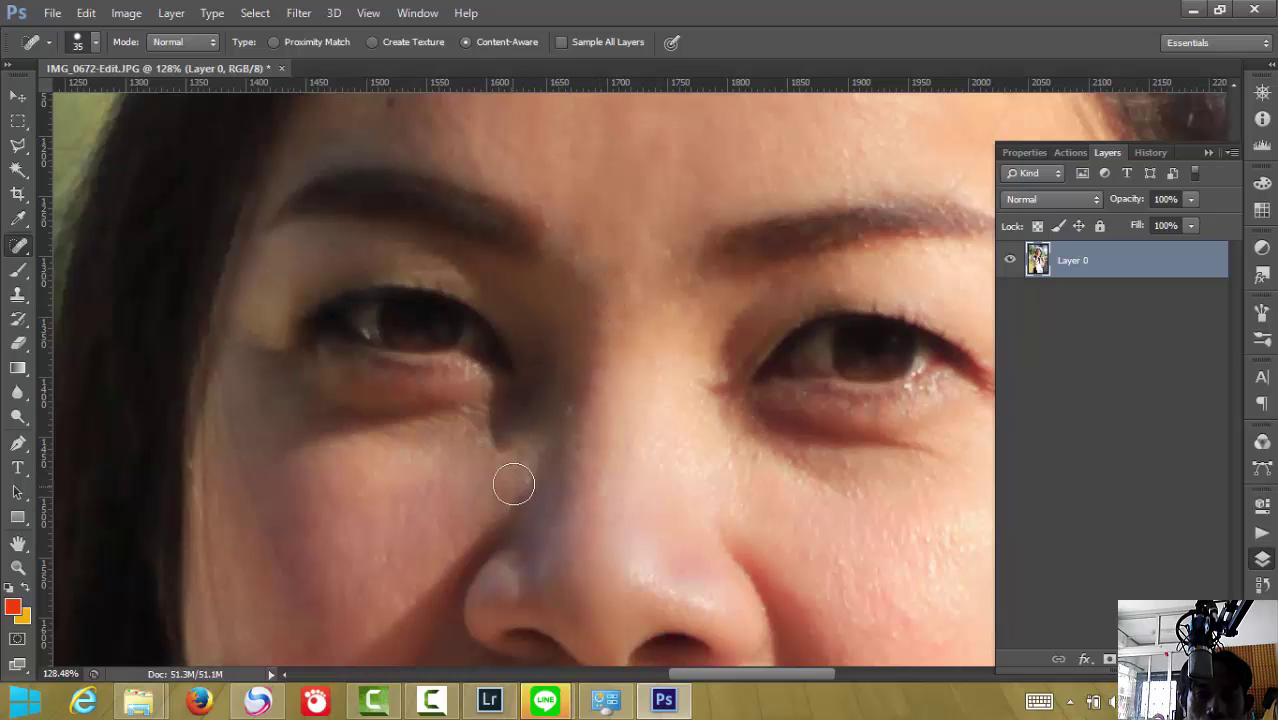
click(510, 448)
click(470, 502)
Heal seven spots across the right cheek and under the right eye
click(833, 533)
click(798, 505)
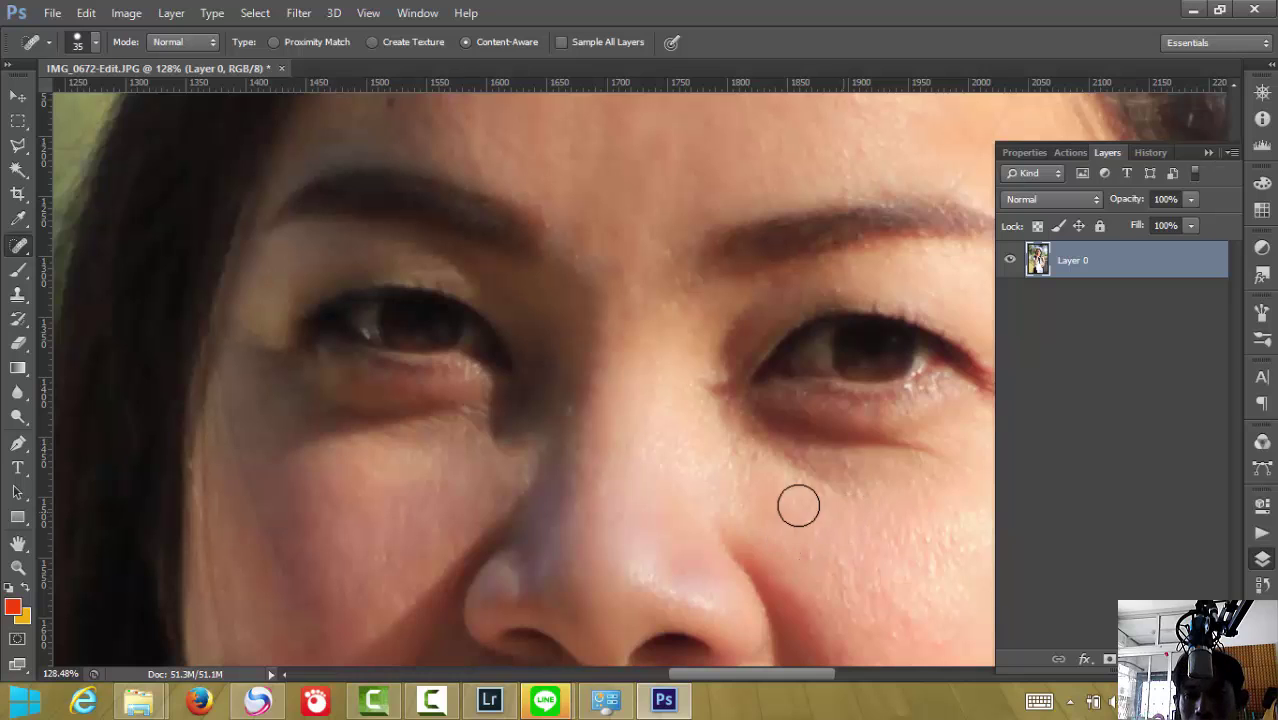
click(759, 469)
click(757, 448)
click(818, 527)
click(874, 579)
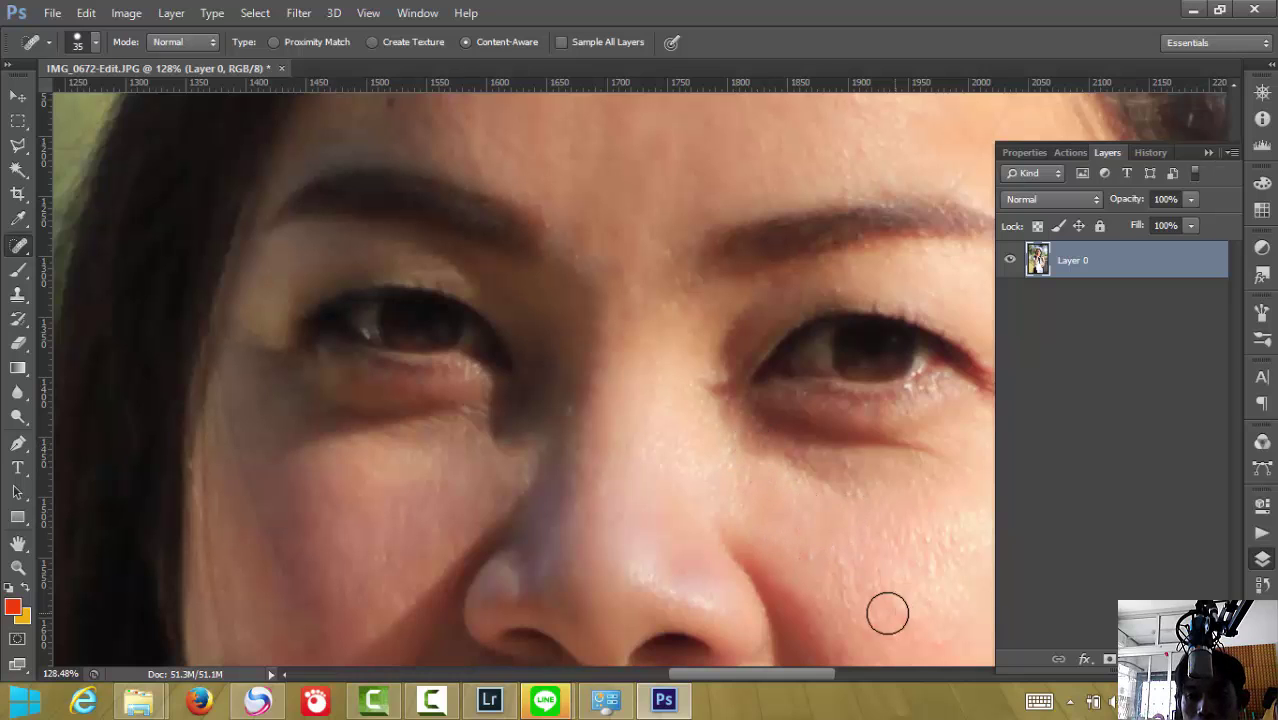
click(896, 627)
Heal three blemishes on the left cheek
scroll(916, 516, down, 2)
scroll(833, 491, down, 3)
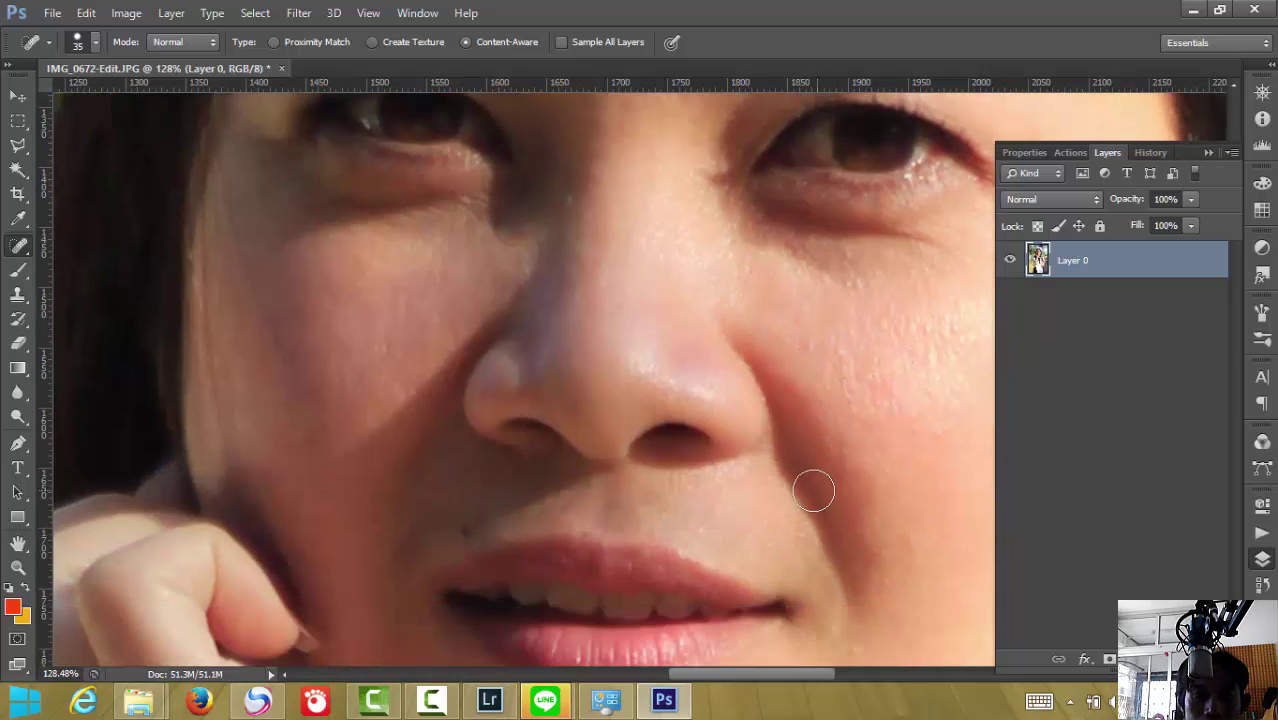
scroll(813, 491, down, 1)
click(345, 302)
click(385, 271)
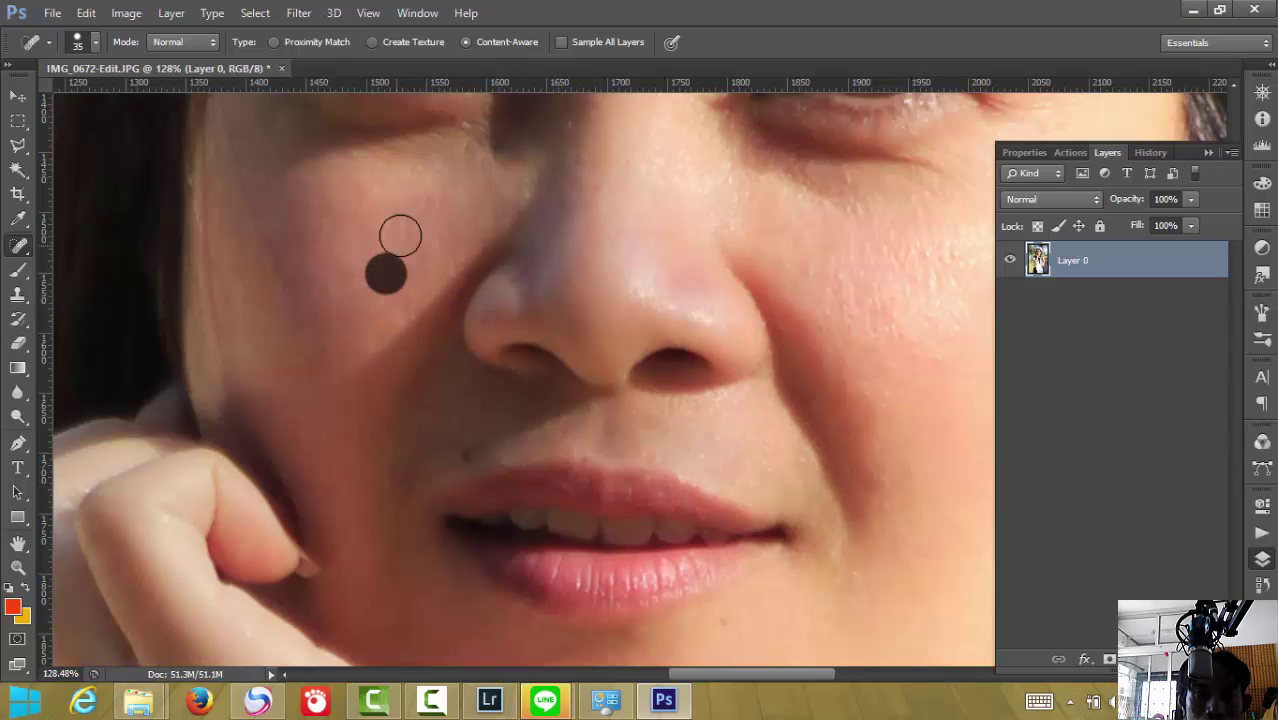
click(401, 228)
Heal eight more spots on the right cheek and one beside the right nostril
click(902, 377)
click(861, 316)
click(889, 328)
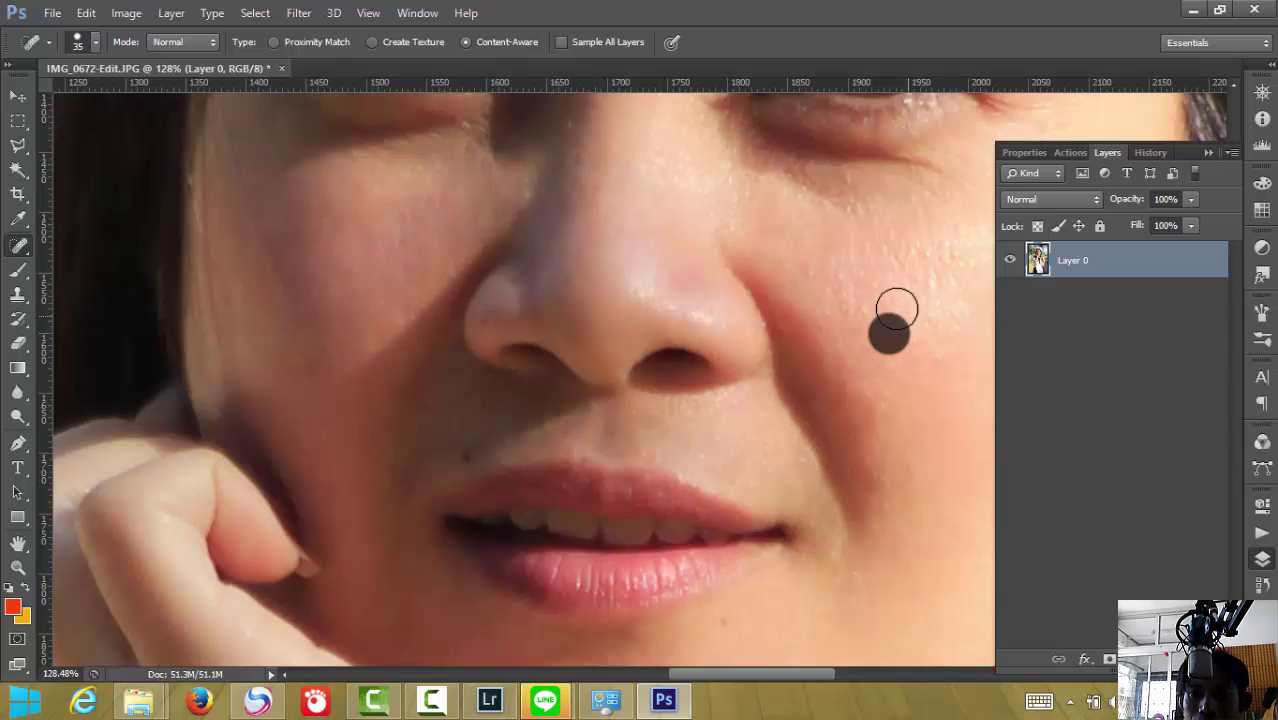
click(841, 292)
click(848, 308)
click(887, 254)
click(884, 297)
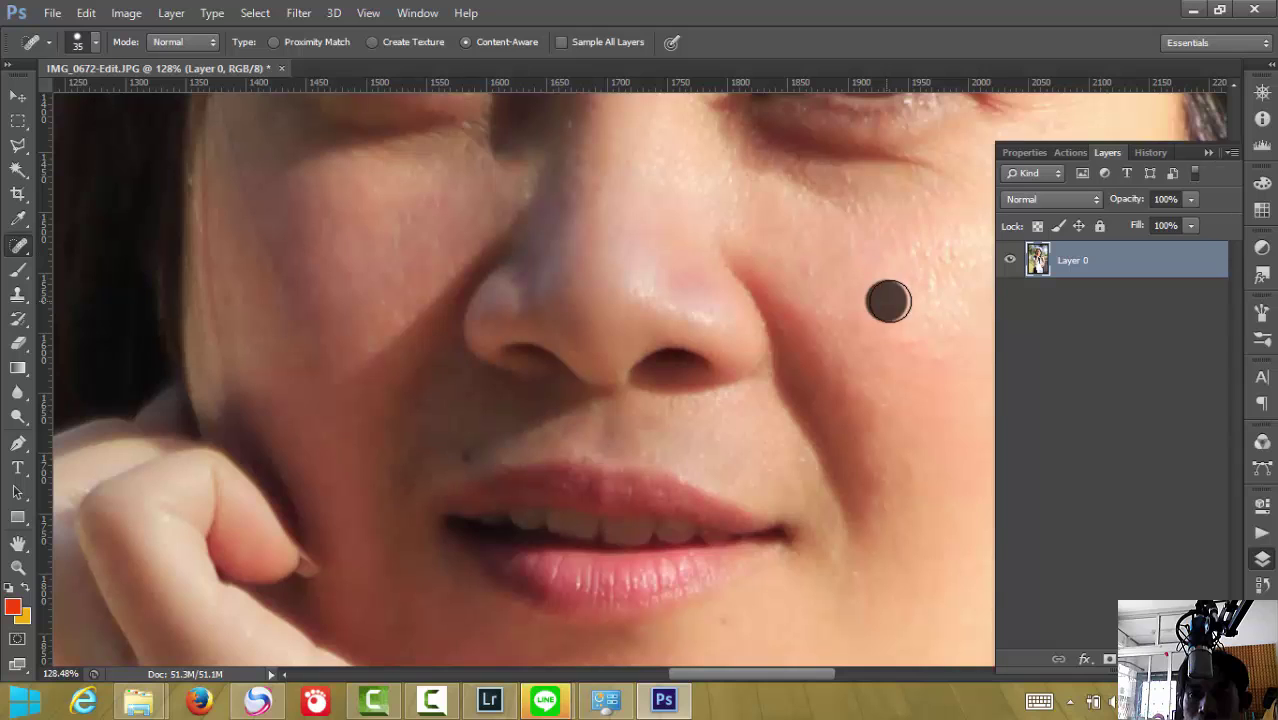
click(922, 306)
click(847, 340)
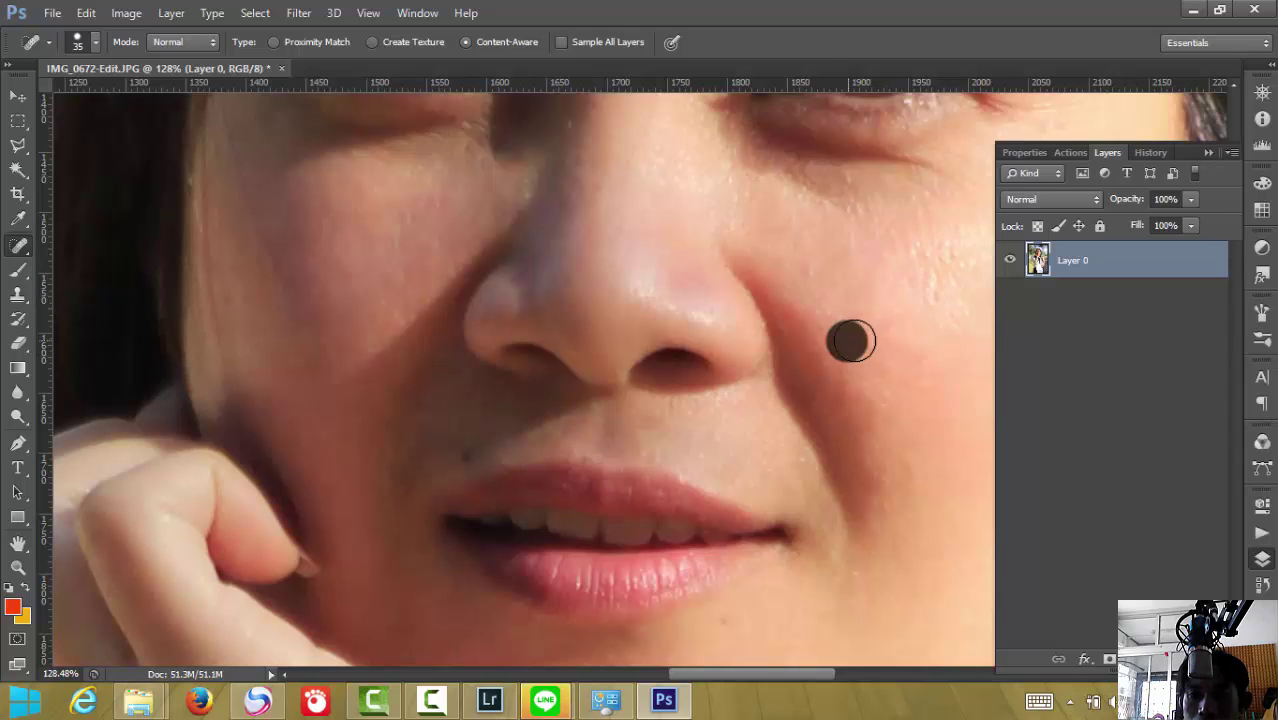
With a 30 px brush, heal spots by the right eye corner and under the right eye
key(bracketleft)
scroll(891, 331, down, 1)
scroll(891, 331, down, 2)
key(bracketleft)
key(bracketleft)
key(bracketleft)
scroll(879, 331, down, 2)
scroll(847, 391, down, 1)
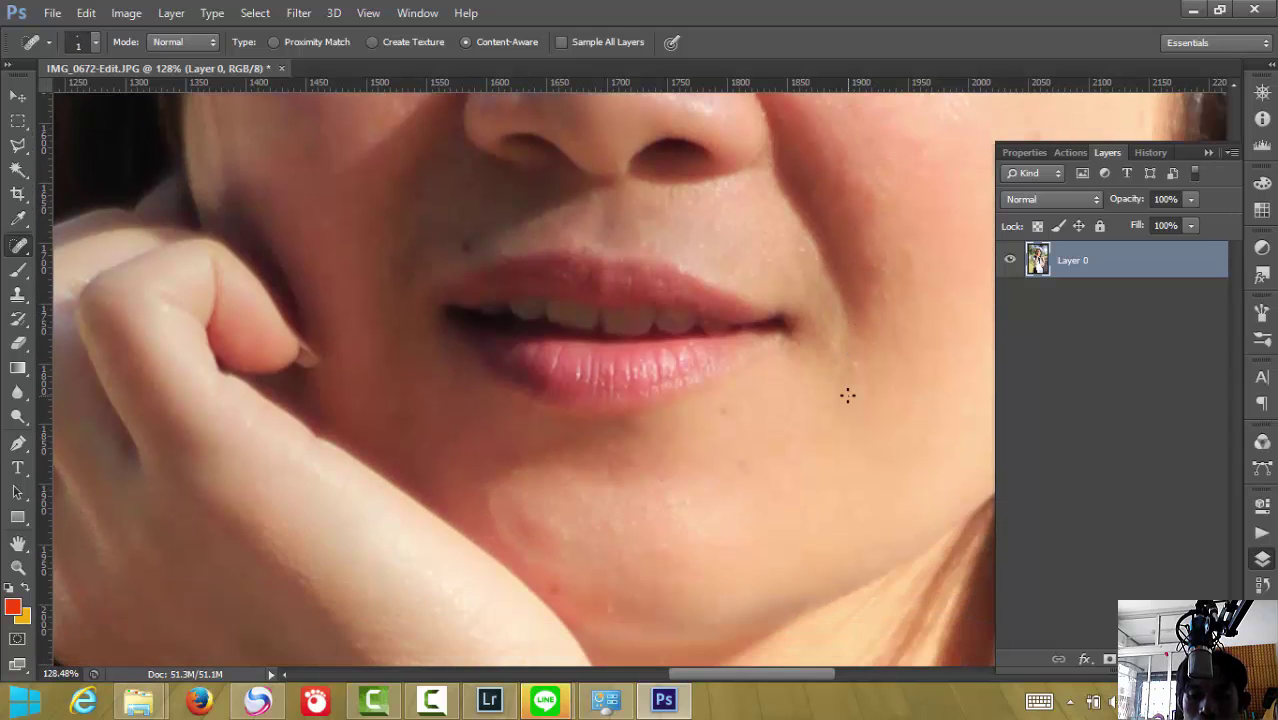
scroll(845, 394, down, 2)
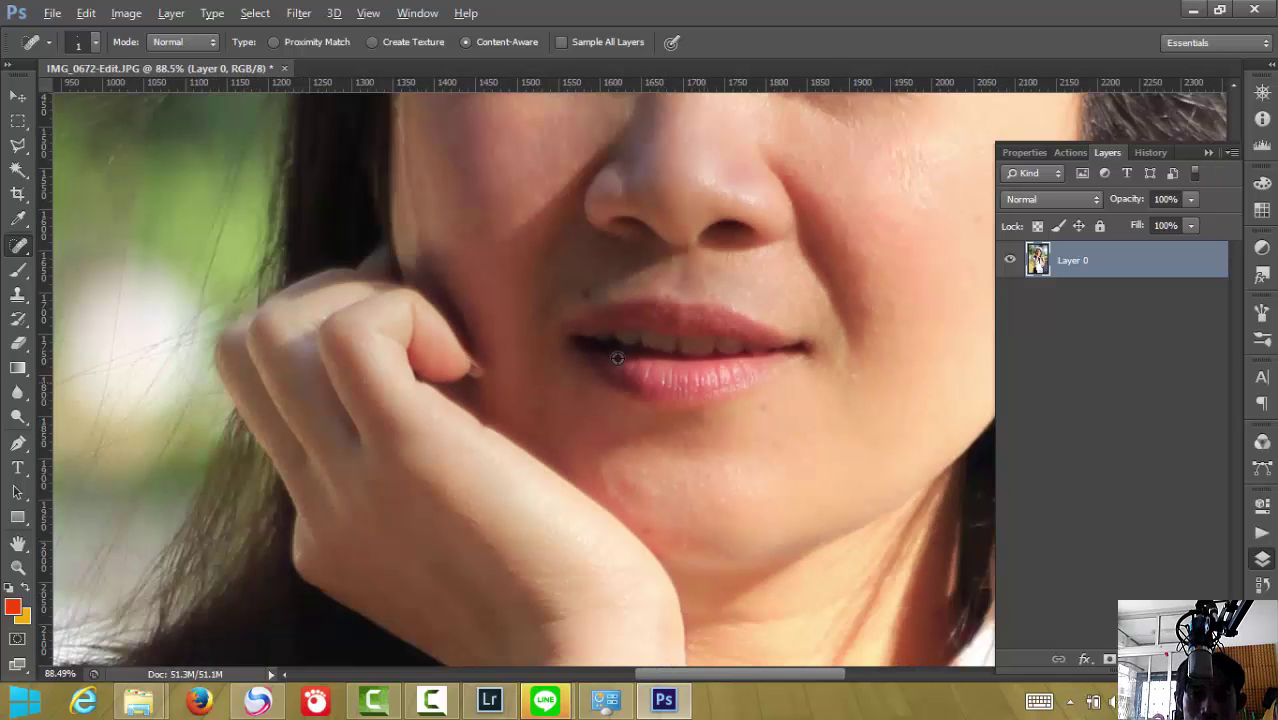
scroll(726, 352, down, 2)
scroll(726, 352, down, 2)
scroll(876, 251, up, 1)
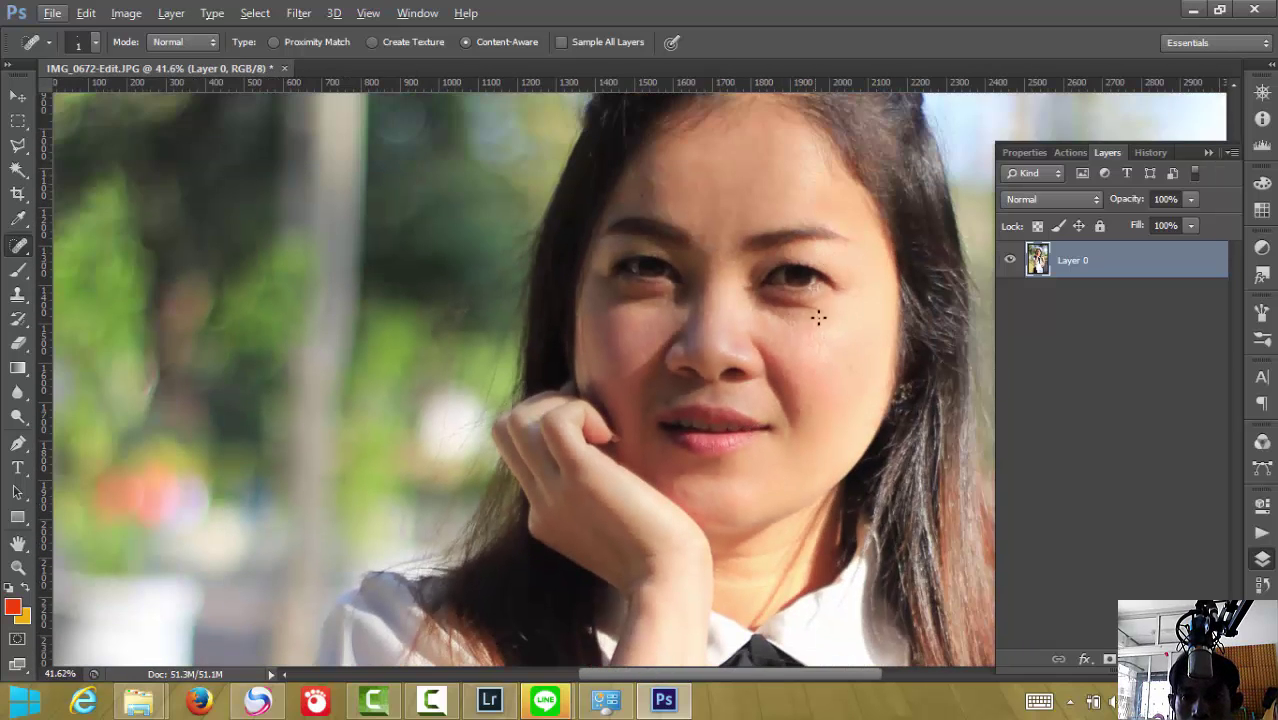
scroll(830, 323, up, 1)
scroll(833, 315, up, 2)
scroll(836, 308, up, 2)
scroll(836, 308, up, 1)
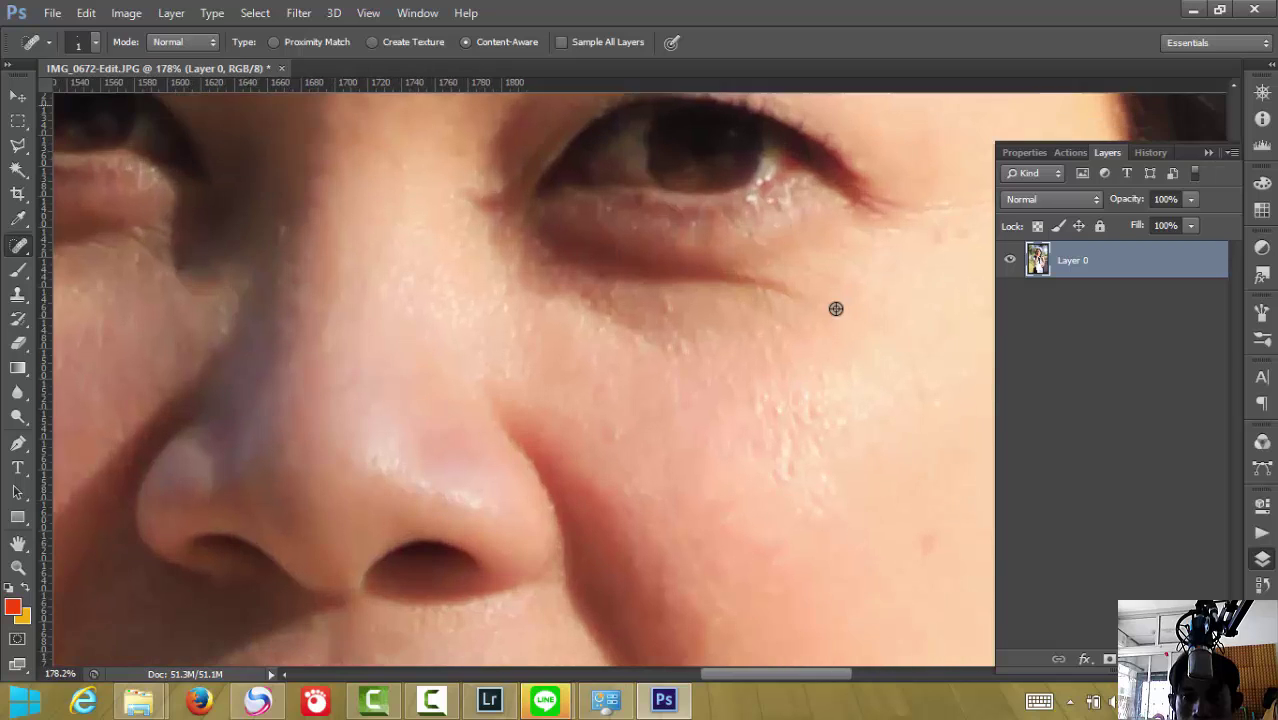
scroll(836, 308, down, 2)
scroll(839, 309, down, 1)
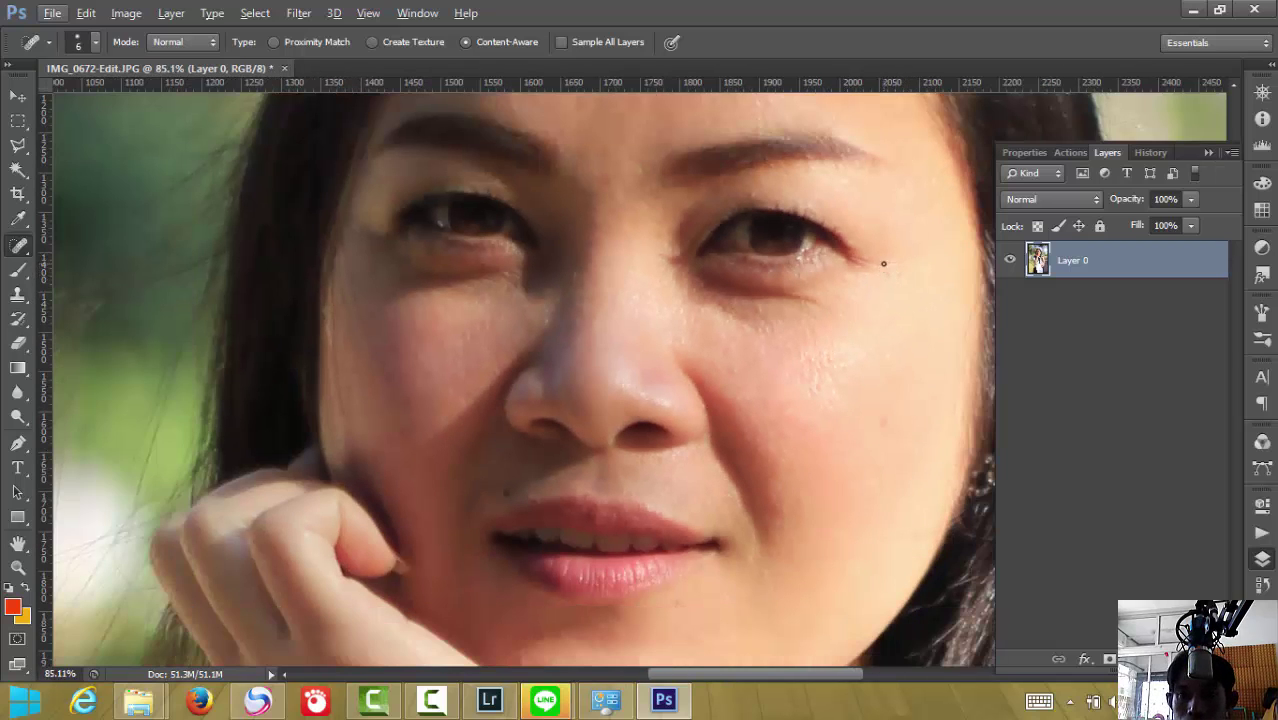
key(bracketright)
key(bracketright)
key(bracketright)
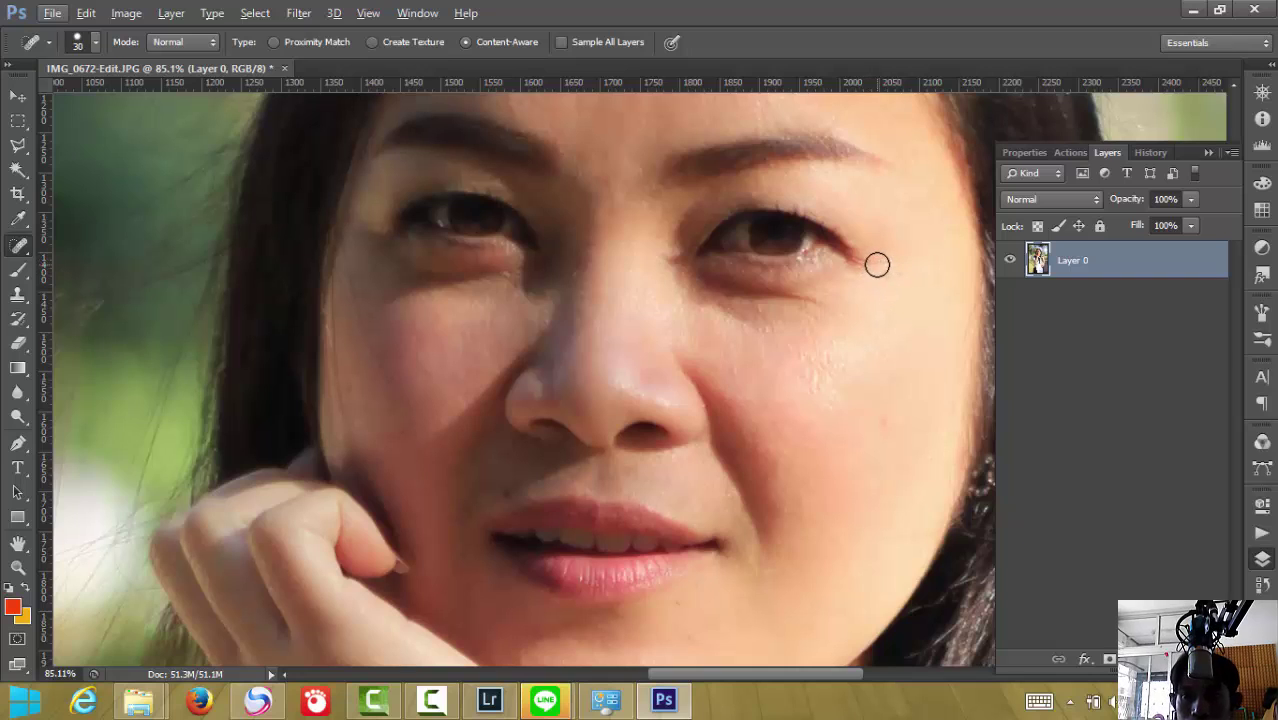
click(877, 264)
click(901, 262)
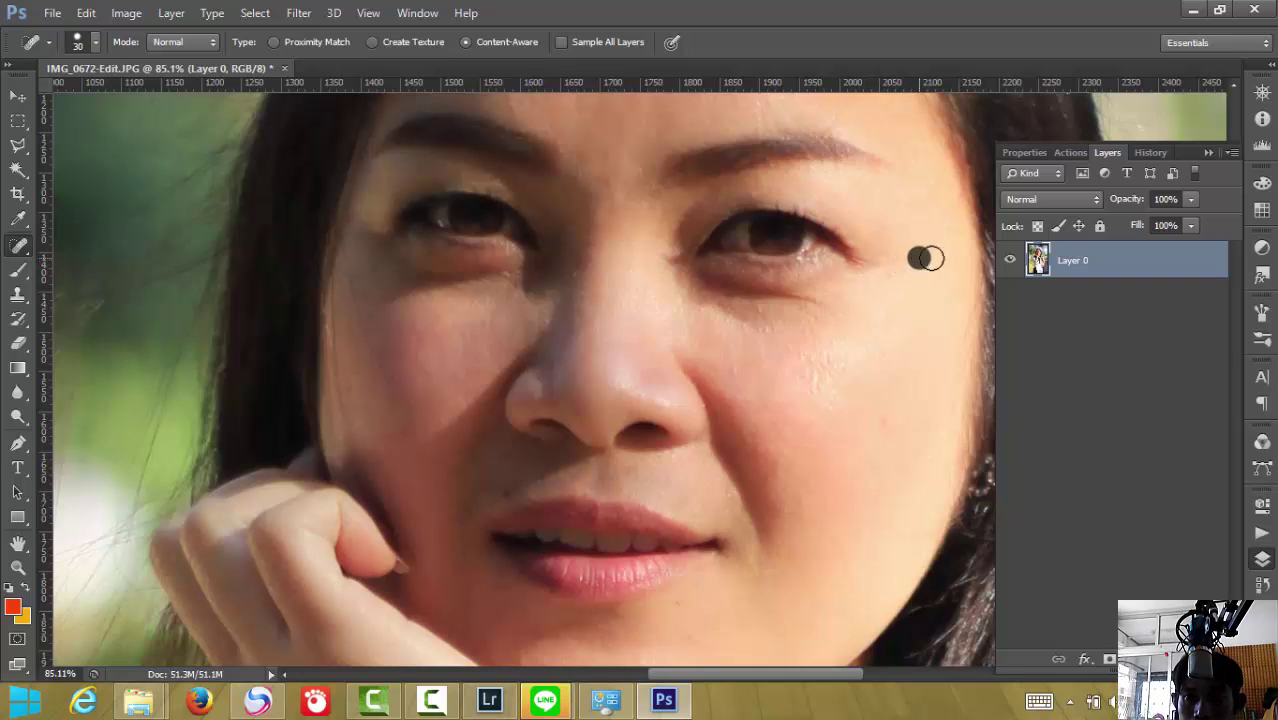
click(946, 241)
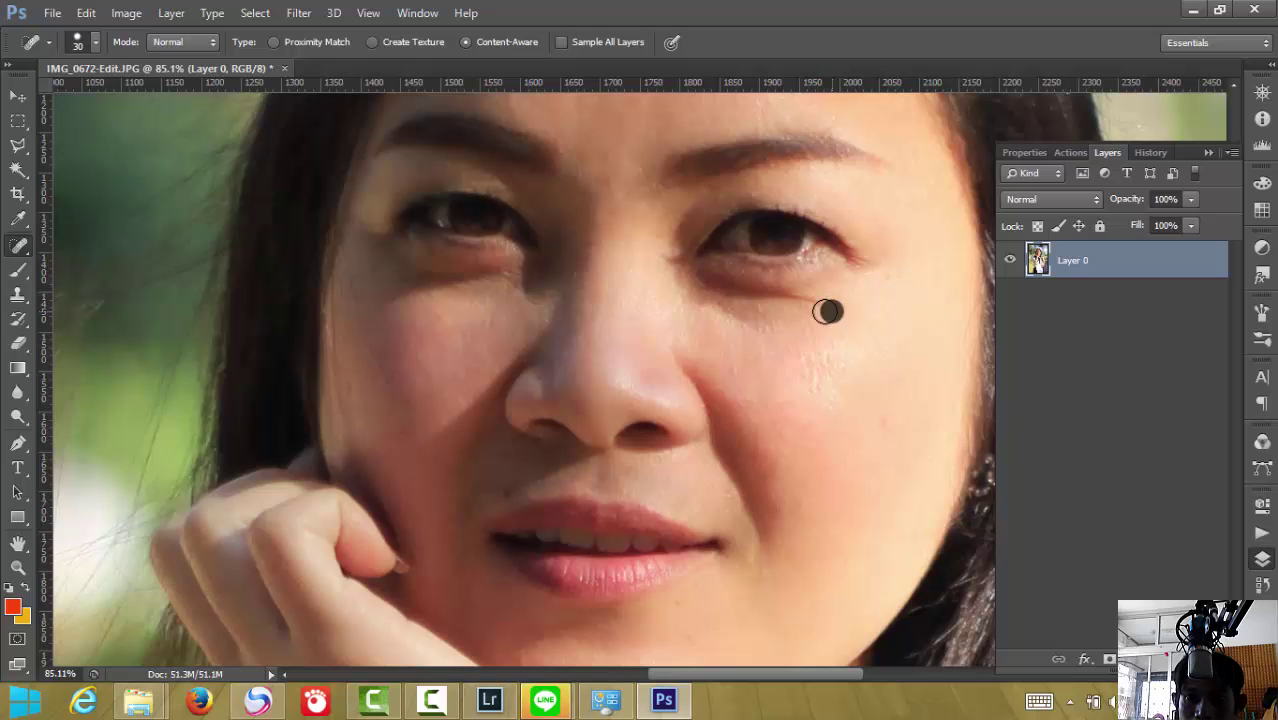
Touch up three remaining spots on the forehead
scroll(802, 402, up, 2)
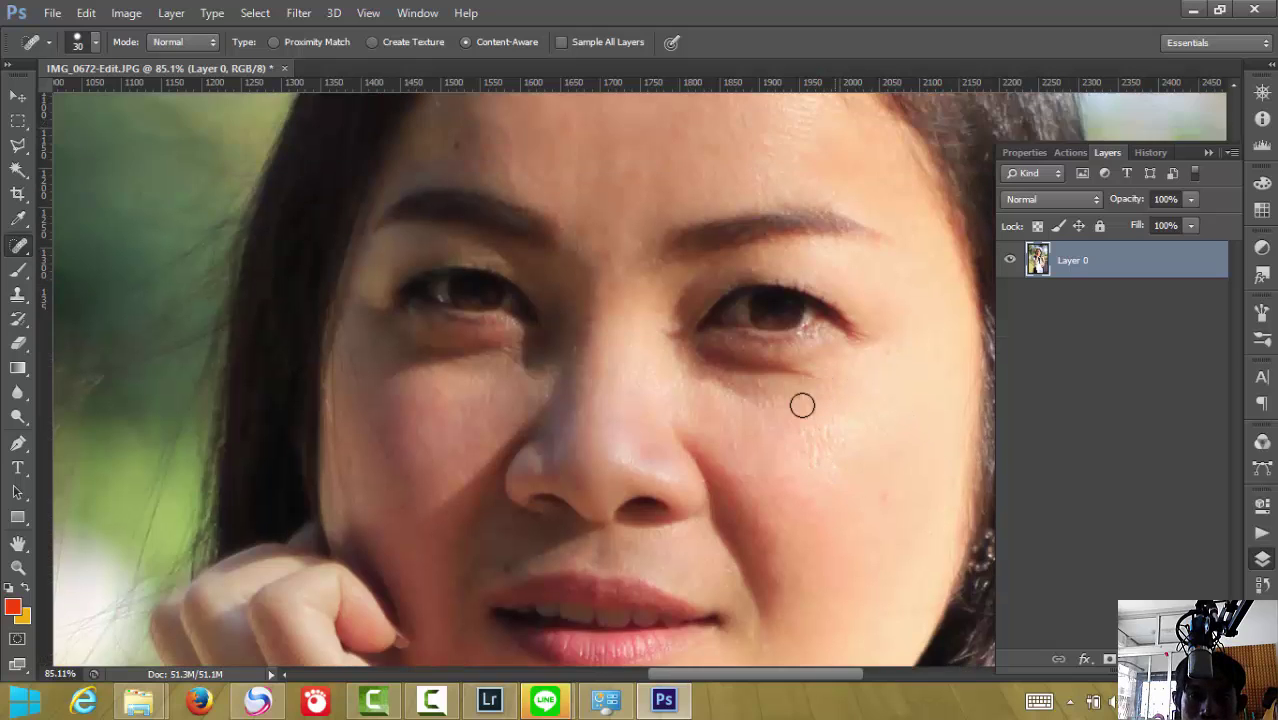
scroll(792, 403, up, 1)
scroll(792, 403, up, 1)
scroll(720, 385, up, 2)
click(641, 355)
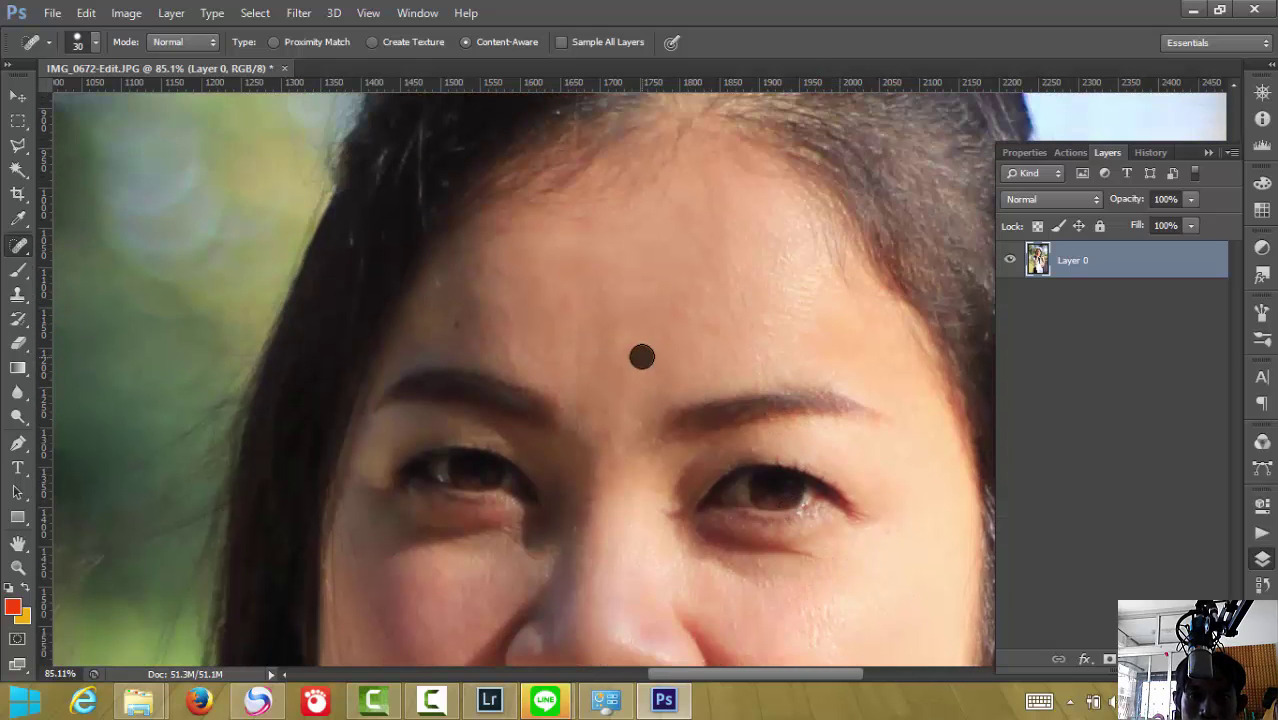
click(671, 337)
click(788, 304)
scroll(900, 432, down, 3)
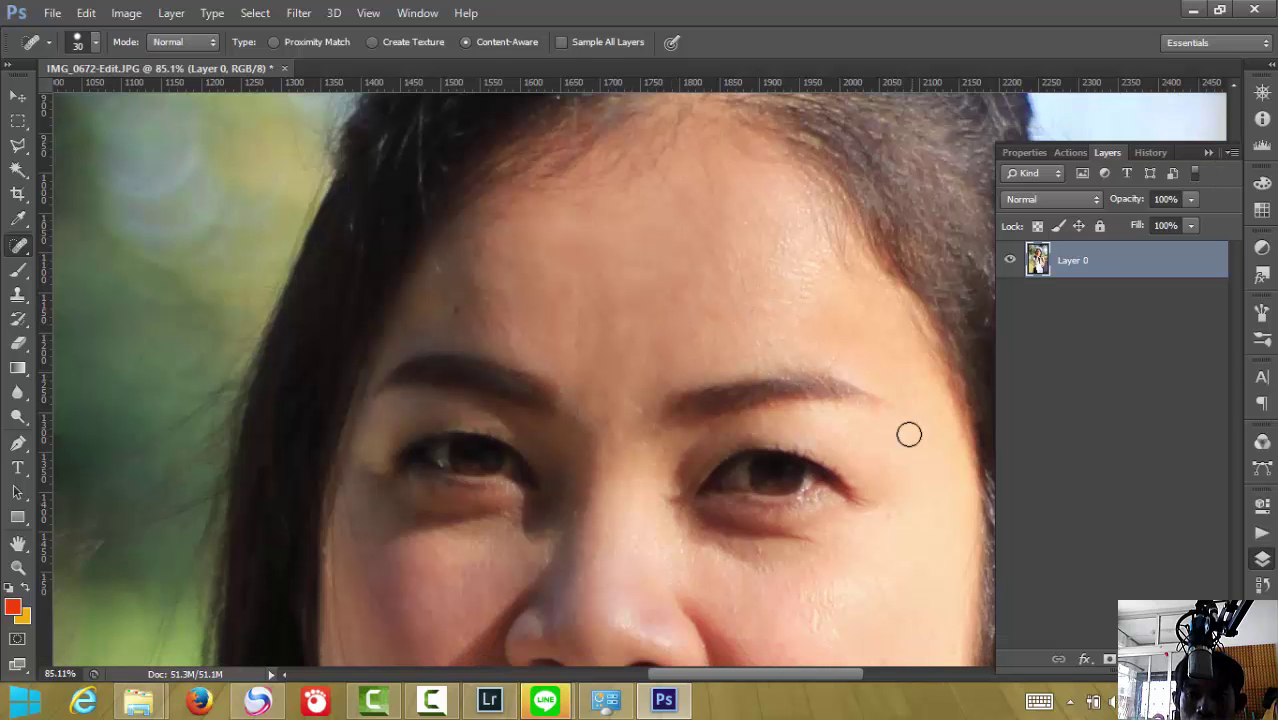
scroll(859, 431, down, 2)
scroll(836, 411, down, 1)
scroll(820, 408, down, 2)
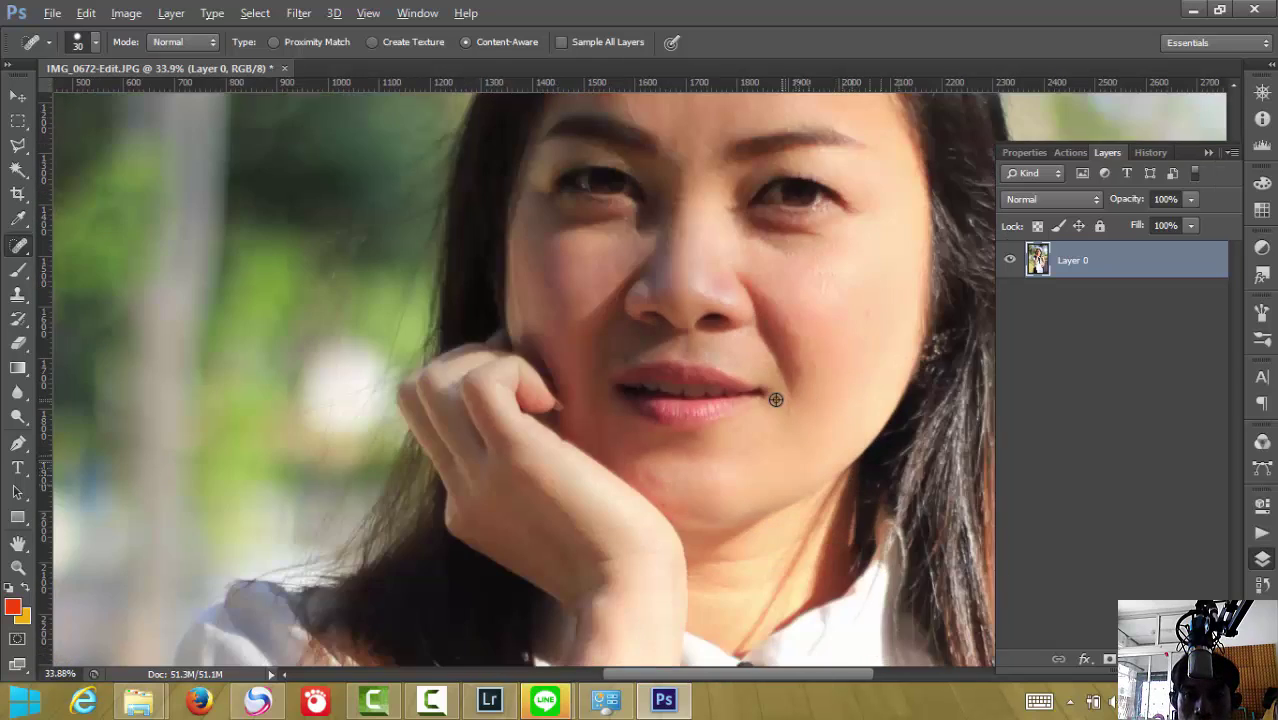
scroll(762, 398, down, 2)
scroll(770, 405, down, 1)
Duplicate Layer 0 into four copies with Ctrl+J
scroll(790, 415, down, 1)
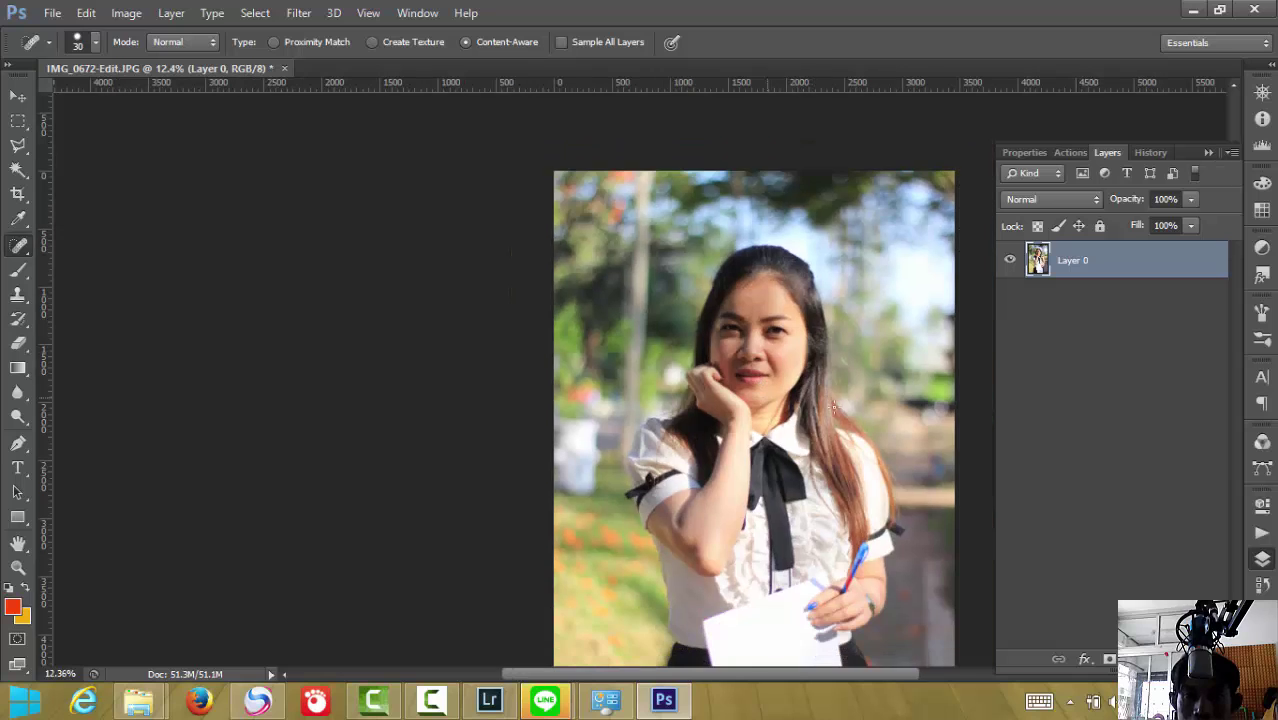
scroll(820, 430, down, 1)
scroll(826, 432, down, 1)
scroll(822, 432, up, 2)
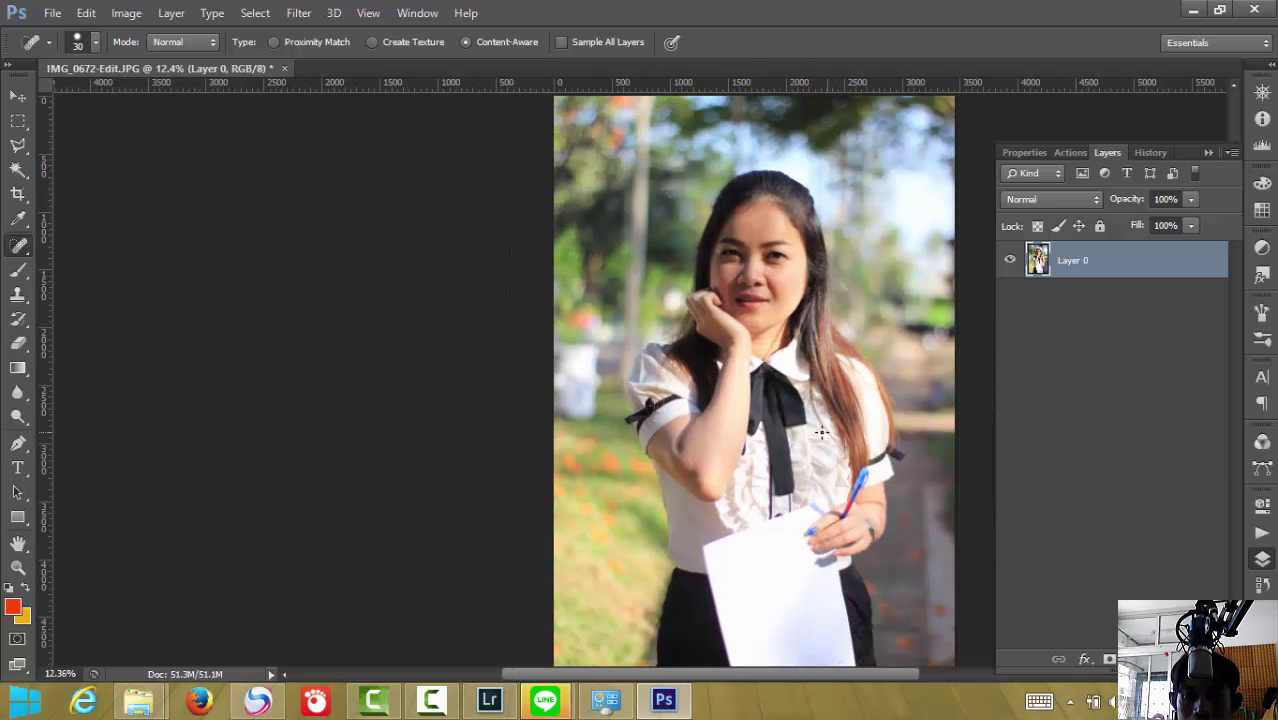
scroll(834, 434, up, 1)
scroll(834, 434, up, 1)
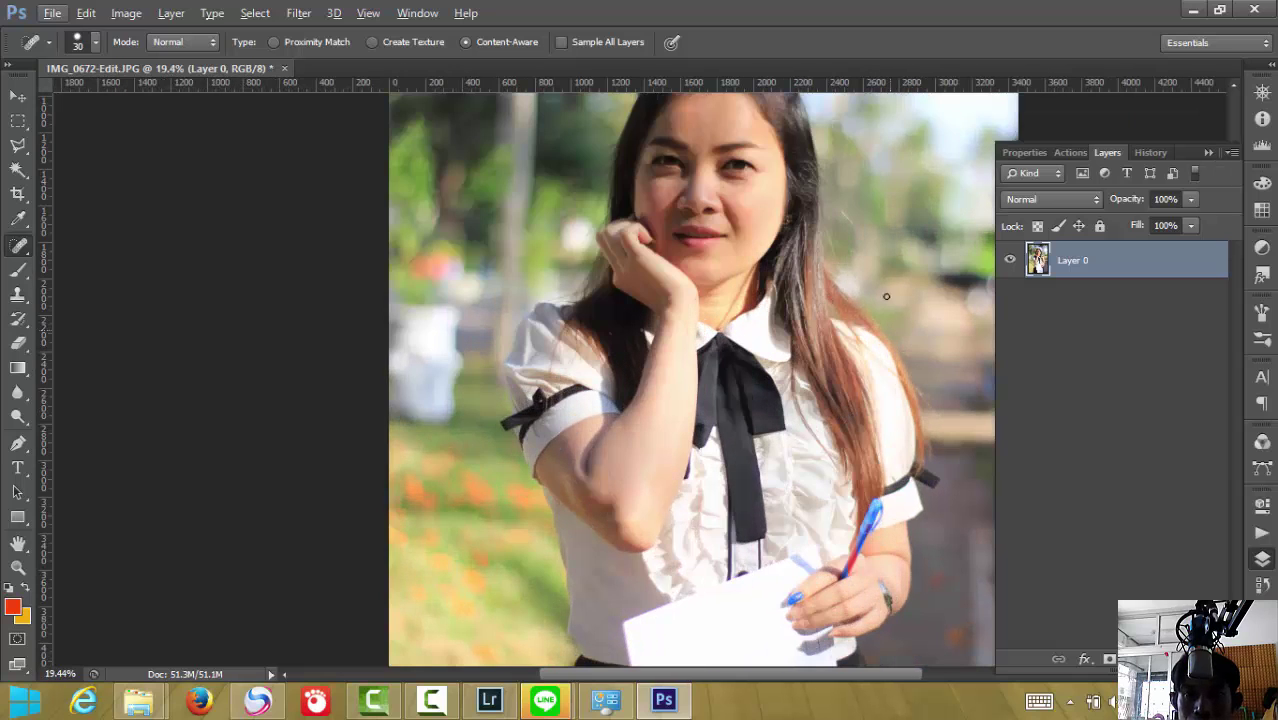
scroll(843, 291, up, 2)
scroll(843, 291, up, 1)
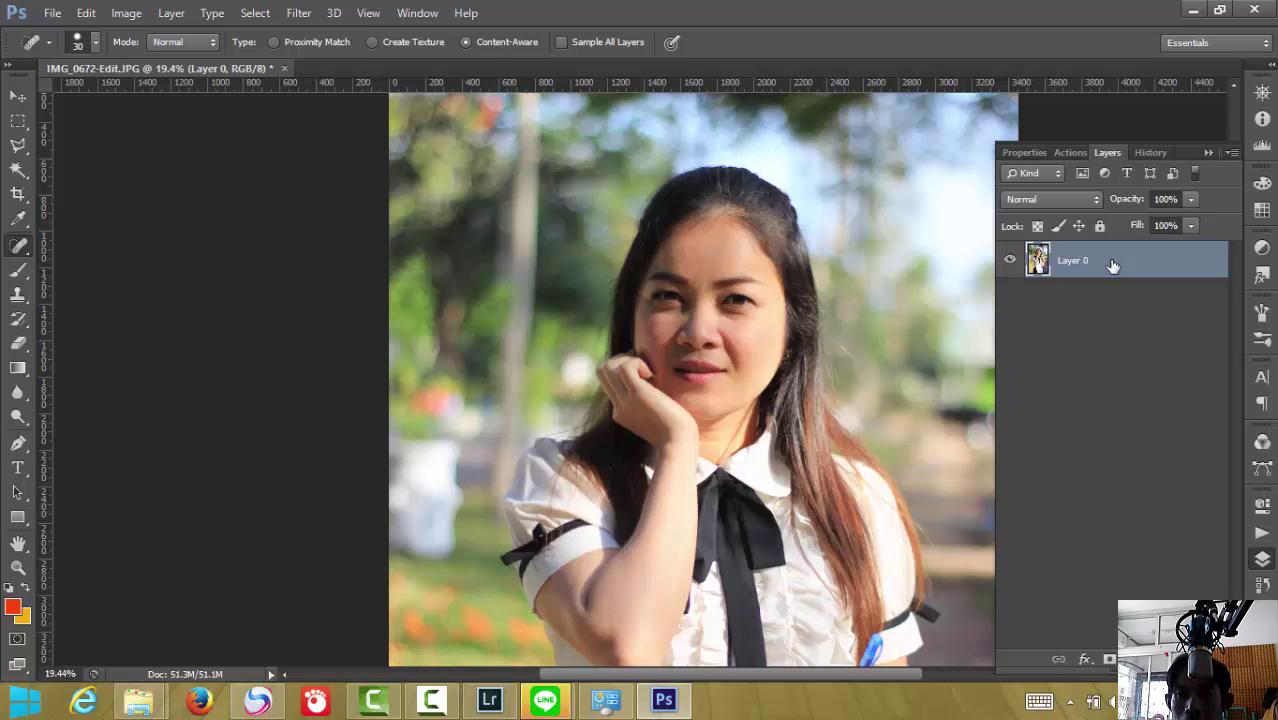
key(ctrl+j)
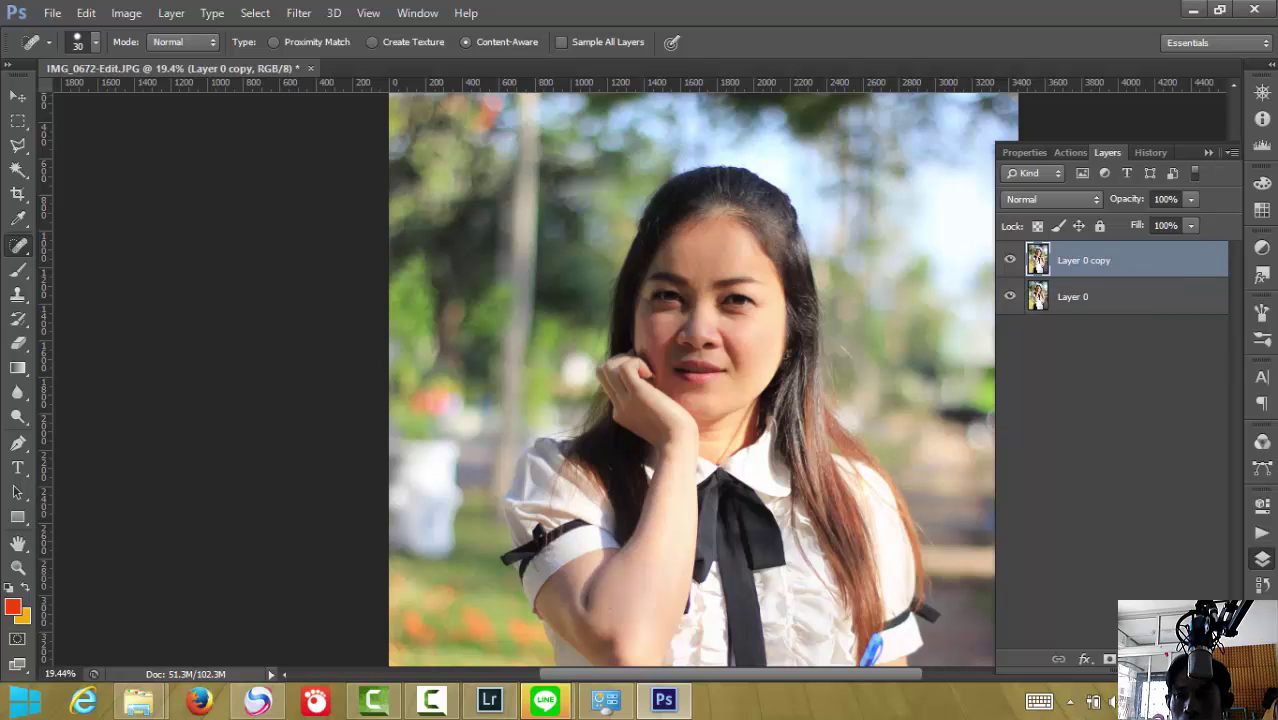
key(ctrl+j)
key(ctrl+j)
key(ctrl+j)
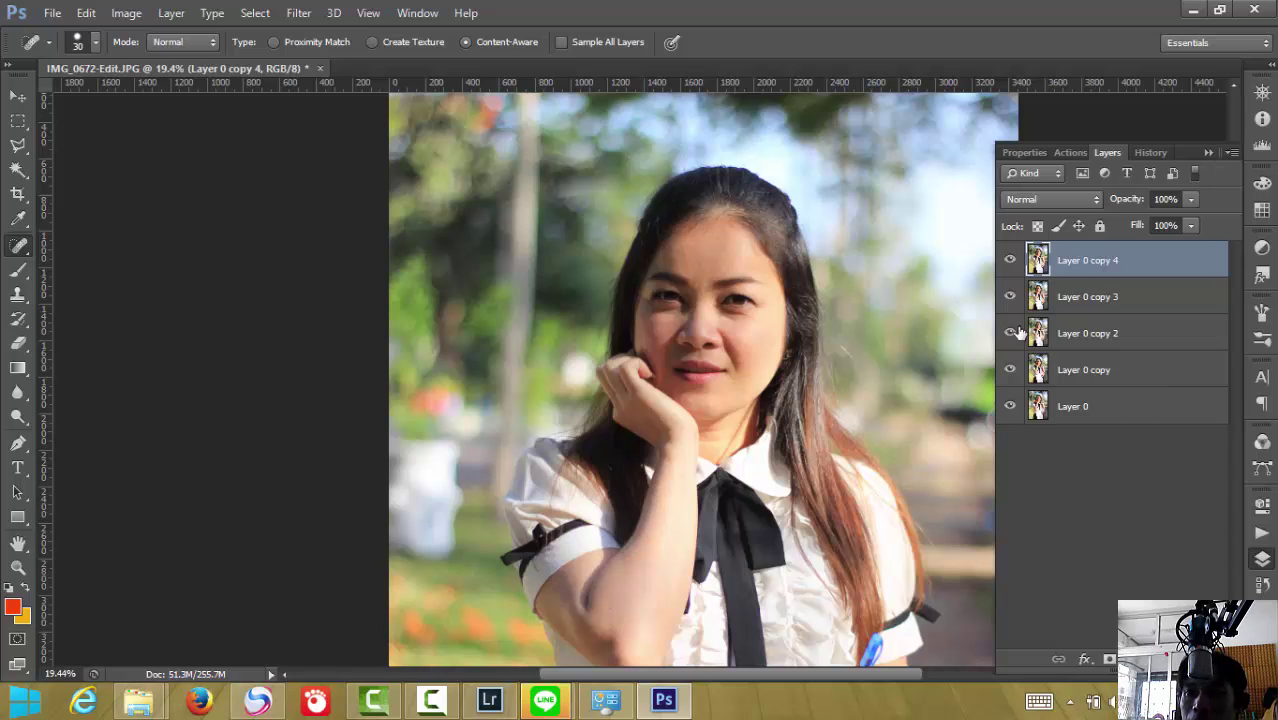
Hide Layer 0 copy 4 and select Layer 0 copy, keeping it visible
click(1010, 261)
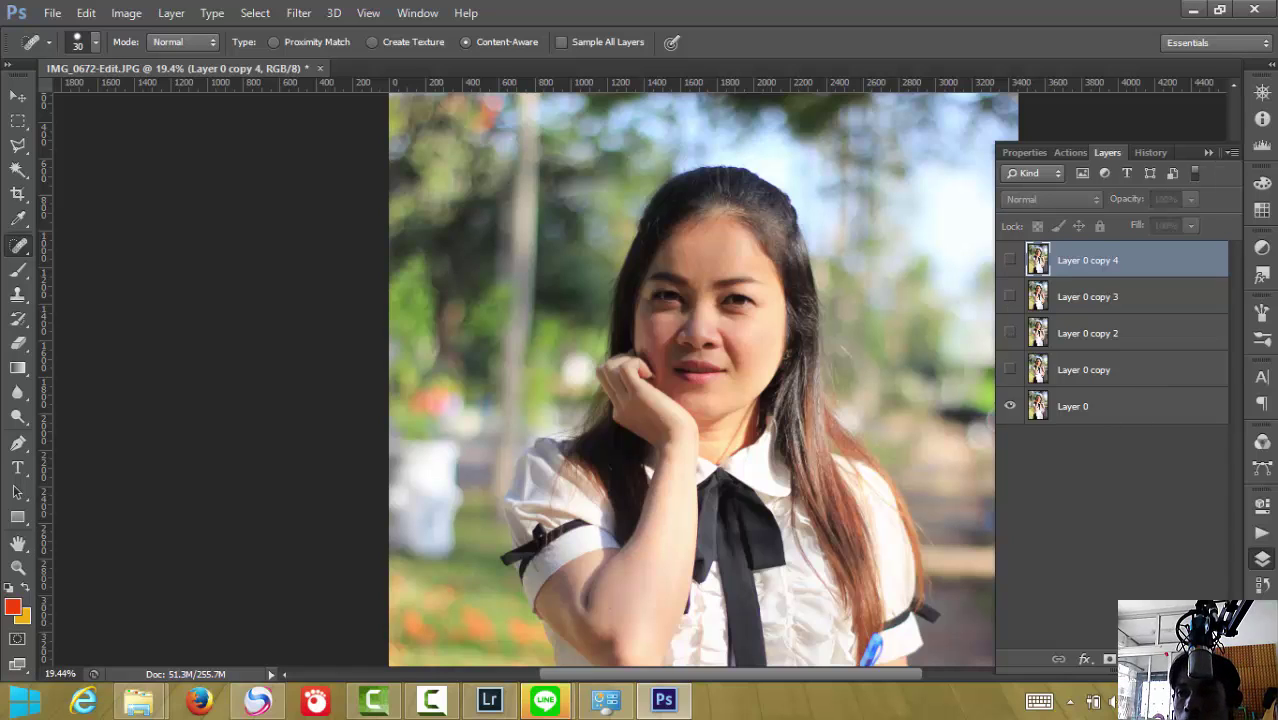
click(1090, 372)
click(1010, 370)
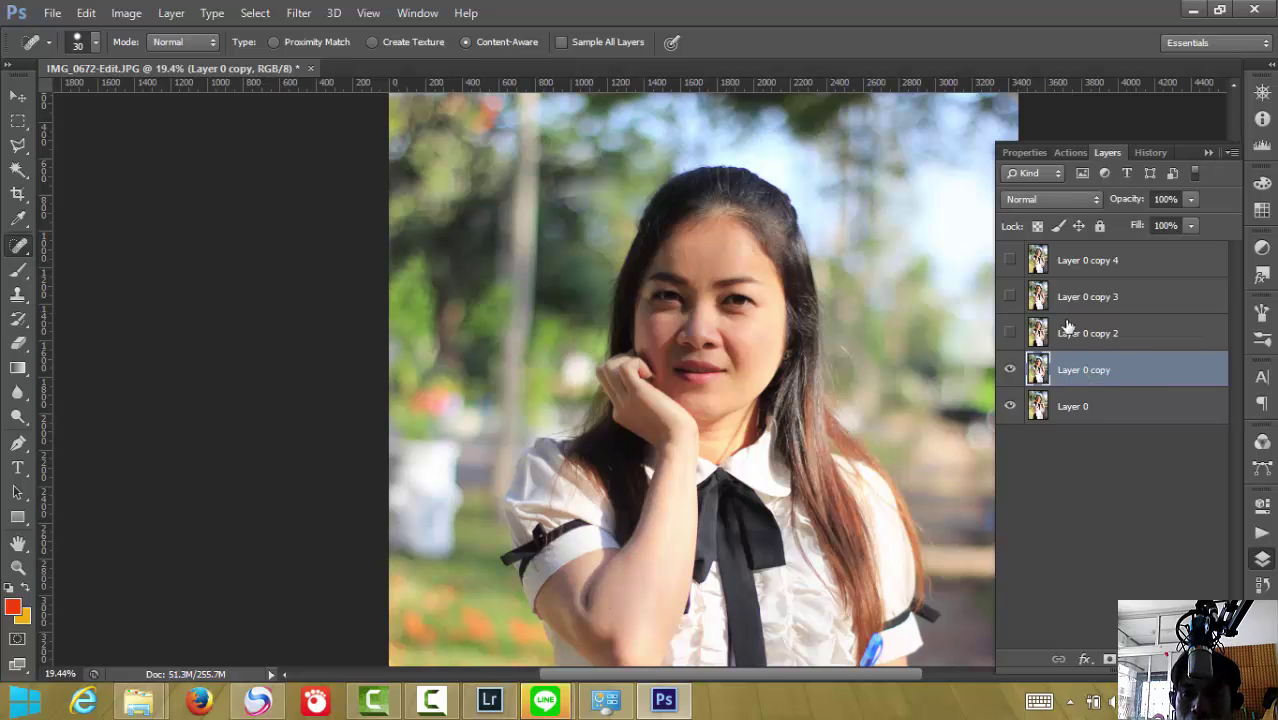
Apply a 9.4-pixel Gaussian Blur to Layer 0 copy
click(299, 13)
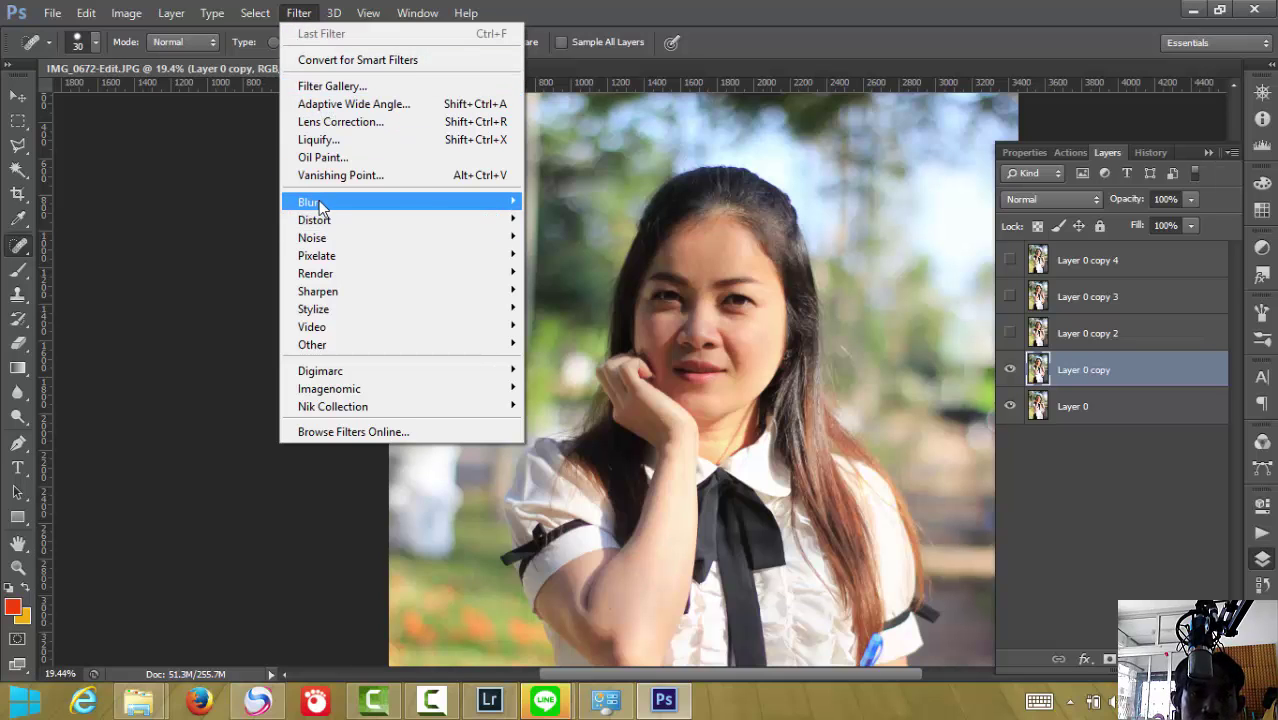
mouse_move(400, 202)
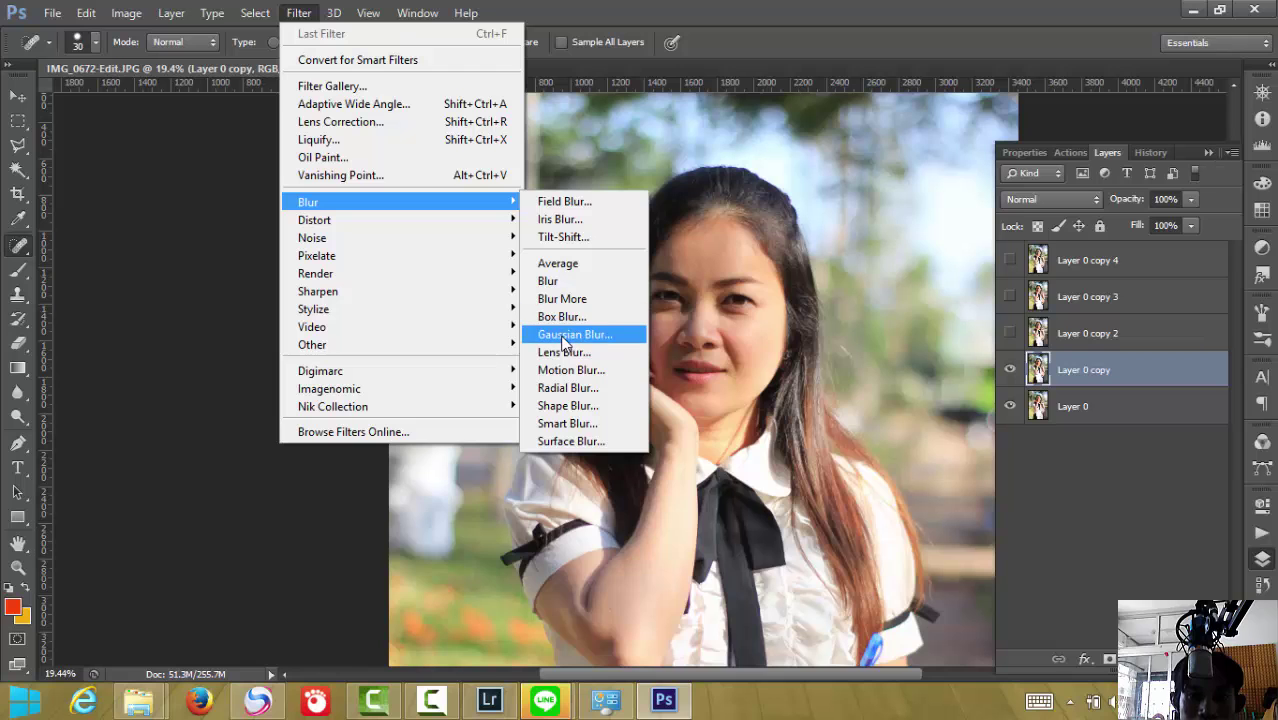
click(563, 340)
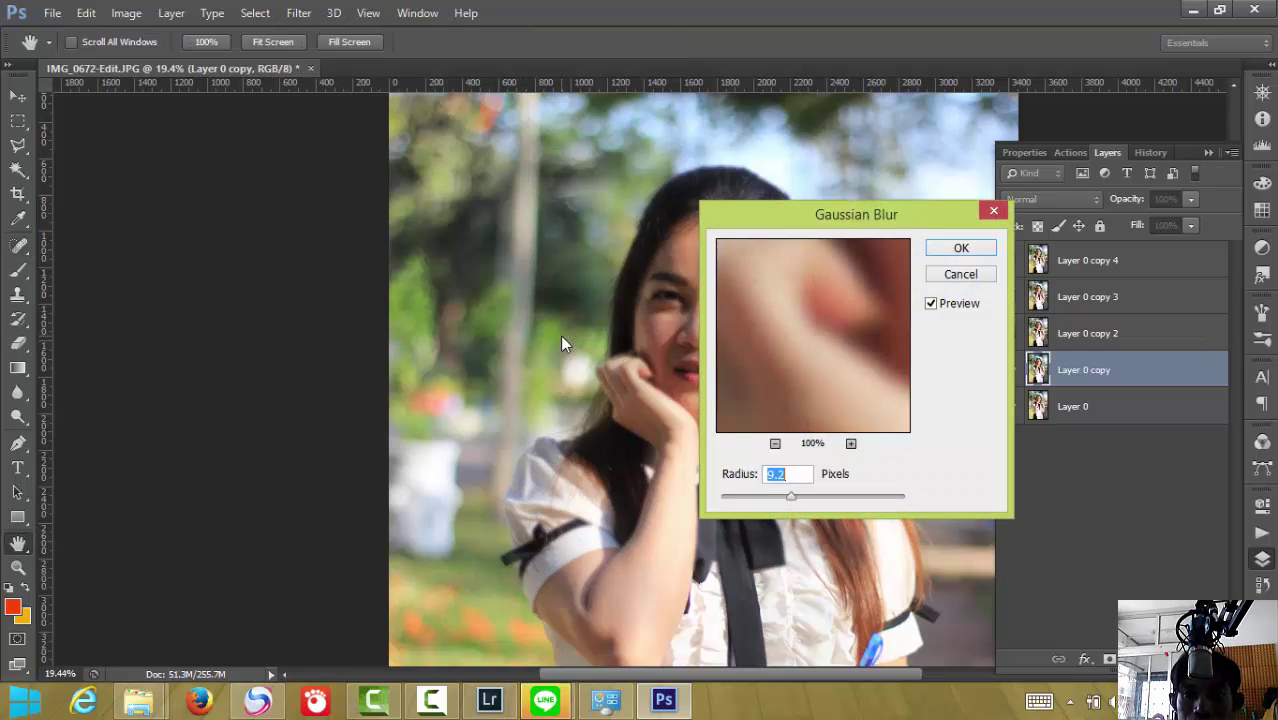
drag(851, 213, 266, 190)
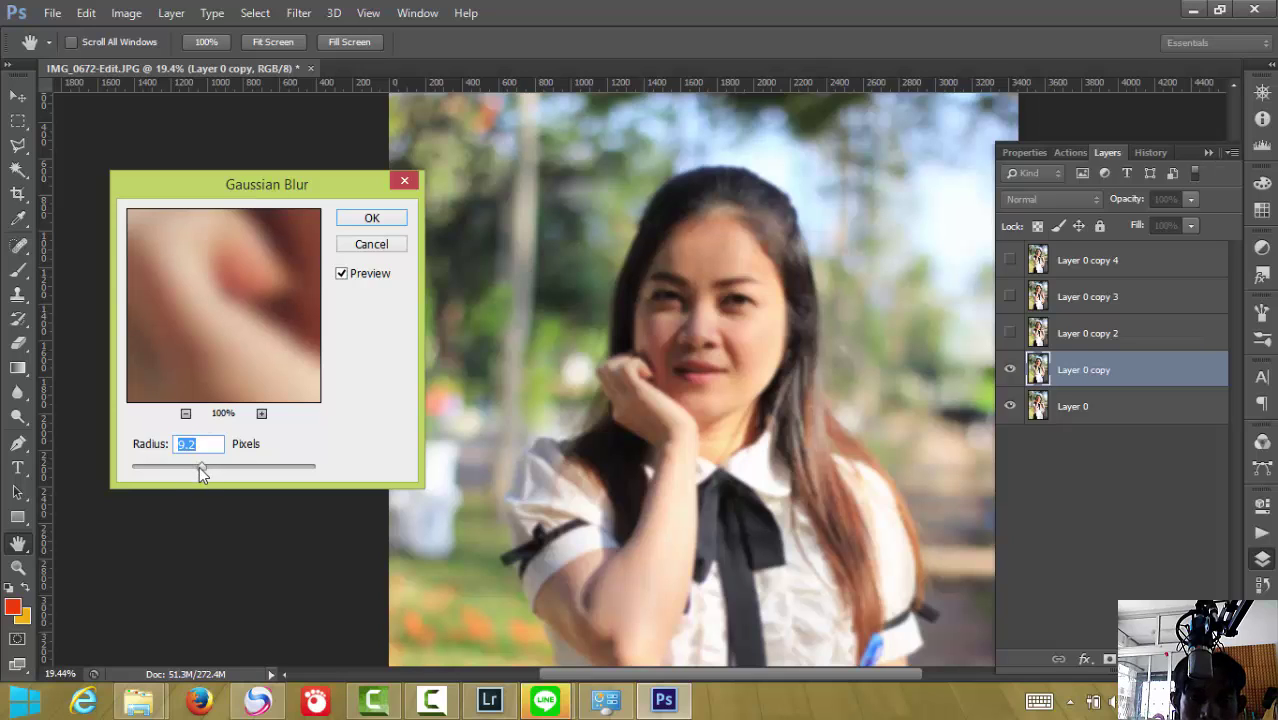
drag(199, 467, 144, 469)
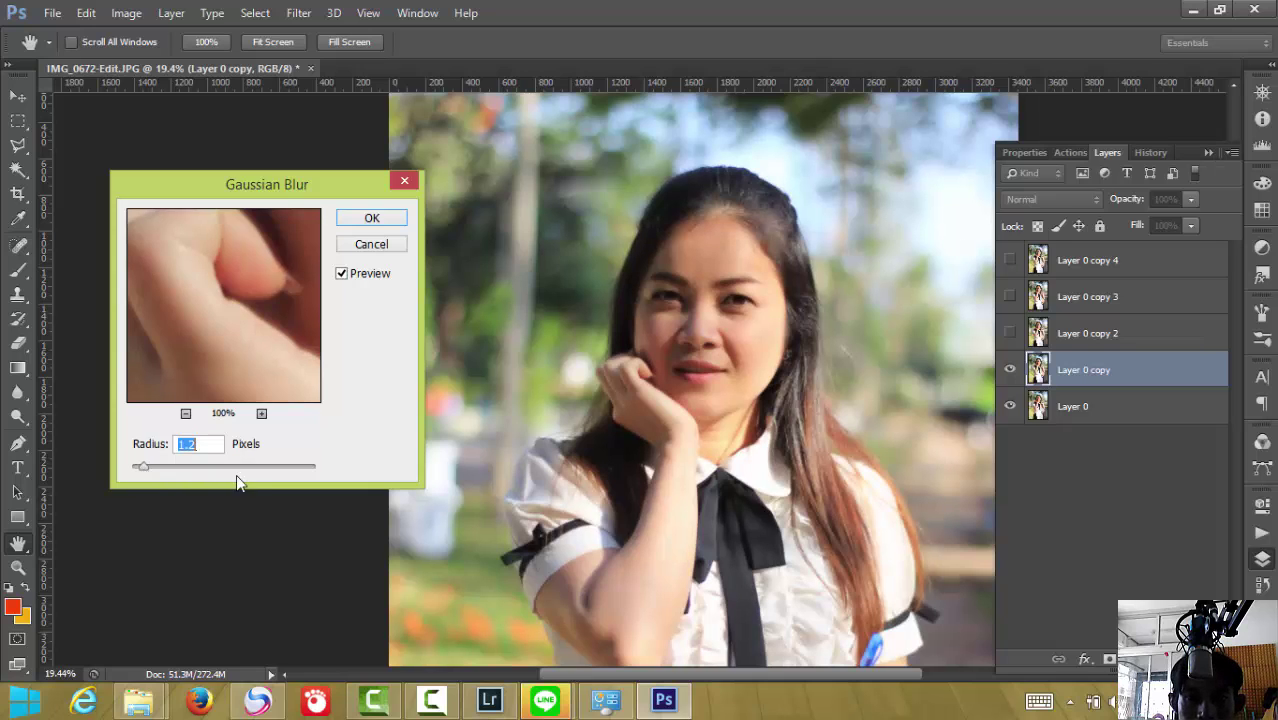
drag(156, 466, 205, 470)
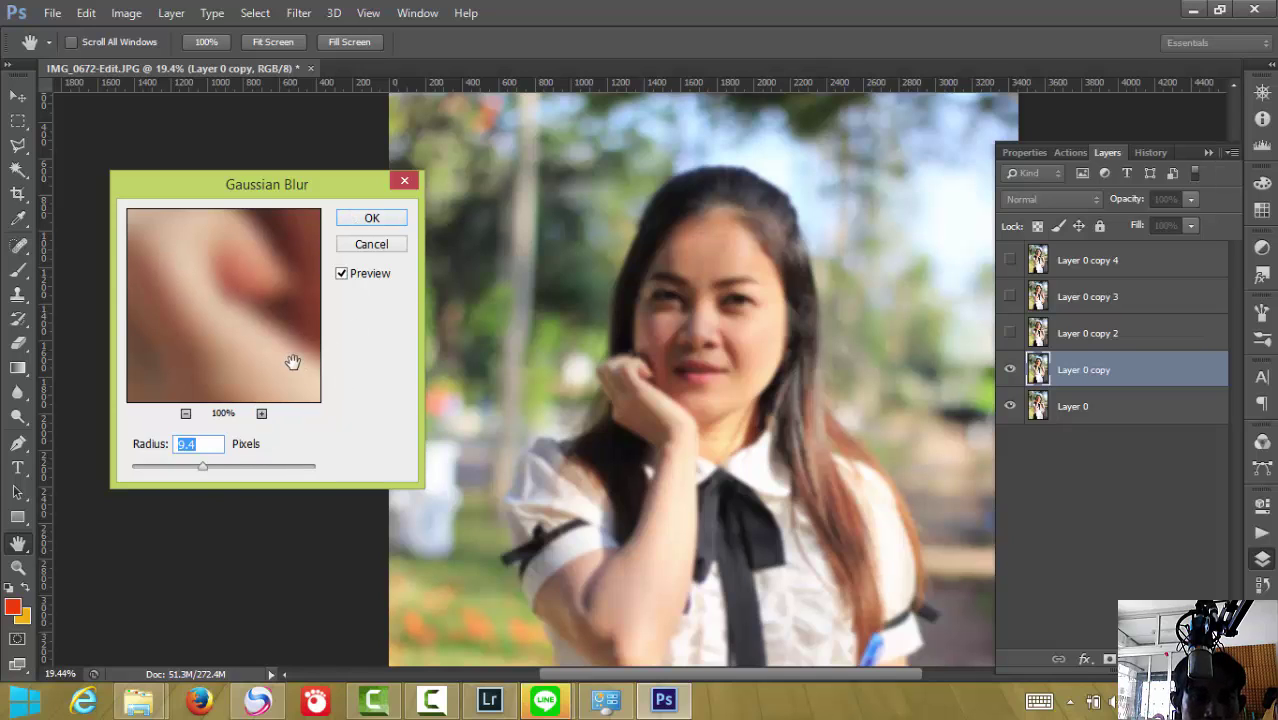
click(372, 218)
key(j)
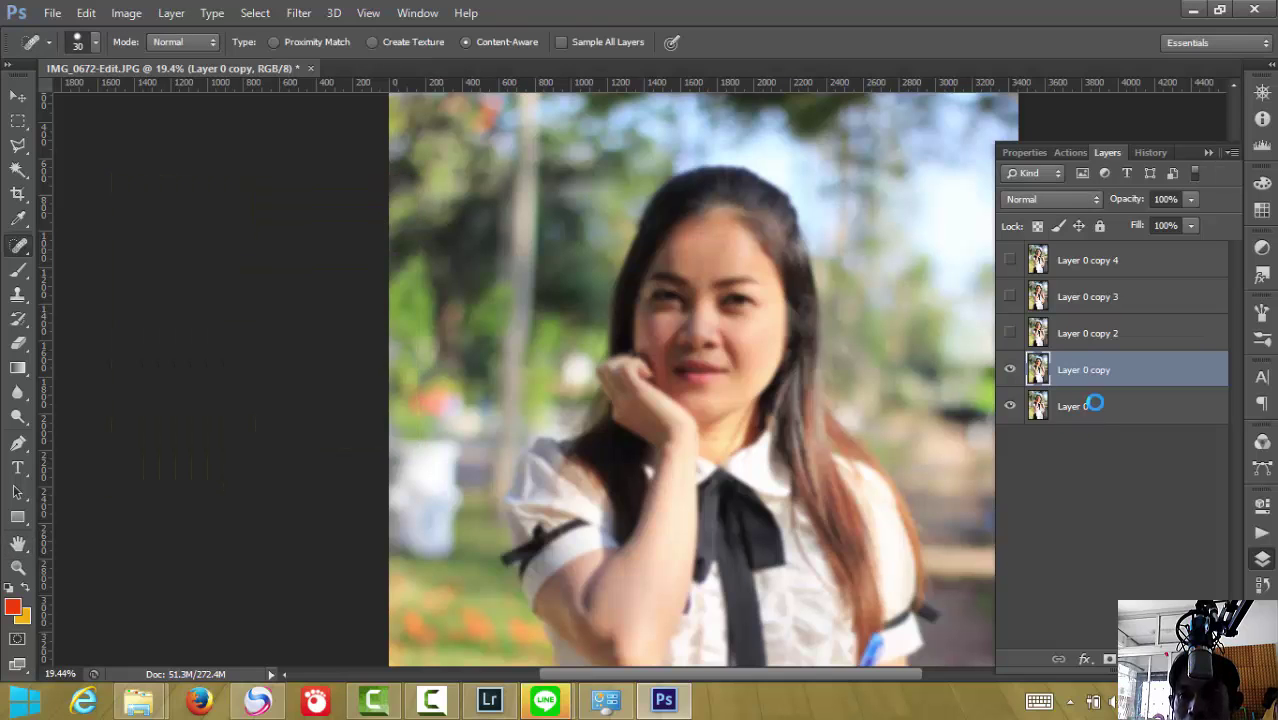
Show Layer 0 copy 2 over the blurred layer and browse to the Other filters
click(1010, 334)
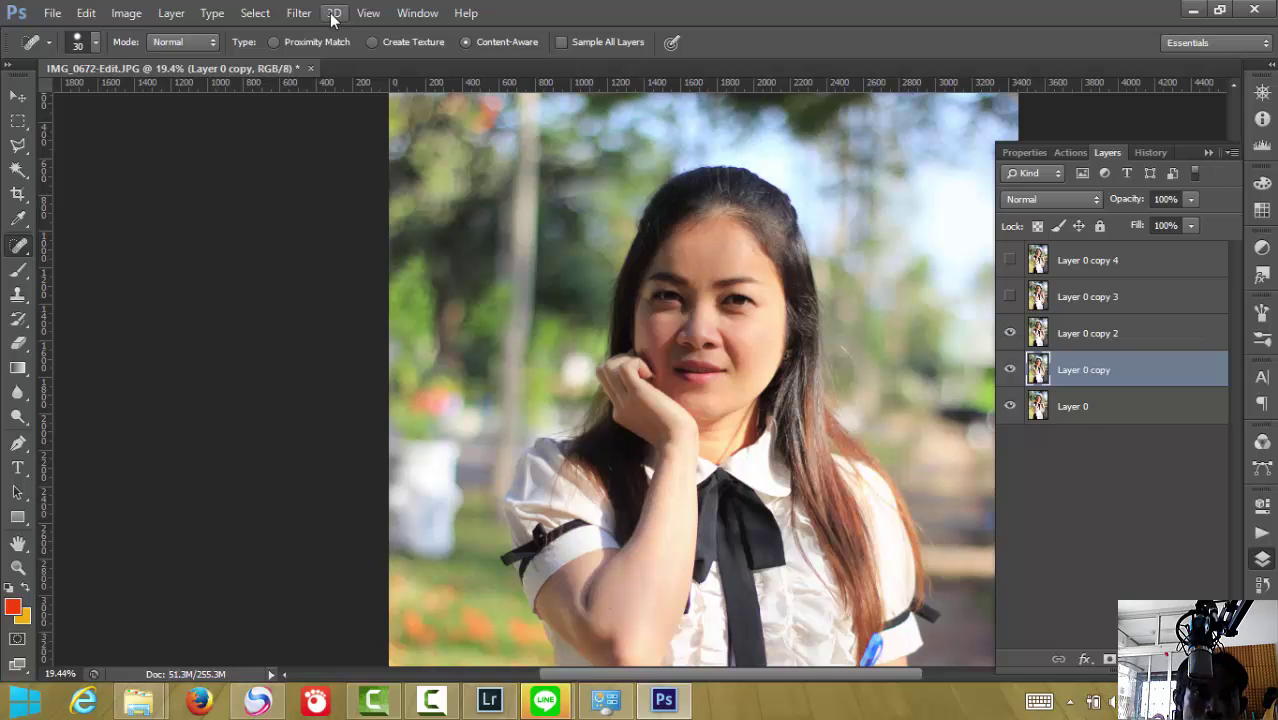
click(300, 17)
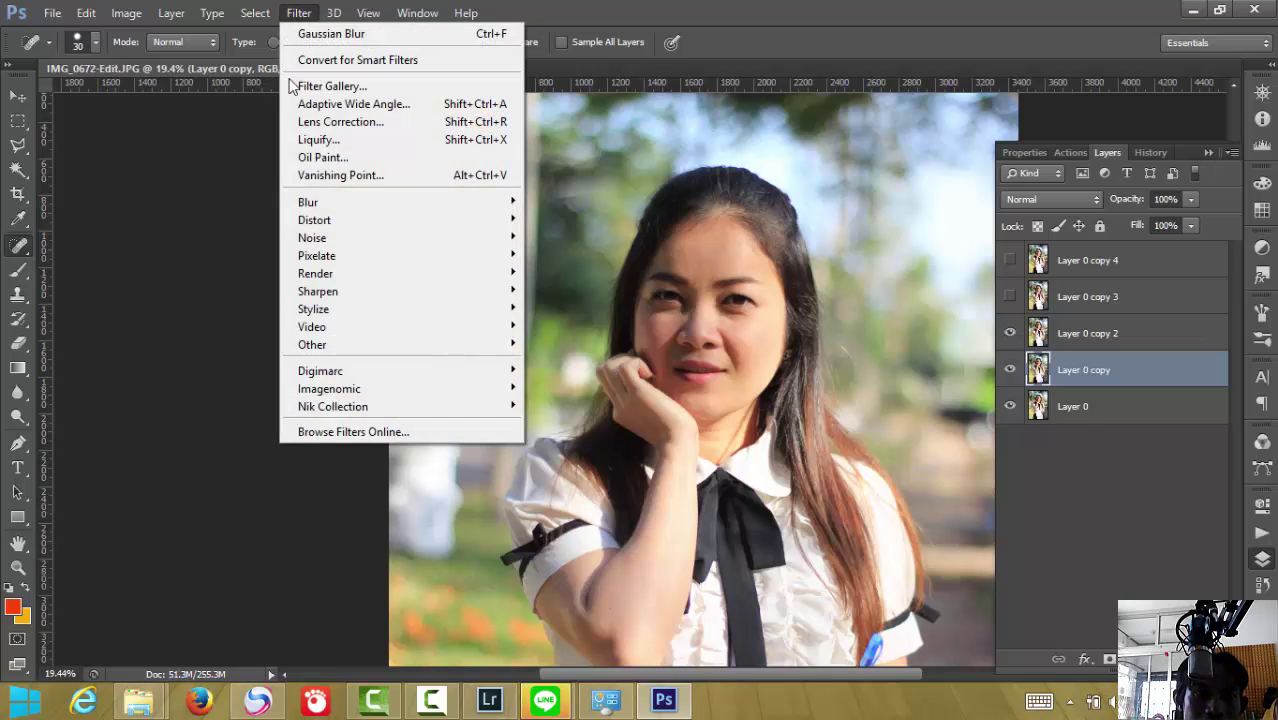
key(v)
key(d)
key(o)
key(g)
key(r)
key(o)
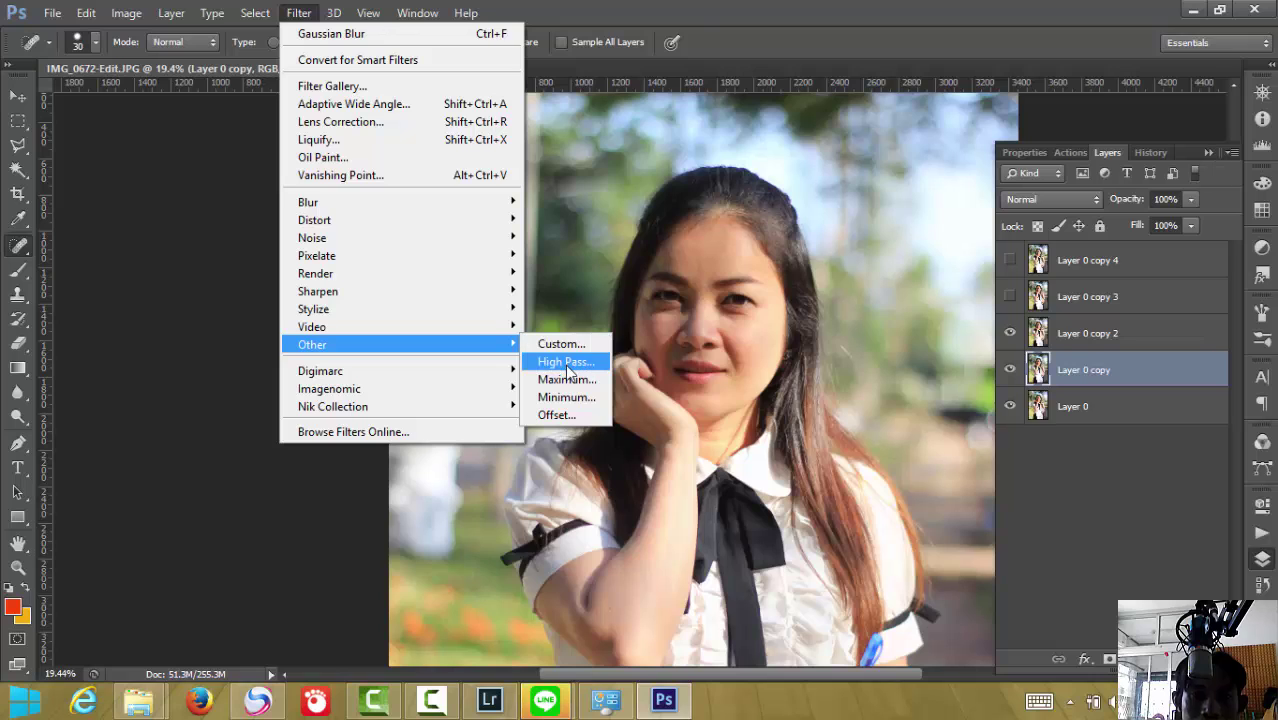
Preview a 4.8 High Pass on the blurred layer, then cancel without applying
click(566, 362)
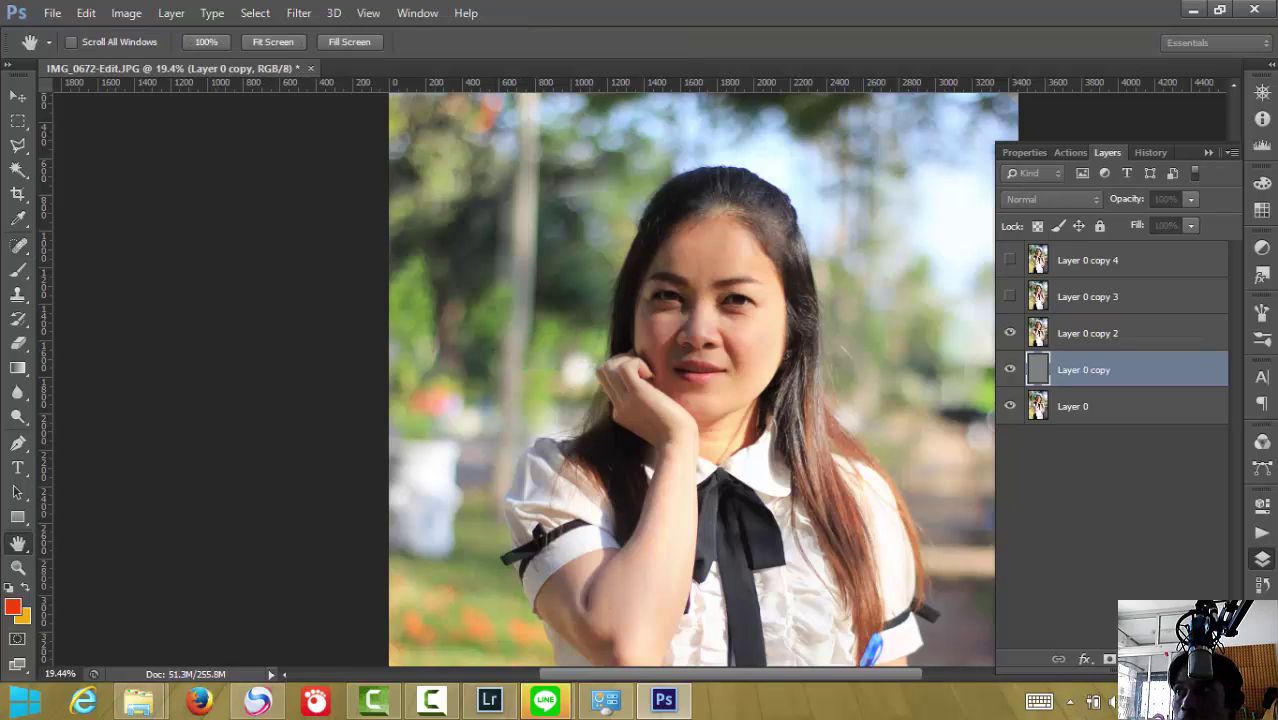
drag(1000, 156, 222, 152)
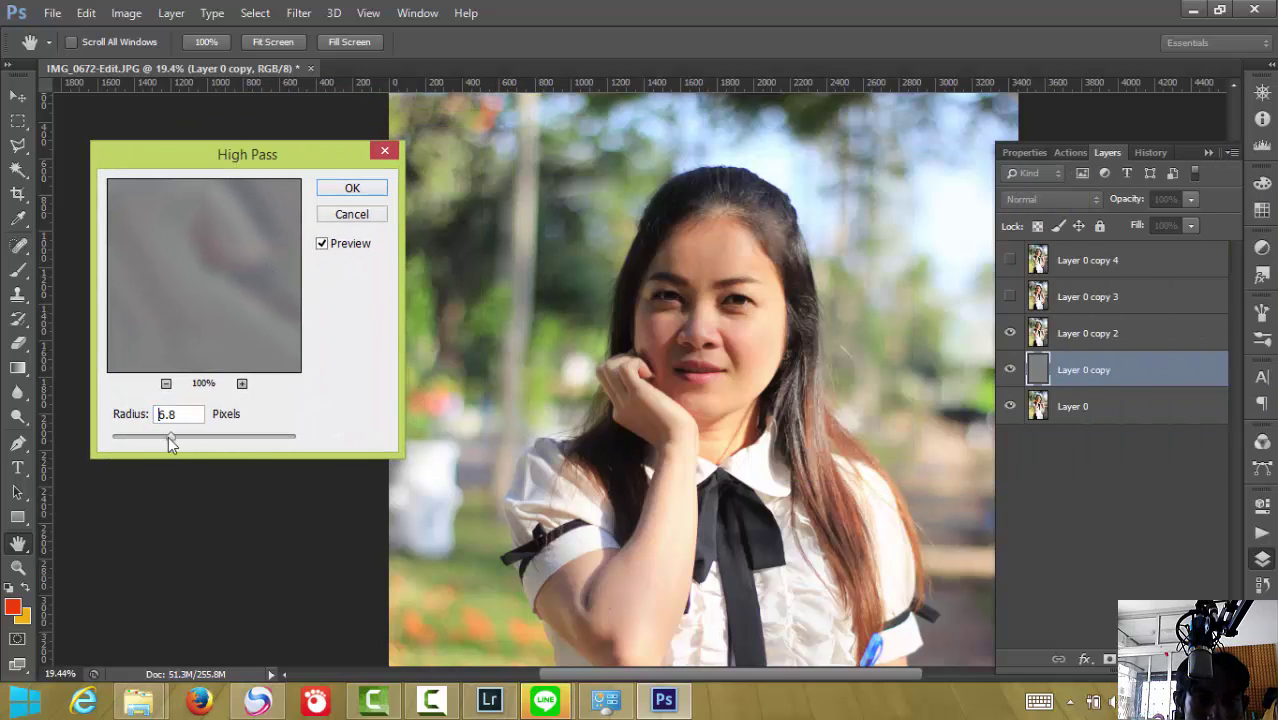
drag(168, 436, 160, 436)
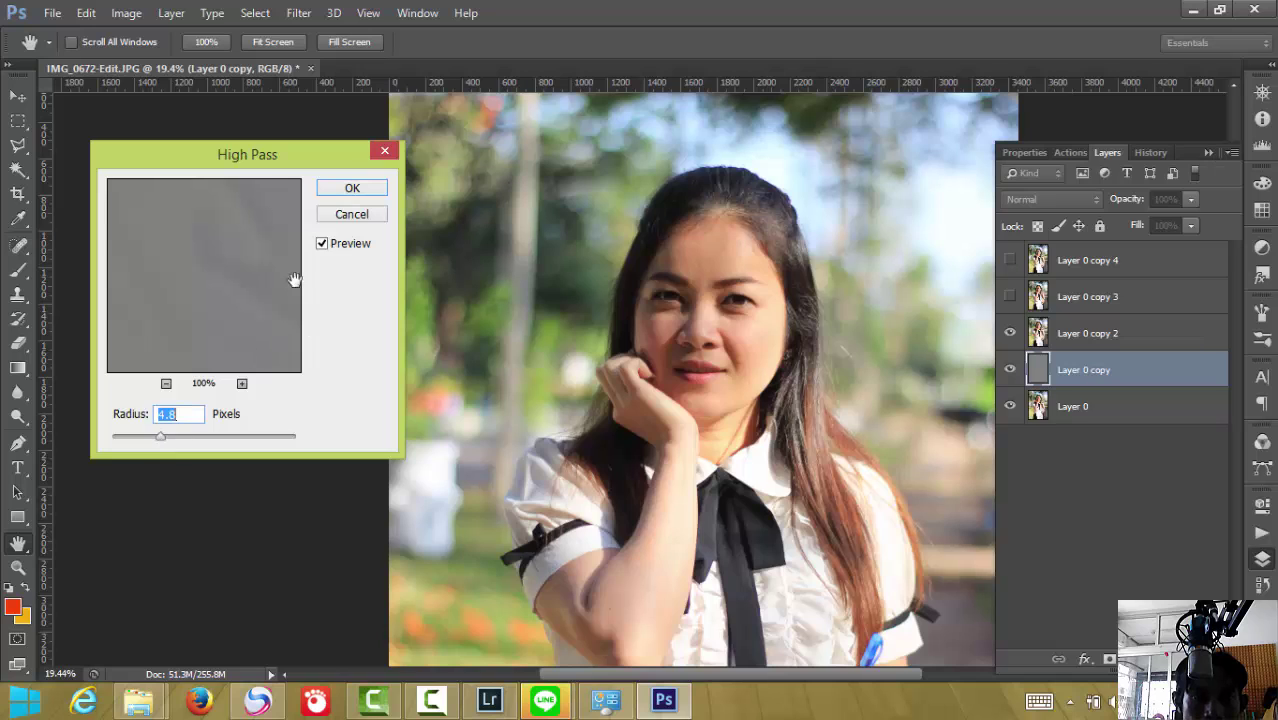
click(352, 216)
key(j)
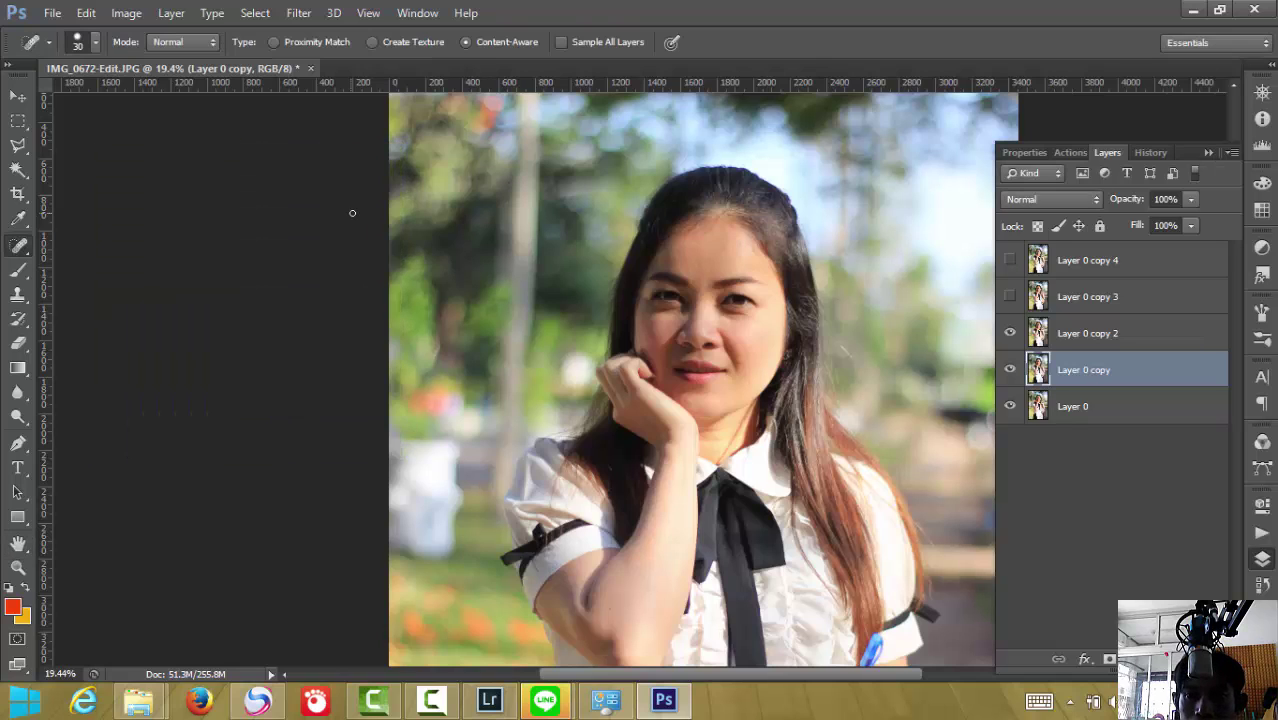
Run High Pass on Layer 0 copy 2, trying radii between 1.9 and 1.1
click(1122, 338)
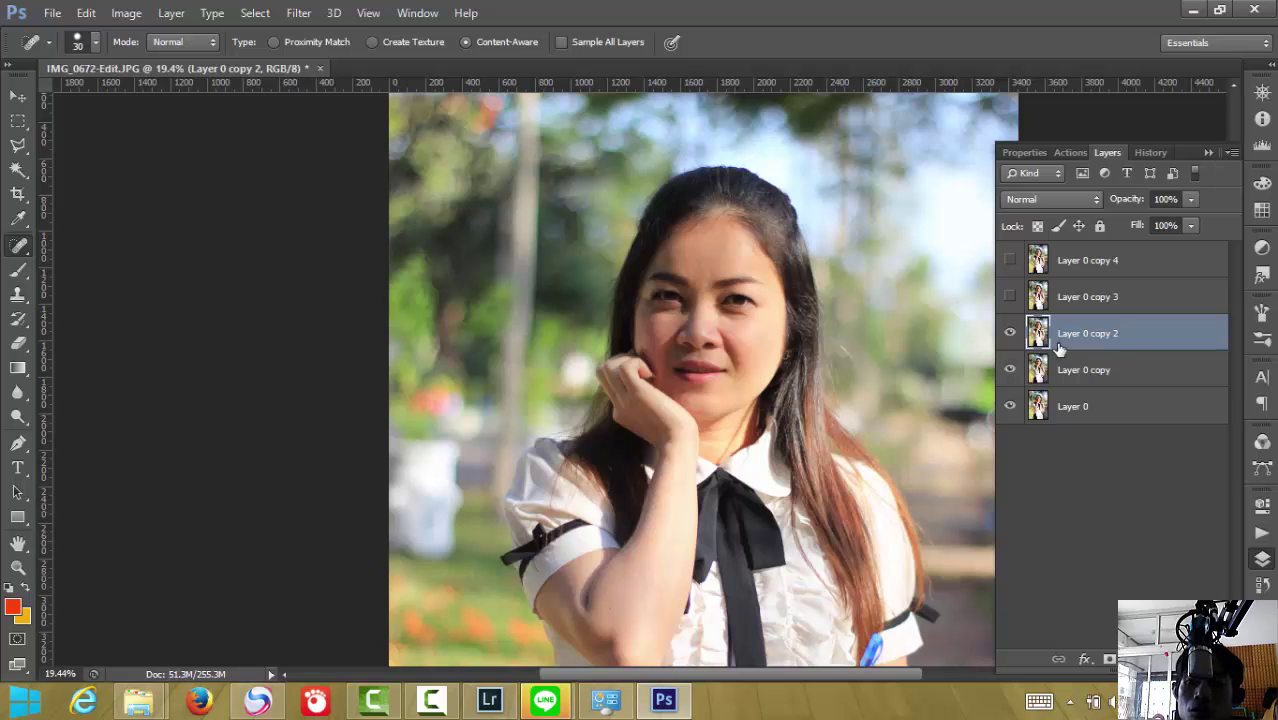
click(297, 13)
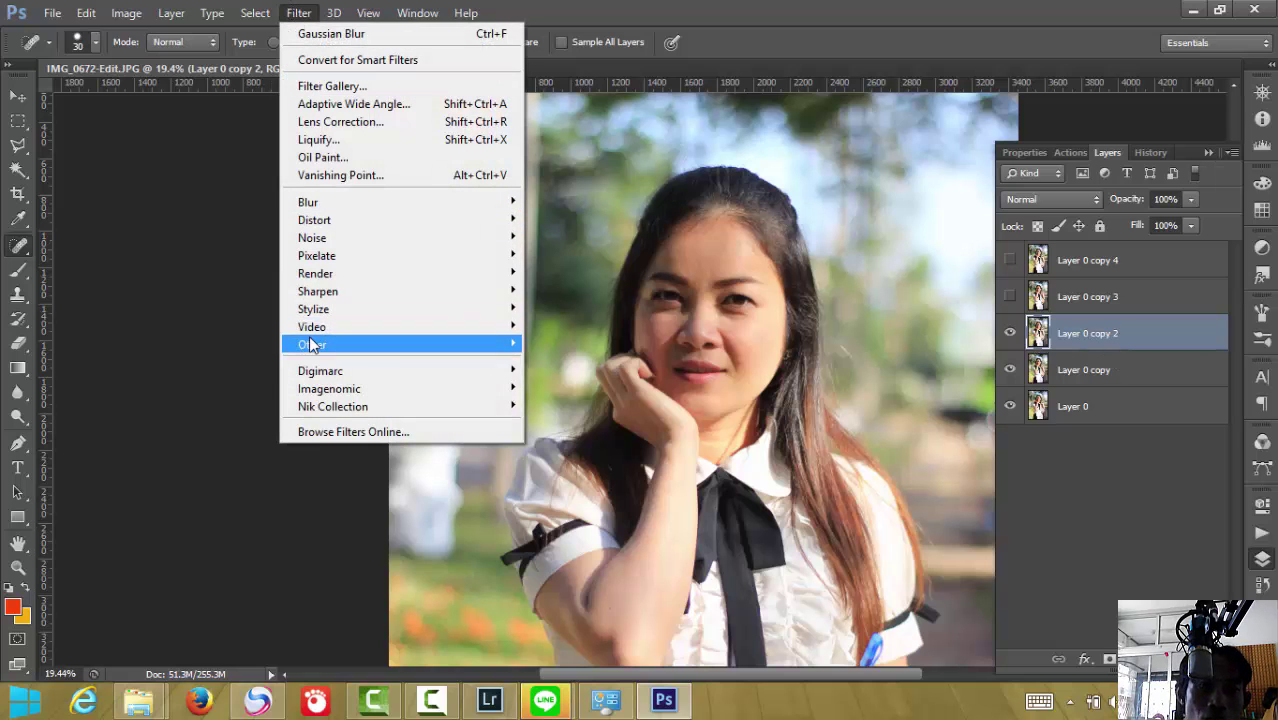
mouse_move(312, 344)
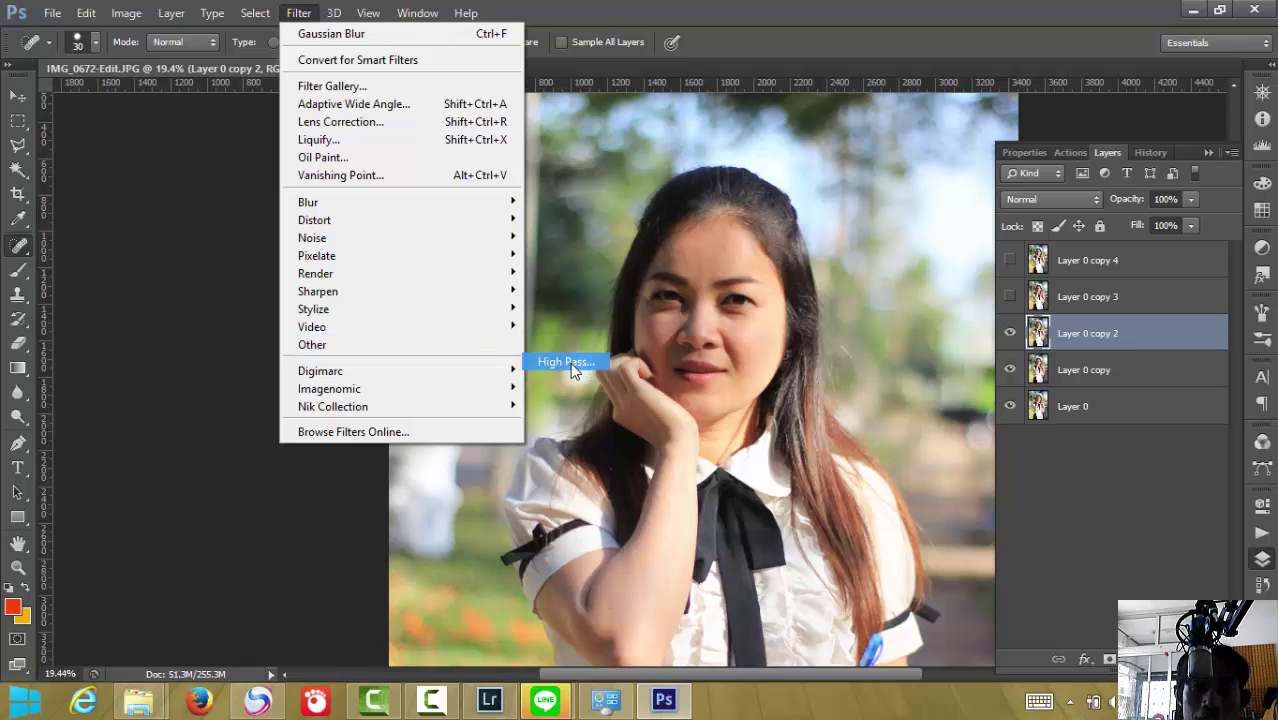
click(573, 368)
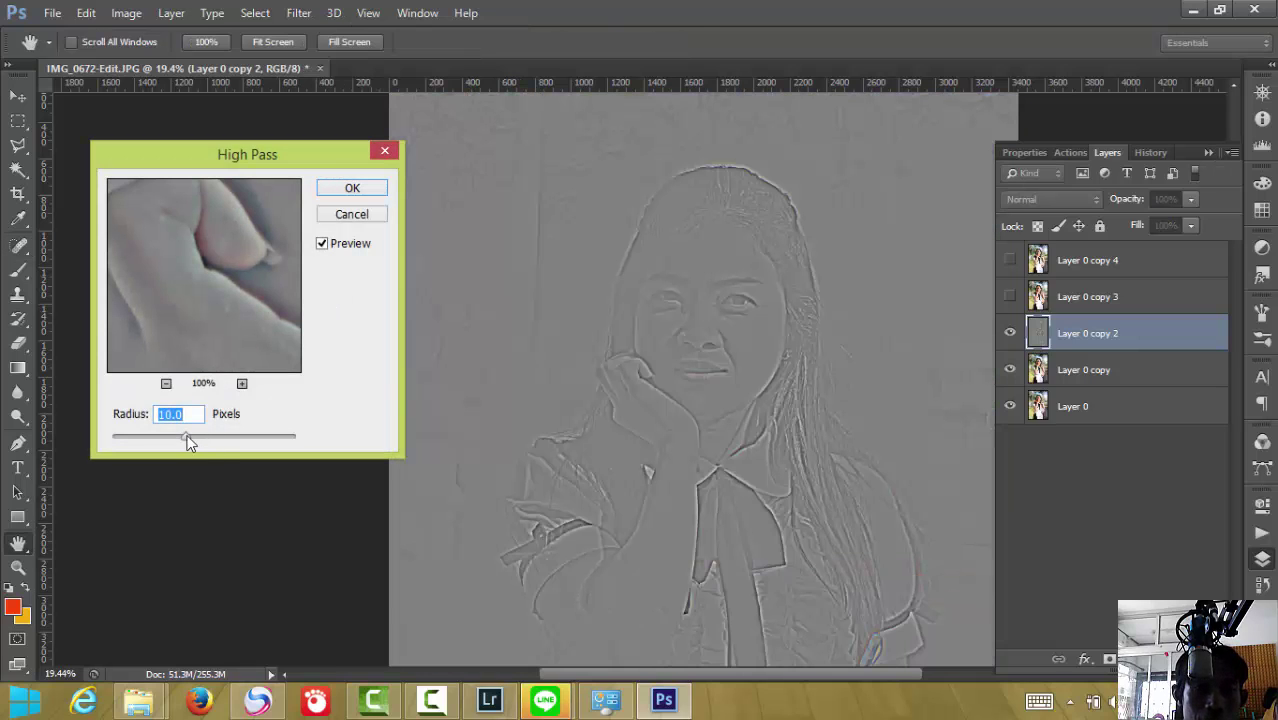
drag(150, 437, 145, 438)
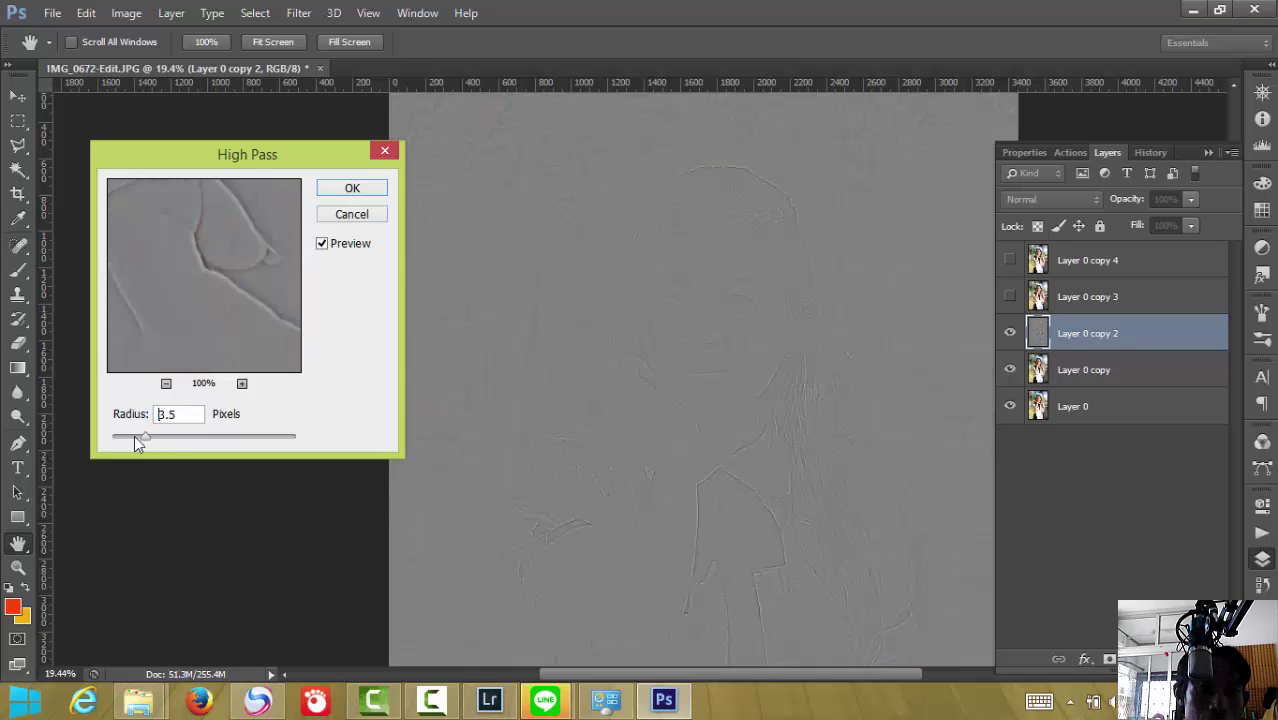
drag(121, 437, 130, 437)
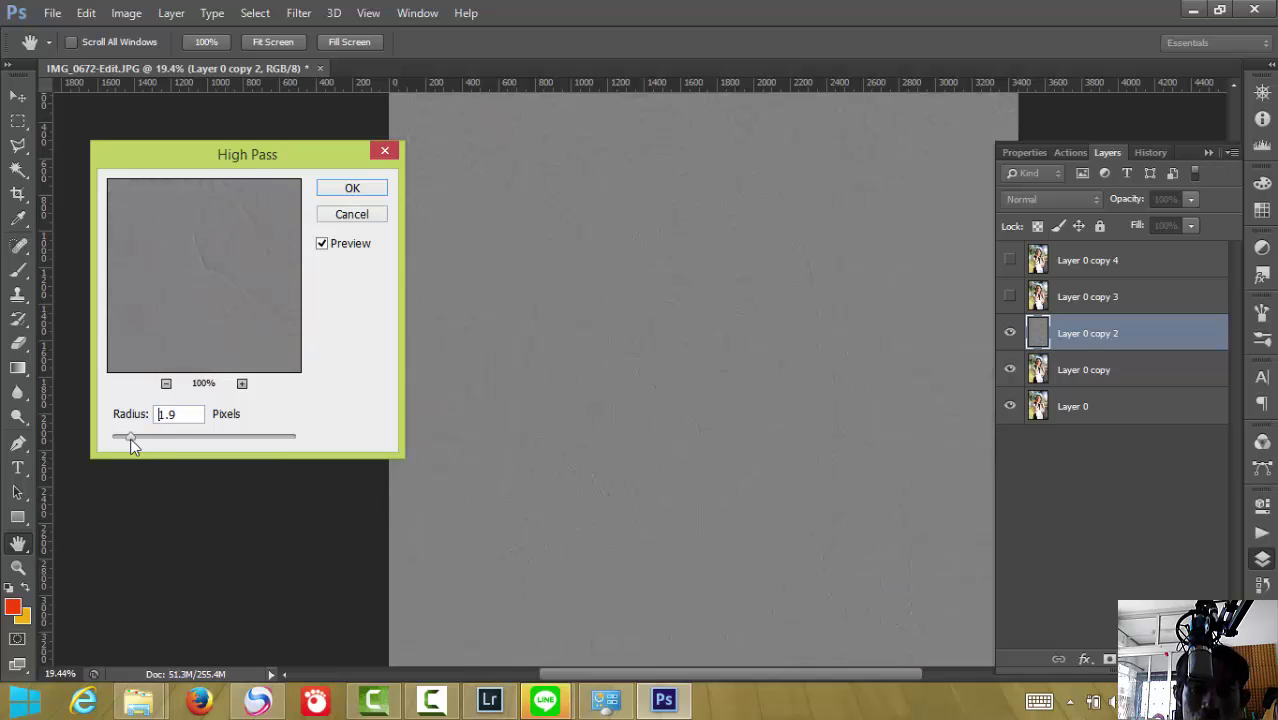
drag(254, 263, 214, 301)
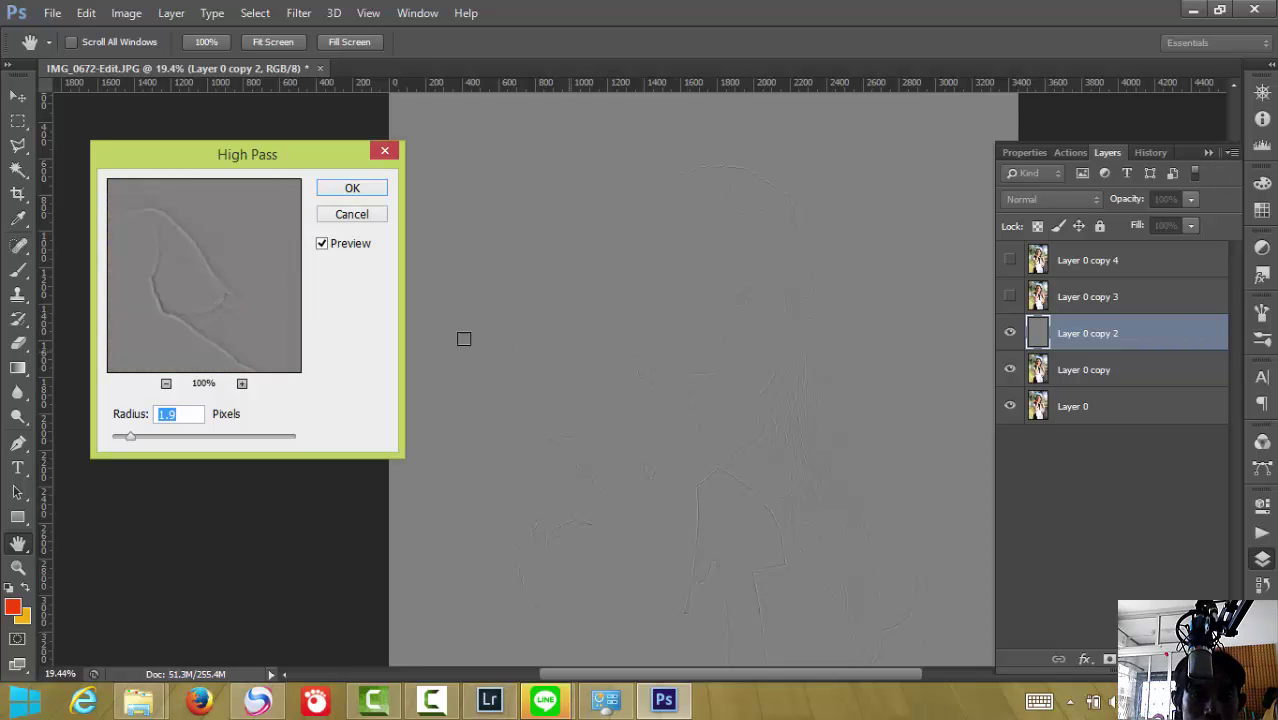
drag(127, 436, 123, 437)
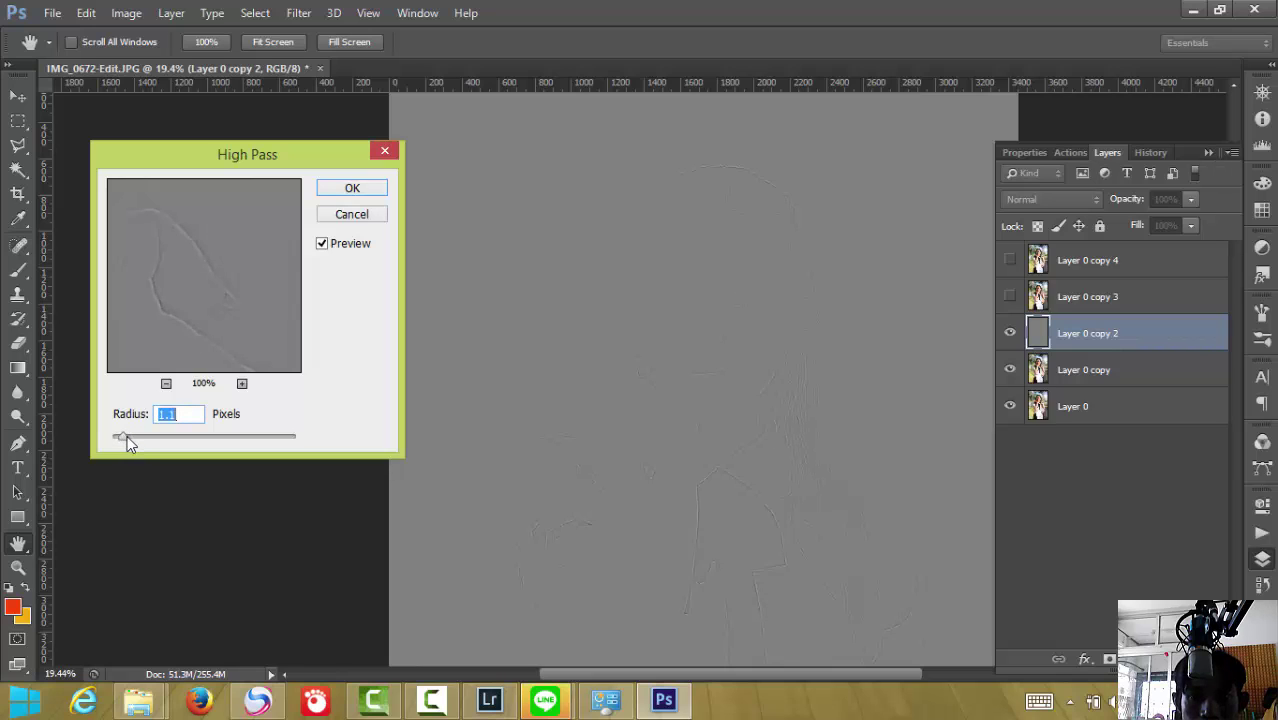
drag(125, 437, 127, 436)
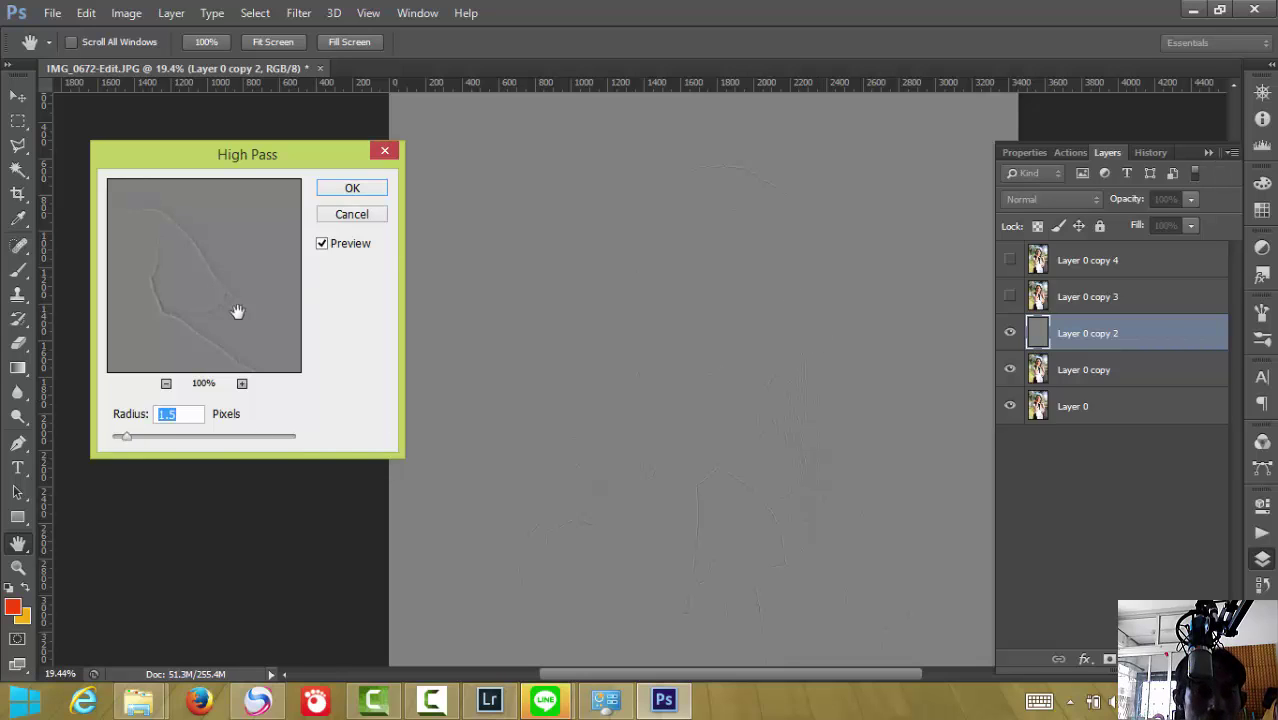
Apply the 1.5-pixel High Pass, then show and select Layer 0 copy 3
mouse_move(224, 326)
mouse_down()
mouse_move(193, 347)
mouse_move(274, 260)
mouse_move(274, 243)
mouse_move(254, 237)
mouse_move(220, 338)
mouse_move(185, 223)
mouse_up()
mouse_move(214, 268)
mouse_down()
mouse_move(250, 271)
mouse_move(209, 287)
mouse_move(248, 297)
mouse_up()
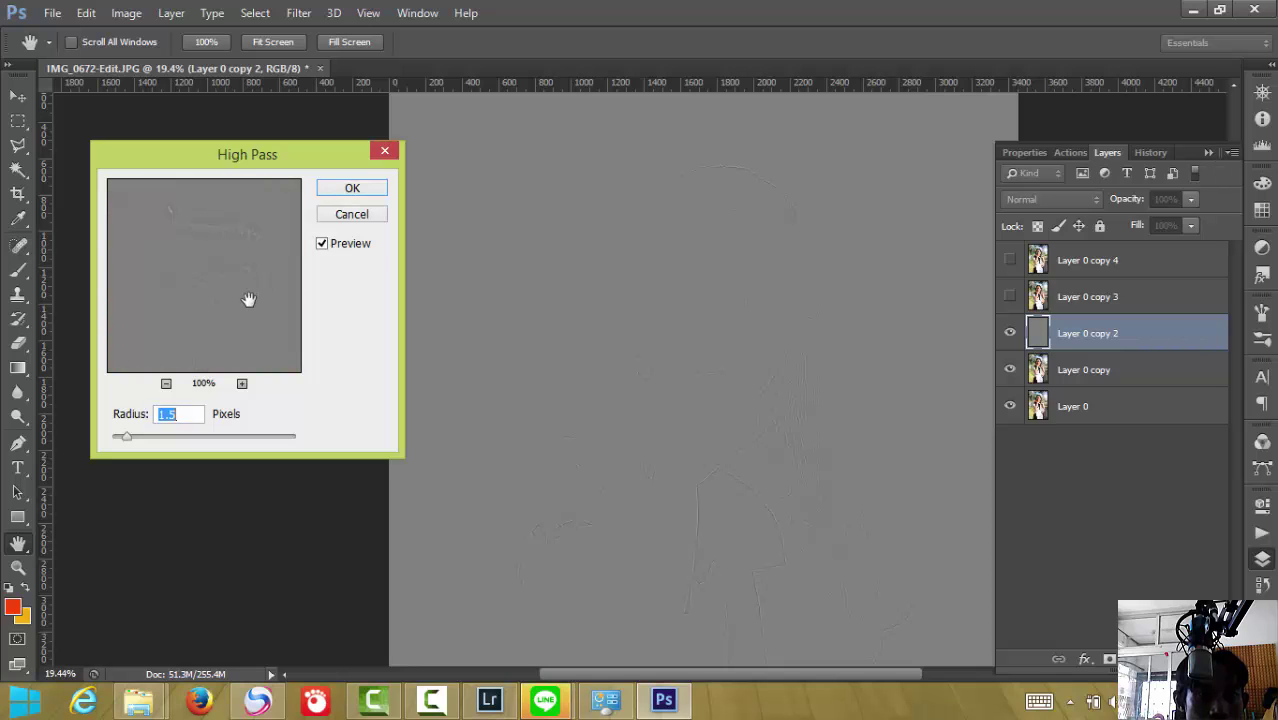
click(365, 193)
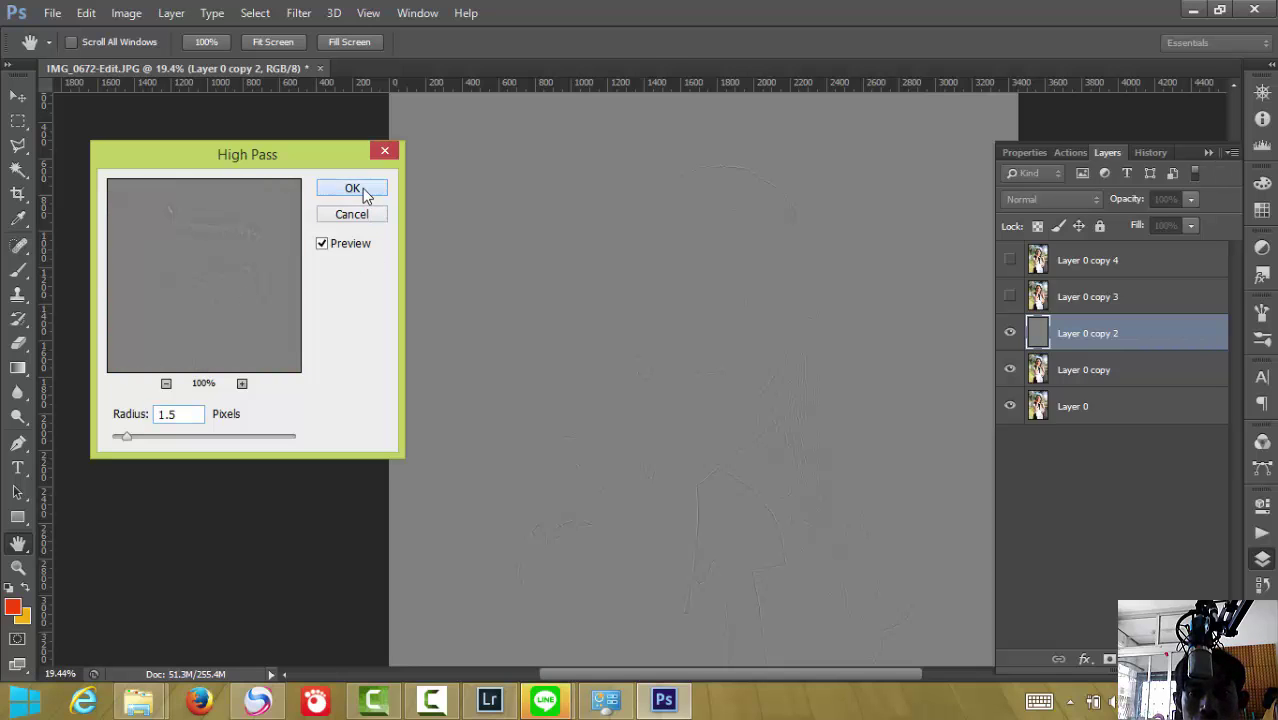
key(j)
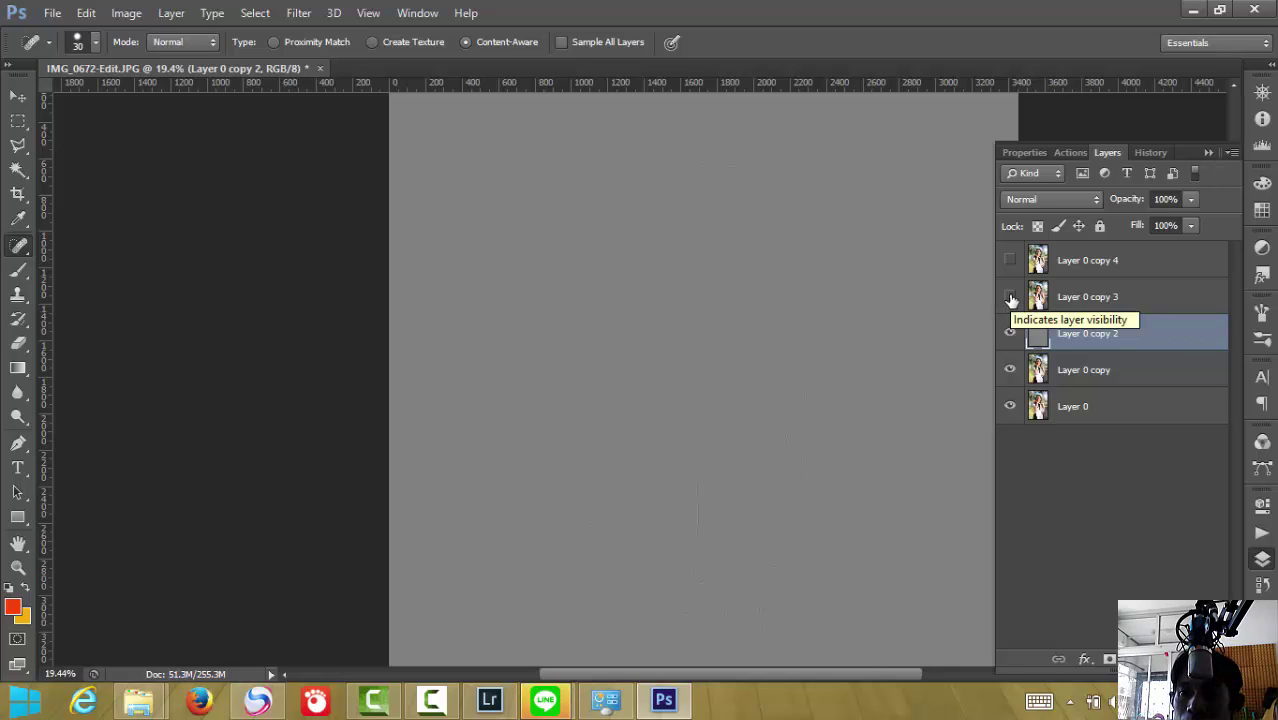
click(1010, 297)
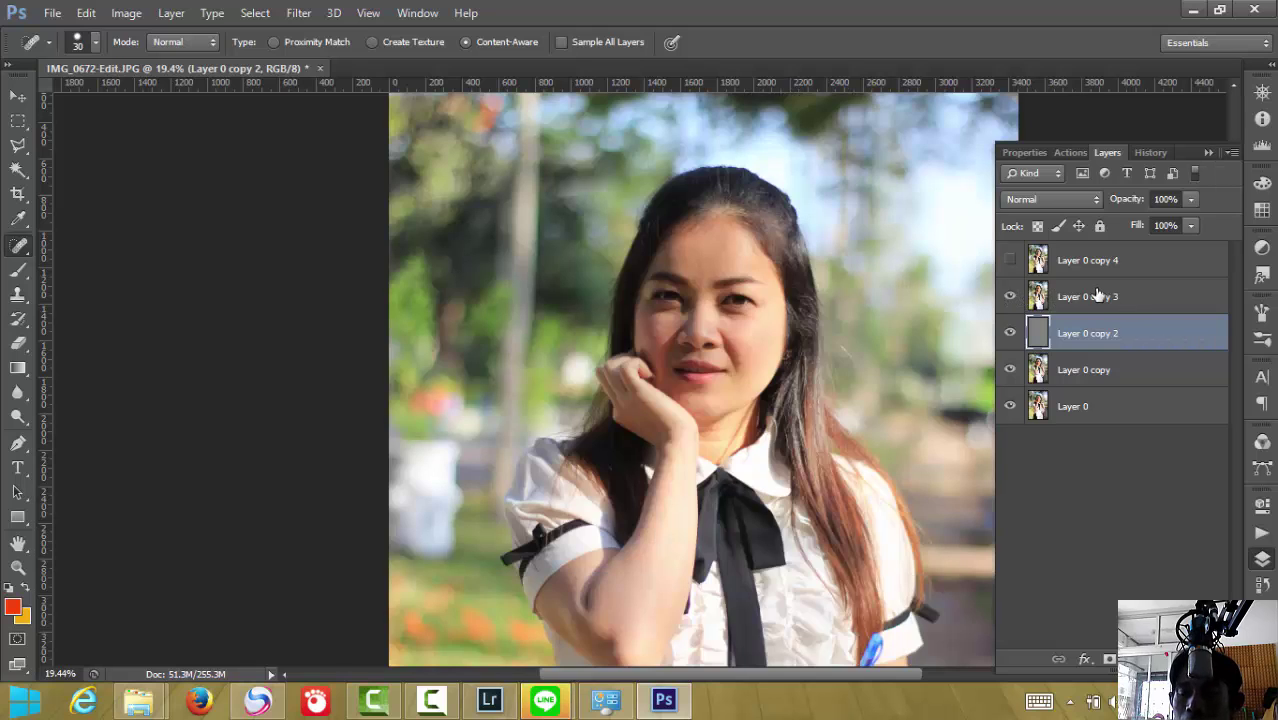
click(1097, 295)
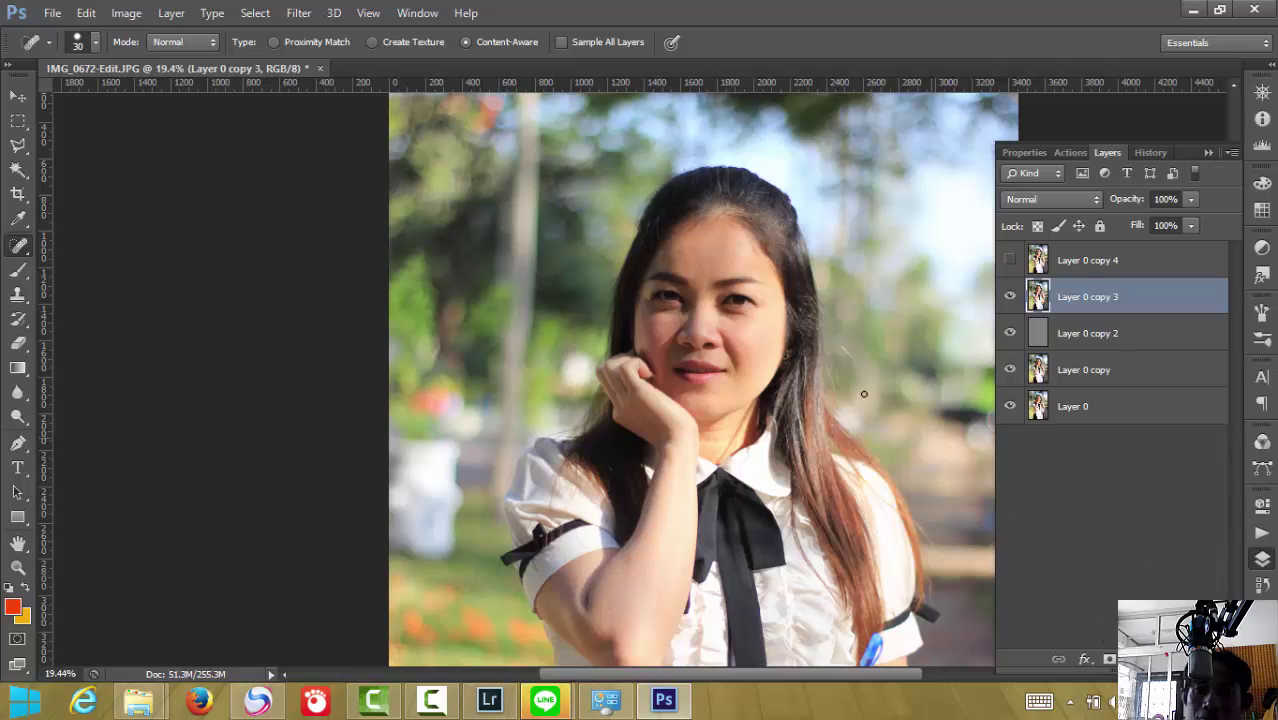
Zoom in on the face, add a white mask to Layer 0 copy 3, and enlarge the brush
scroll(727, 307, up, 2)
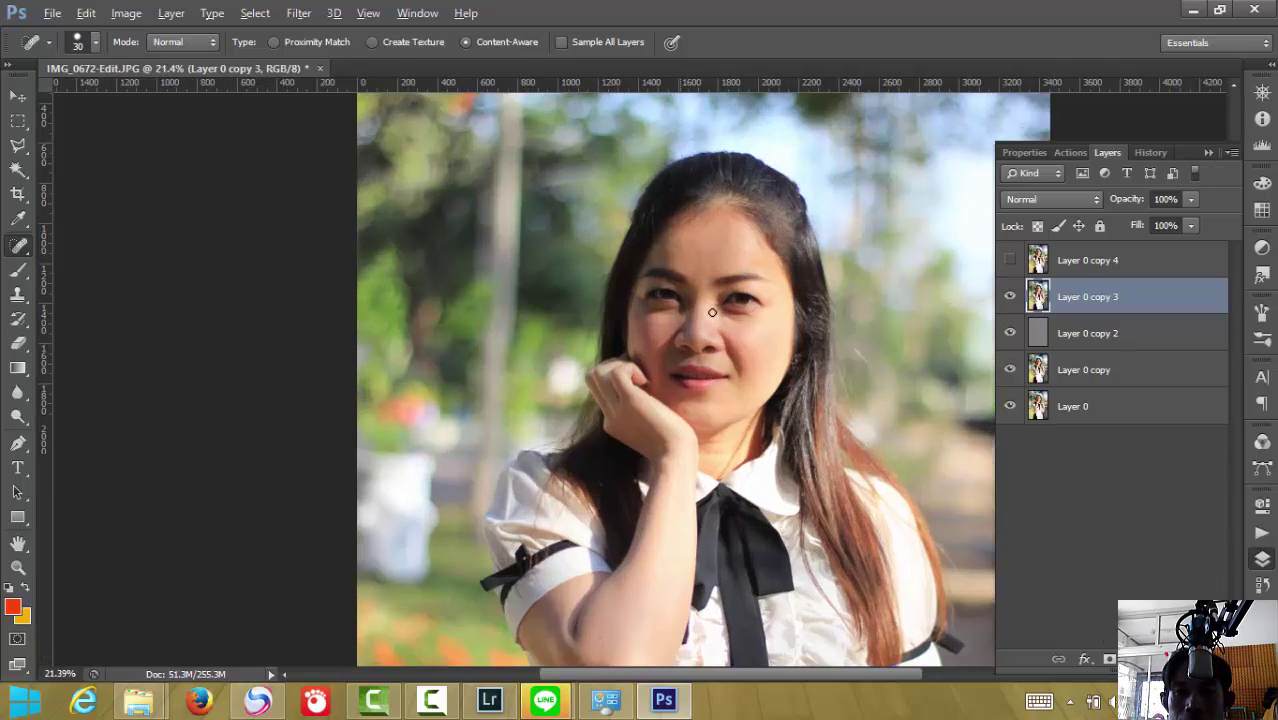
scroll(700, 305, up, 1)
scroll(685, 294, up, 1)
scroll(856, 274, up, 1)
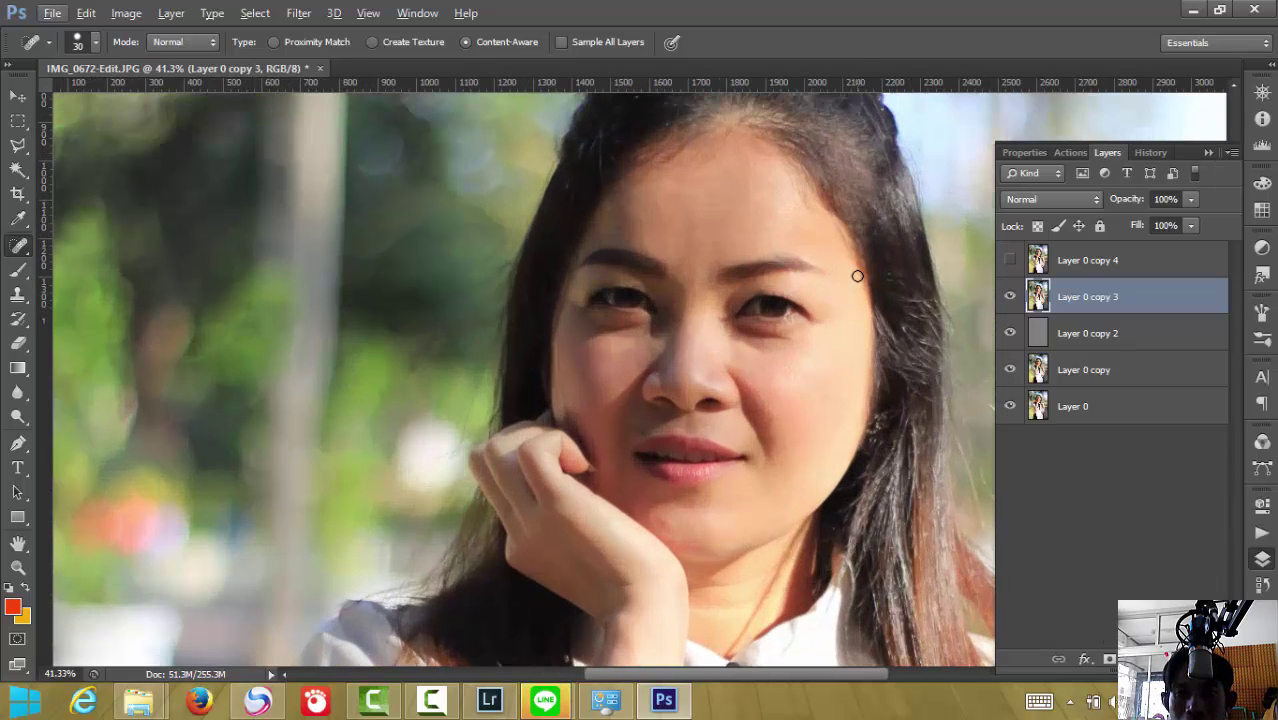
scroll(848, 276, up, 1)
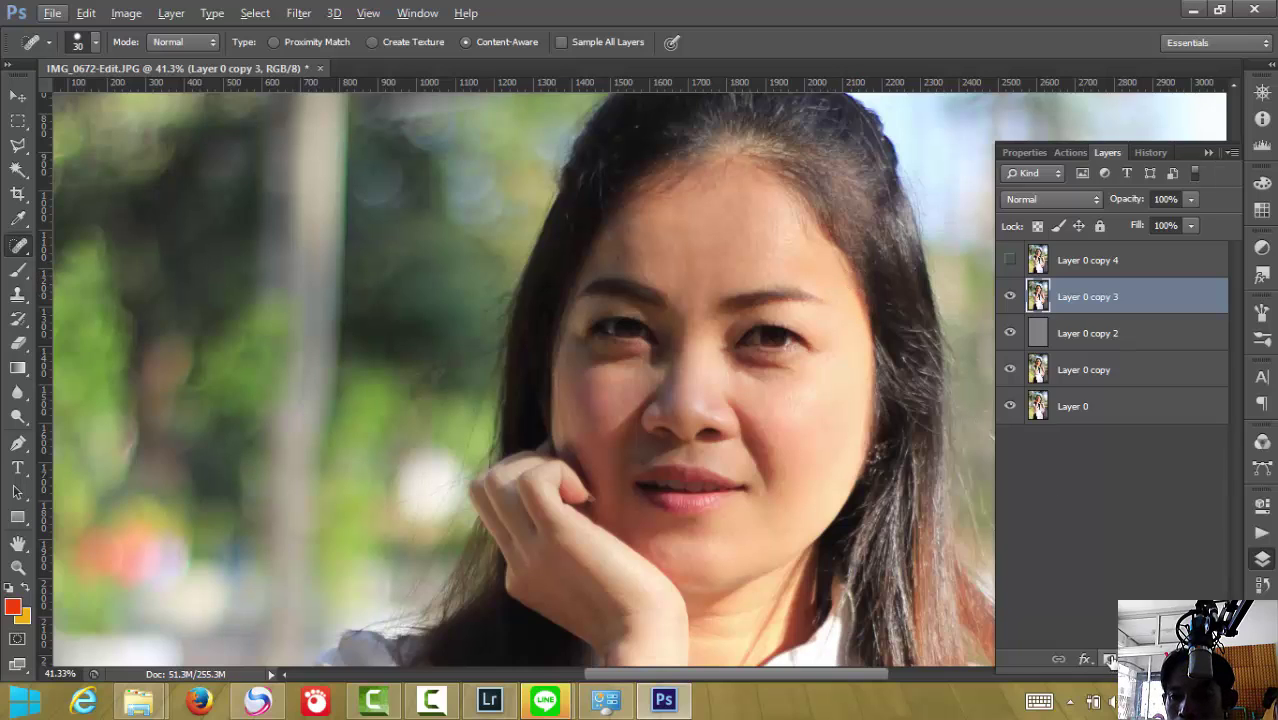
click(1109, 660)
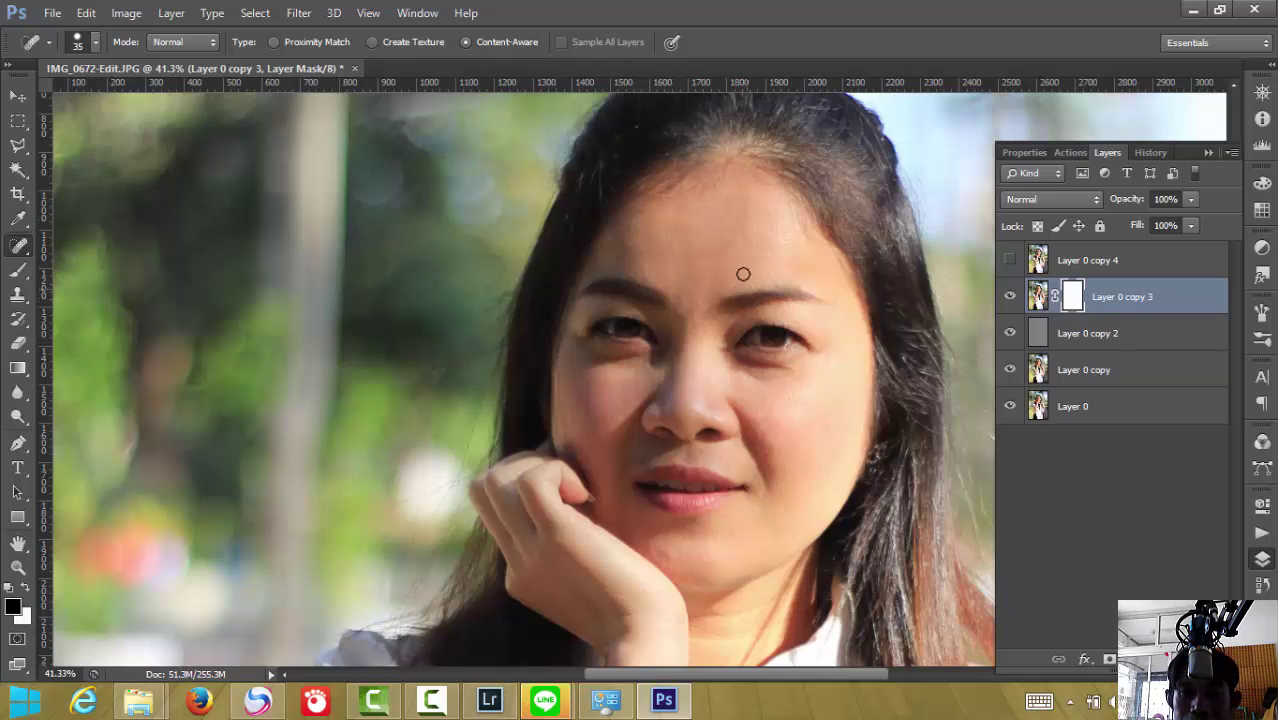
key(bracketright)
key(bracketright)
key(bracketright)
mouse_move(725, 191)
mouse_down()
mouse_move(728, 210)
mouse_move(628, 220)
mouse_move(599, 257)
mouse_move(676, 274)
mouse_move(693, 363)
mouse_move(683, 402)
mouse_move(688, 302)
mouse_move(625, 260)
mouse_move(696, 217)
mouse_move(642, 239)
mouse_up()
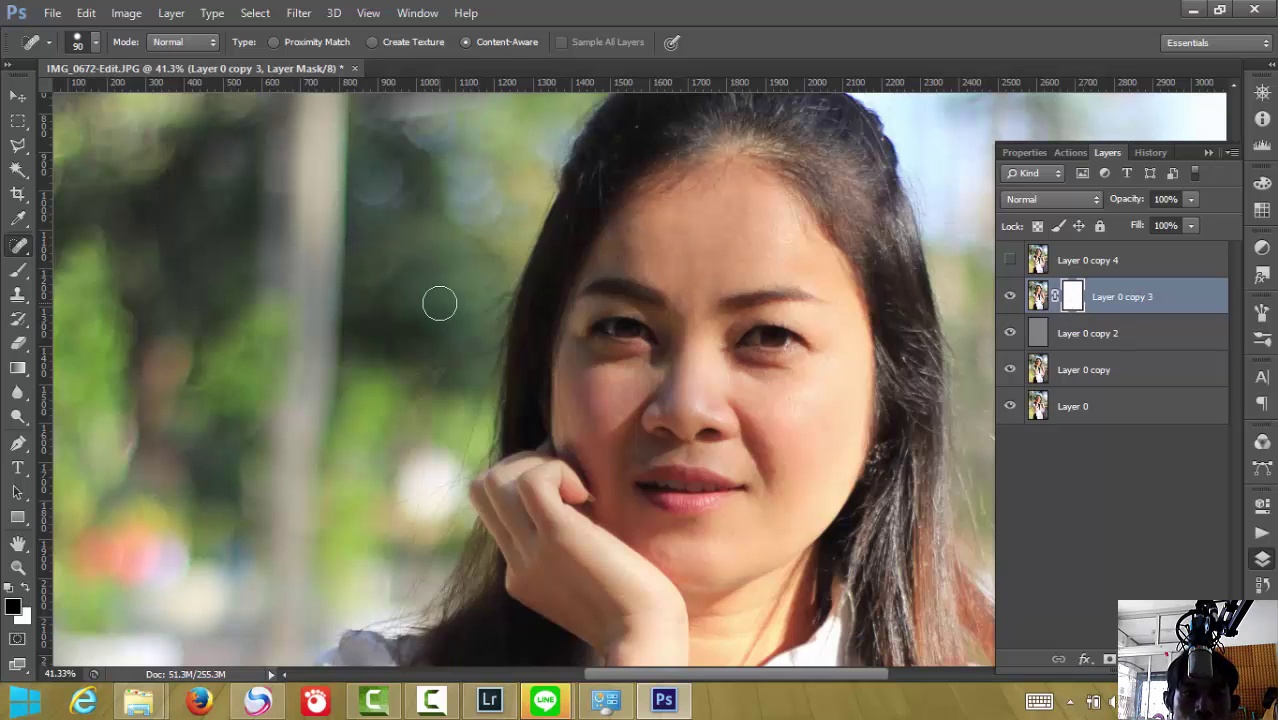
Switch to the Brush tool with a hard round tip
click(19, 272)
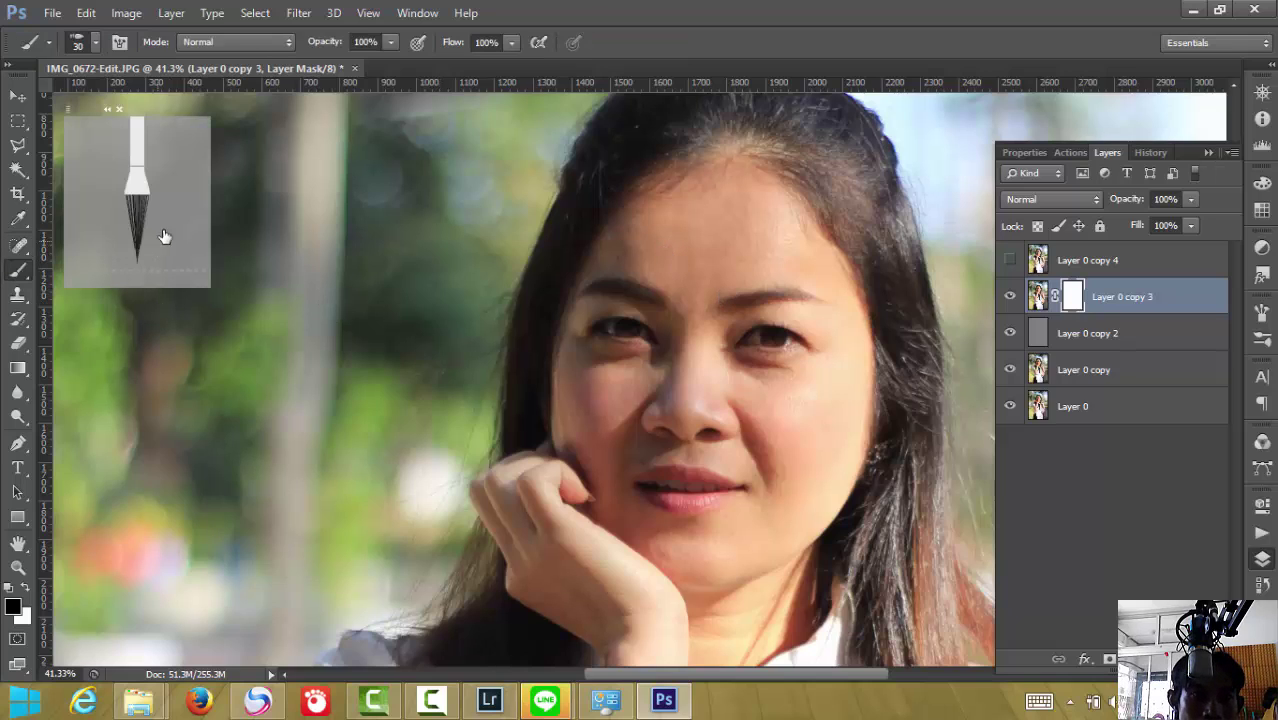
click(94, 41)
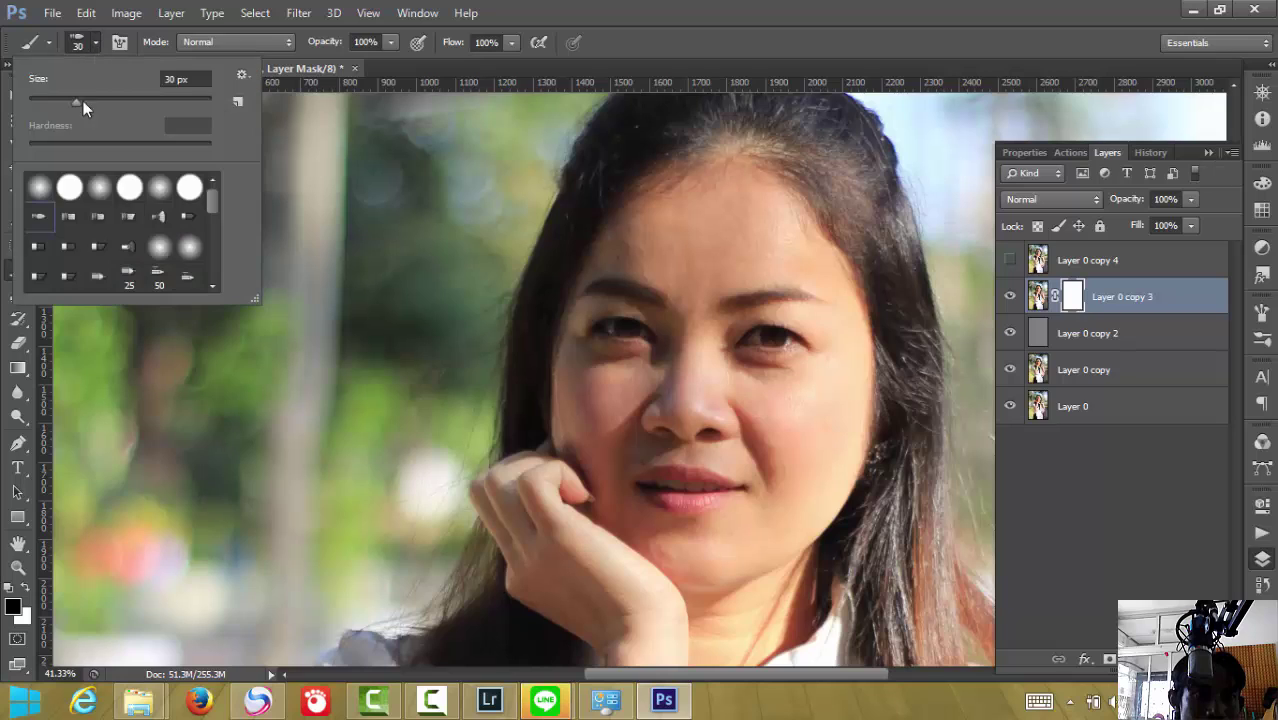
click(67, 188)
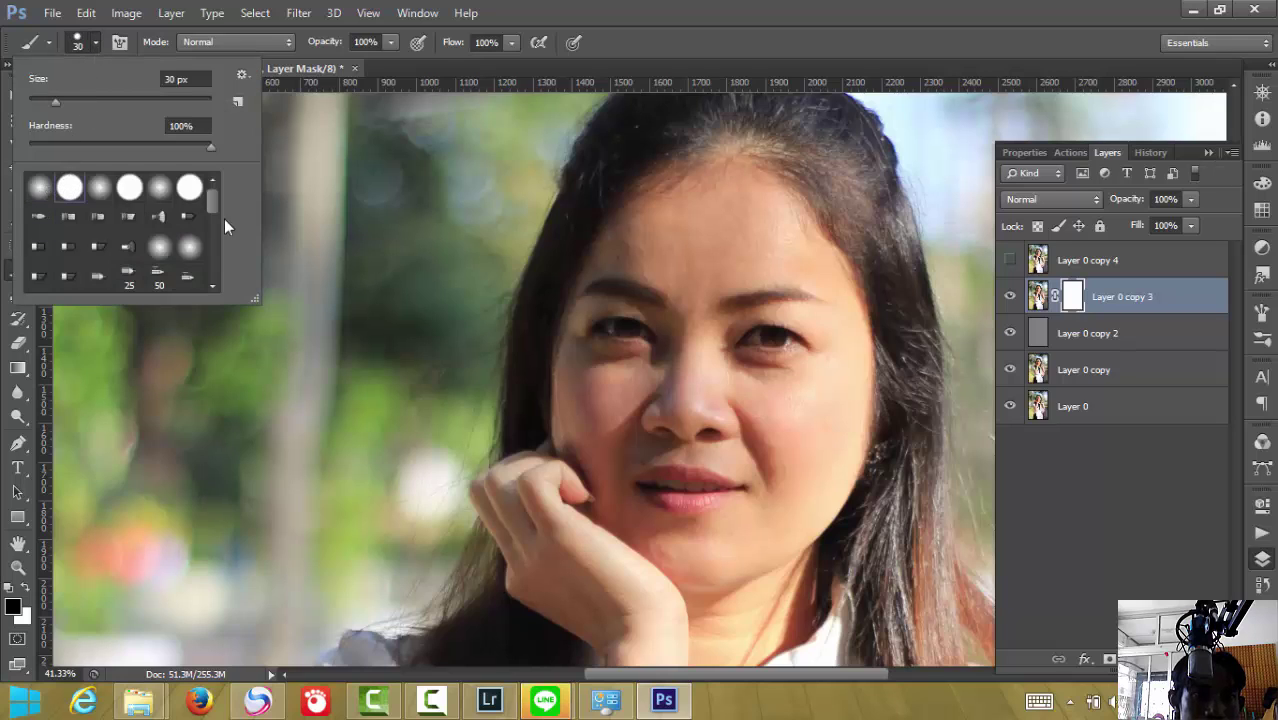
click(688, 223)
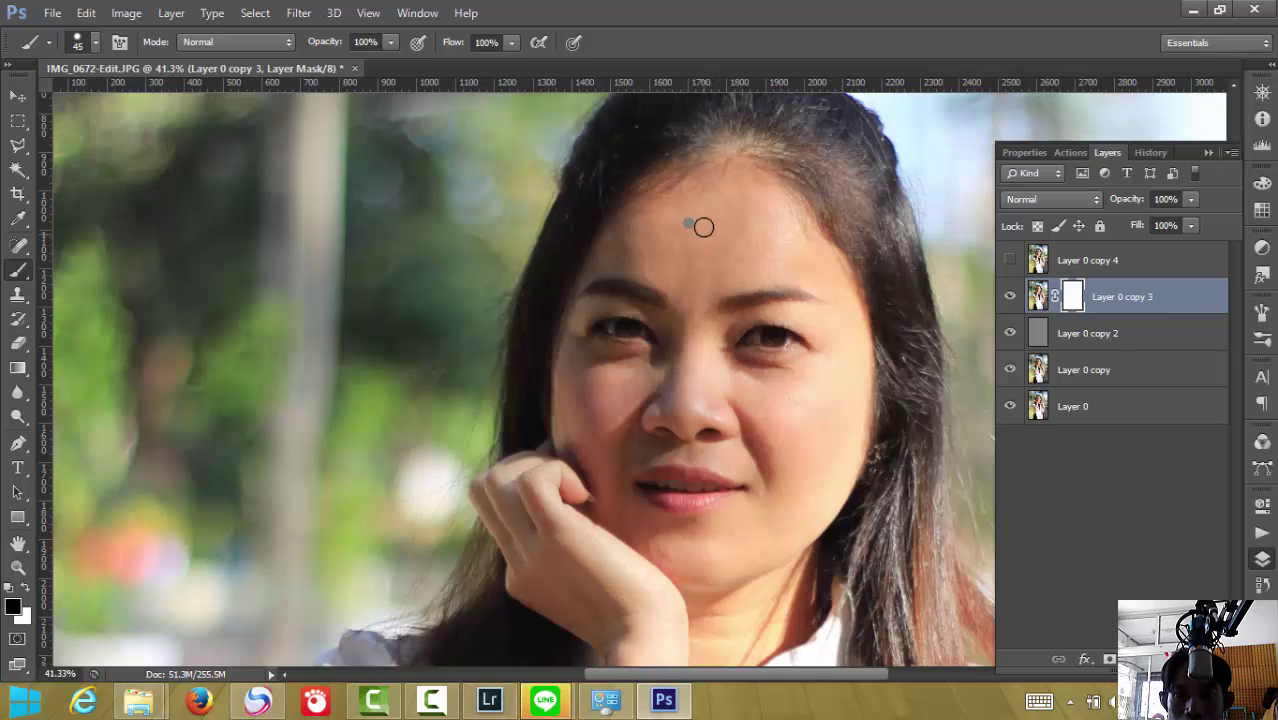
Paint black on the mask over the whole forehead and between the brows
mouse_move(726, 185)
mouse_down()
mouse_move(682, 200)
mouse_move(684, 331)
mouse_up()
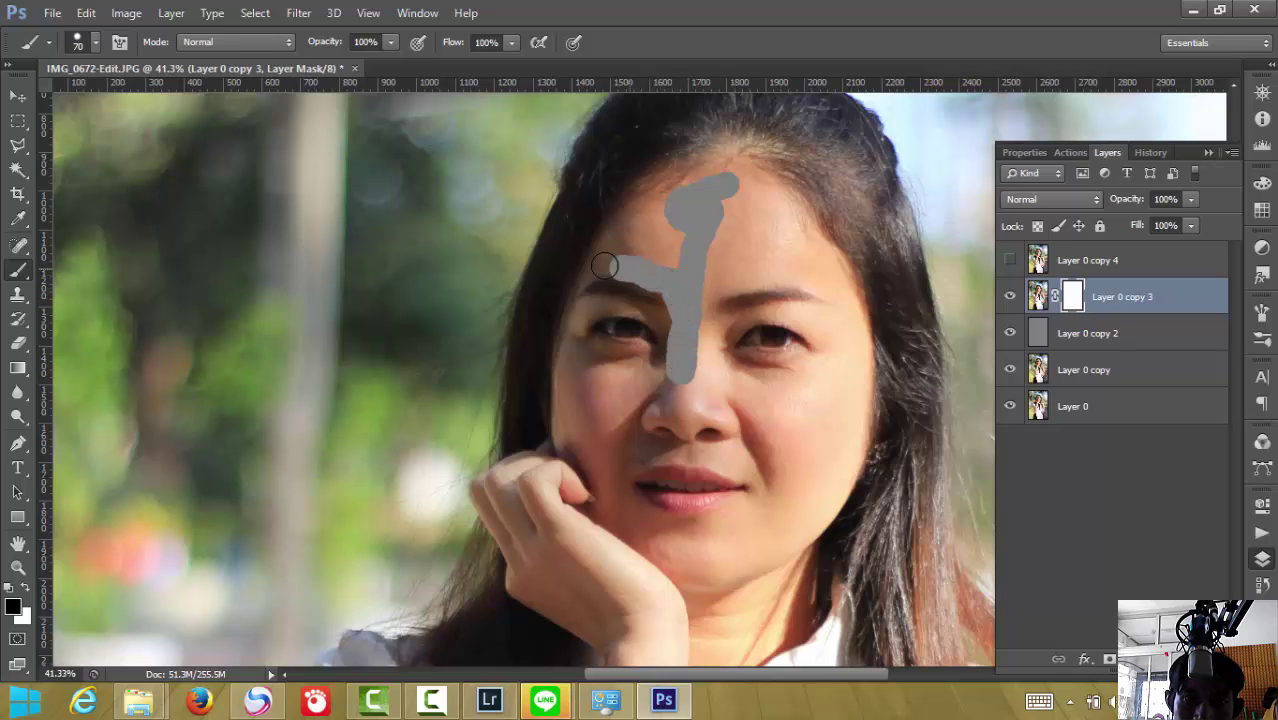
drag(610, 251, 637, 220)
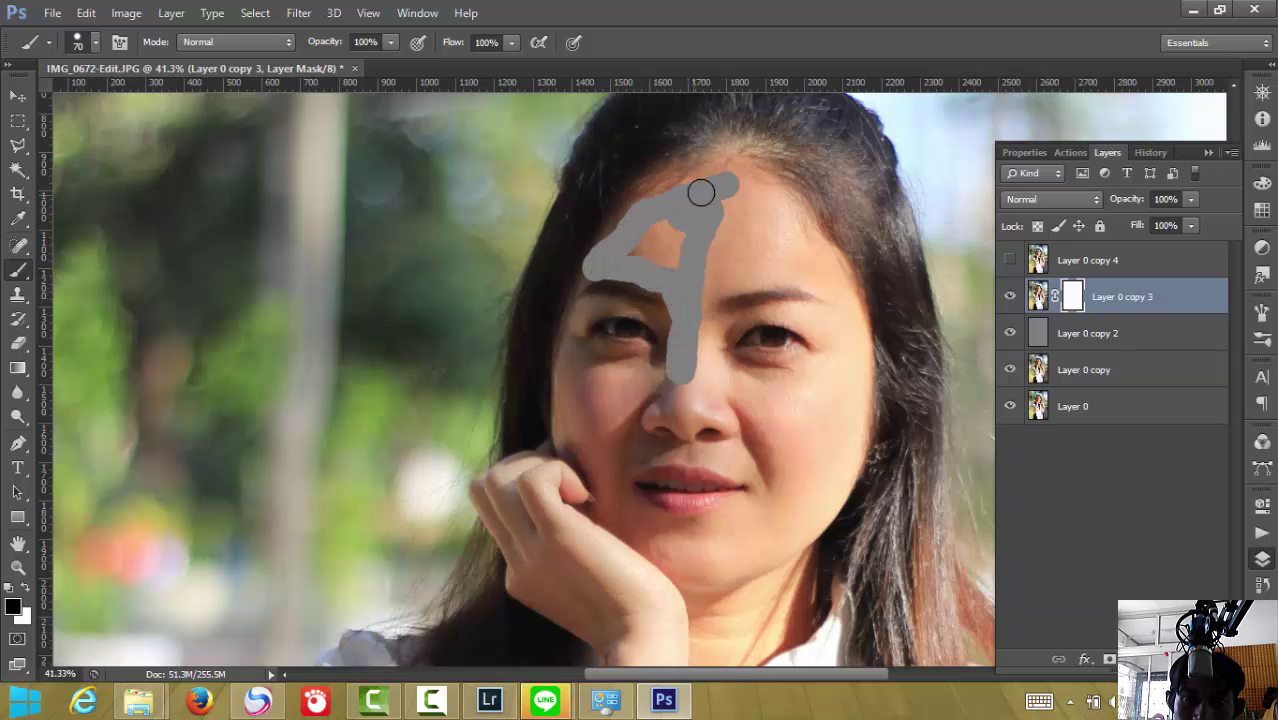
drag(700, 192, 743, 181)
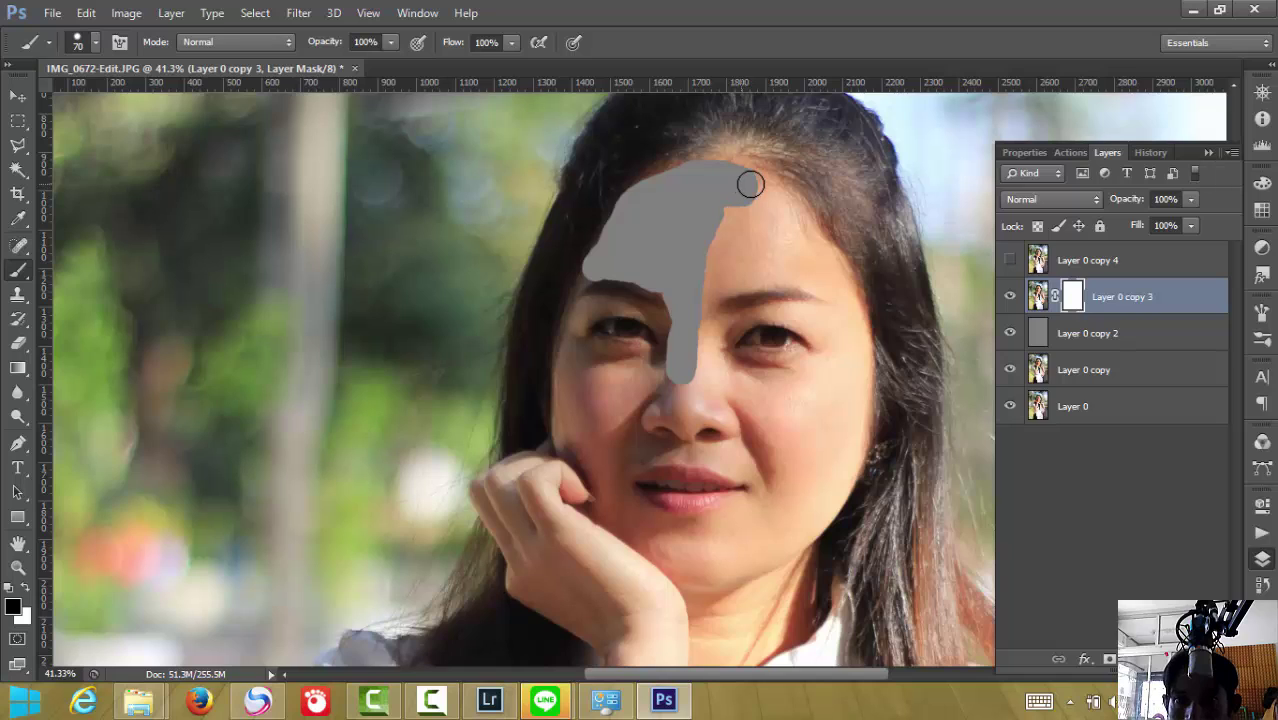
mouse_move(767, 199)
mouse_down()
mouse_move(816, 253)
mouse_move(785, 203)
mouse_up()
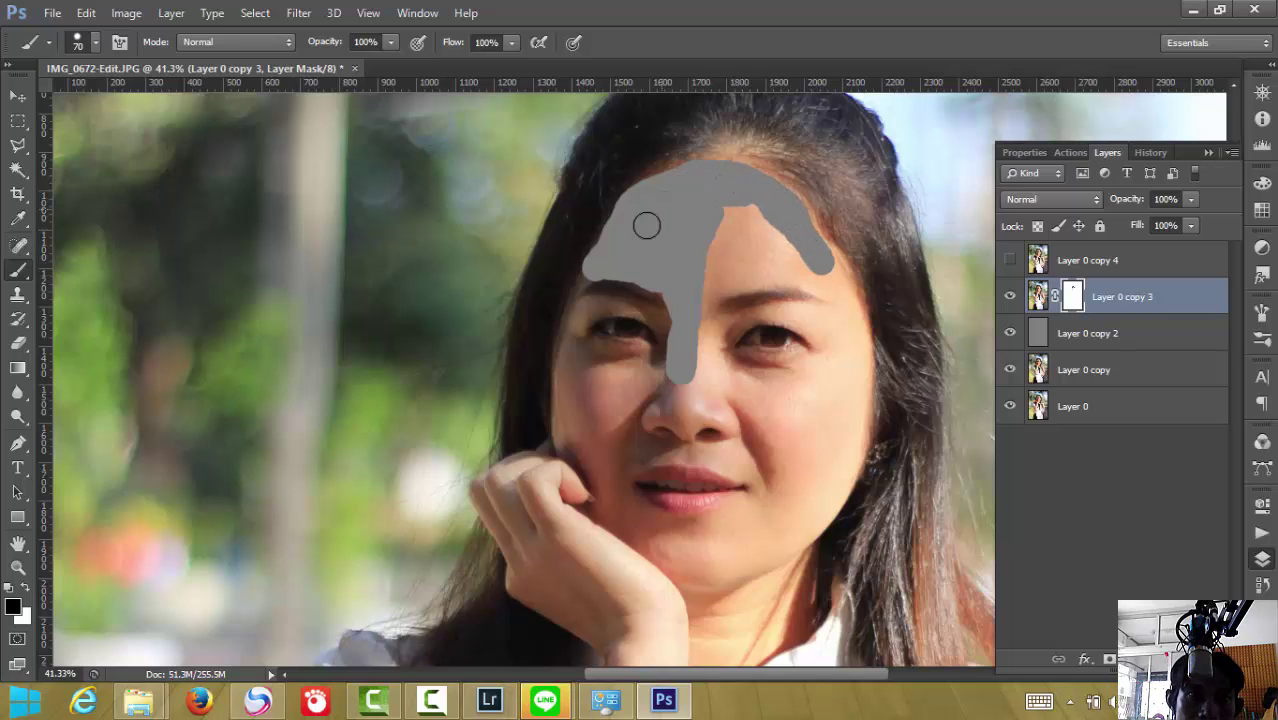
click(96, 41)
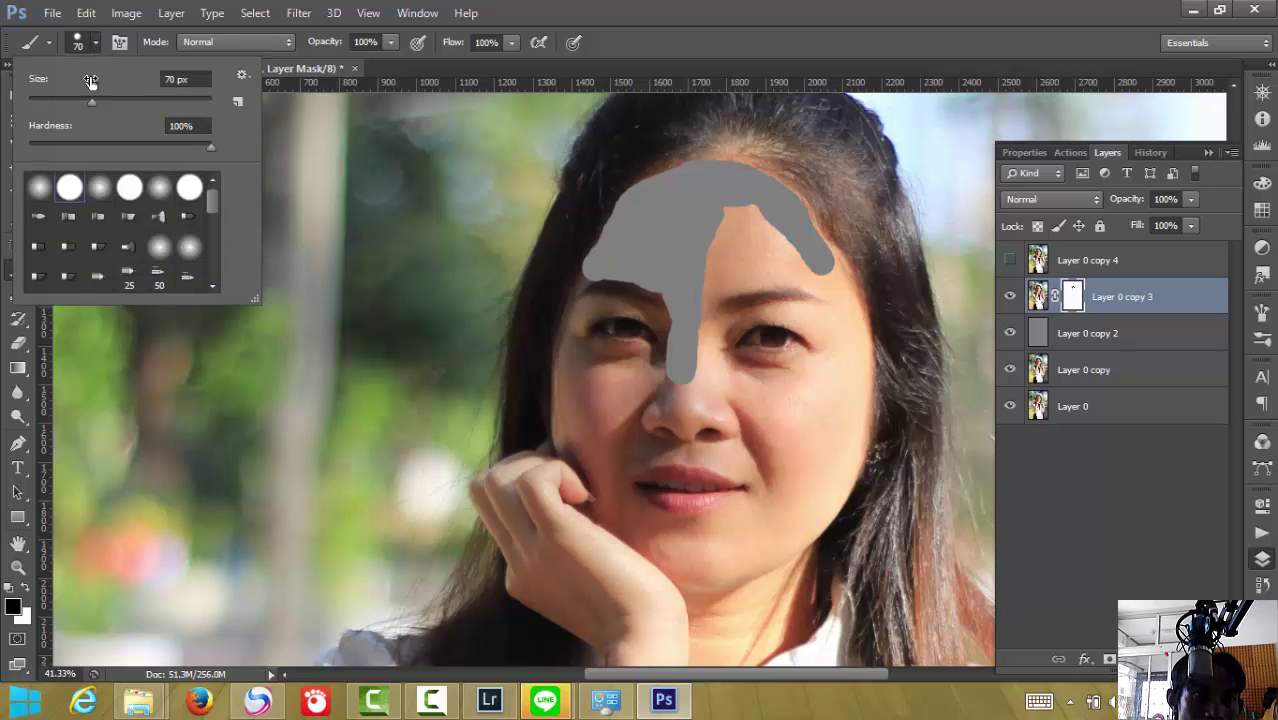
click(712, 194)
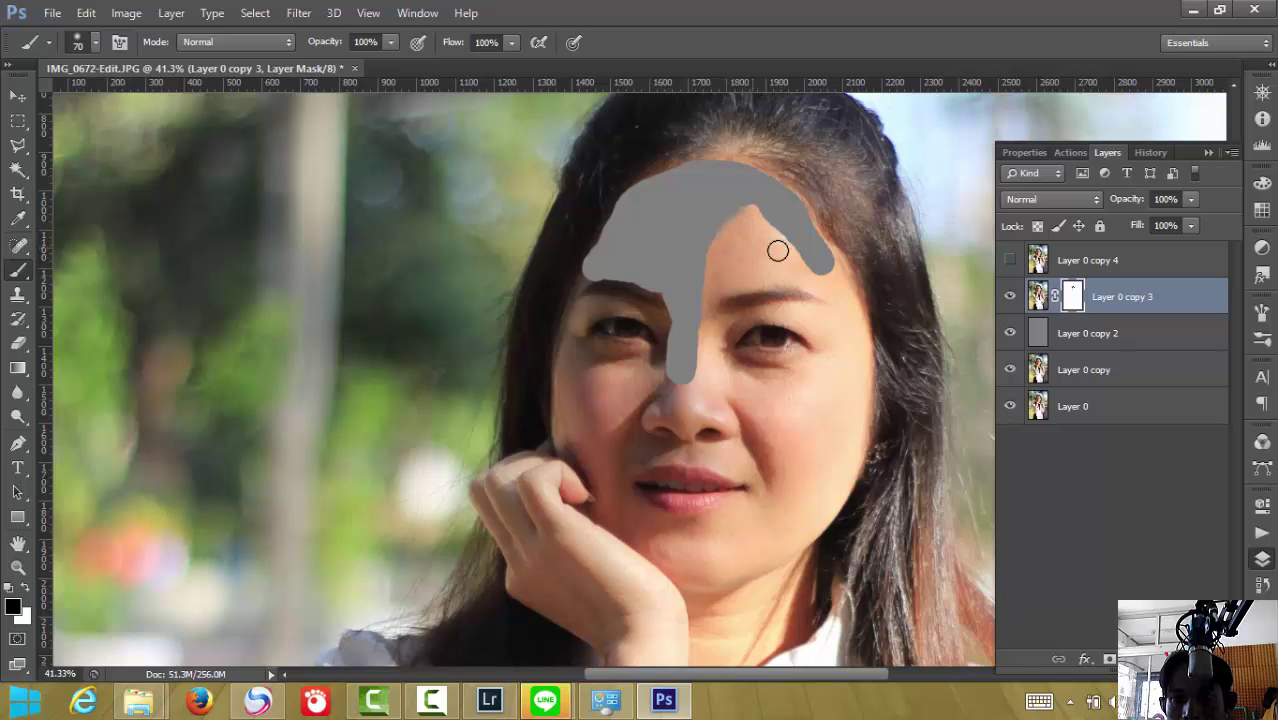
mouse_move(714, 276)
mouse_down()
mouse_move(767, 265)
mouse_move(699, 265)
mouse_move(741, 233)
mouse_up()
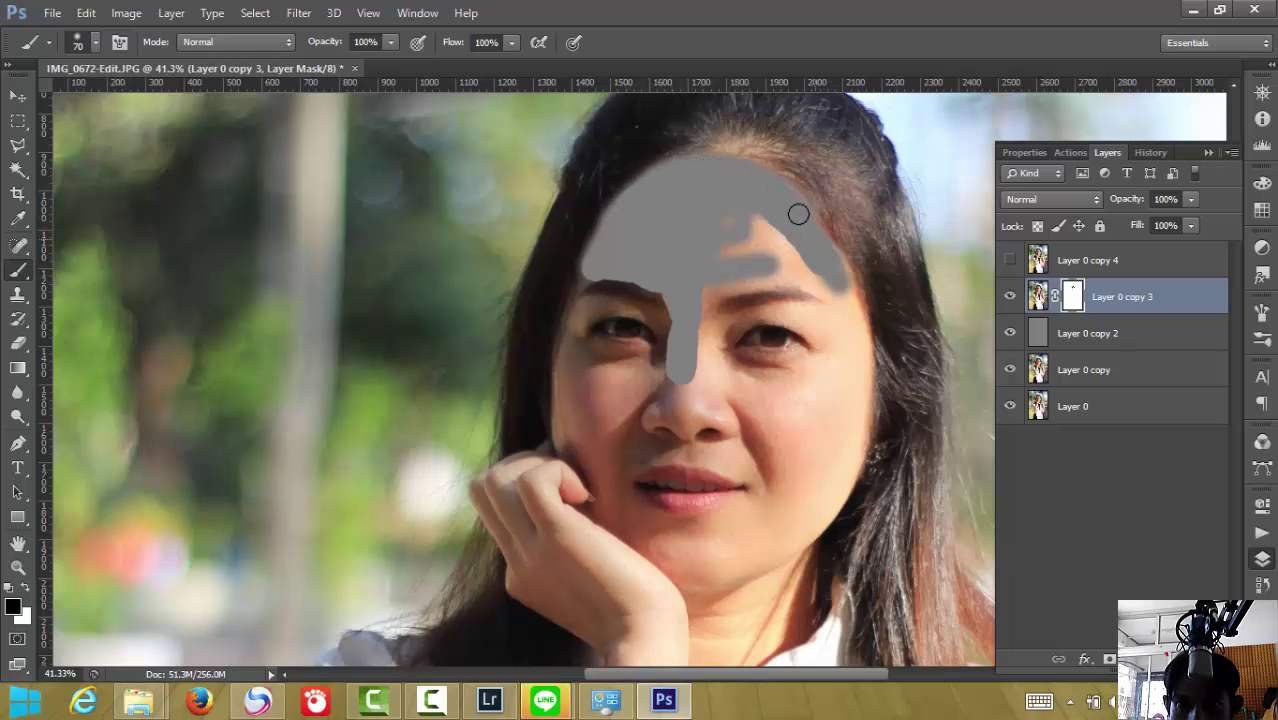
mouse_move(798, 214)
mouse_down()
mouse_move(822, 288)
mouse_move(765, 277)
mouse_move(720, 298)
mouse_up()
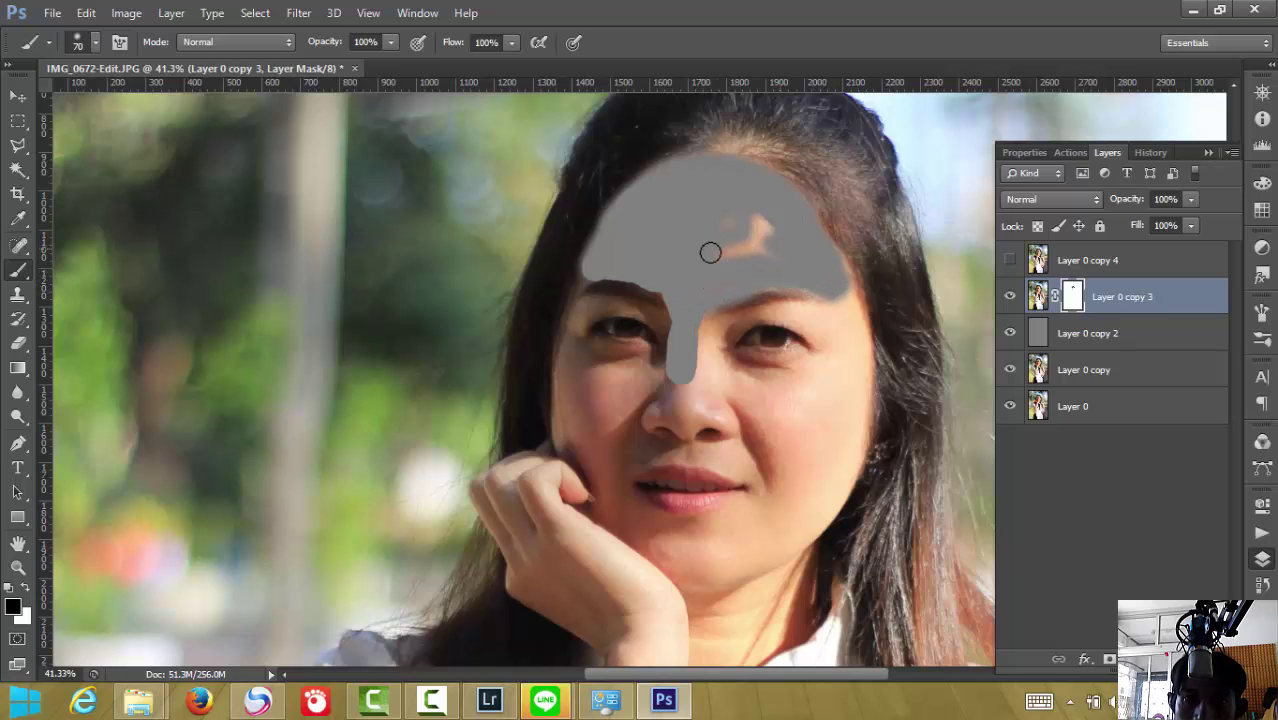
drag(710, 252, 772, 254)
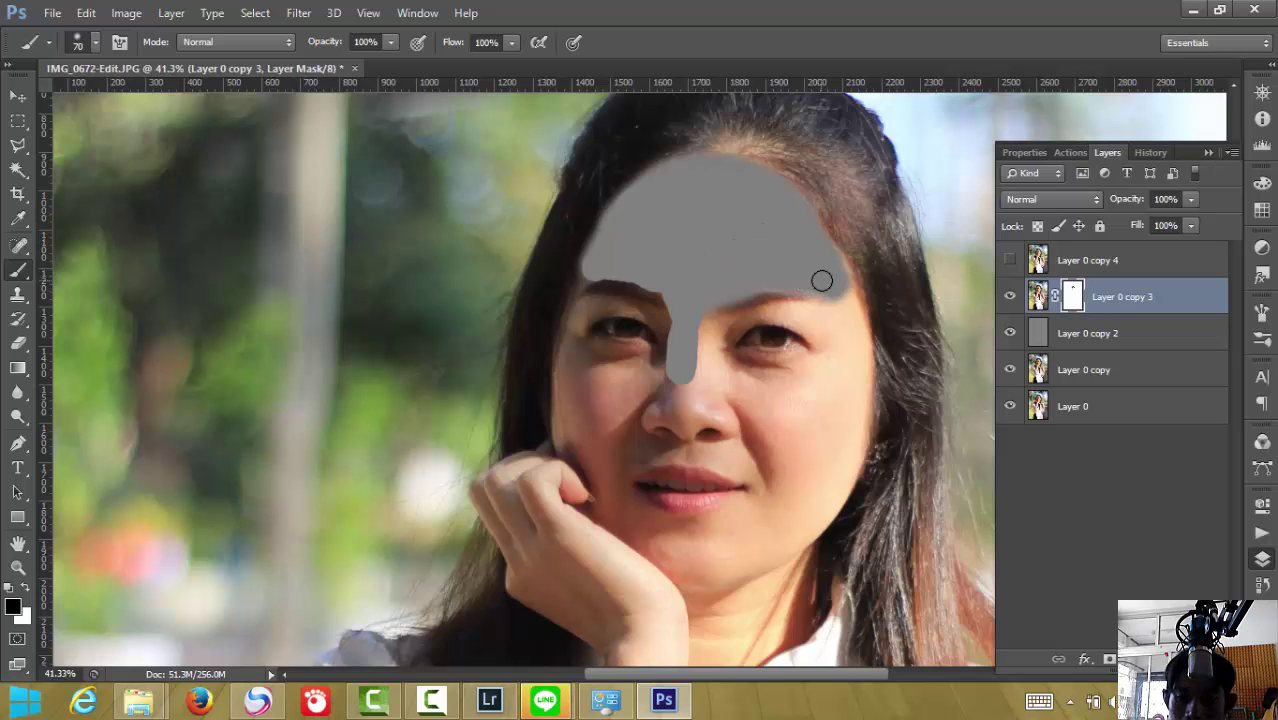
Refine the mask along and just below the left eyebrow
scroll(767, 278, up, 5)
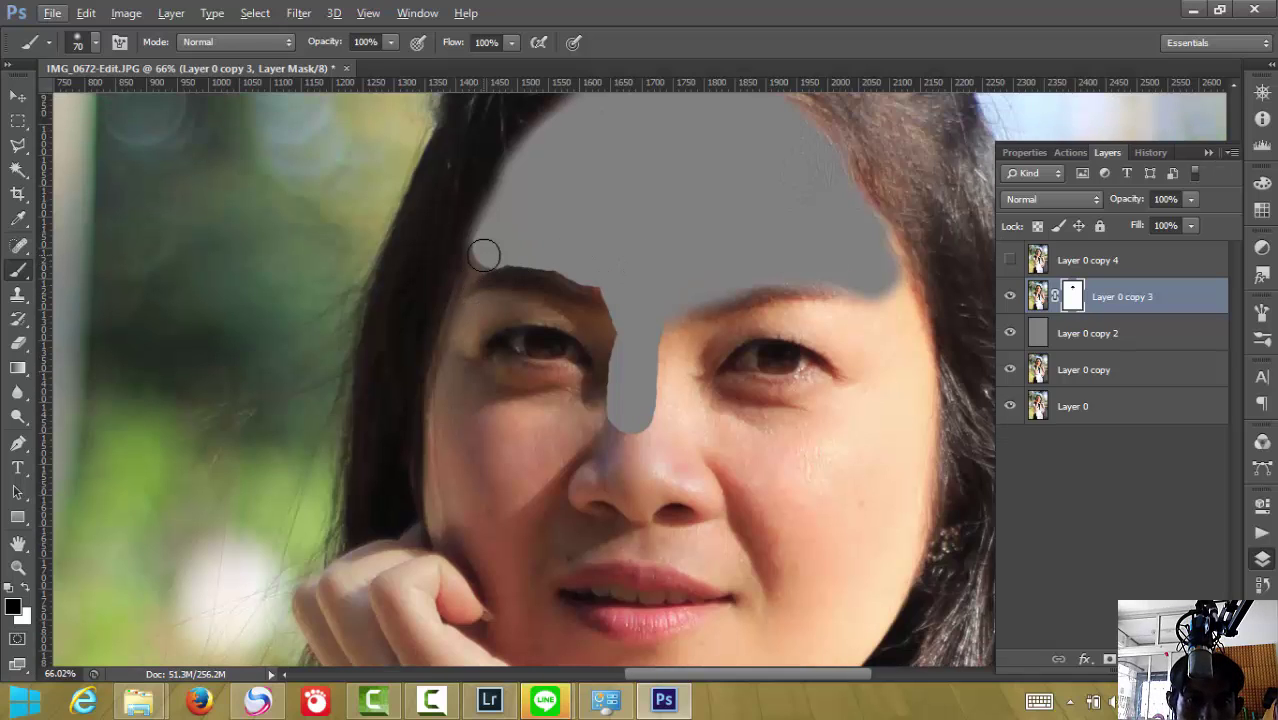
drag(543, 259, 619, 287)
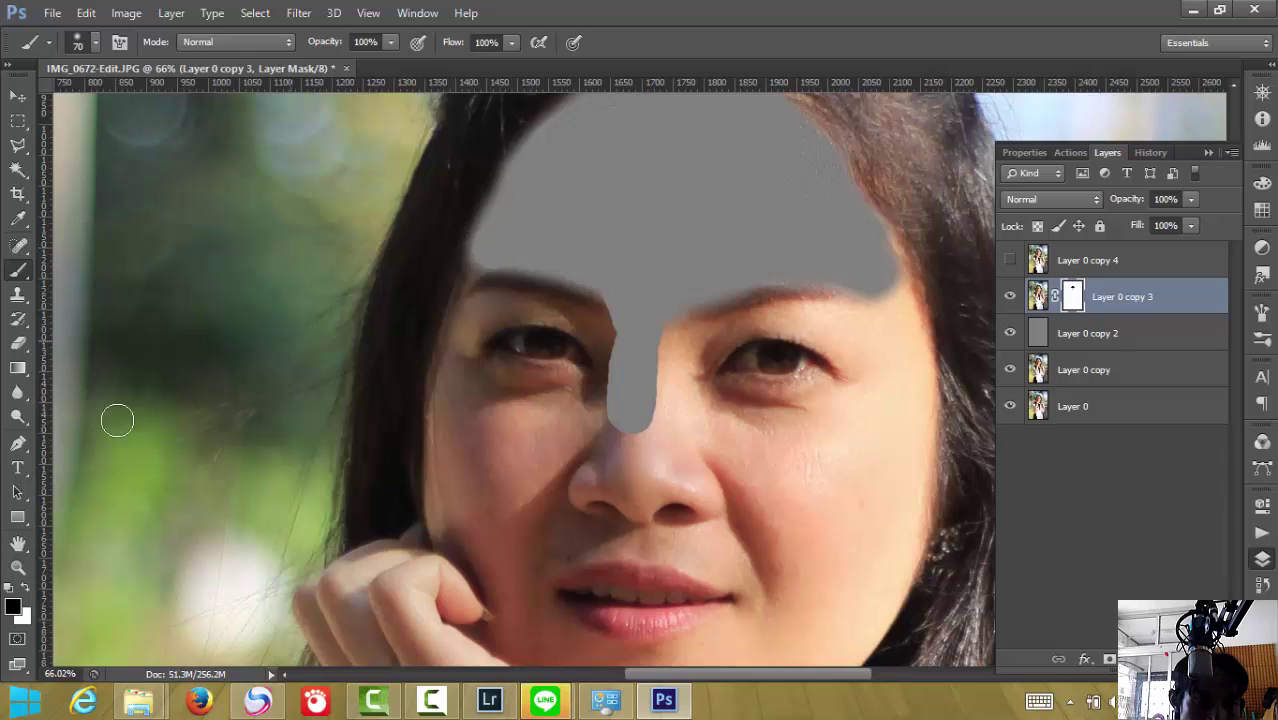
click(25, 613)
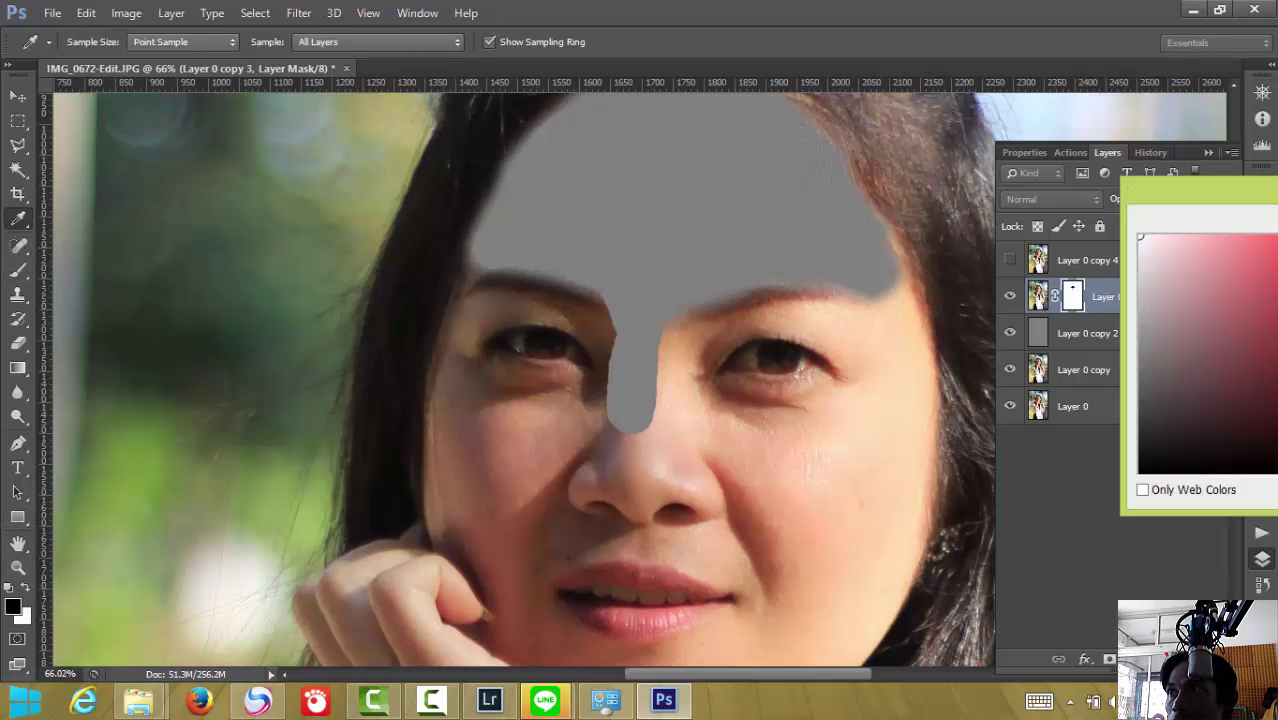
key(Escape)
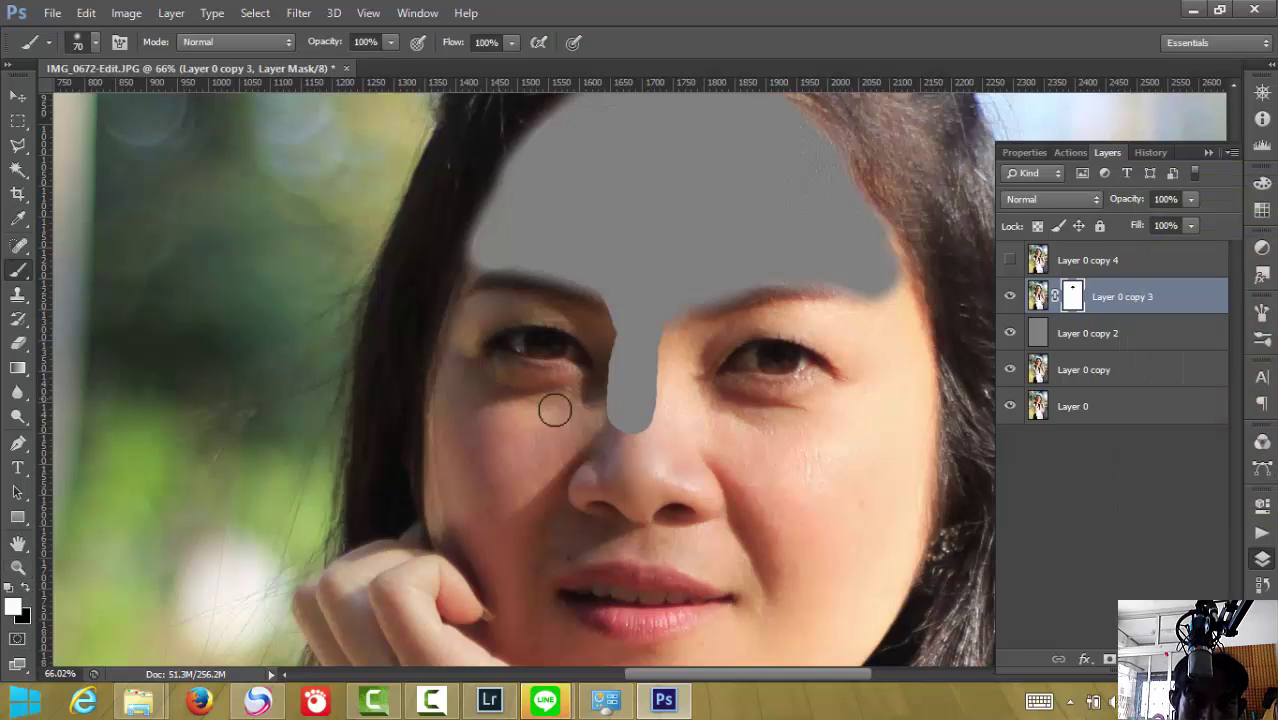
drag(575, 299, 483, 288)
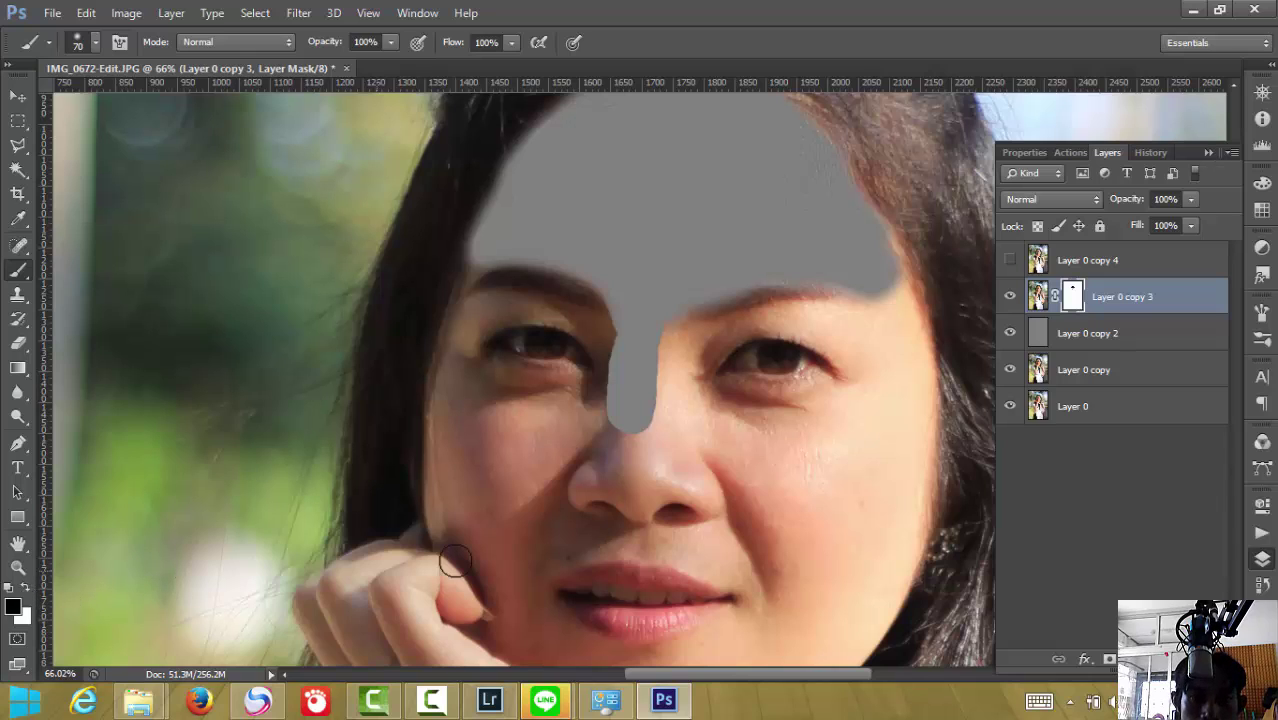
mouse_move(466, 323)
mouse_down()
mouse_move(562, 313)
mouse_move(645, 371)
mouse_move(656, 334)
mouse_move(665, 415)
mouse_move(690, 348)
mouse_move(760, 322)
mouse_move(815, 318)
mouse_move(897, 379)
mouse_move(850, 320)
mouse_move(703, 340)
mouse_up()
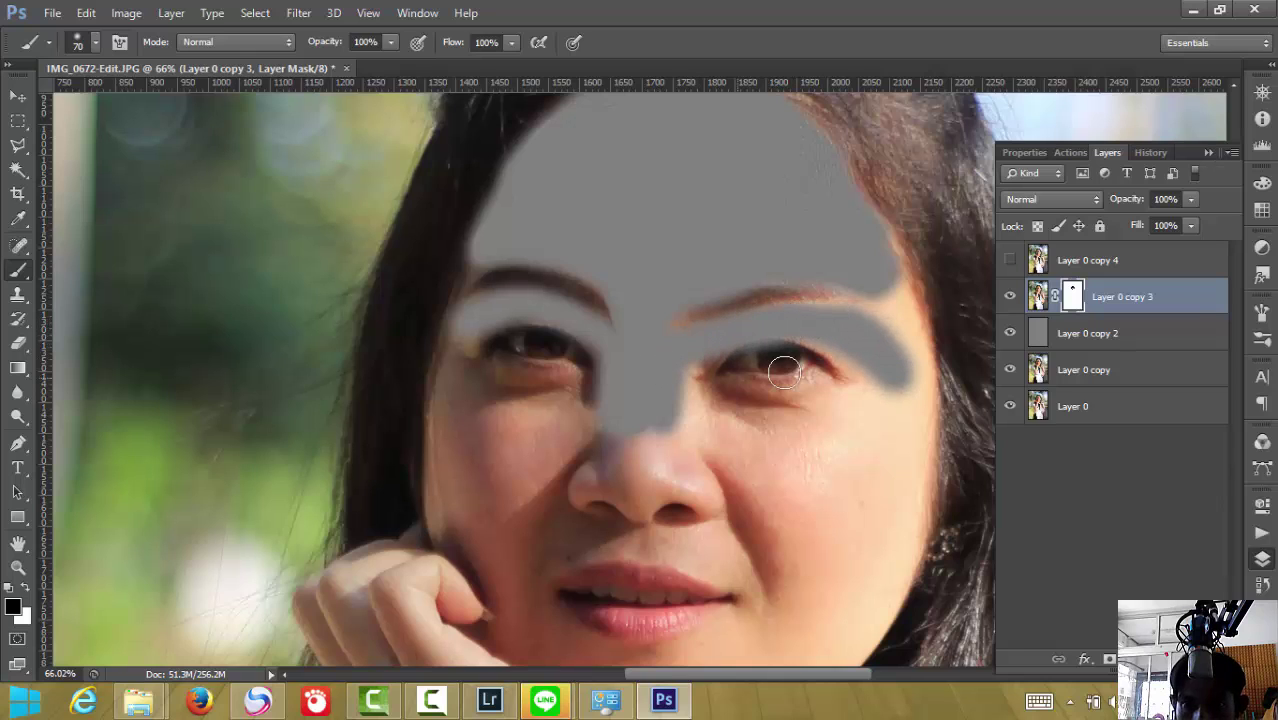
Mask past the right brow, the right cheek, under the left eye, and the nose
mouse_move(846, 315)
mouse_down()
mouse_move(883, 296)
mouse_move(901, 374)
mouse_move(870, 576)
mouse_move(904, 430)
mouse_move(900, 304)
mouse_up()
mouse_move(916, 399)
mouse_down()
mouse_move(907, 513)
mouse_move(876, 602)
mouse_move(839, 653)
mouse_move(883, 376)
mouse_move(862, 414)
mouse_move(870, 371)
mouse_move(832, 337)
mouse_move(881, 402)
mouse_move(727, 417)
mouse_move(684, 395)
mouse_move(688, 374)
mouse_move(739, 402)
mouse_move(833, 393)
mouse_move(756, 402)
mouse_up()
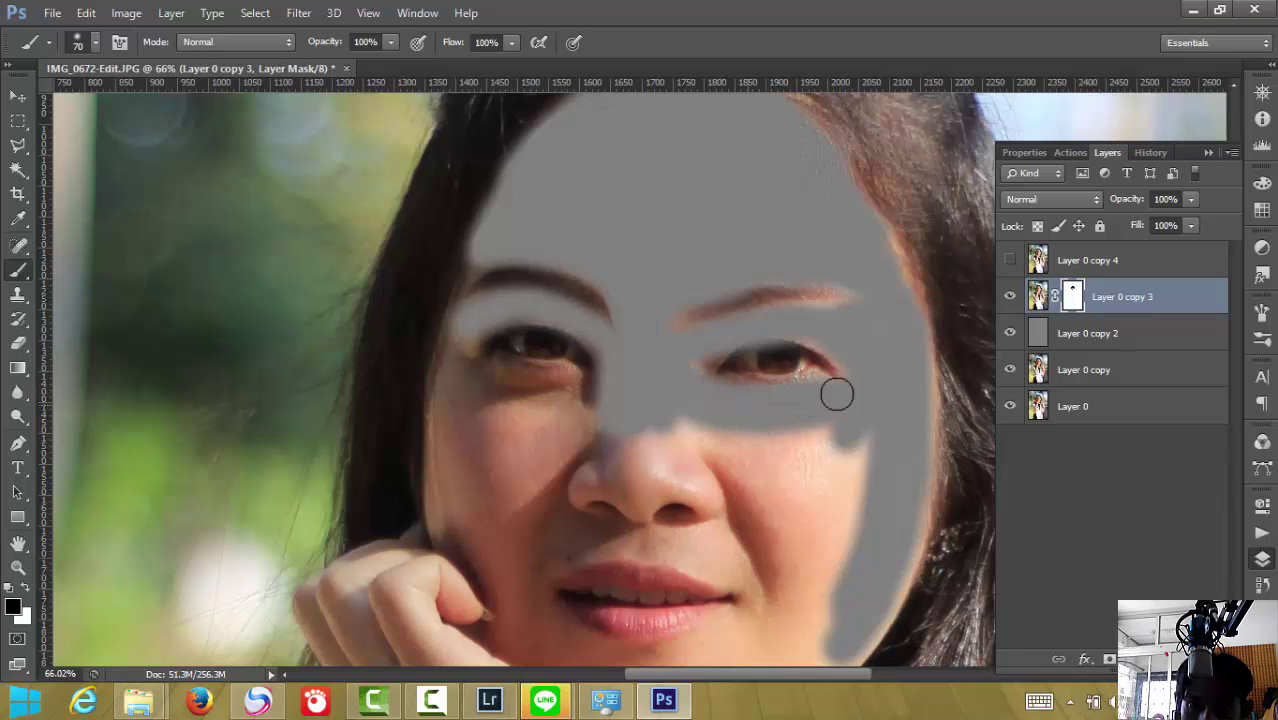
mouse_move(593, 407)
mouse_down()
mouse_move(593, 379)
mouse_move(465, 359)
mouse_move(559, 377)
mouse_move(573, 414)
mouse_move(468, 376)
mouse_move(445, 422)
mouse_move(445, 522)
mouse_move(487, 562)
mouse_move(511, 613)
mouse_move(499, 451)
mouse_move(474, 491)
mouse_move(488, 535)
mouse_move(476, 402)
mouse_move(462, 502)
mouse_move(471, 439)
mouse_move(508, 407)
mouse_move(499, 519)
mouse_move(528, 545)
mouse_move(551, 462)
mouse_move(644, 407)
mouse_move(516, 505)
mouse_move(530, 446)
mouse_up()
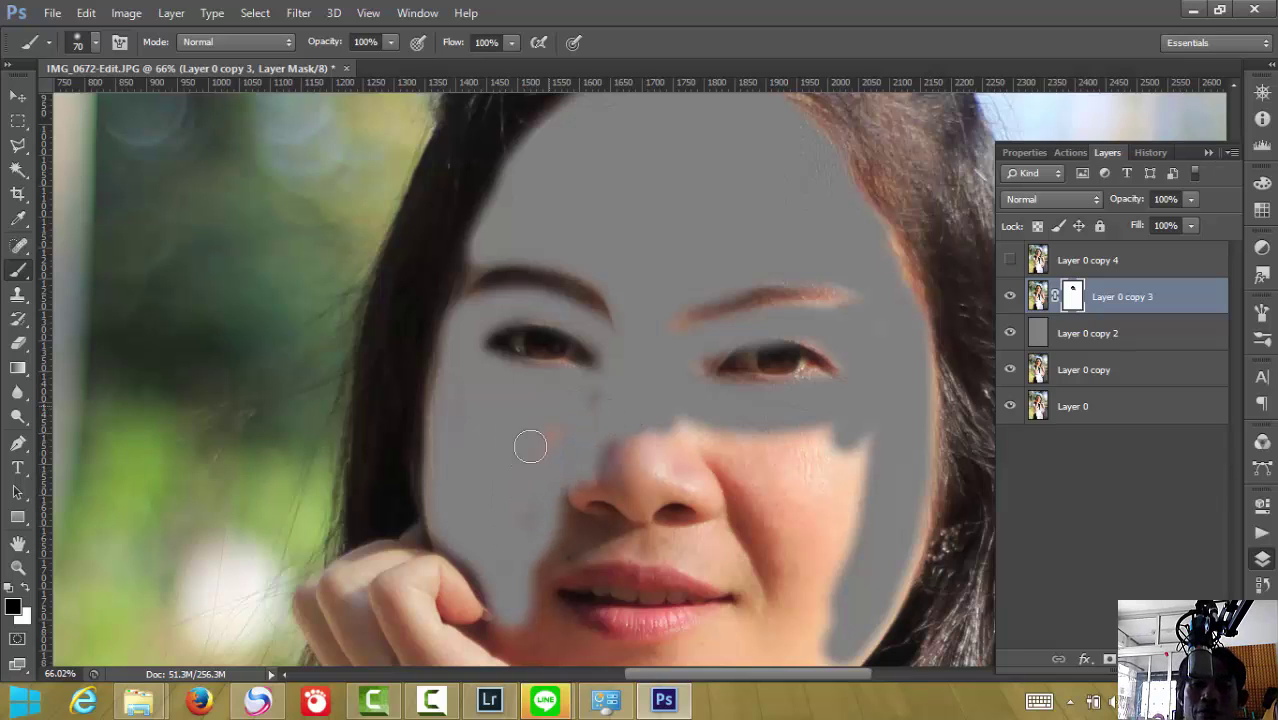
mouse_move(614, 395)
mouse_down()
mouse_move(648, 495)
mouse_move(639, 531)
mouse_move(610, 460)
mouse_move(604, 481)
mouse_move(553, 508)
mouse_move(608, 528)
mouse_move(637, 521)
mouse_move(578, 526)
mouse_up()
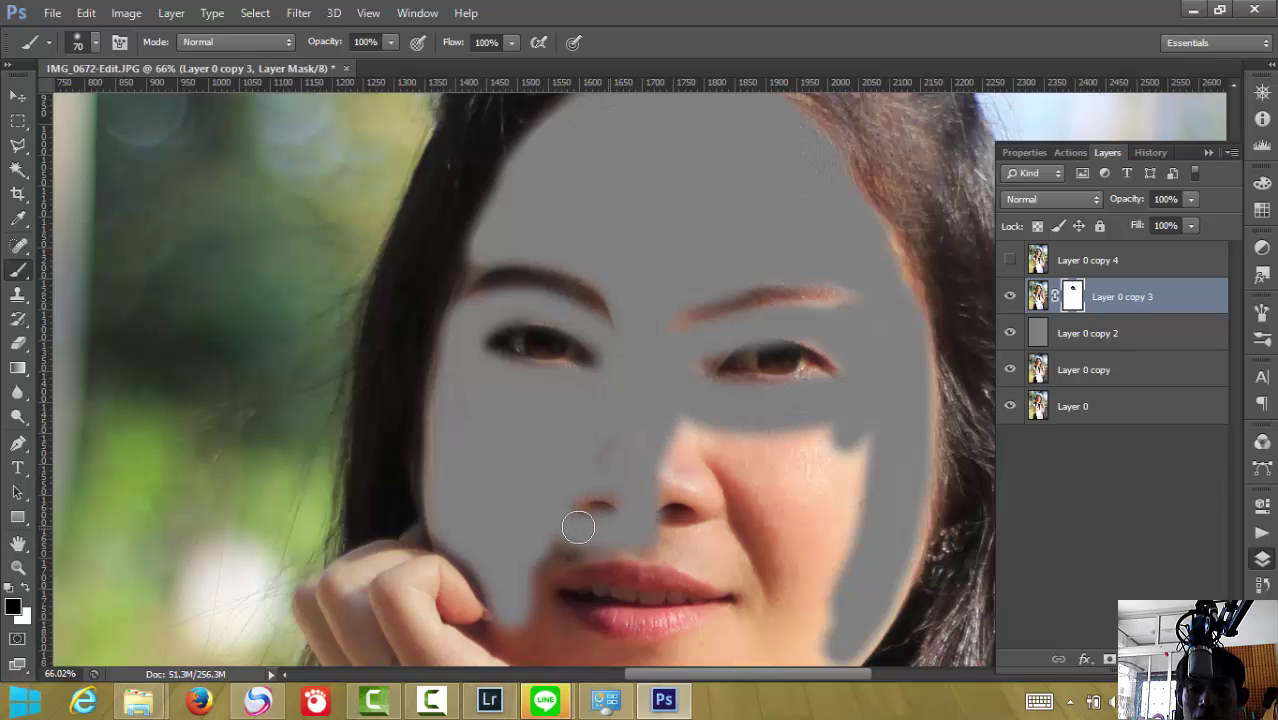
mouse_move(640, 471)
mouse_down()
mouse_move(662, 455)
mouse_move(705, 475)
mouse_move(725, 520)
mouse_move(662, 542)
mouse_move(722, 525)
mouse_move(689, 486)
mouse_move(790, 445)
mouse_move(687, 405)
mouse_move(847, 422)
mouse_move(841, 547)
mouse_move(850, 437)
mouse_move(830, 500)
mouse_move(841, 495)
mouse_move(819, 445)
mouse_move(782, 522)
mouse_move(696, 451)
mouse_move(764, 429)
mouse_move(813, 596)
mouse_move(870, 556)
mouse_move(897, 477)
mouse_up()
Enlarge the brush and paint the mask over the cheek and hand area
key(bracketright)
key(bracketright)
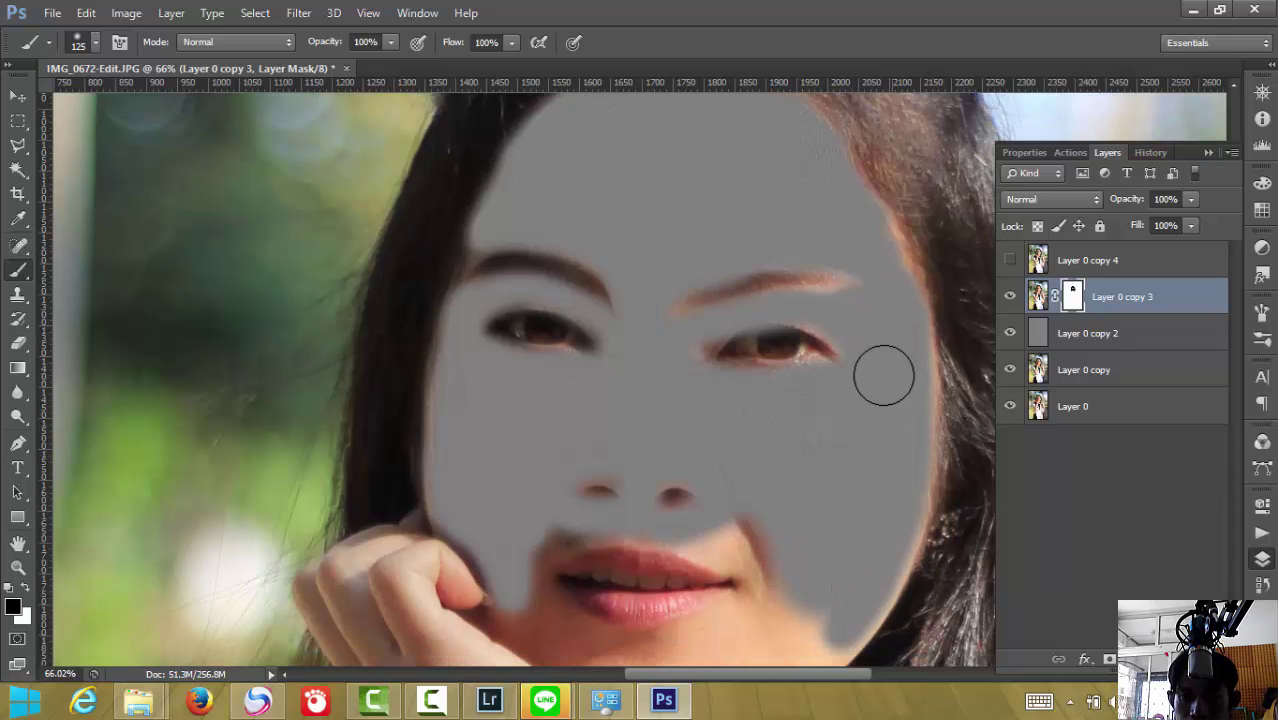
scroll(880, 380, down, 3)
scroll(880, 397, down, 1)
mouse_move(513, 380)
mouse_down()
mouse_move(561, 427)
mouse_move(633, 456)
mouse_move(756, 456)
mouse_move(870, 357)
mouse_move(910, 256)
mouse_move(679, 471)
mouse_move(770, 365)
mouse_move(649, 432)
mouse_move(556, 408)
mouse_move(682, 422)
mouse_move(785, 334)
mouse_move(704, 310)
mouse_move(722, 308)
mouse_move(585, 291)
mouse_move(519, 325)
mouse_move(533, 388)
mouse_move(520, 327)
mouse_move(605, 297)
mouse_move(699, 294)
mouse_move(770, 402)
mouse_move(694, 449)
mouse_up()
scroll(790, 429, down, 3)
scroll(676, 386, down, 2)
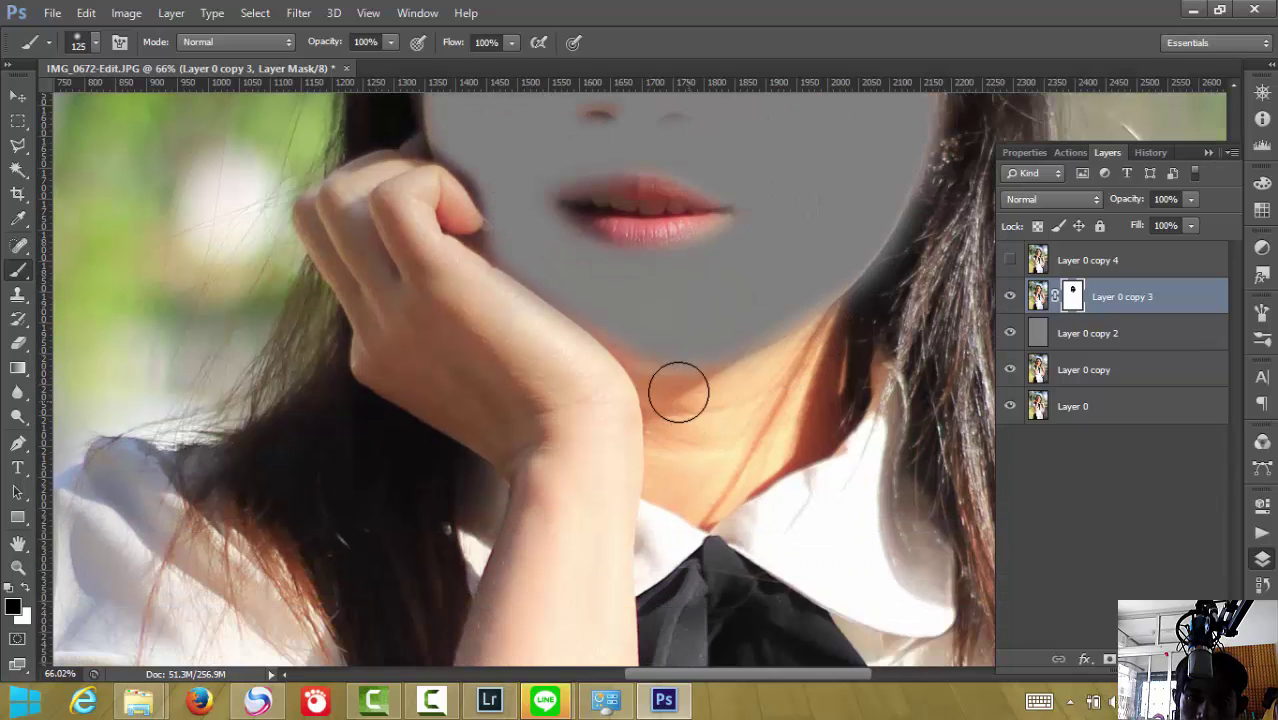
Mask the neck below the chin and the top fingers
mouse_move(662, 396)
mouse_down()
mouse_move(670, 465)
mouse_move(710, 485)
mouse_move(803, 332)
mouse_move(679, 434)
mouse_move(816, 305)
mouse_move(819, 277)
mouse_move(660, 354)
mouse_move(622, 322)
mouse_move(742, 402)
mouse_move(713, 451)
mouse_move(761, 446)
mouse_move(813, 408)
mouse_move(810, 351)
mouse_move(776, 434)
mouse_move(796, 262)
mouse_up()
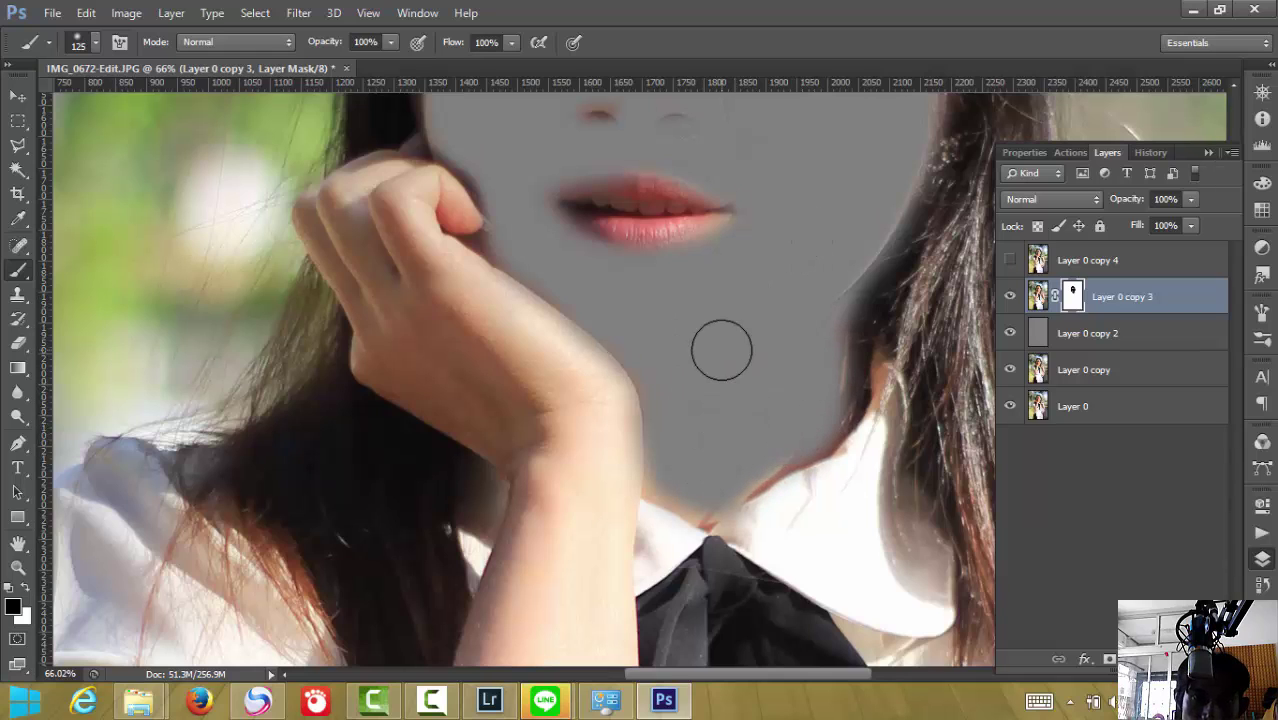
scroll(618, 319, down, 2)
mouse_move(494, 186)
mouse_down()
mouse_move(391, 128)
mouse_move(422, 137)
mouse_move(360, 131)
mouse_move(330, 166)
mouse_move(357, 262)
mouse_move(471, 357)
mouse_move(559, 399)
mouse_move(395, 163)
mouse_move(559, 339)
mouse_move(422, 148)
mouse_move(449, 158)
mouse_move(465, 197)
mouse_move(462, 322)
mouse_move(399, 225)
mouse_move(436, 308)
mouse_move(408, 291)
mouse_move(337, 177)
mouse_move(371, 234)
mouse_move(387, 321)
mouse_move(494, 379)
mouse_move(590, 408)
mouse_move(628, 394)
mouse_move(601, 451)
mouse_up()
mouse_move(559, 288)
mouse_down()
mouse_move(573, 502)
mouse_move(593, 391)
mouse_up()
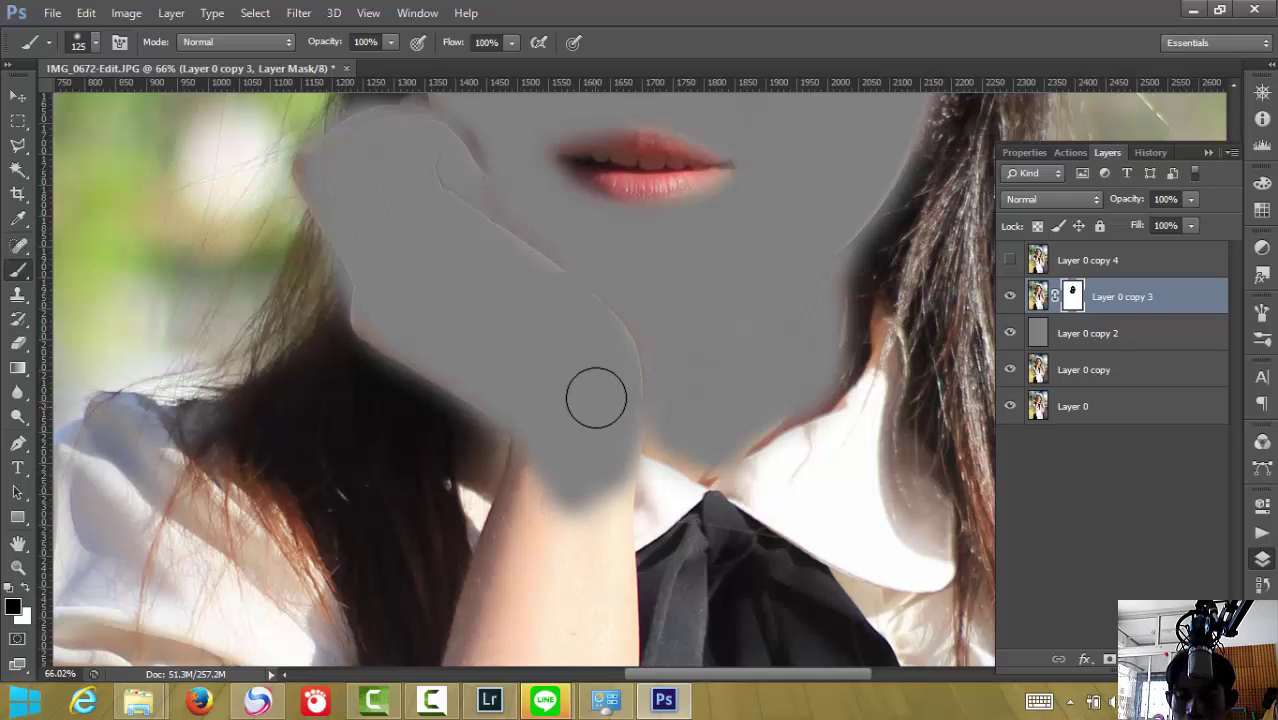
scroll(597, 383, down, 2)
scroll(601, 375, down, 3)
scroll(533, 502, down, 1)
Mask the armpit crease and up the upper arm to its top edge
scroll(511, 508, down, 2)
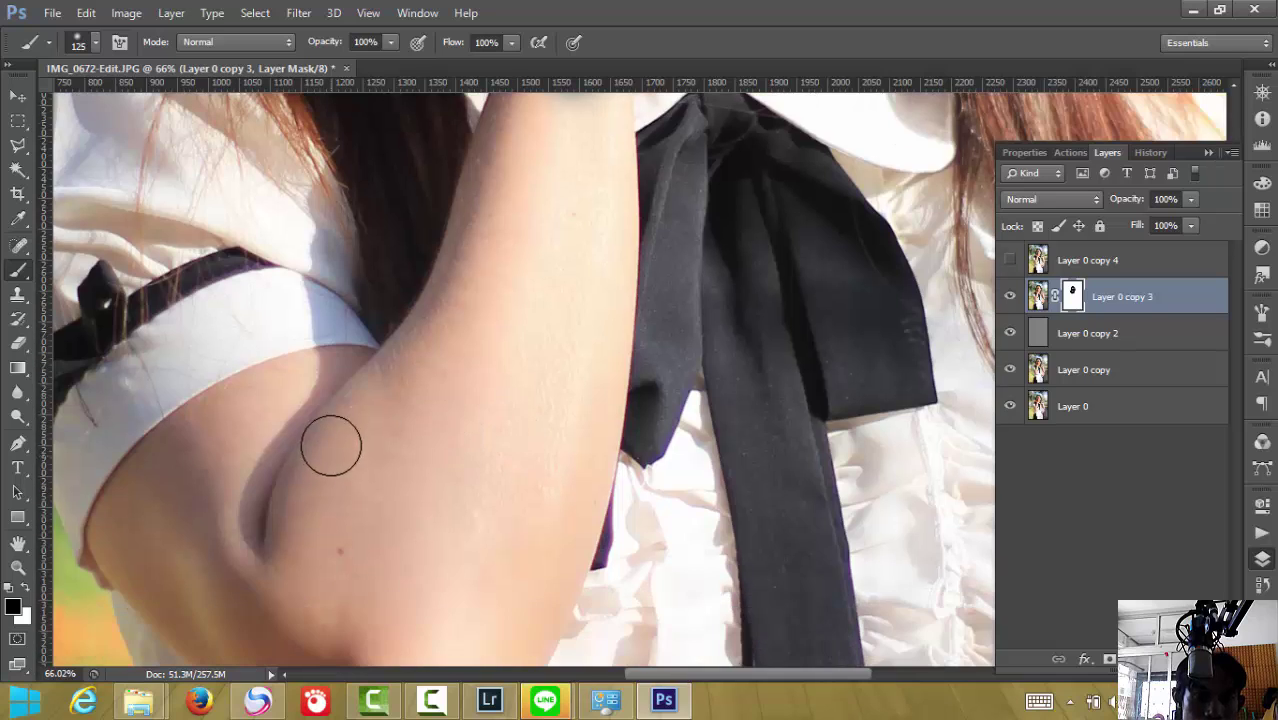
mouse_move(338, 379)
mouse_down()
mouse_move(320, 371)
mouse_move(242, 414)
mouse_move(162, 471)
mouse_move(126, 528)
mouse_move(200, 608)
mouse_move(191, 456)
mouse_move(252, 600)
mouse_move(300, 405)
mouse_move(222, 513)
mouse_move(291, 416)
mouse_move(353, 374)
mouse_move(331, 365)
mouse_move(222, 408)
mouse_move(171, 513)
mouse_move(422, 380)
mouse_move(333, 535)
mouse_up()
mouse_move(338, 456)
mouse_down()
mouse_move(428, 385)
mouse_move(516, 165)
mouse_move(474, 491)
mouse_move(534, 313)
mouse_move(590, 265)
mouse_move(565, 291)
mouse_move(579, 214)
mouse_move(550, 273)
mouse_up()
scroll(550, 273, up, 2)
scroll(550, 273, up, 1)
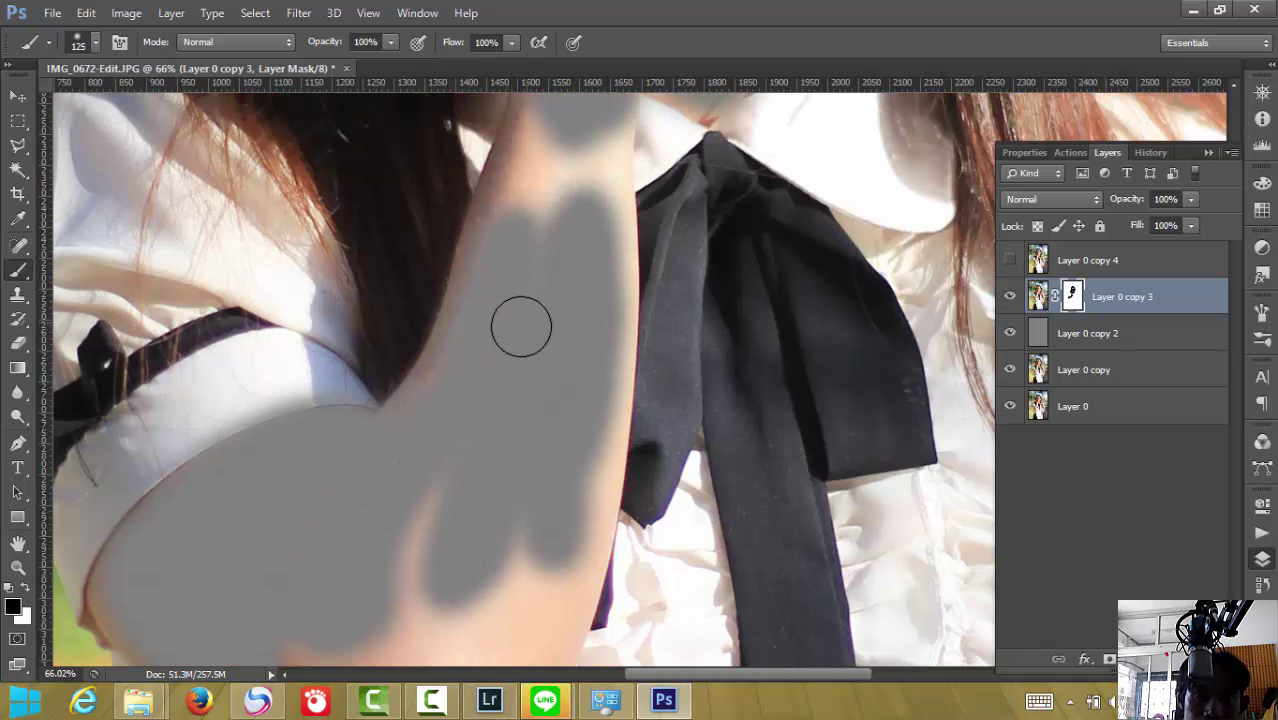
mouse_move(516, 322)
mouse_down()
mouse_move(548, 134)
mouse_move(553, 288)
mouse_move(595, 129)
mouse_move(602, 359)
mouse_move(552, 621)
mouse_move(591, 405)
mouse_move(543, 119)
mouse_move(445, 397)
mouse_move(506, 173)
mouse_move(556, 108)
mouse_up()
Mask the arm's lower edge and cover the orange skin patches near the elbow
scroll(609, 386, down, 1)
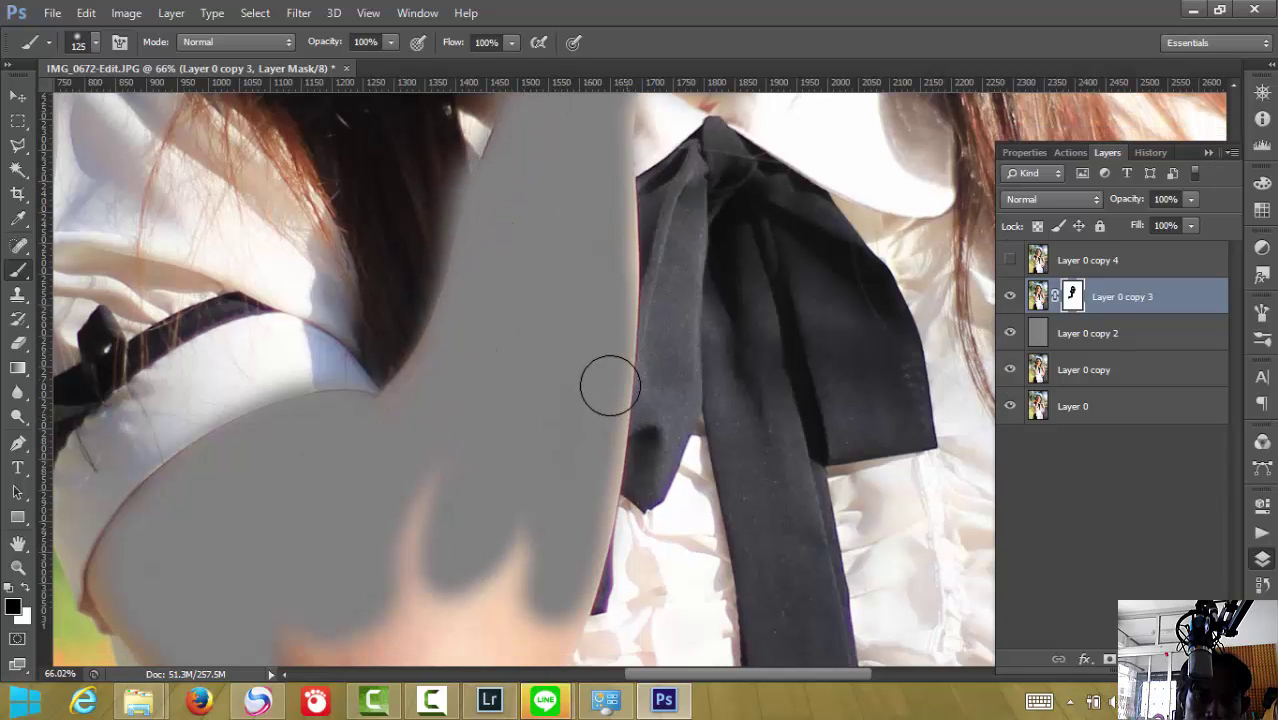
scroll(609, 386, down, 3)
scroll(485, 394, down, 3)
scroll(428, 380, down, 3)
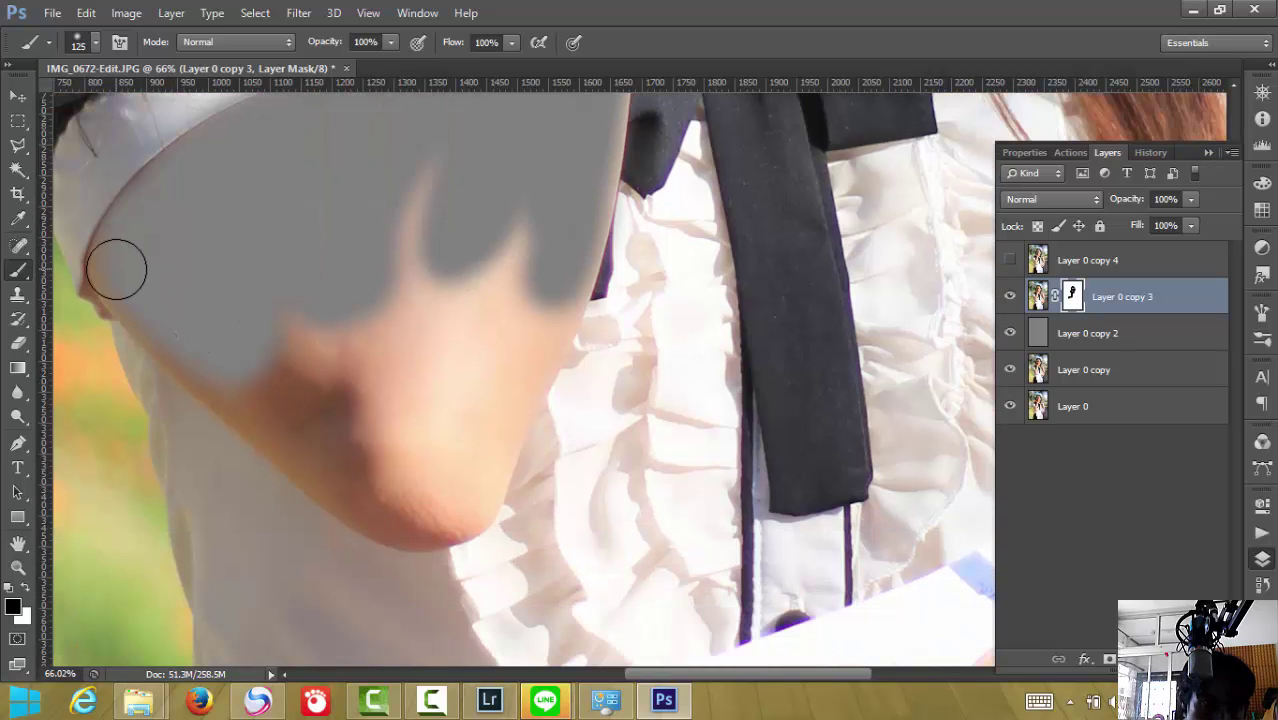
mouse_move(179, 348)
mouse_down()
mouse_move(342, 479)
mouse_move(402, 514)
mouse_move(464, 515)
mouse_move(556, 282)
mouse_move(492, 427)
mouse_move(516, 191)
mouse_move(385, 449)
mouse_move(488, 258)
mouse_up()
drag(382, 488, 431, 439)
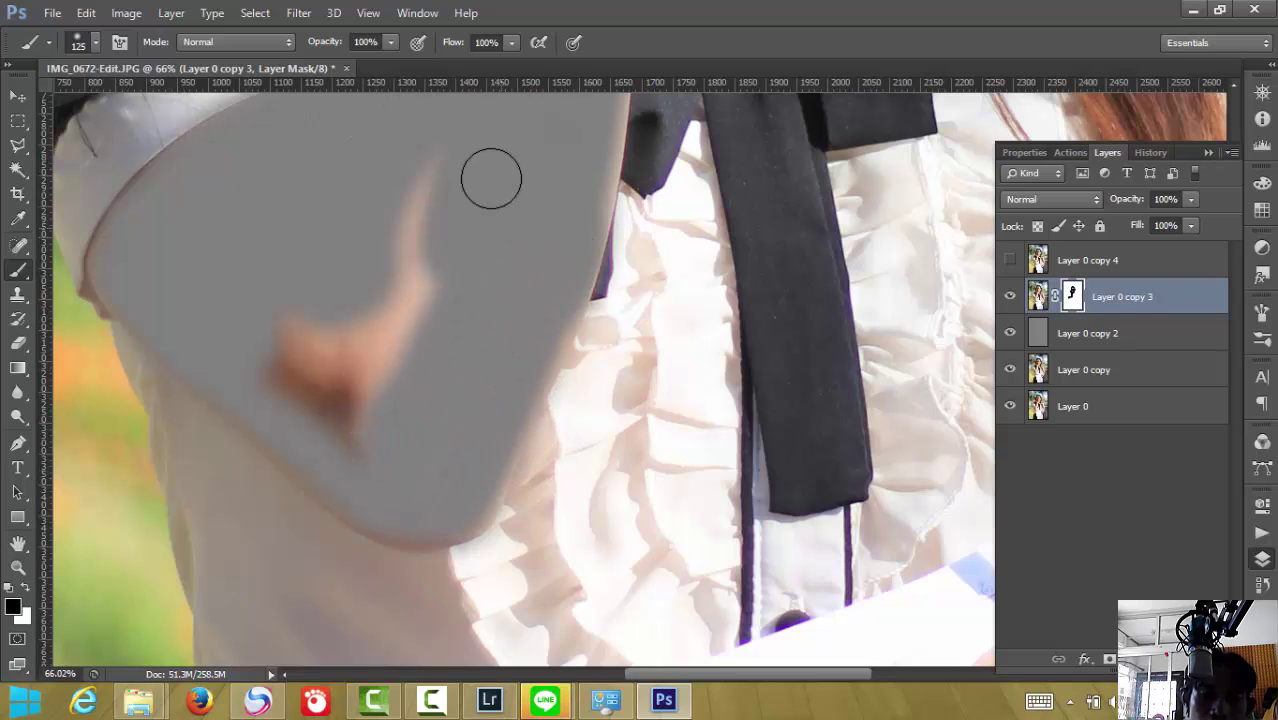
mouse_move(375, 293)
mouse_down()
mouse_move(439, 257)
mouse_move(345, 422)
mouse_move(393, 365)
mouse_move(261, 345)
mouse_move(234, 271)
mouse_up()
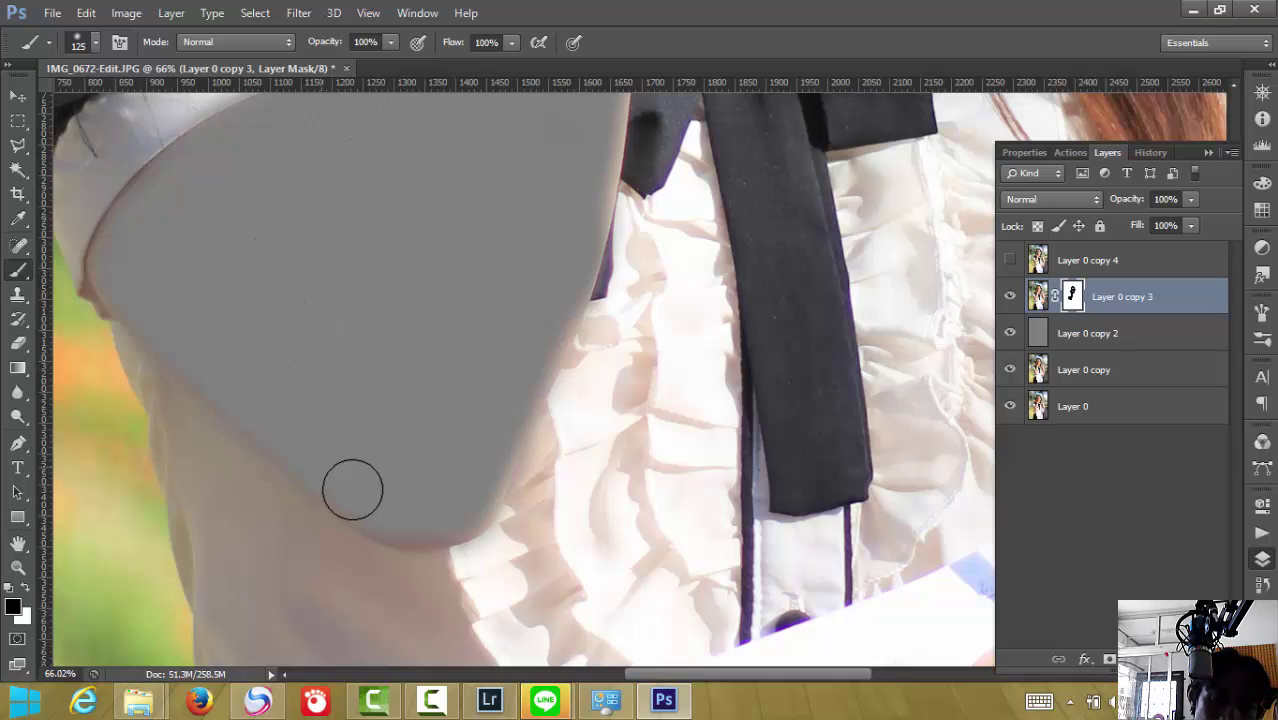
mouse_move(352, 490)
mouse_down()
mouse_move(422, 522)
mouse_move(468, 499)
mouse_move(550, 297)
mouse_up()
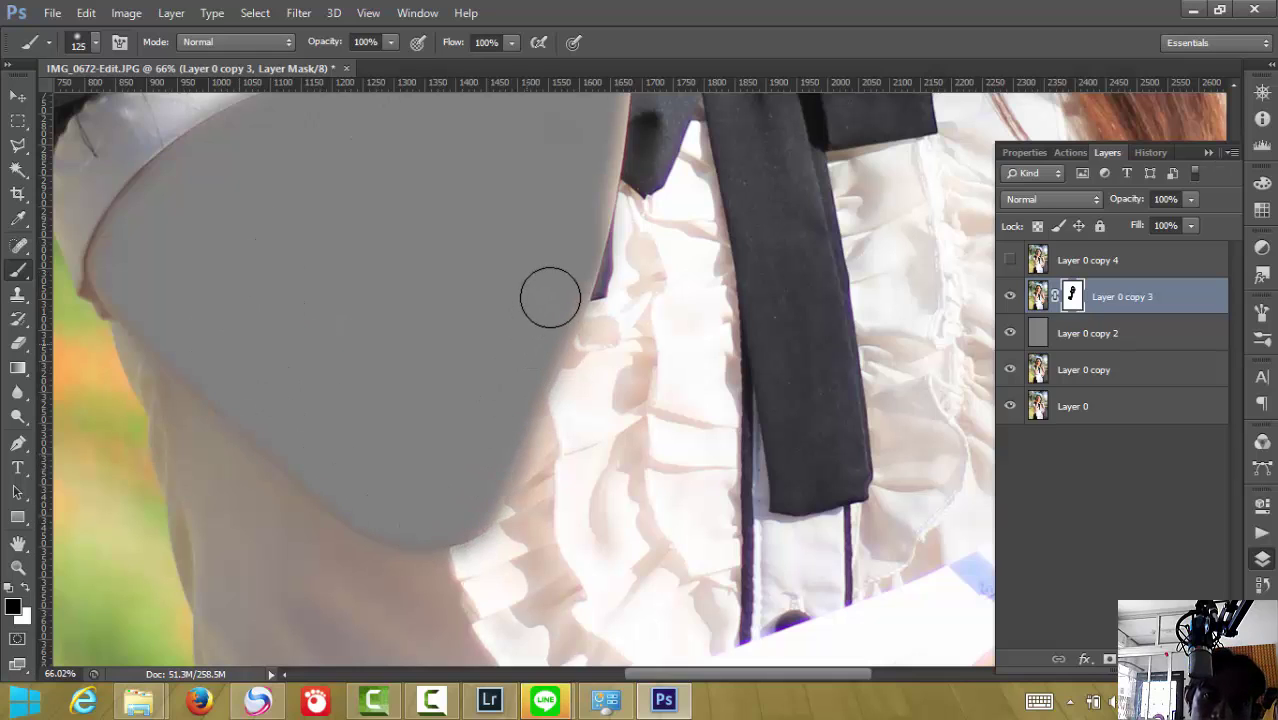
Refine the mask along the hair and neck edge
scroll(485, 330, up, 4)
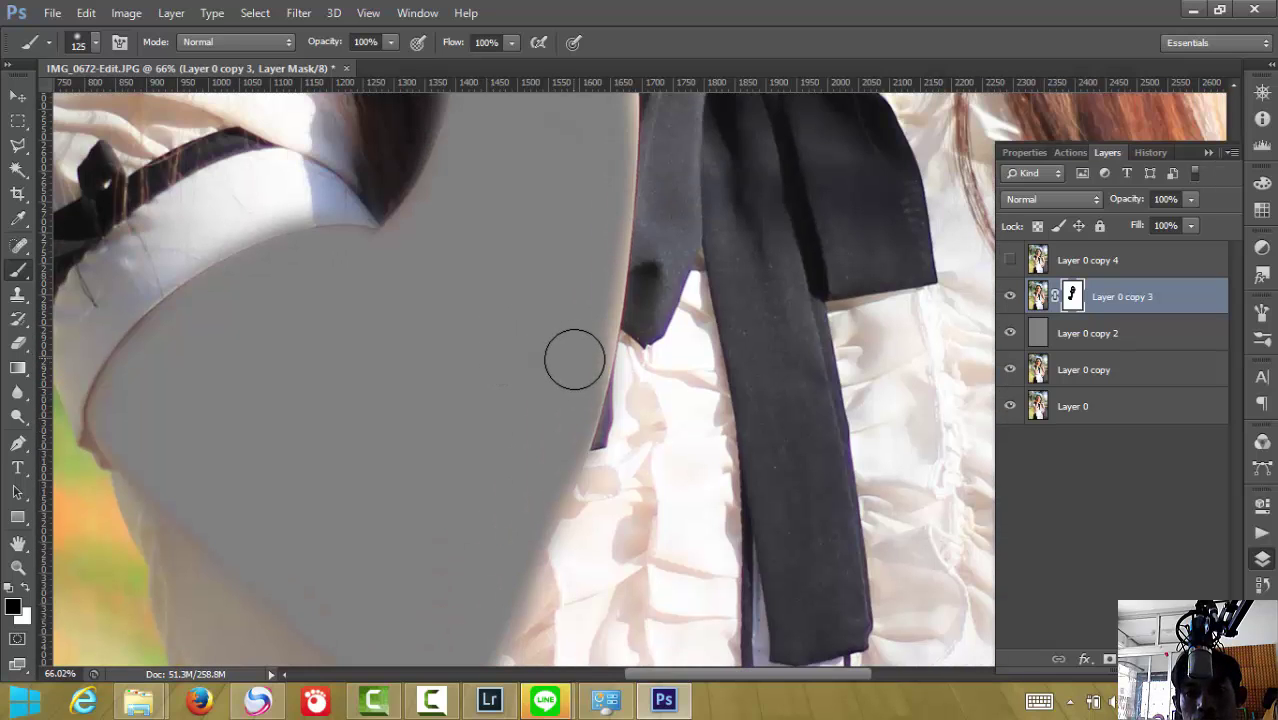
scroll(505, 377, up, 5)
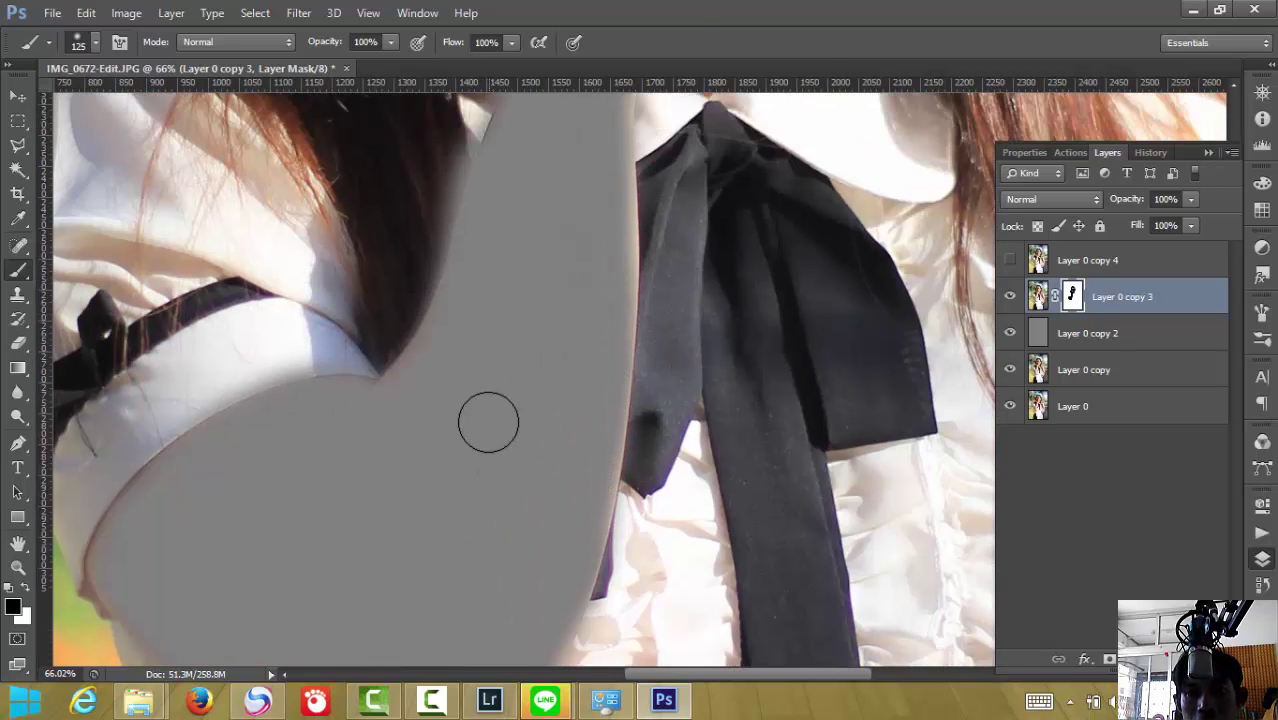
scroll(488, 421, up, 2)
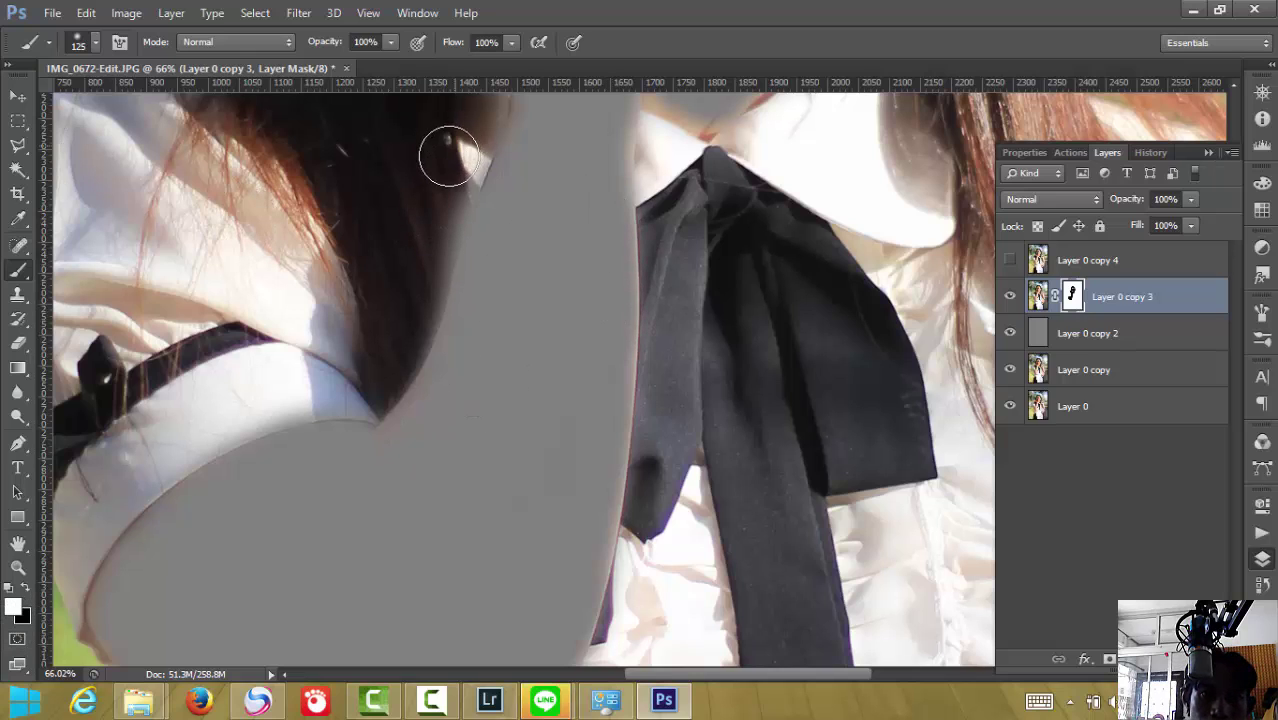
drag(448, 155, 451, 147)
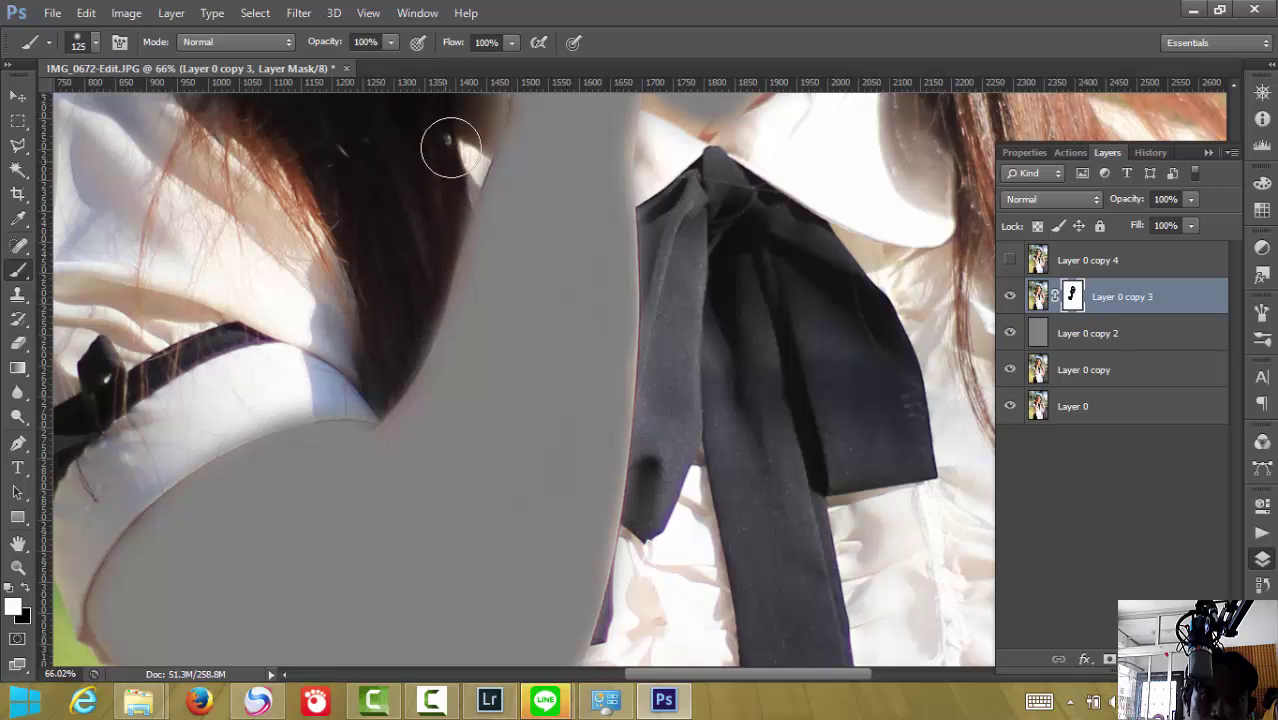
scroll(650, 450, up, 5)
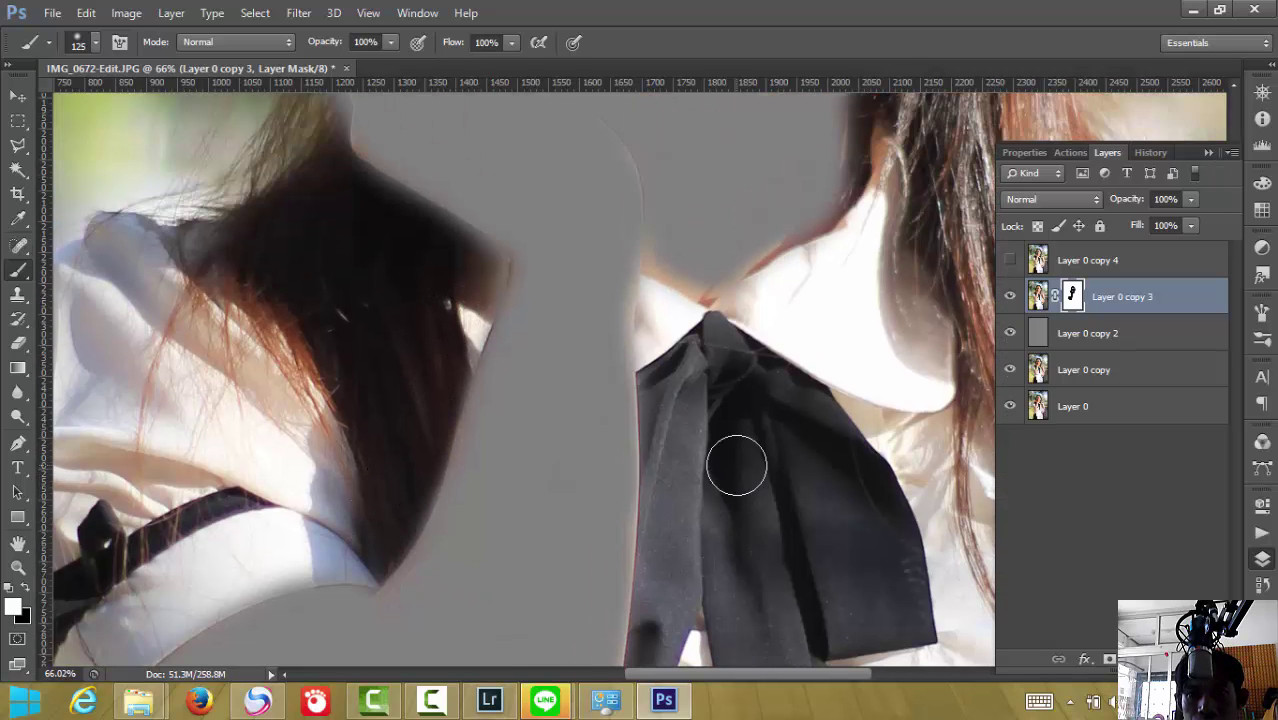
scroll(783, 415, up, 3)
scroll(747, 536, up, 4)
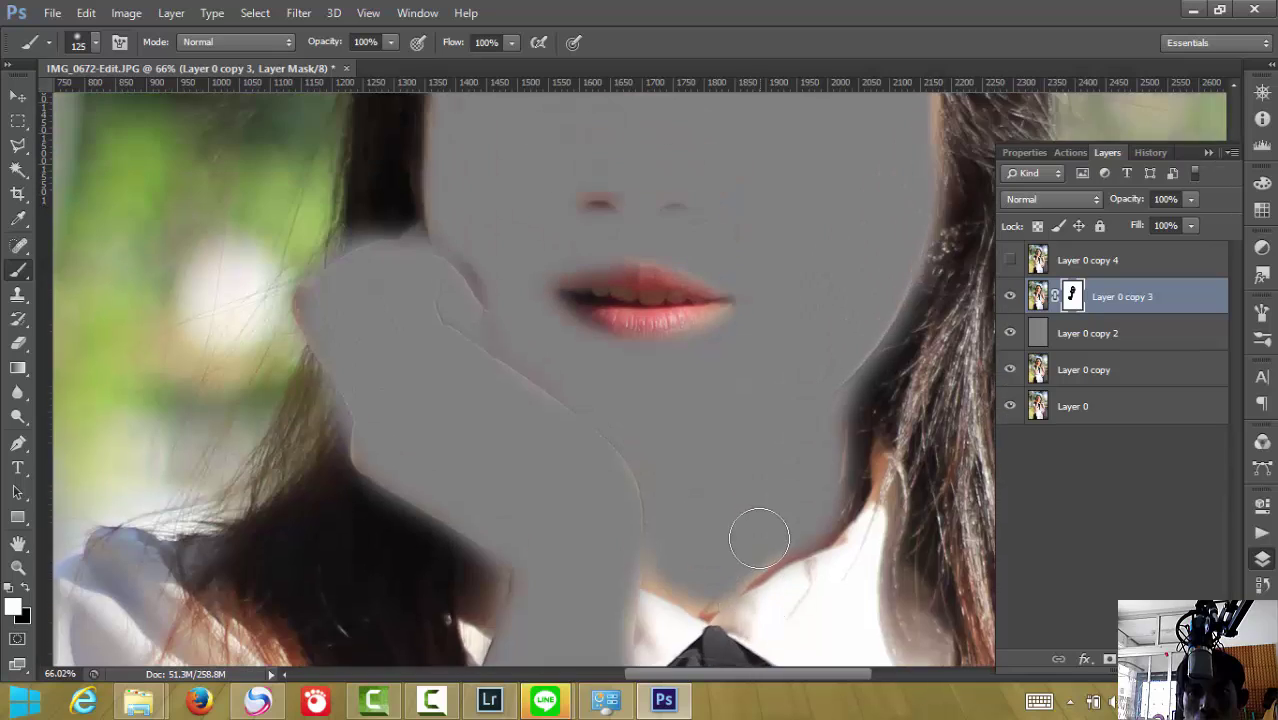
scroll(756, 534, up, 4)
scroll(779, 528, up, 2)
scroll(767, 529, up, 2)
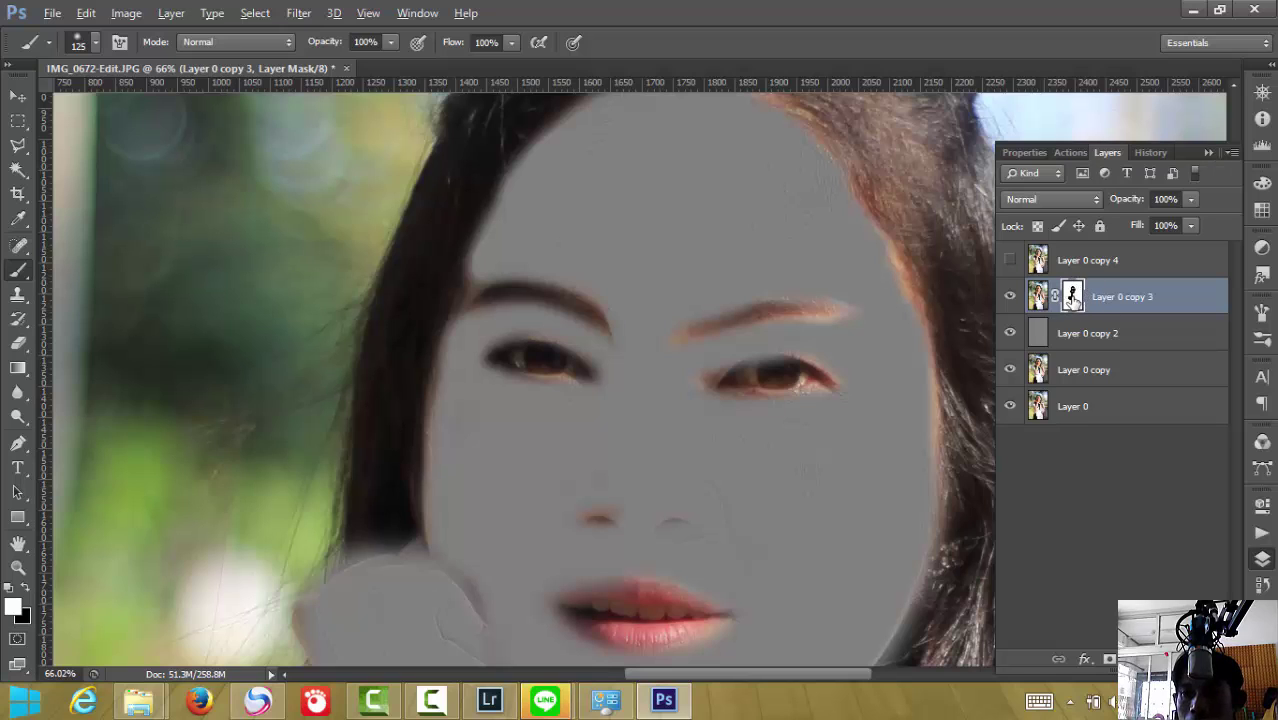
Display Layer 0 copy 3's mask alone in black and white
alt+click(1072, 297)
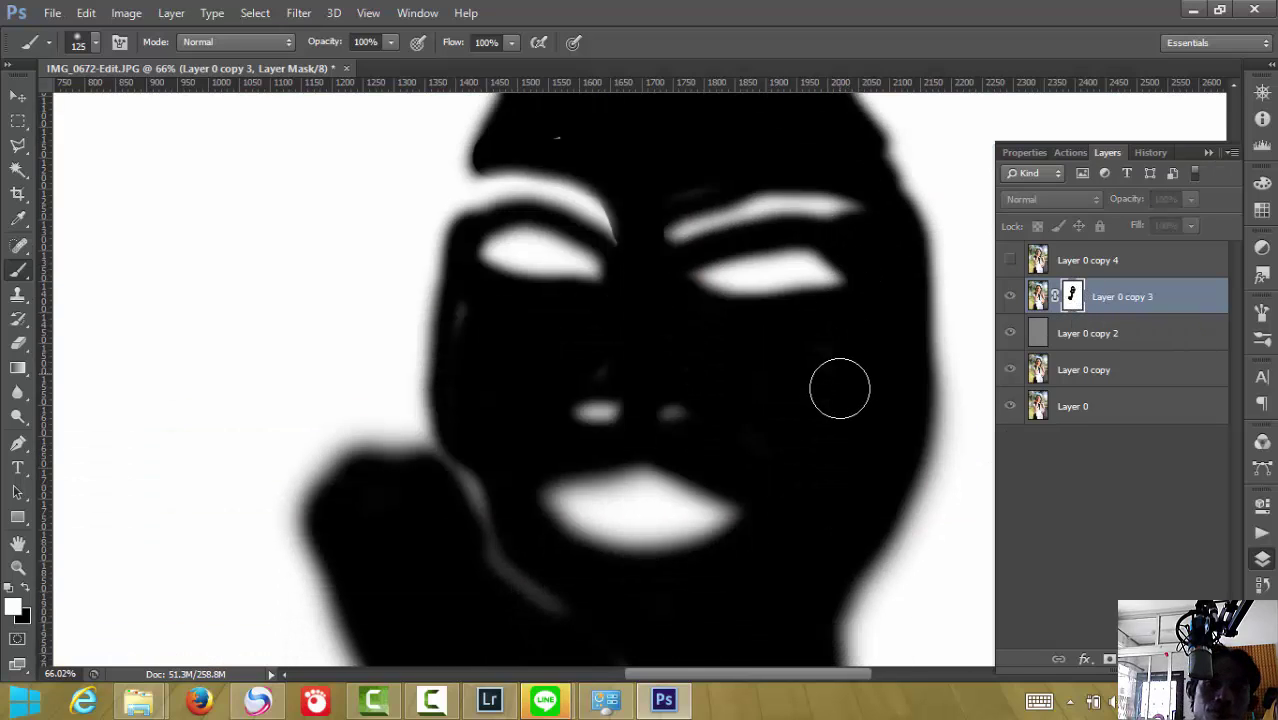
scroll(840, 388, down, 2)
scroll(800, 375, down, 3)
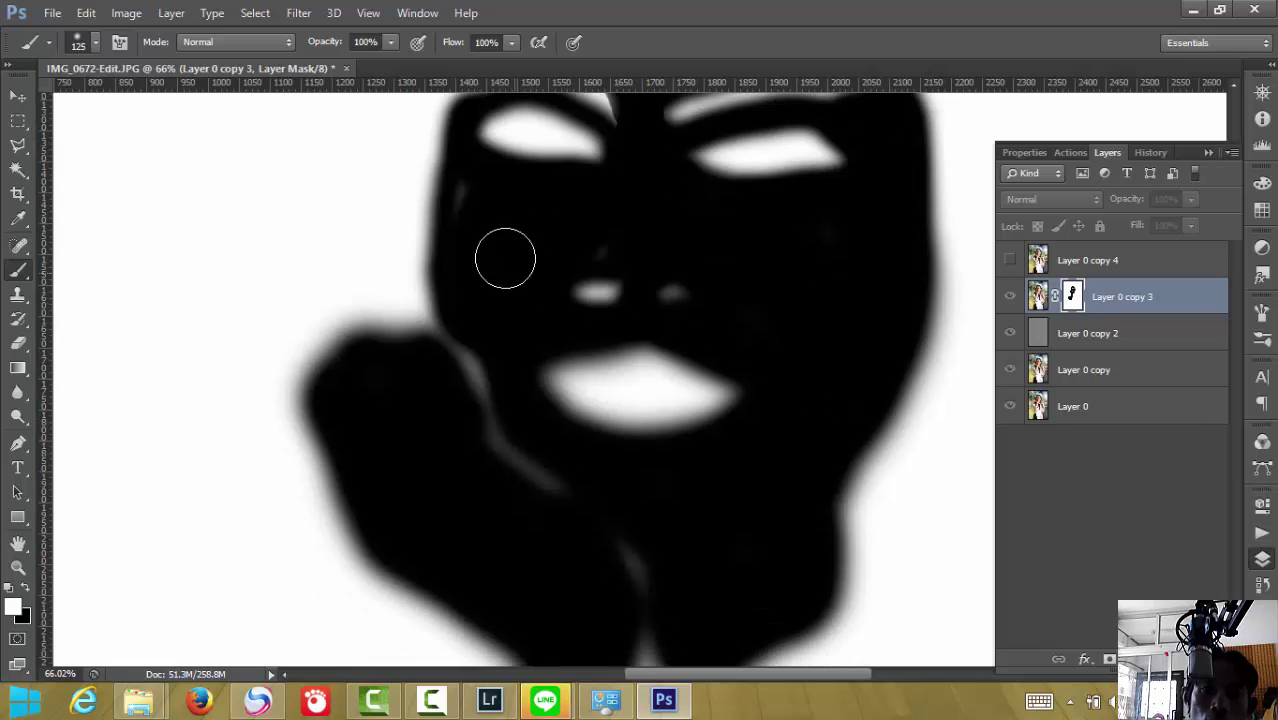
Paint a white dab on the cheek, then paint it over in black
click(476, 205)
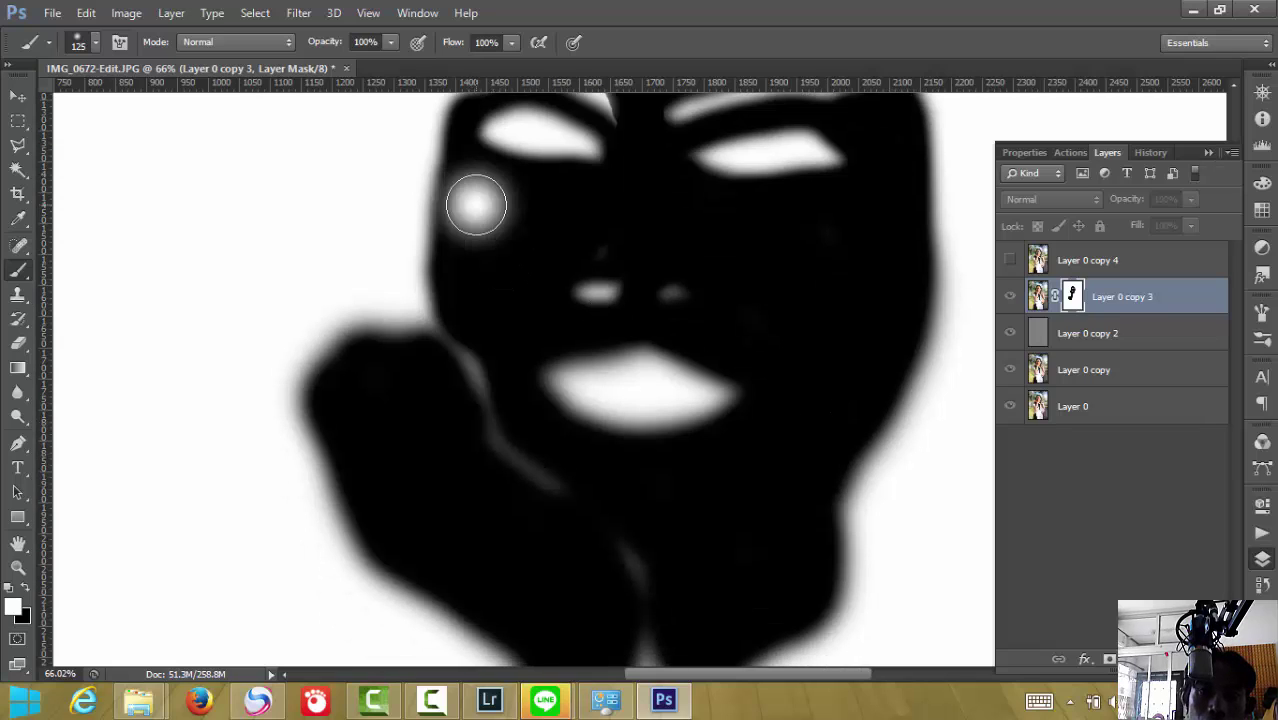
click(27, 589)
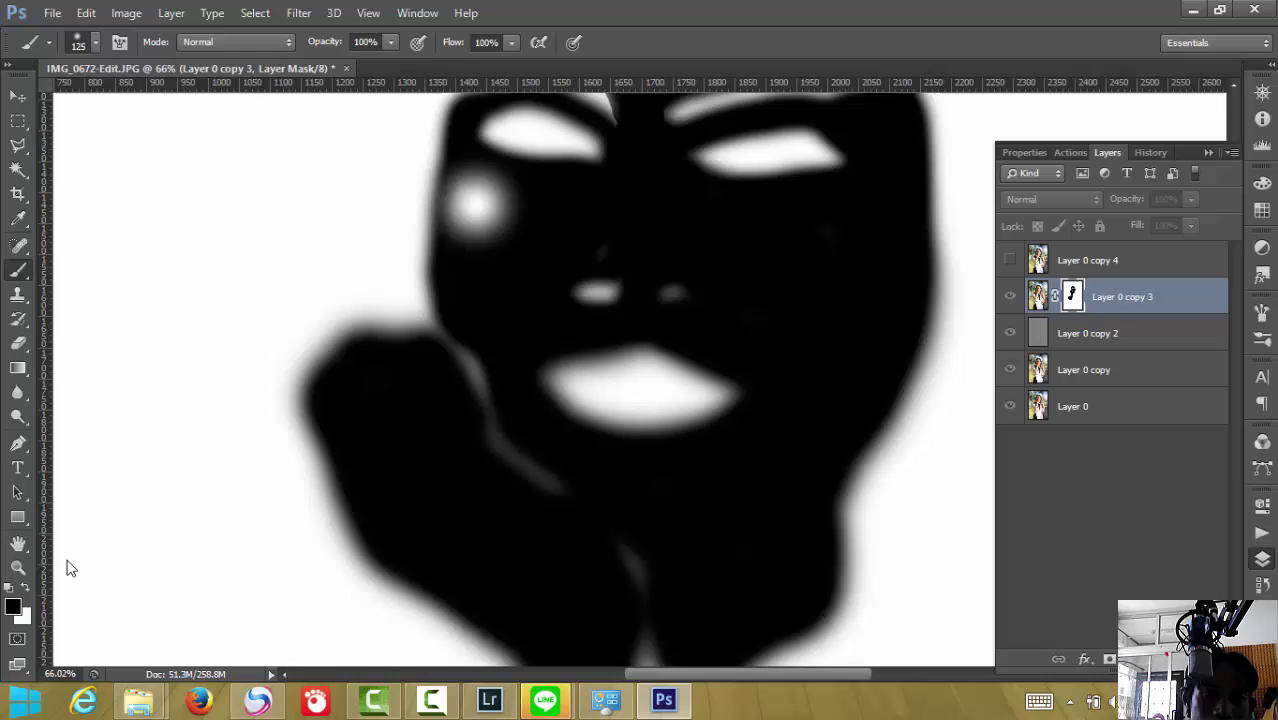
click(478, 207)
mouse_move(478, 207)
mouse_down()
mouse_move(462, 254)
mouse_move(669, 197)
mouse_up()
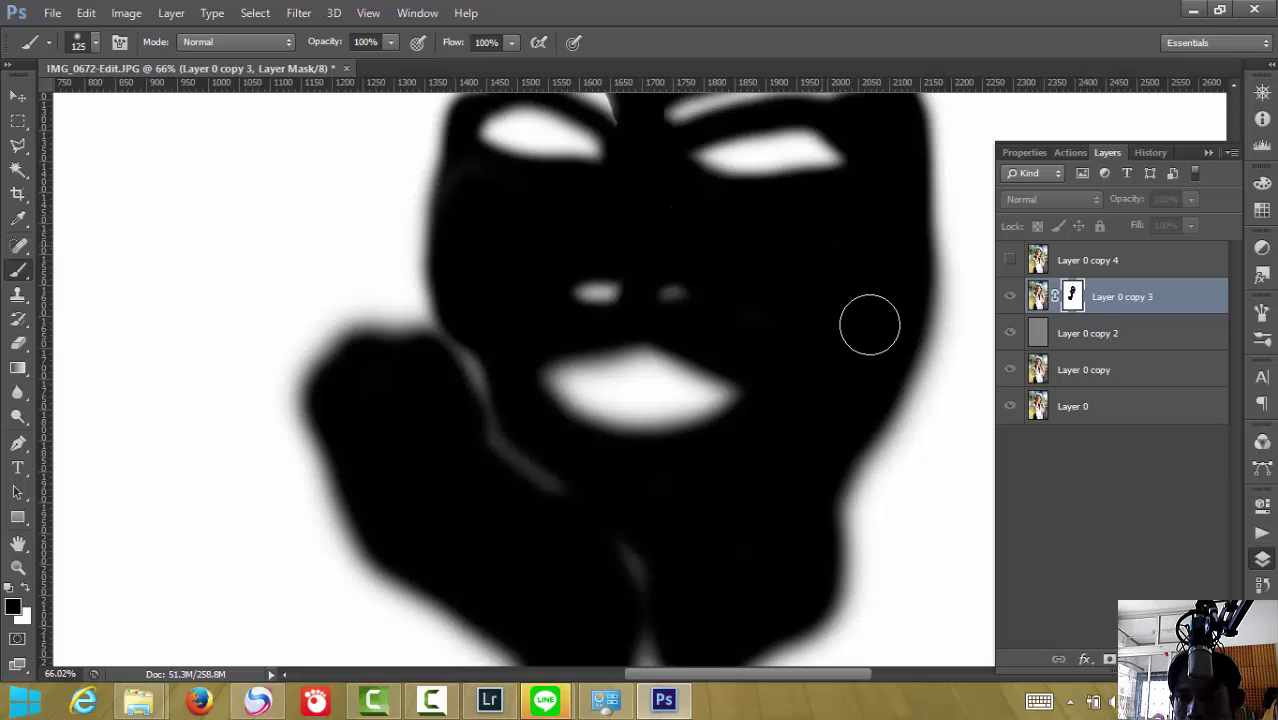
Paint black over the head's top-left edge and the white sliver above the left eyebrow
scroll(828, 330, up, 2)
scroll(822, 340, up, 1)
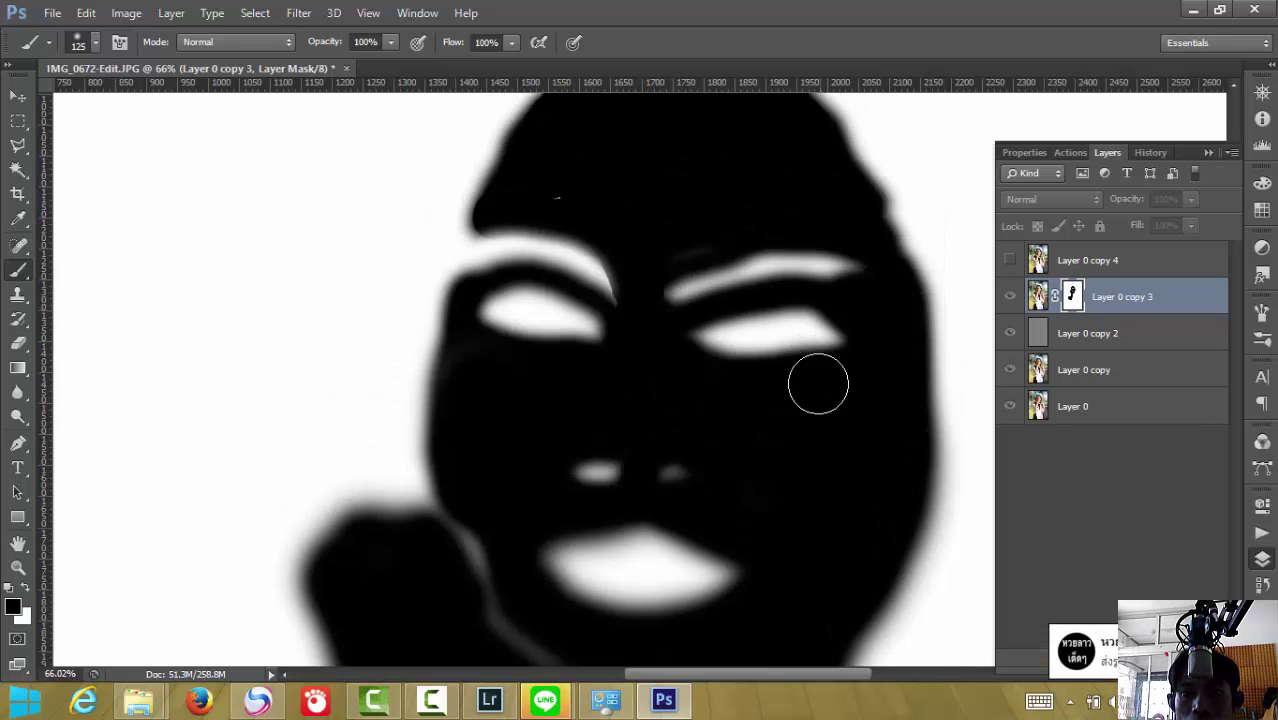
scroll(816, 379, up, 1)
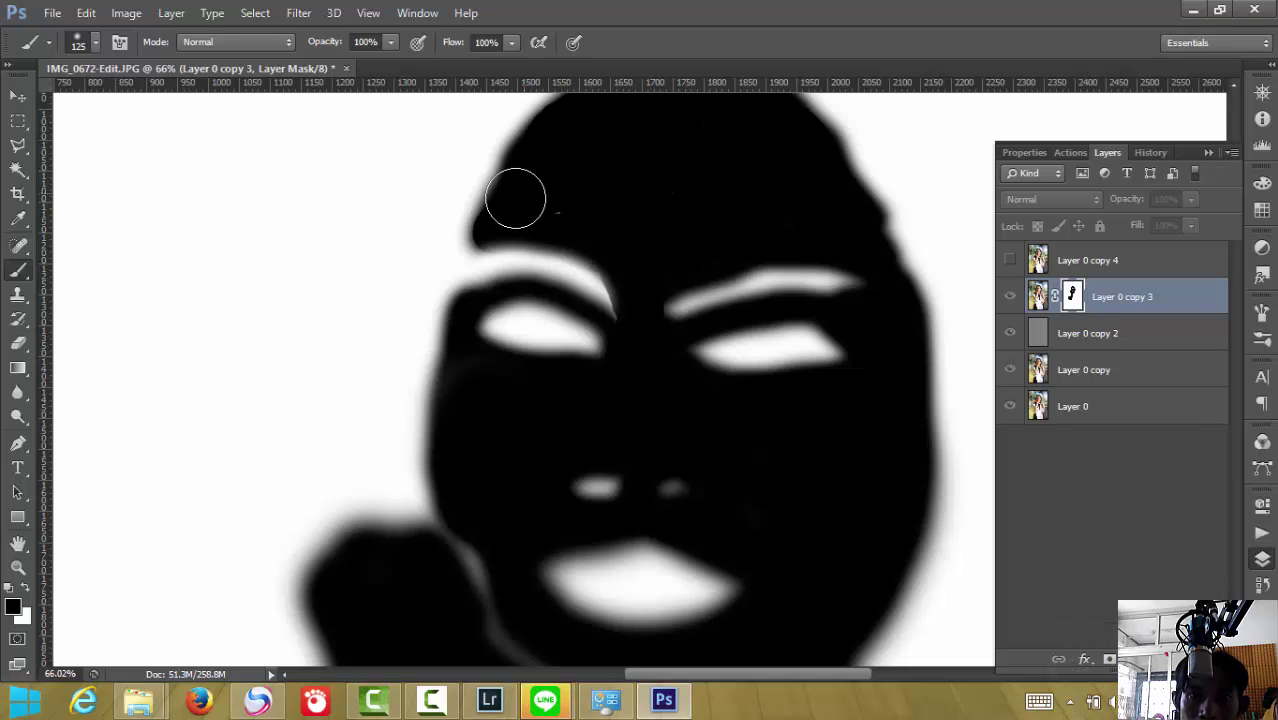
drag(538, 155, 539, 194)
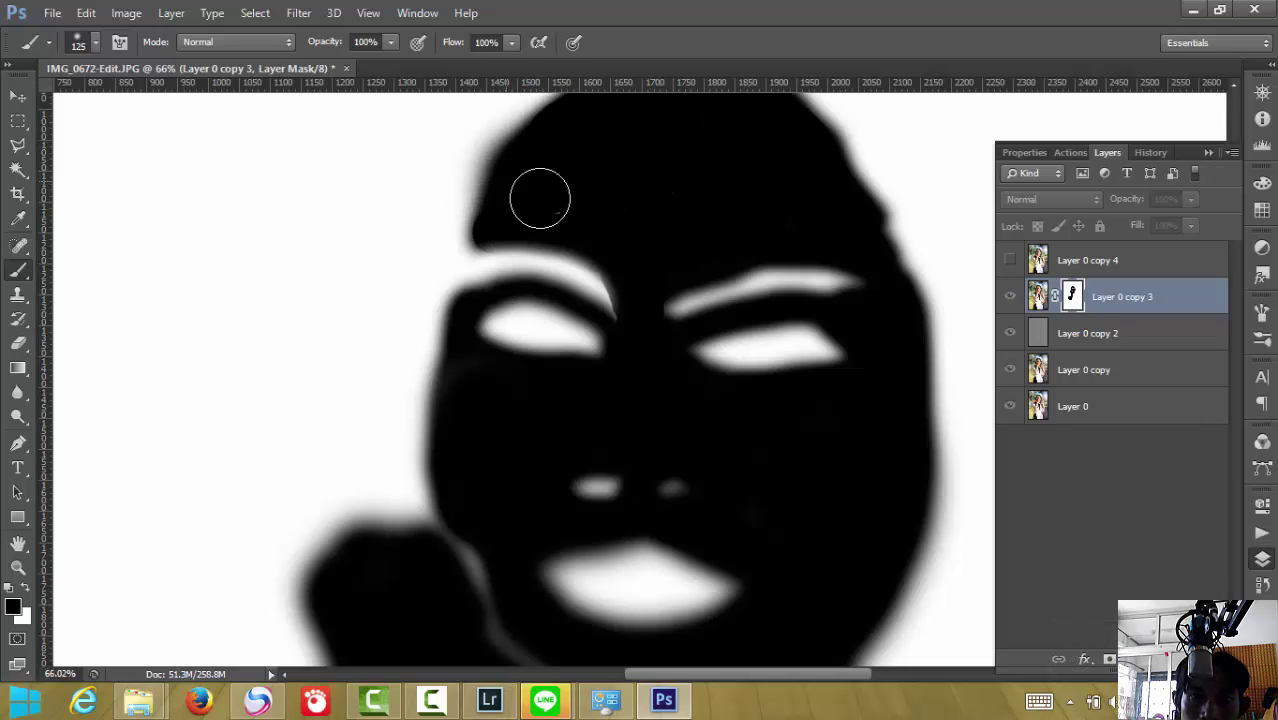
drag(623, 260, 642, 300)
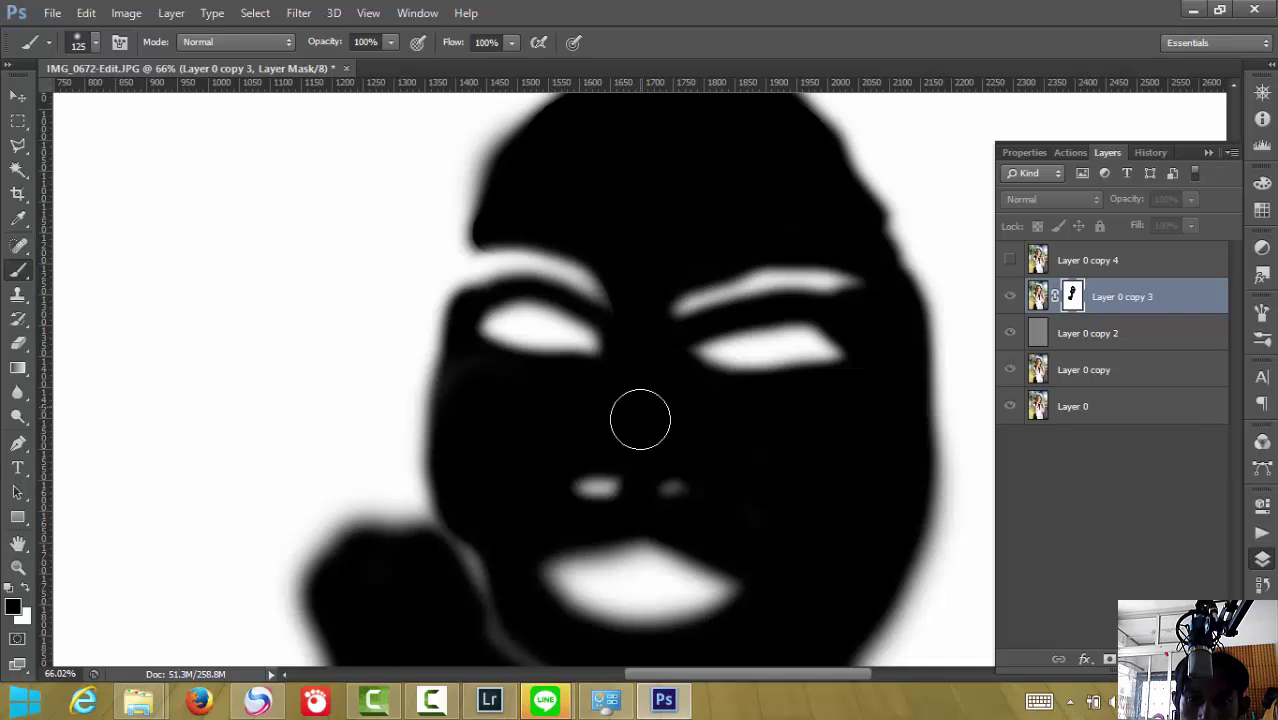
Scroll through the whole mask to check its coverage of face, hand and shoulder
scroll(692, 382, down, 3)
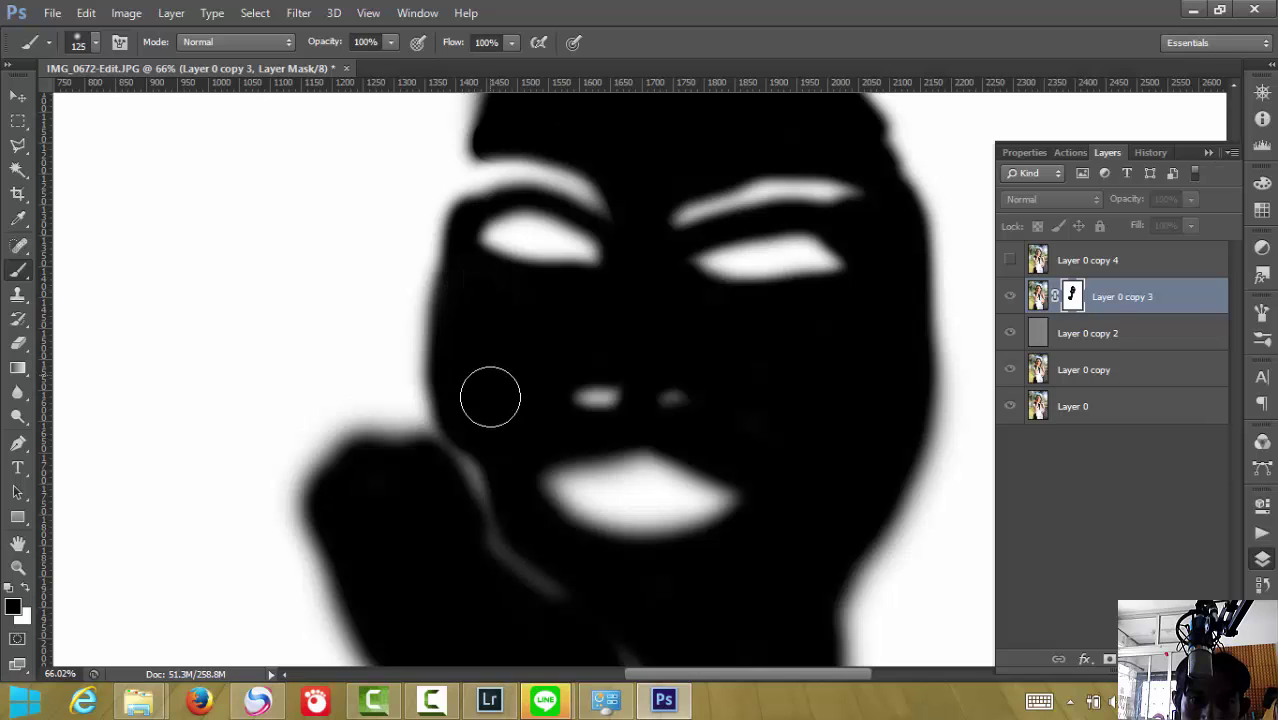
scroll(573, 411, down, 3)
scroll(604, 379, down, 3)
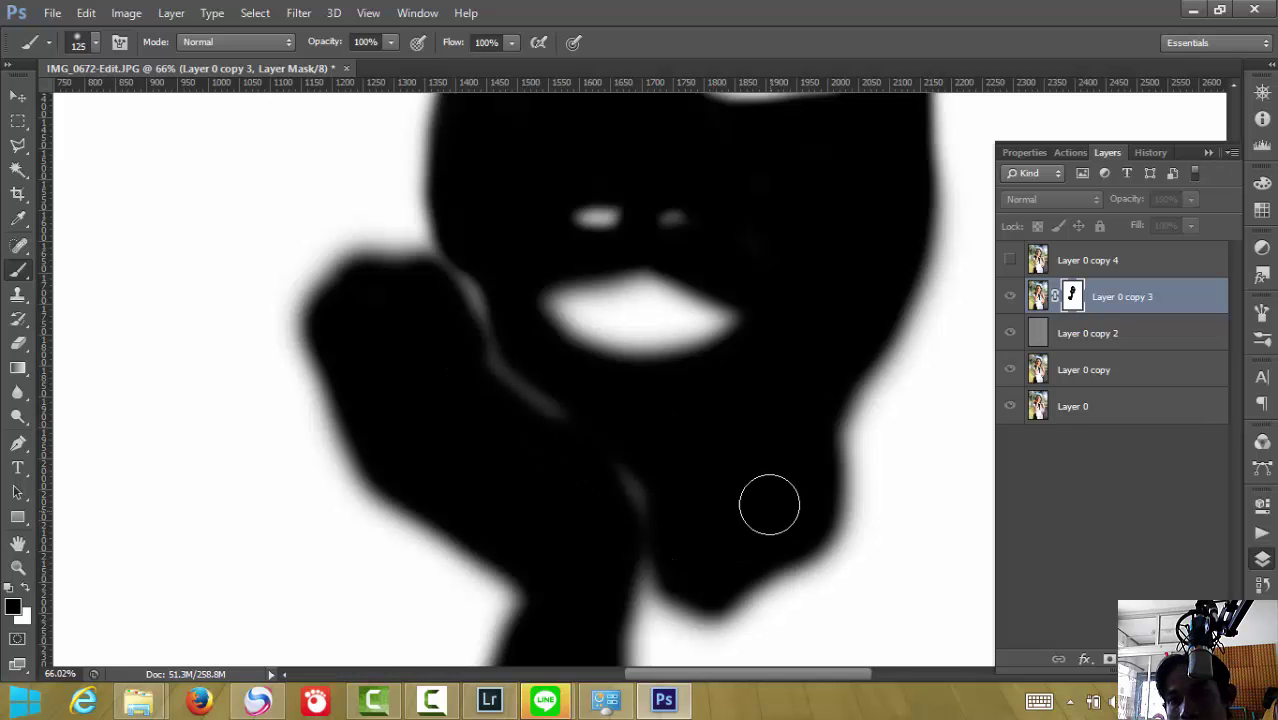
scroll(850, 330, up, 3)
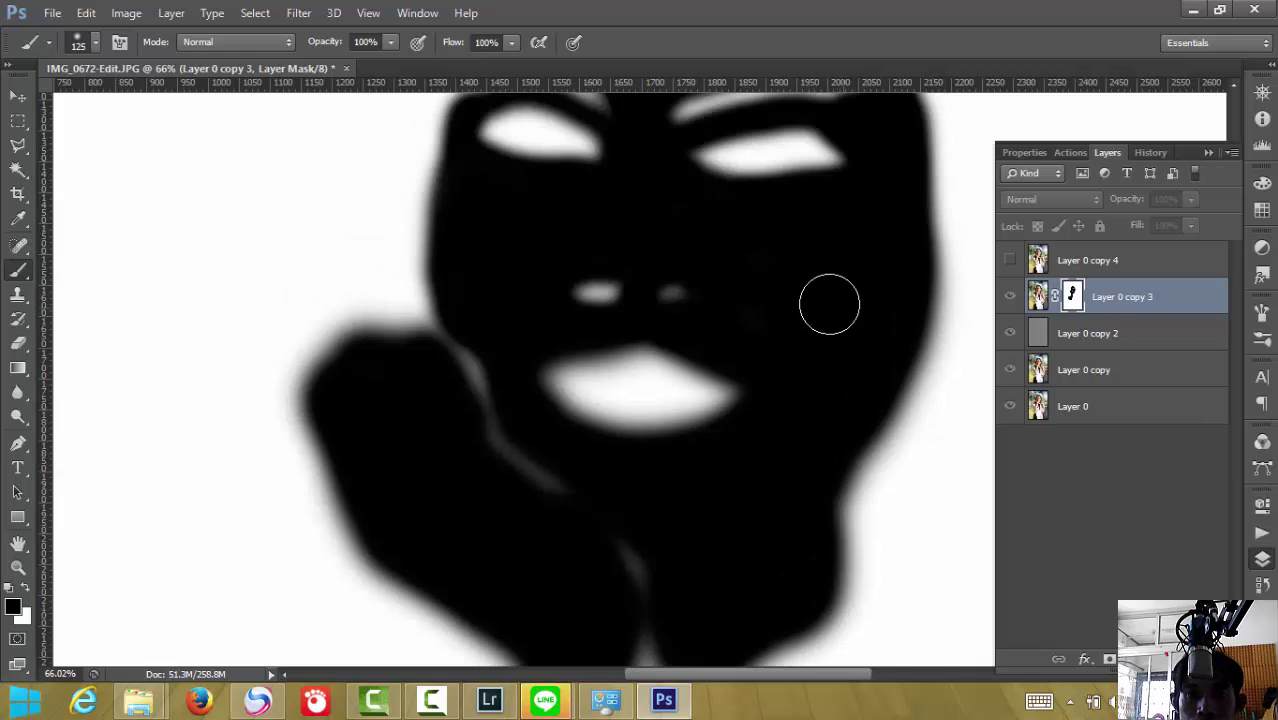
scroll(790, 300, down, 4)
scroll(750, 340, down, 6)
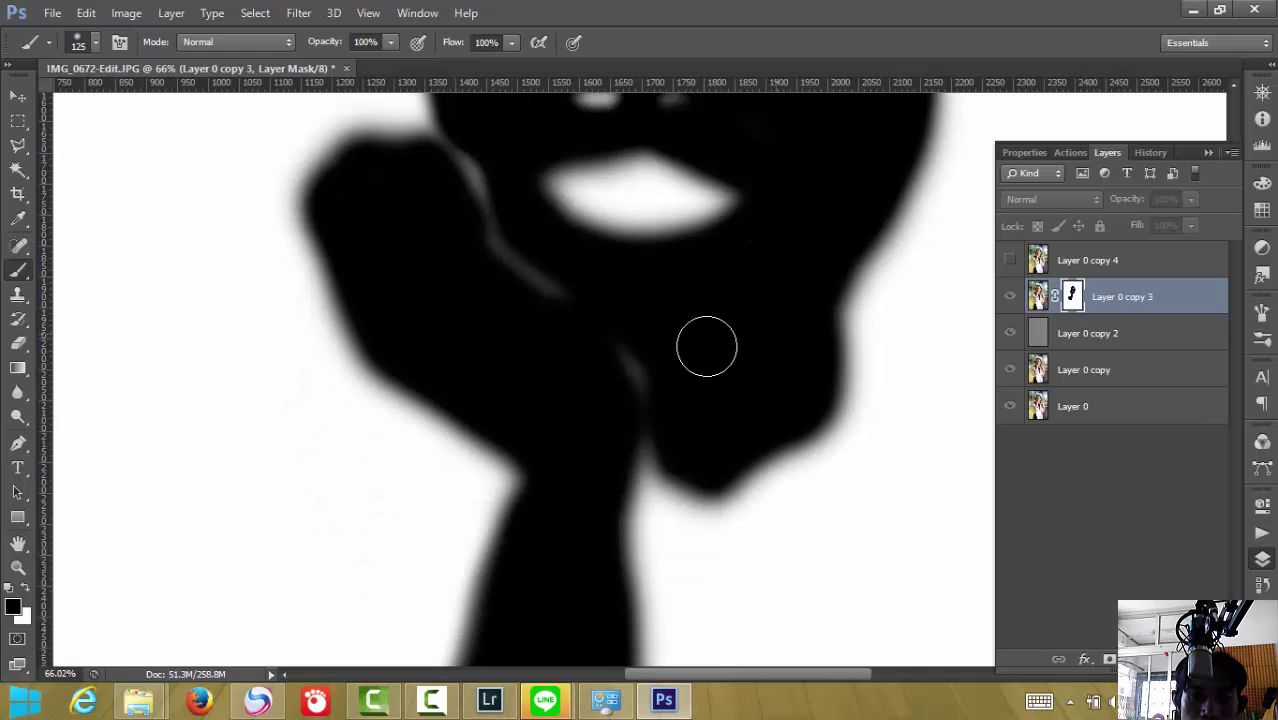
scroll(680, 342, down, 6)
scroll(669, 342, down, 2)
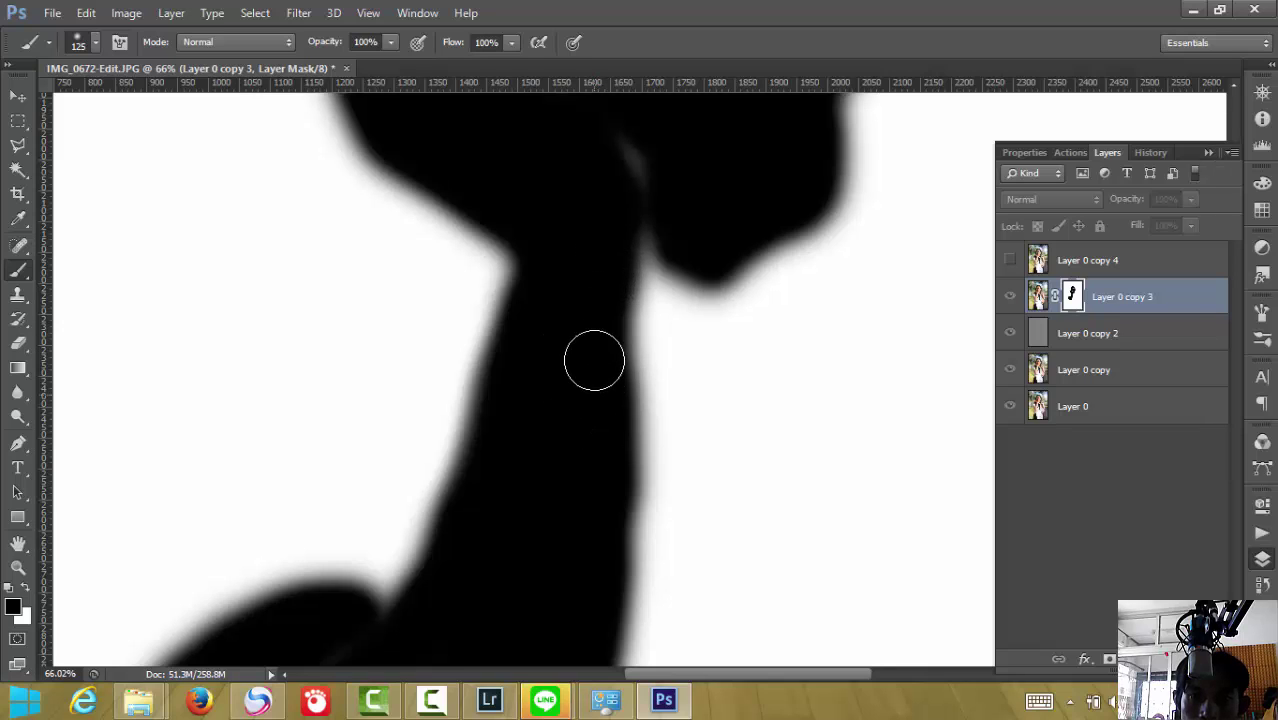
scroll(561, 503, down, 5)
scroll(545, 455, down, 4)
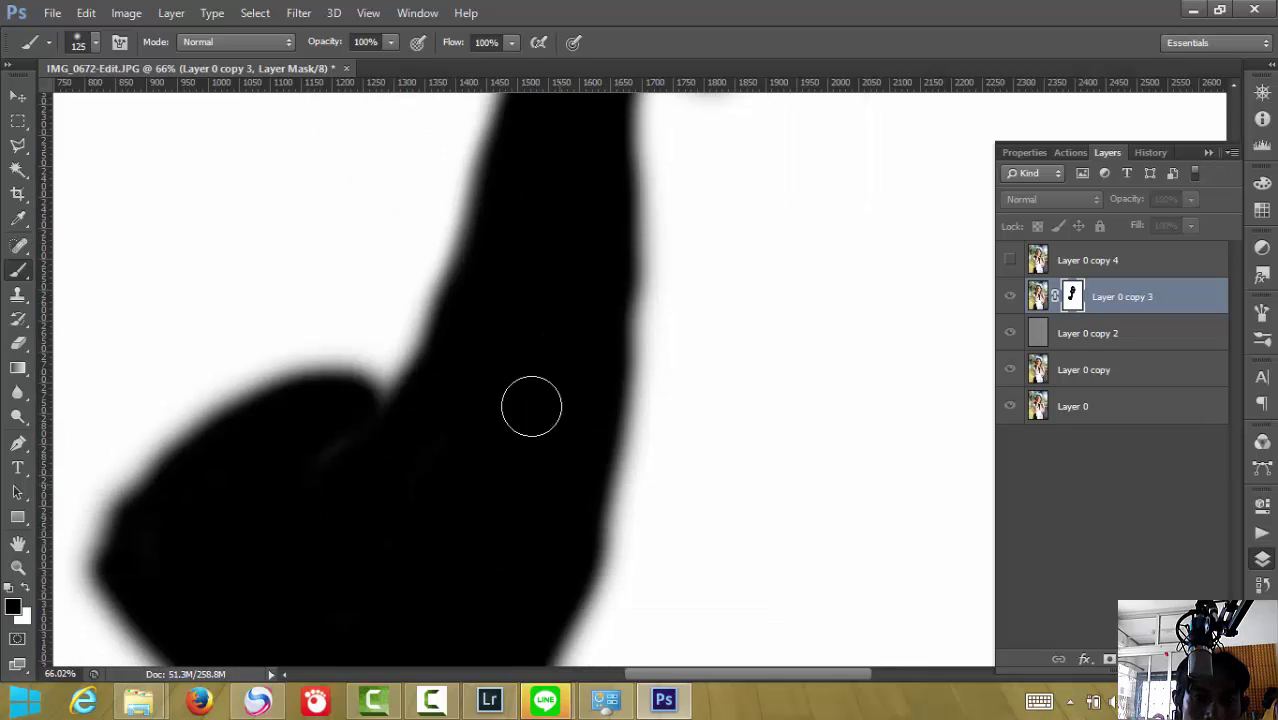
scroll(515, 350, down, 4)
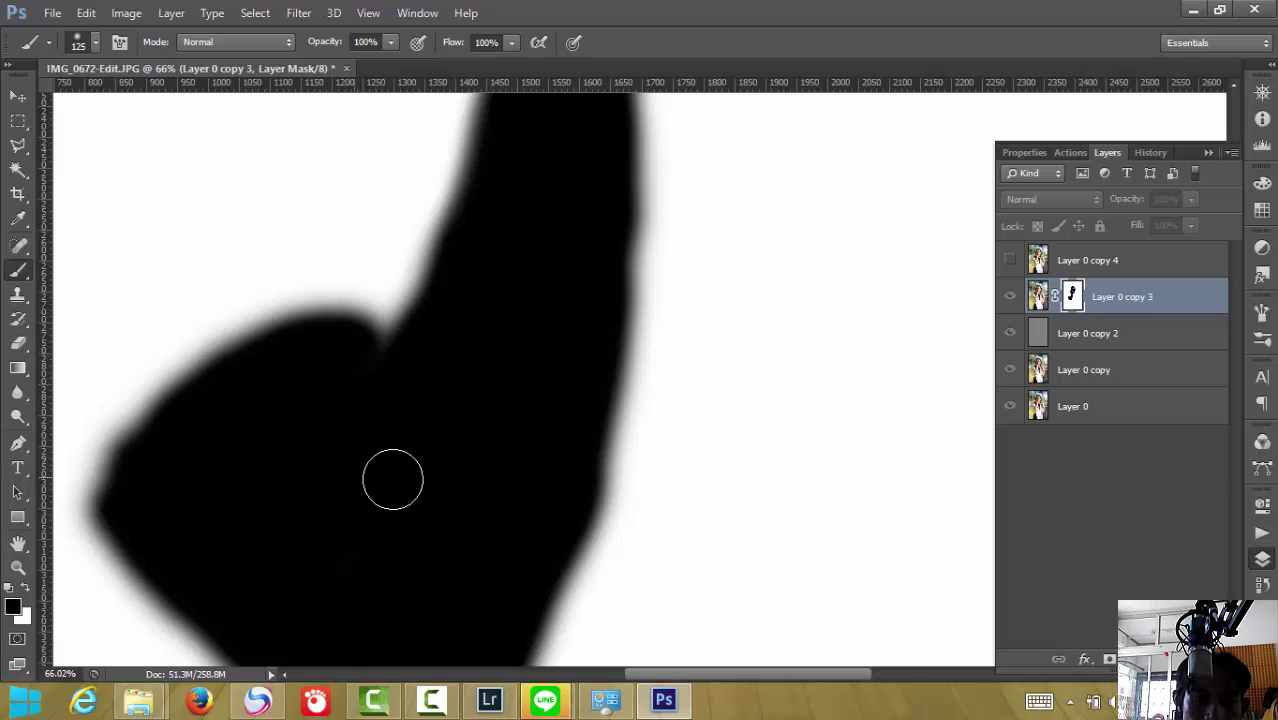
scroll(393, 480, down, 8)
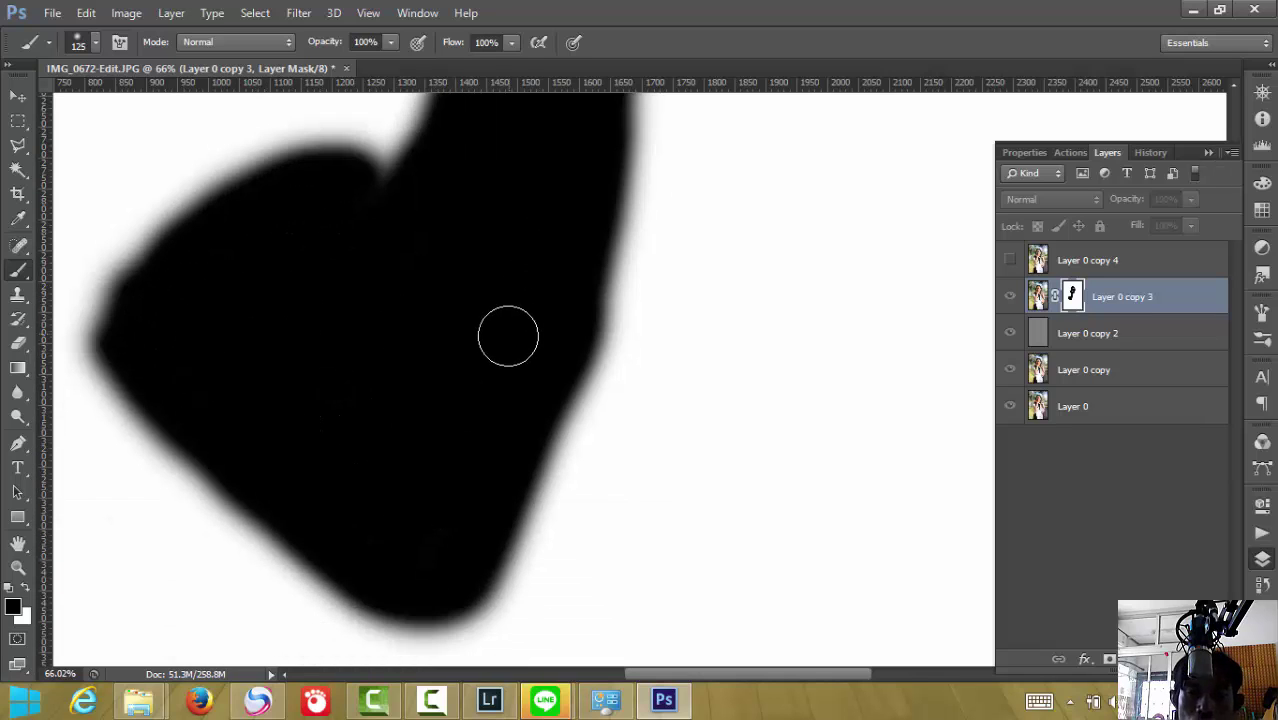
scroll(510, 320, down, 3)
scroll(500, 314, down, 3)
scroll(591, 314, down, 3)
scroll(636, 321, down, 3)
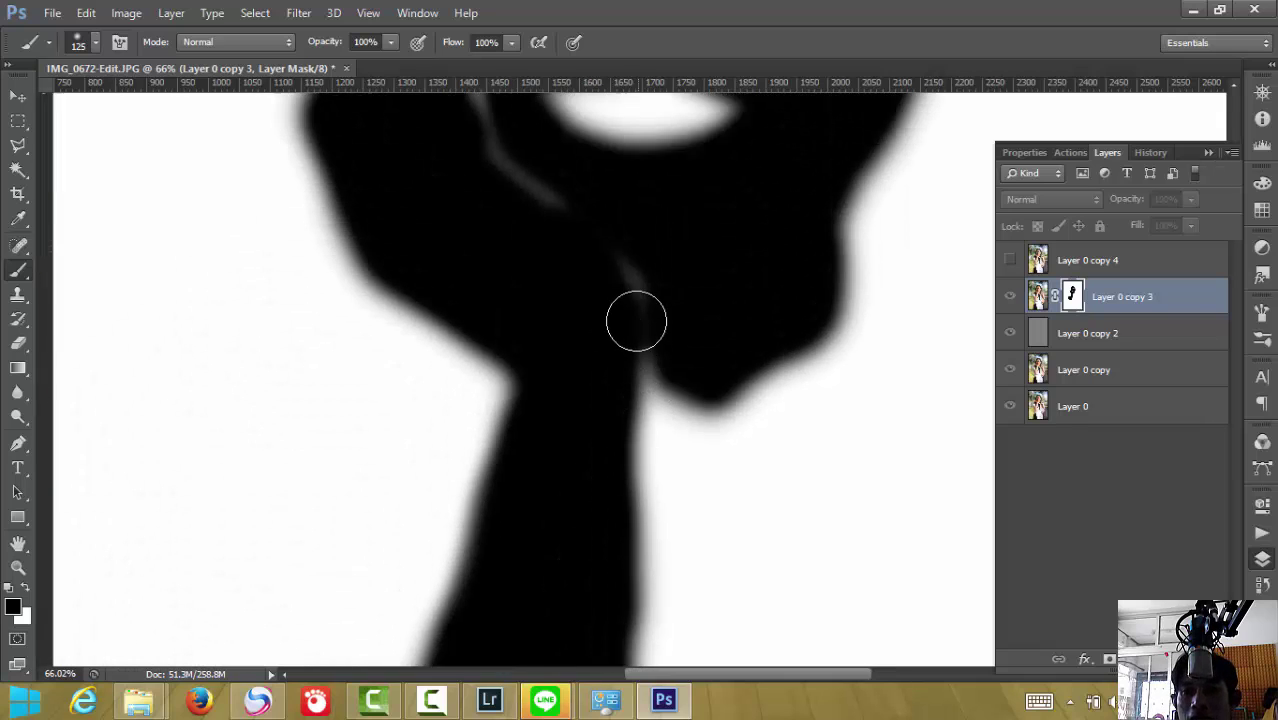
scroll(700, 322, up, 3)
scroll(750, 330, up, 3)
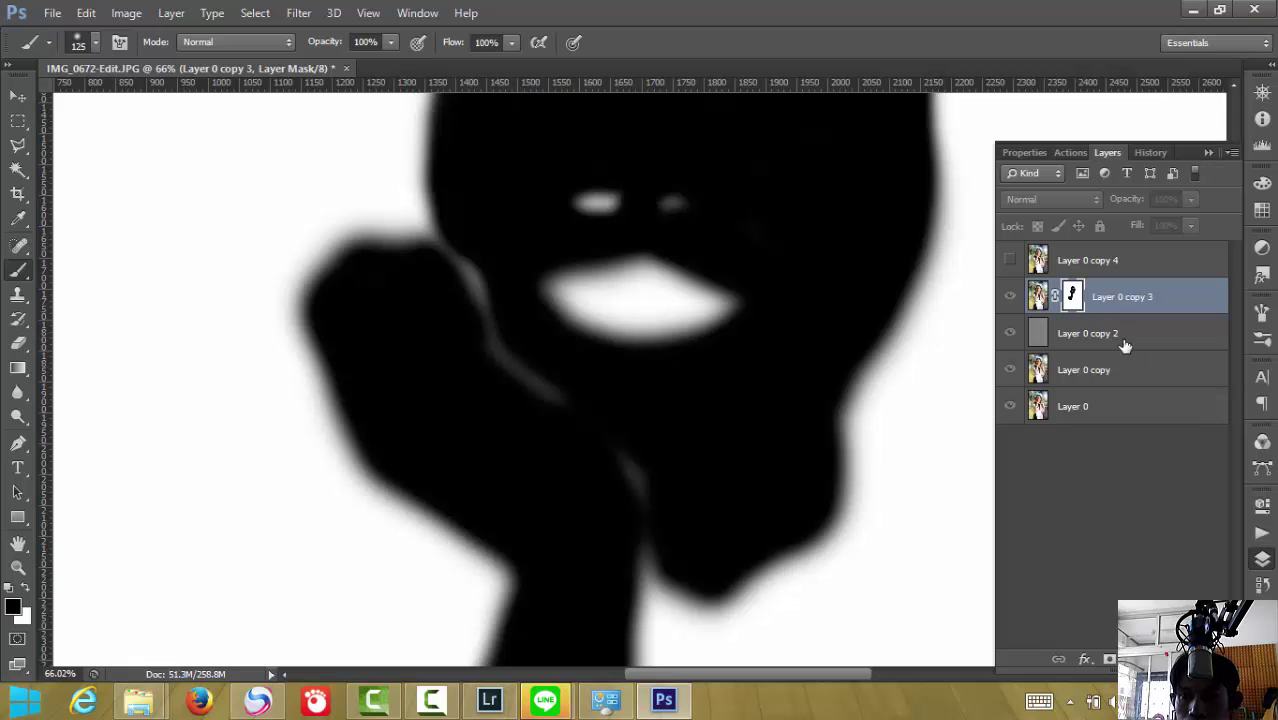
Return to the full-colour portrait, check the eyes, and select Layer 0 copy 2
click(1037, 295)
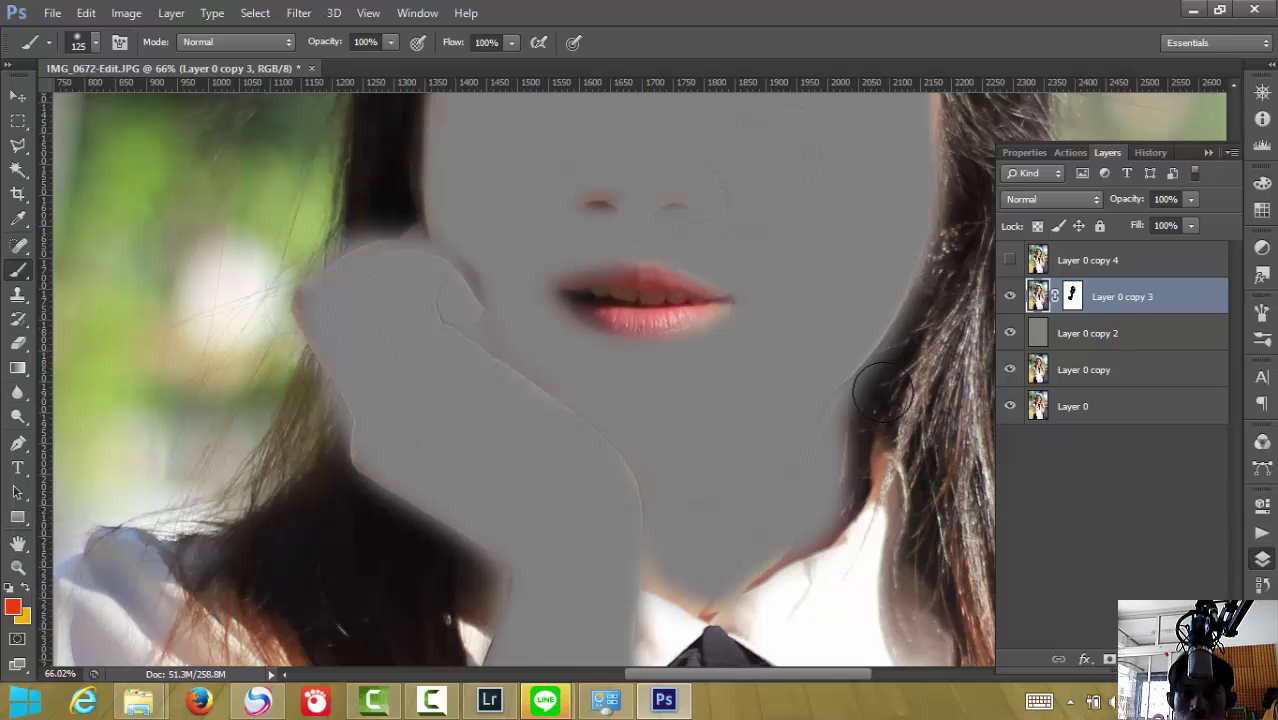
scroll(920, 458, up, 5)
scroll(920, 458, up, 3)
scroll(919, 458, up, 4)
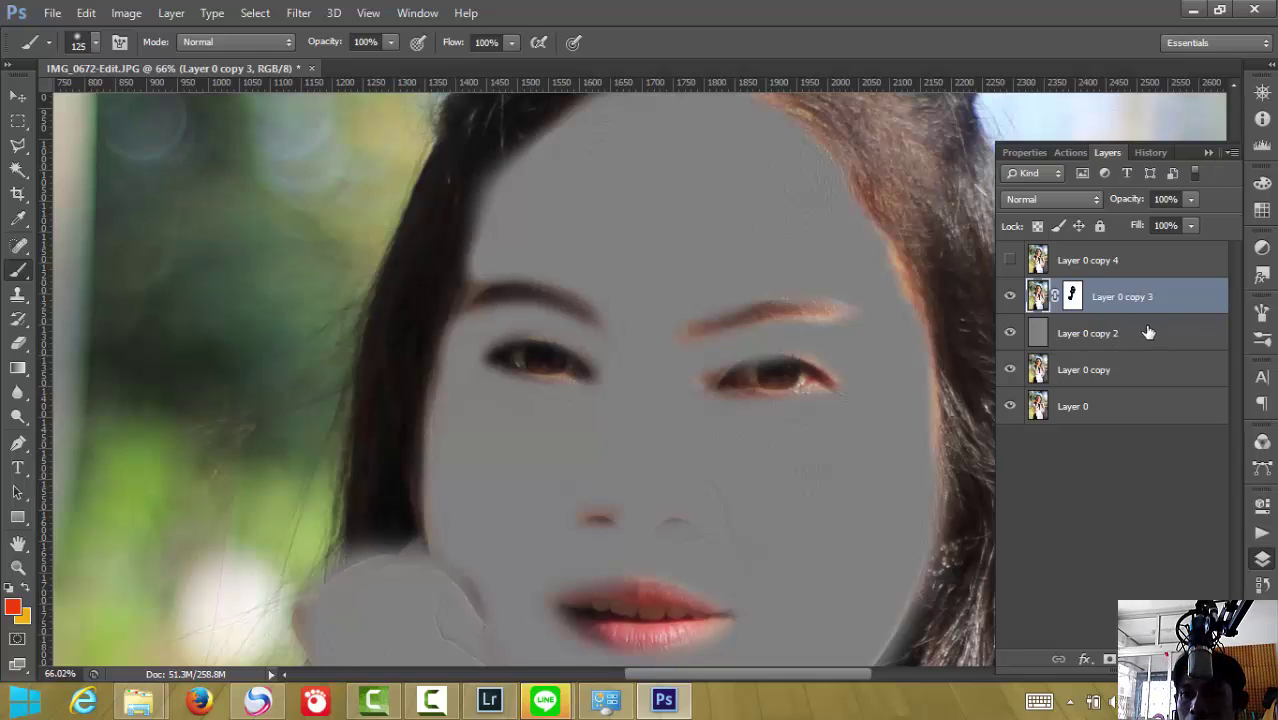
click(1148, 332)
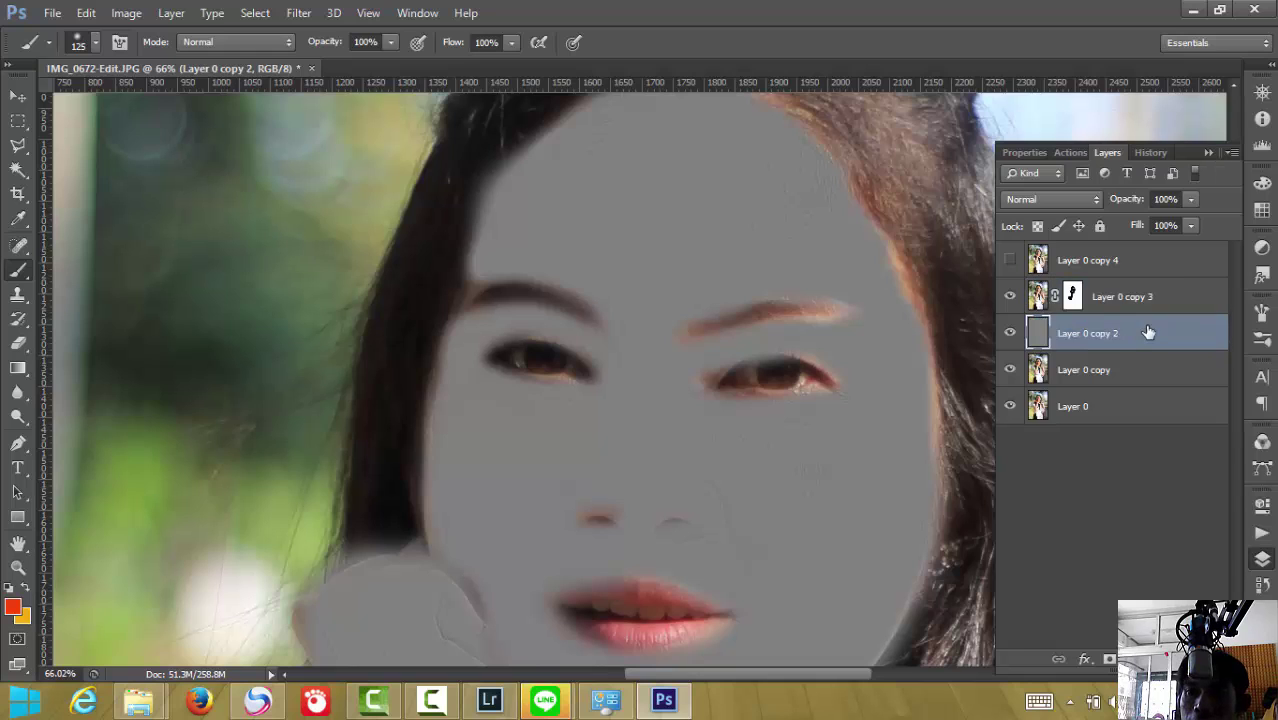
Set Layer 0 copy 2's blend mode to Soft Light, then reselect Layer 0 copy 3
click(1094, 200)
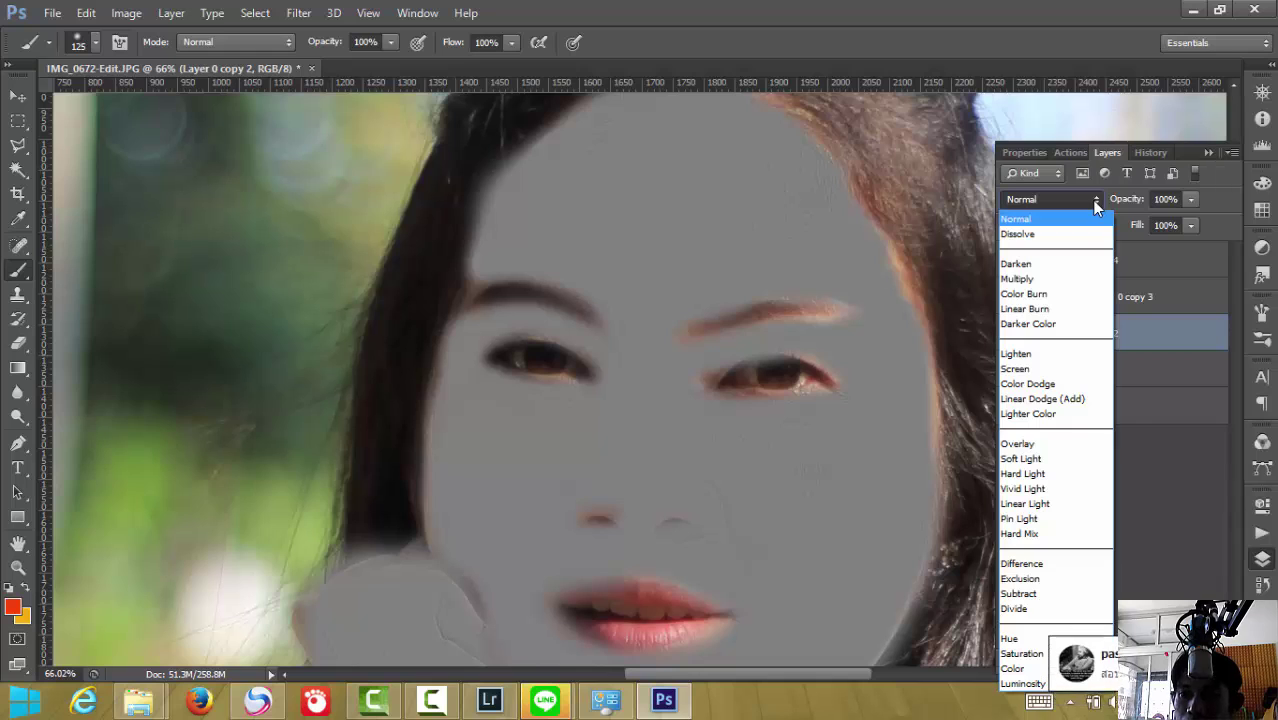
click(1045, 445)
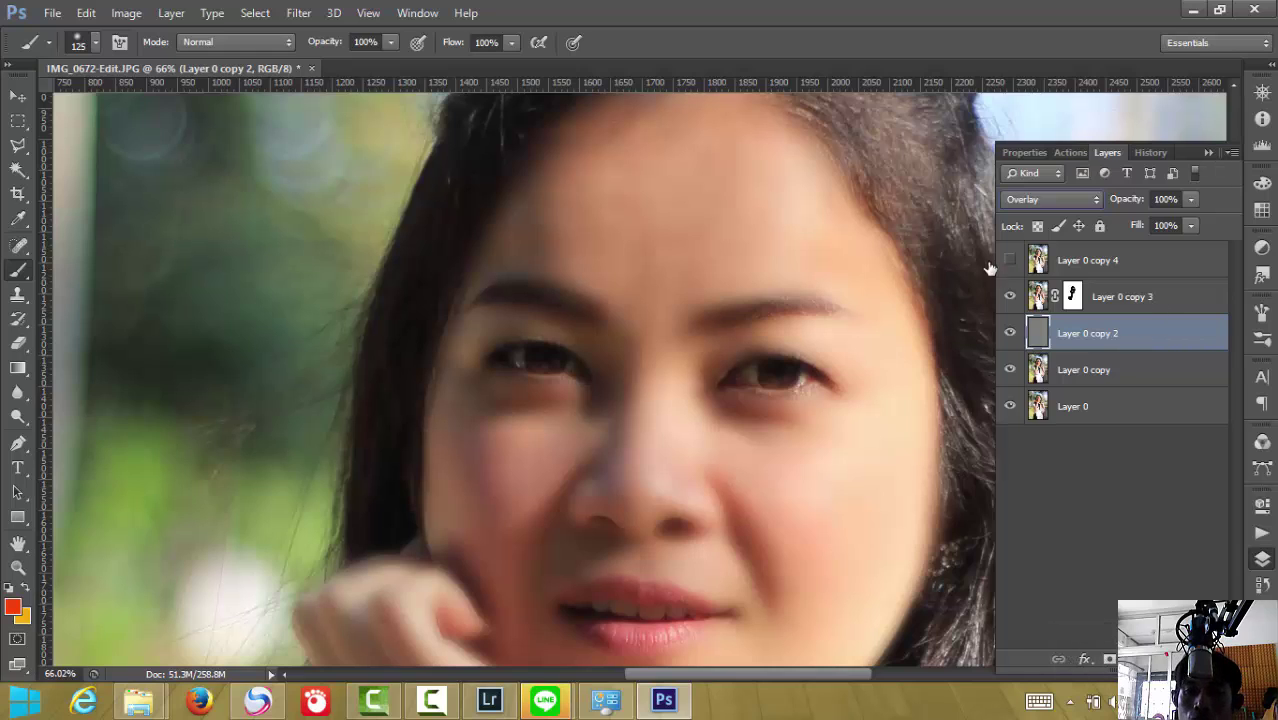
key(Down)
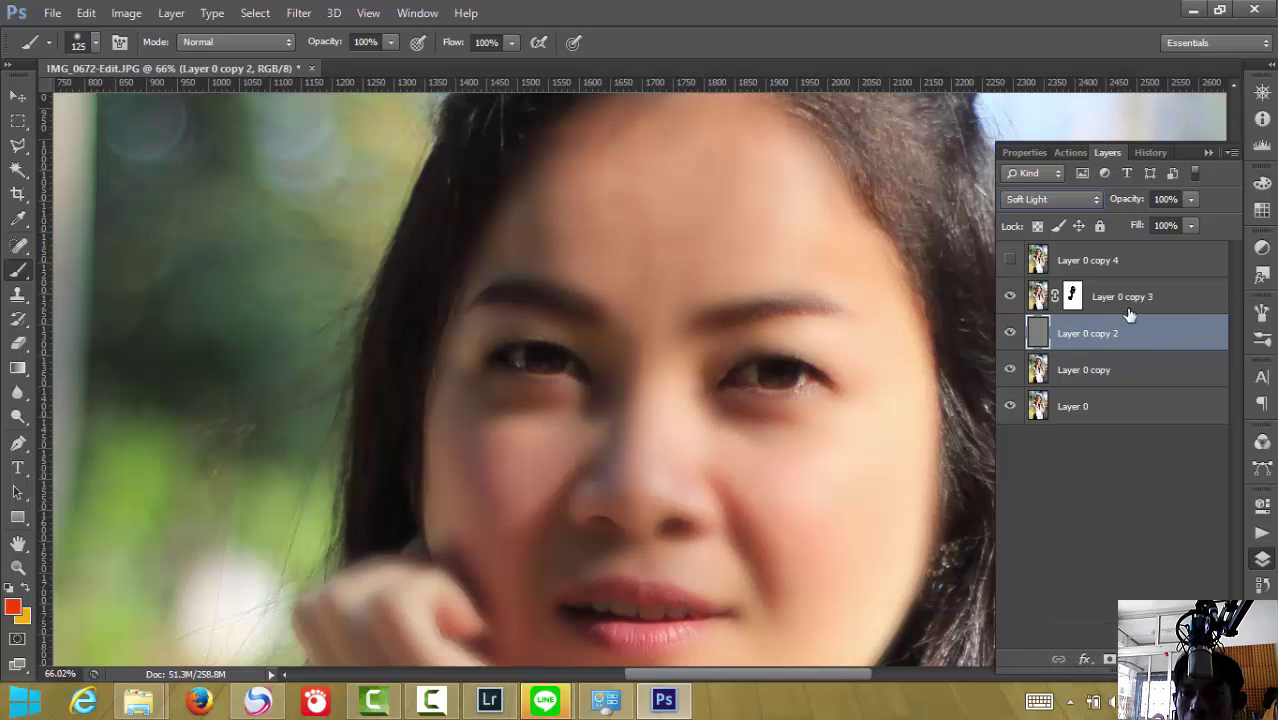
click(1130, 290)
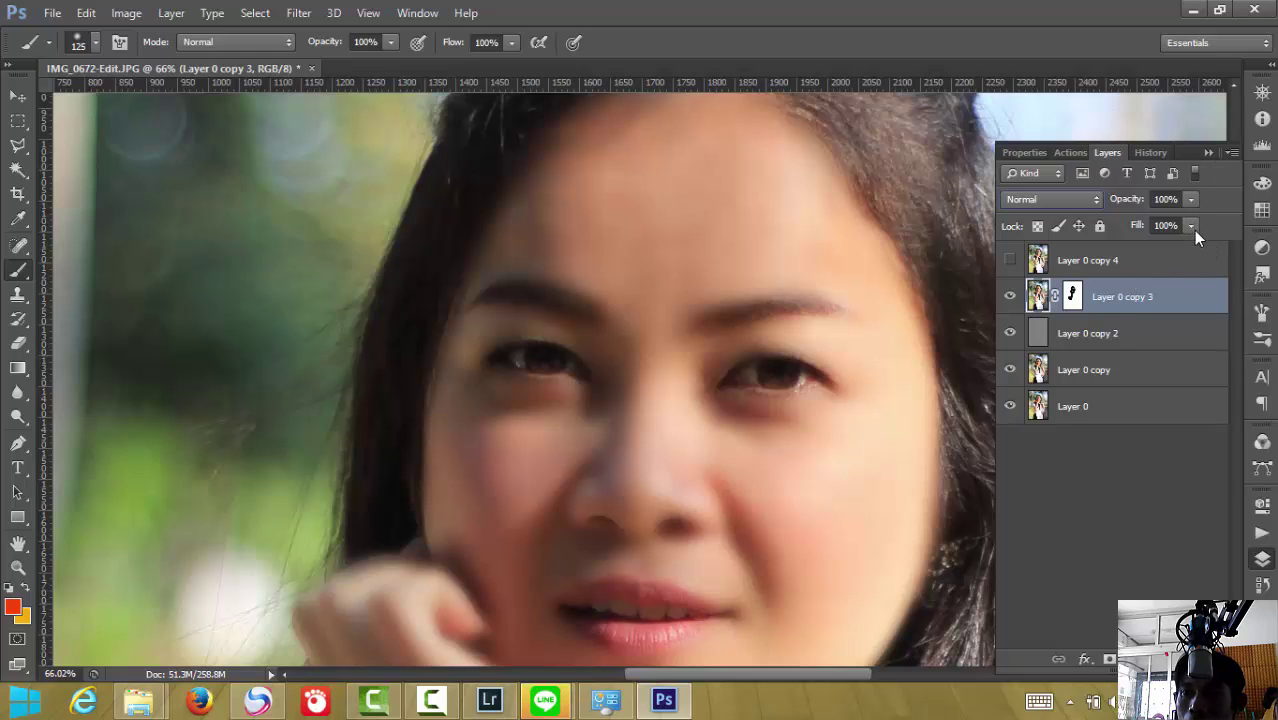
click(1165, 262)
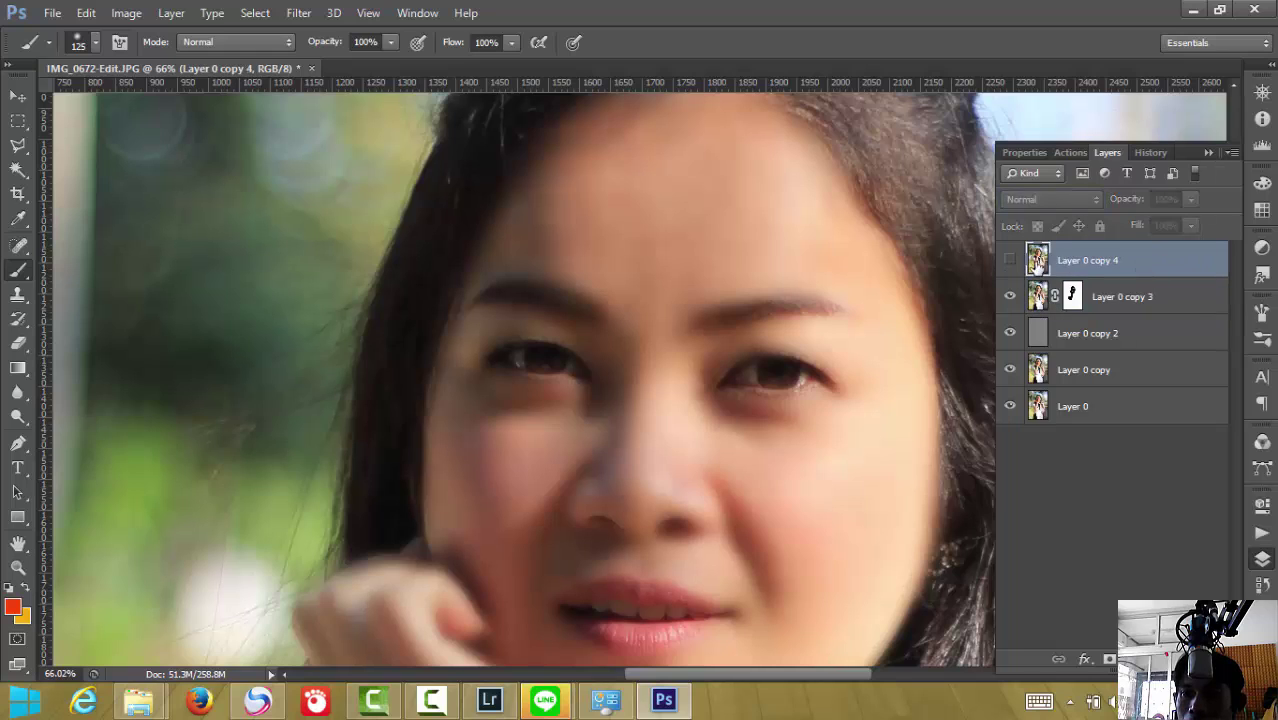
click(1178, 298)
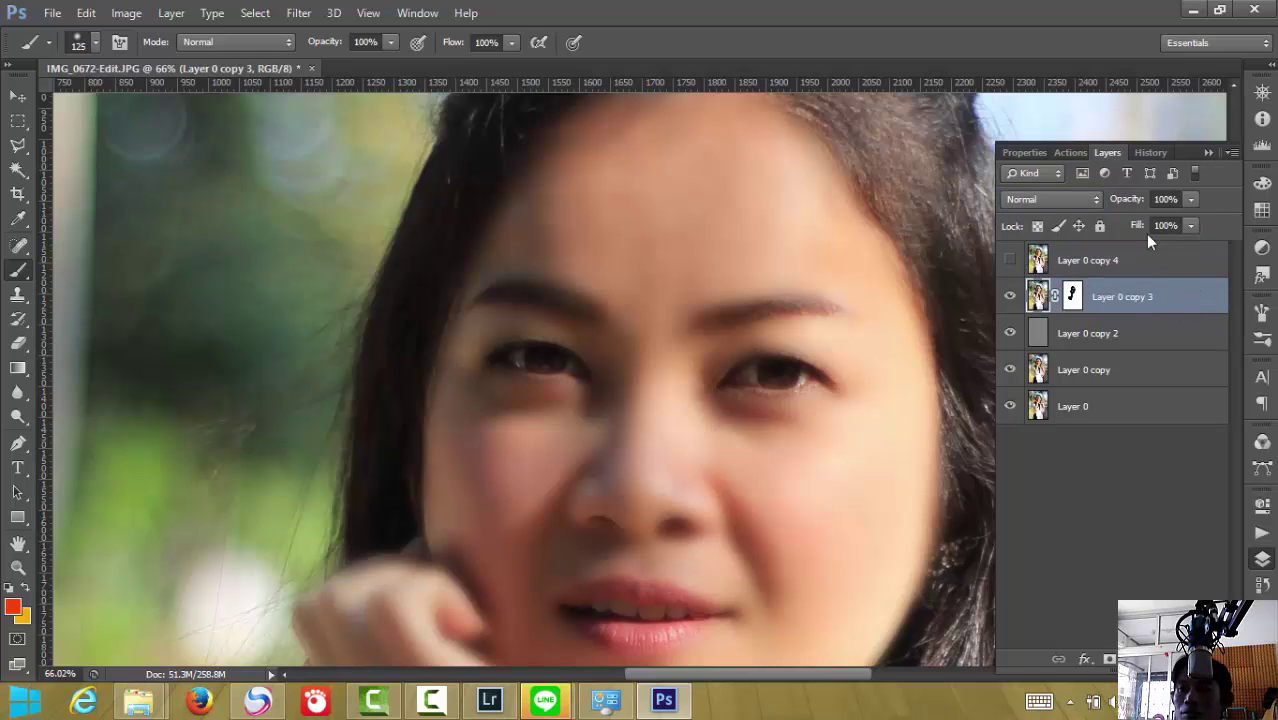
click(1190, 228)
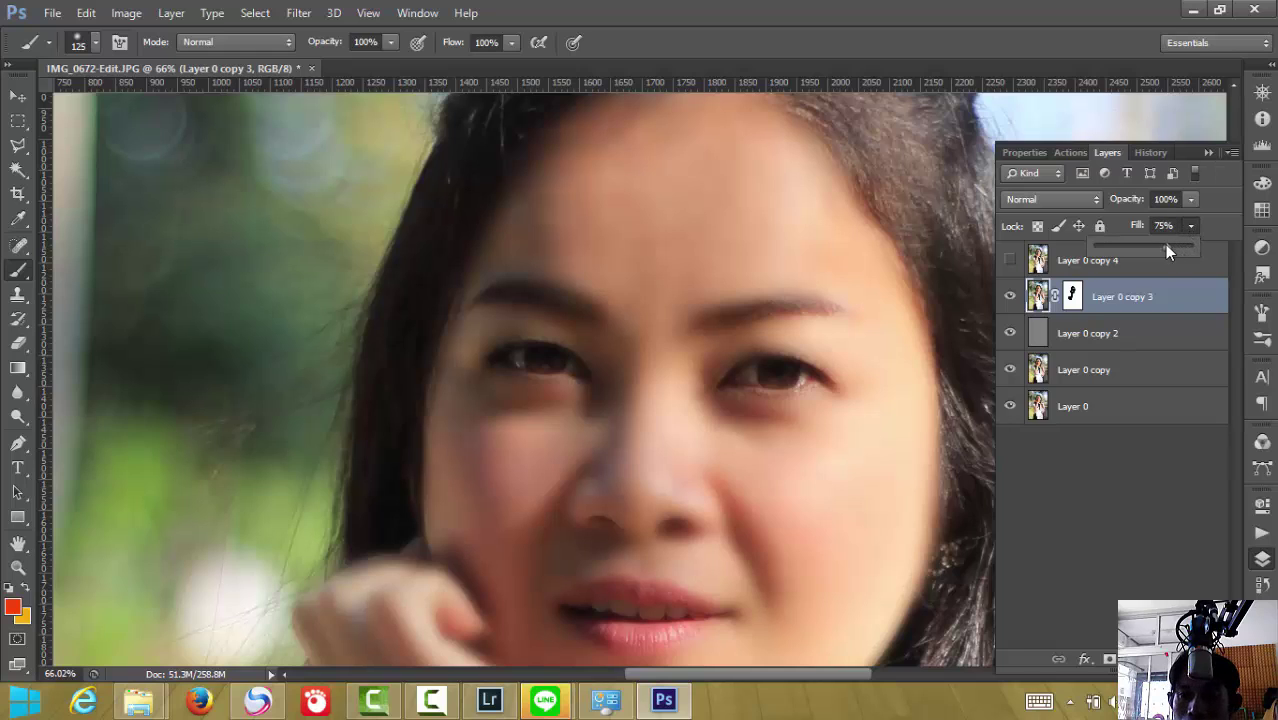
drag(1166, 250, 1137, 251)
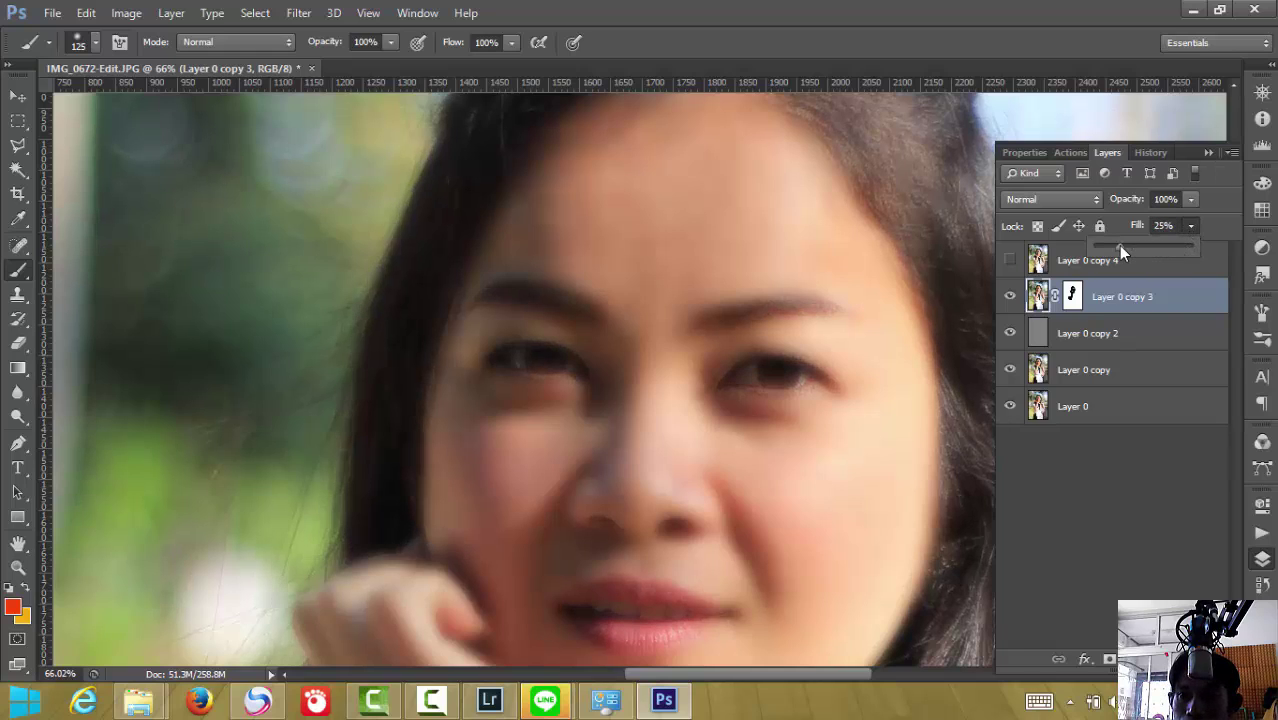
drag(1119, 248, 1205, 241)
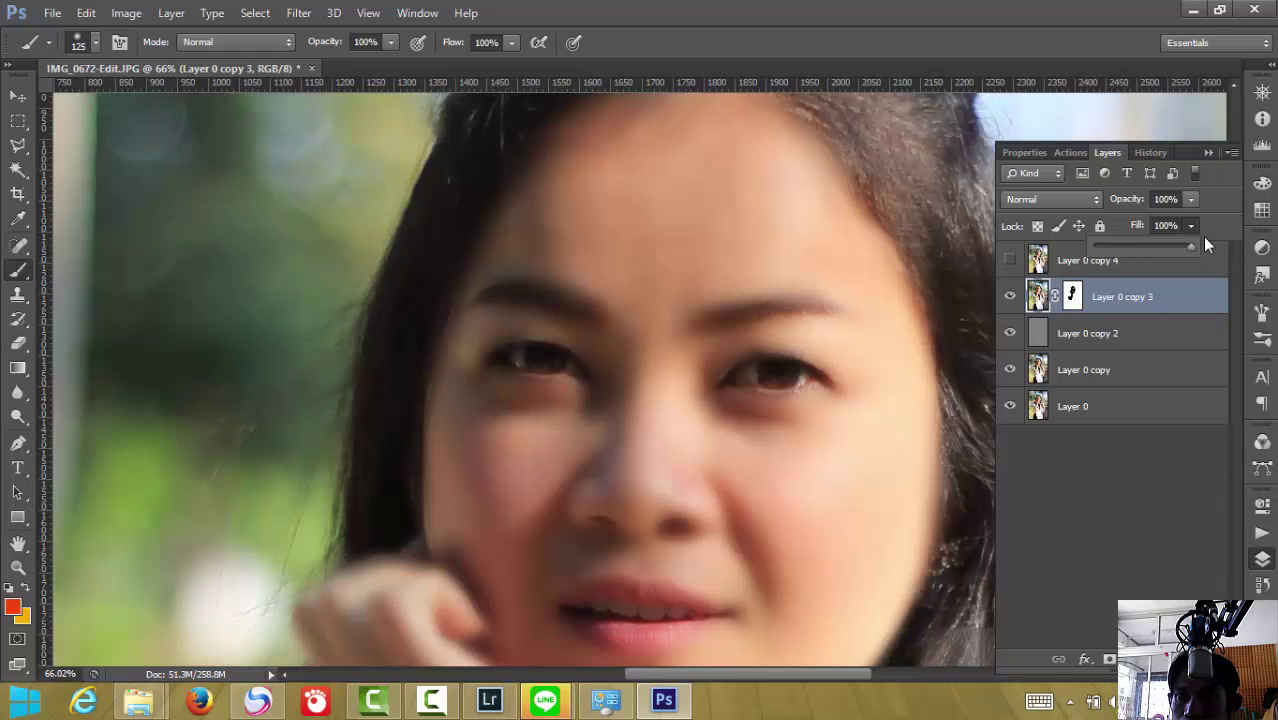
click(1190, 201)
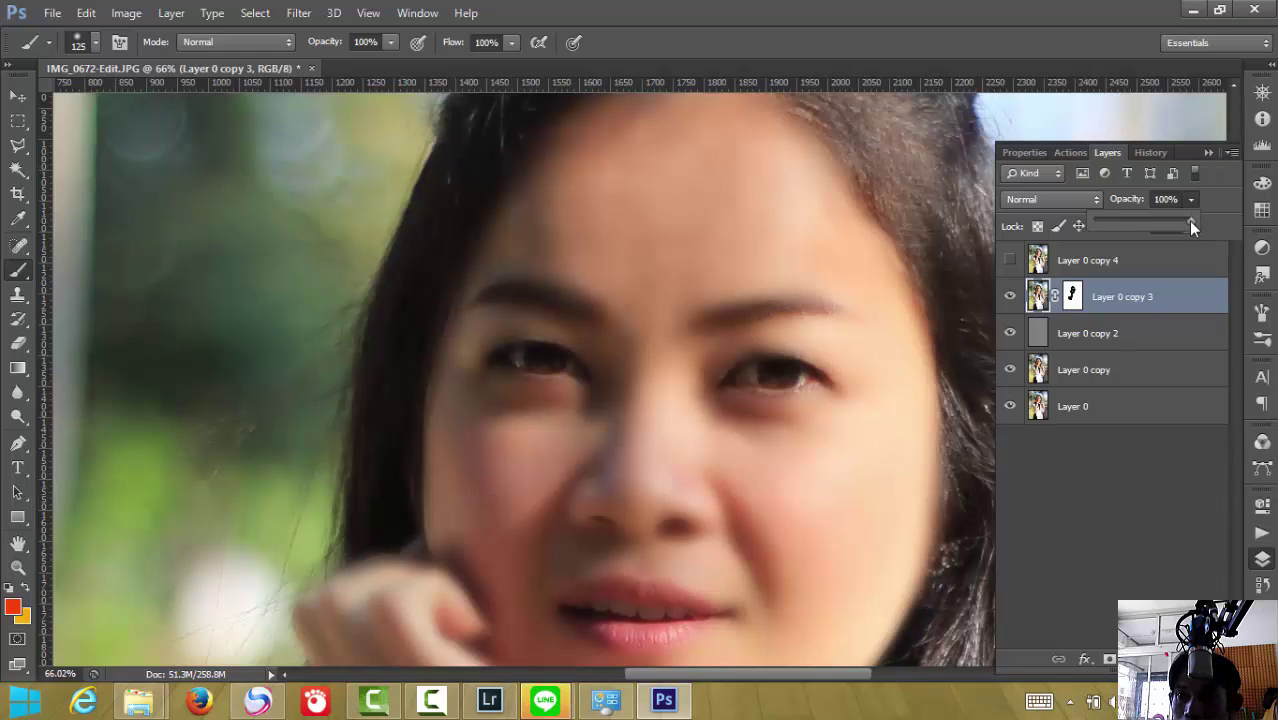
drag(1190, 226, 1146, 229)
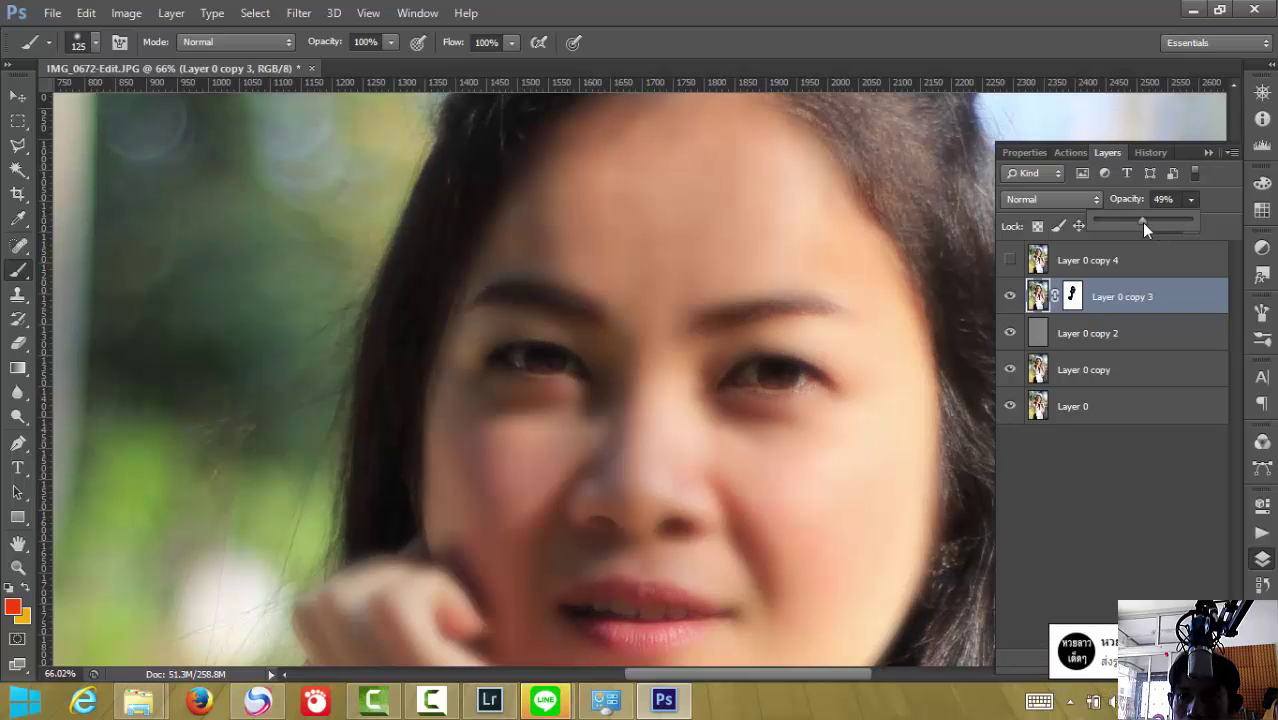
text(100)
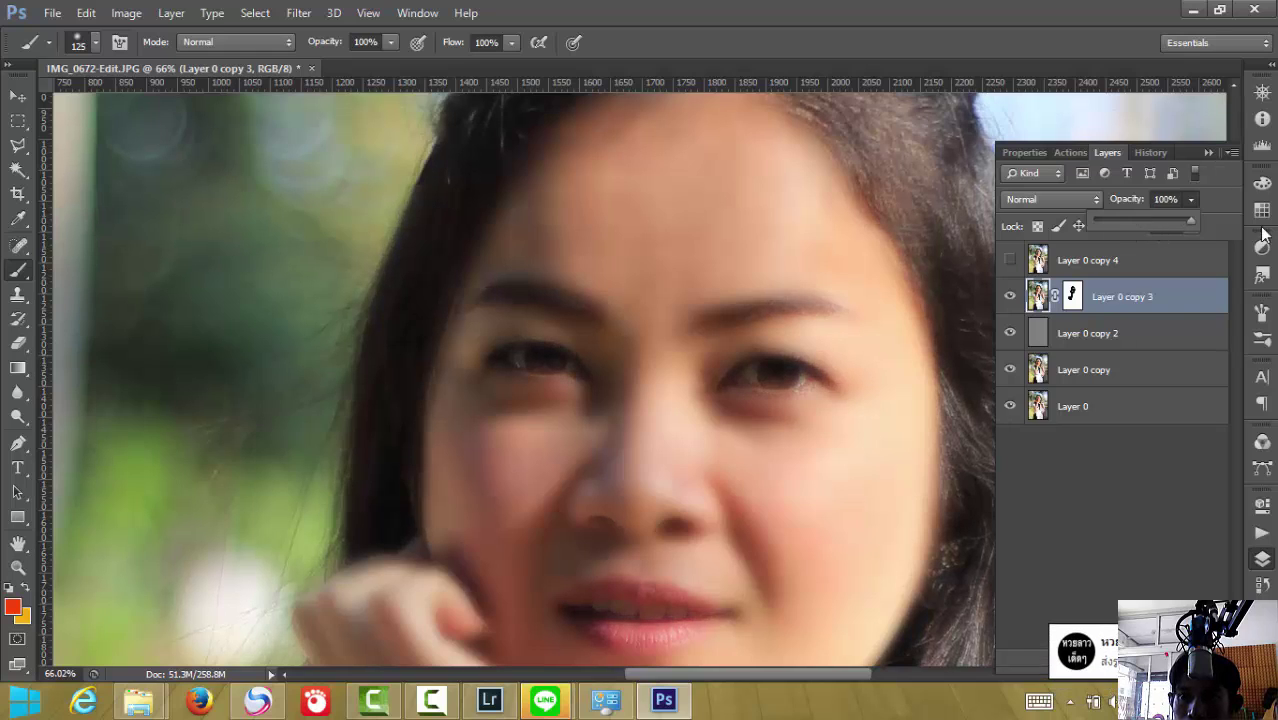
click(1154, 340)
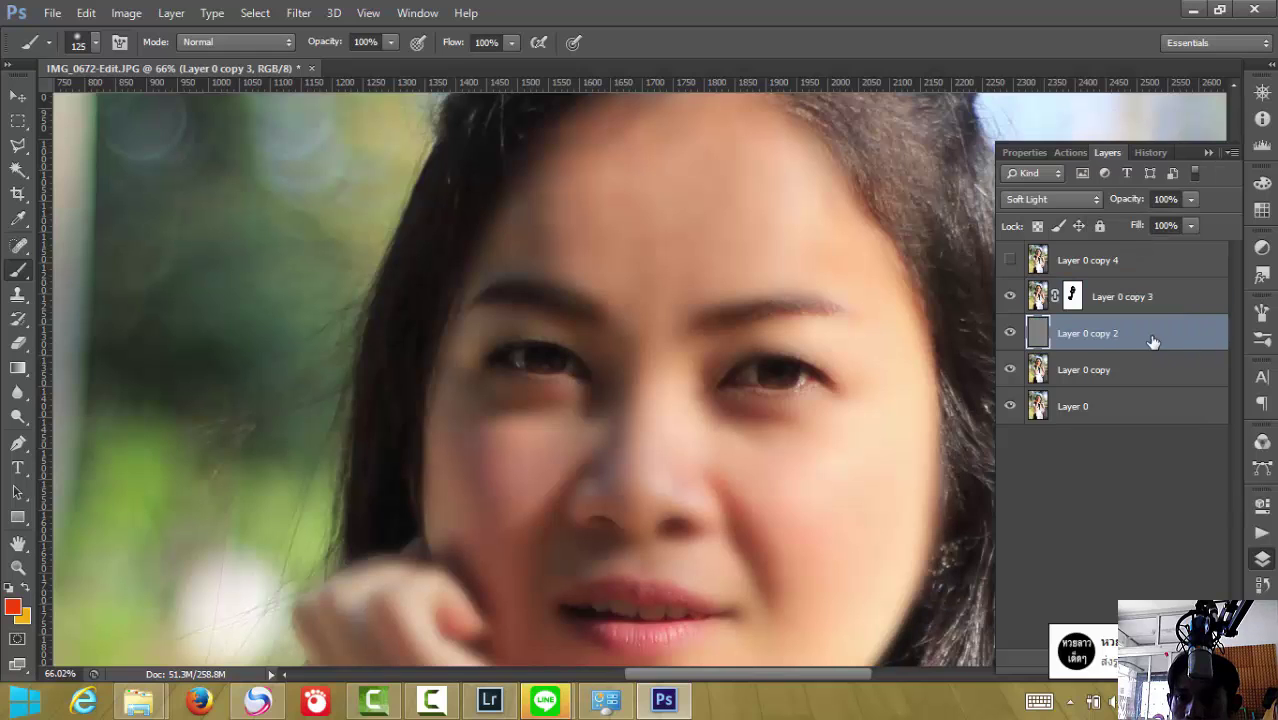
Make the hidden top layer Layer 0 copy 4 visible at 45% opacity
click(1030, 262)
click(1010, 260)
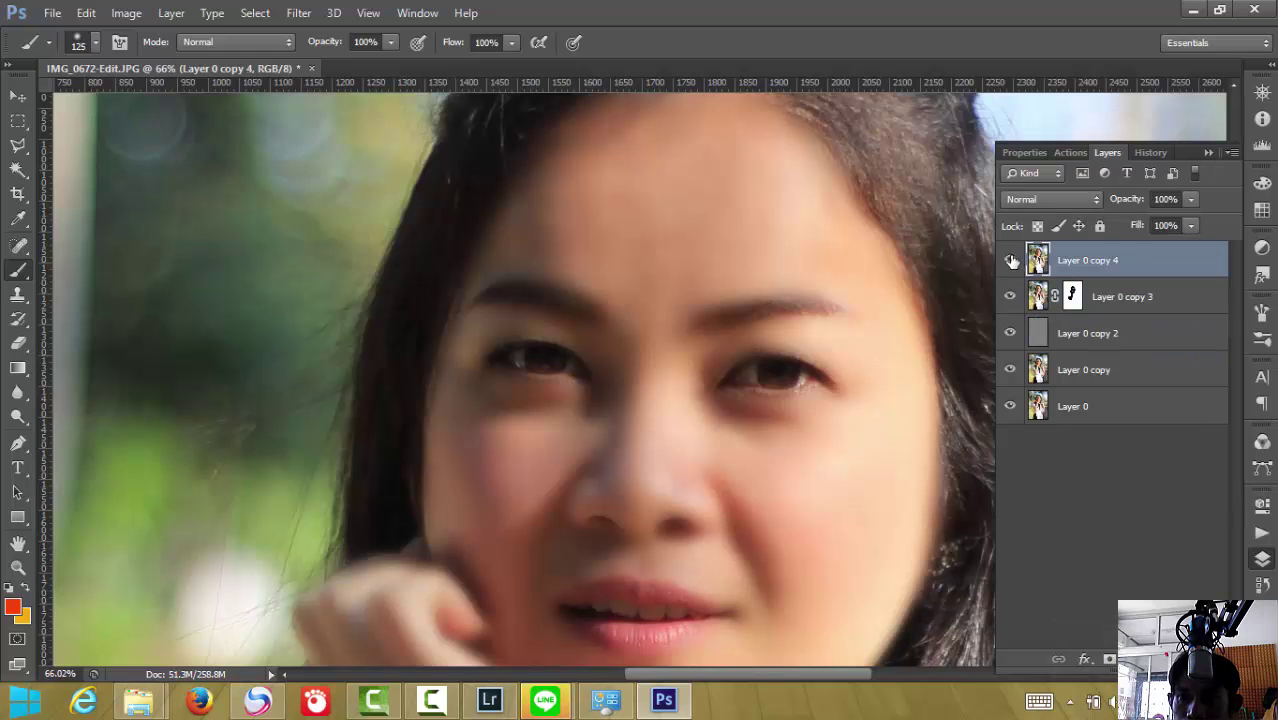
click(1191, 200)
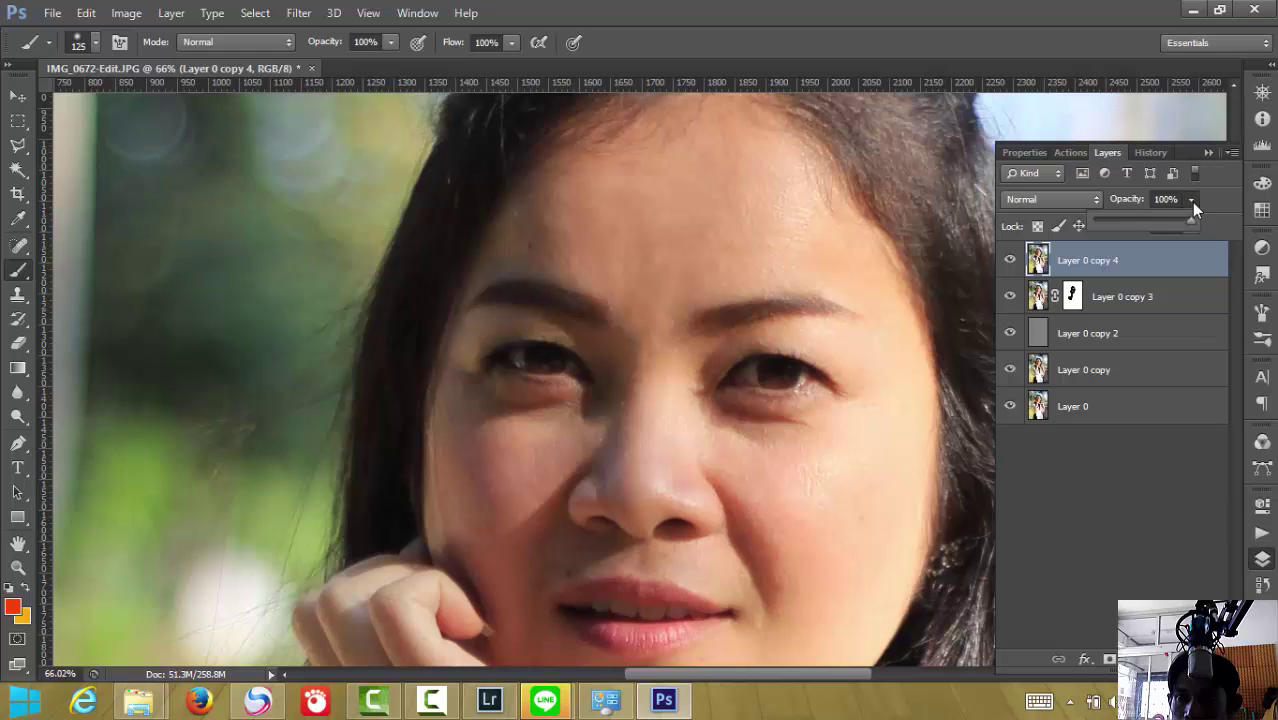
drag(1136, 226, 1129, 226)
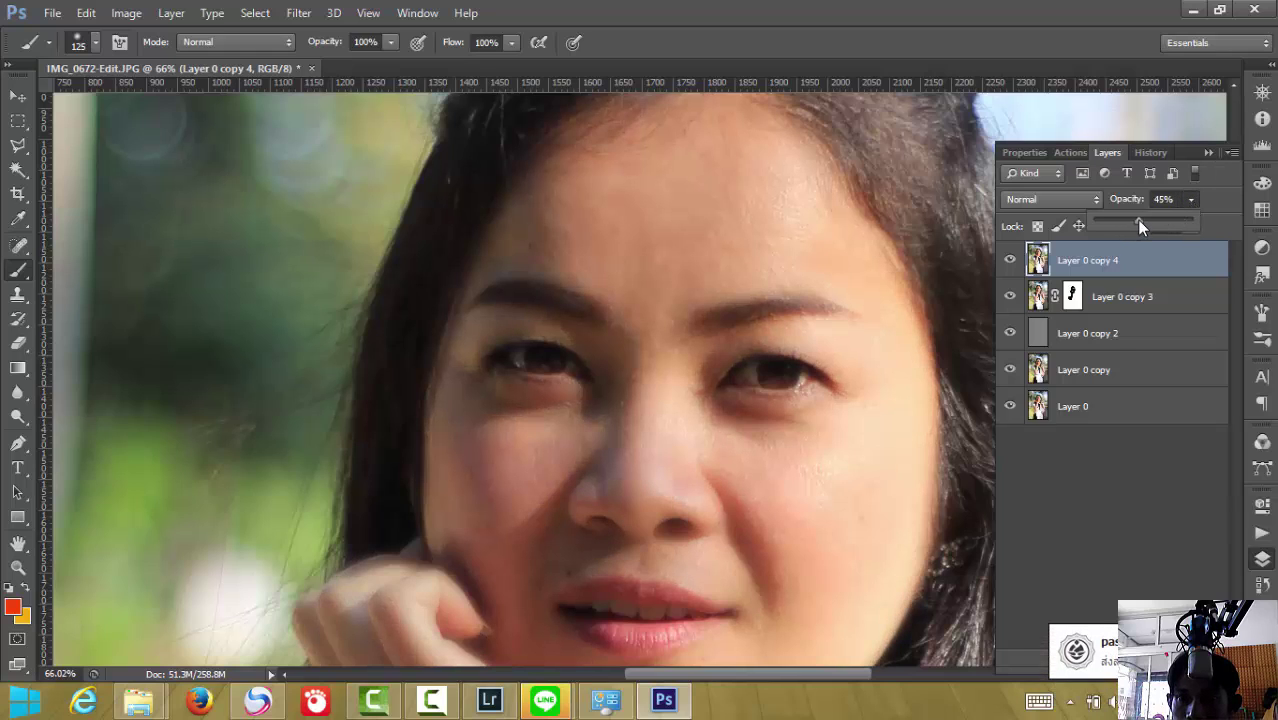
key(Return)
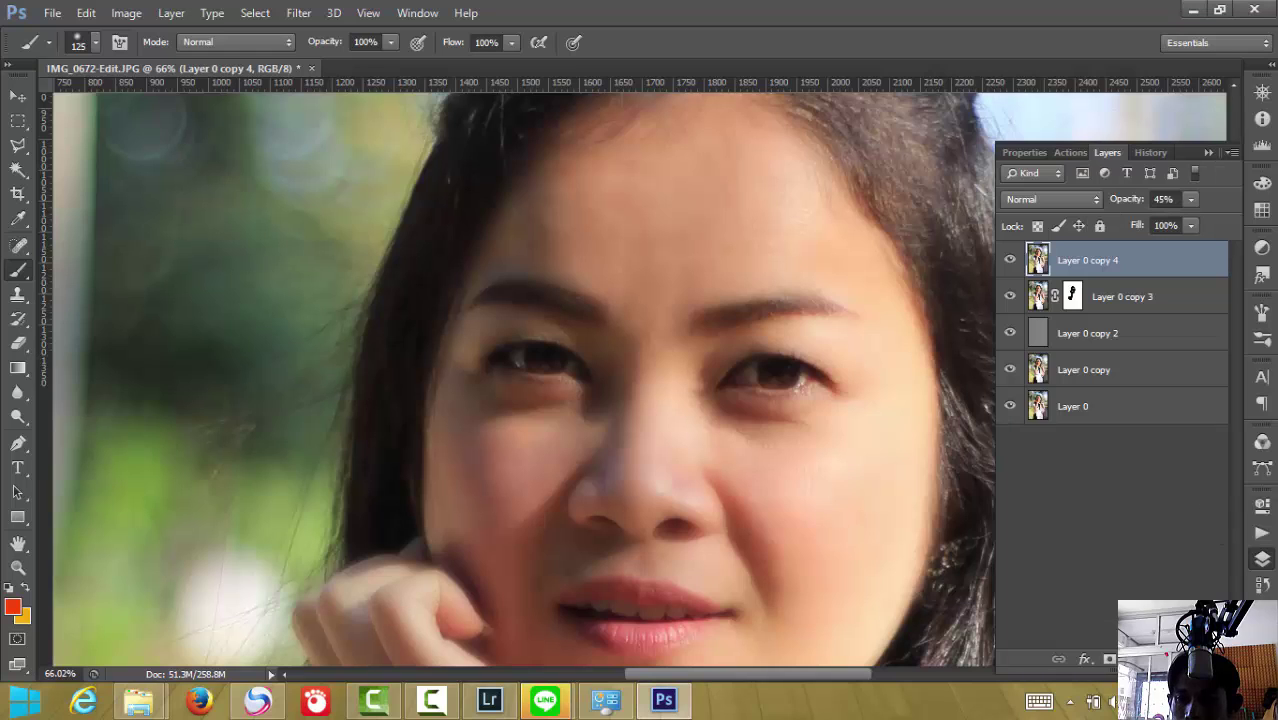
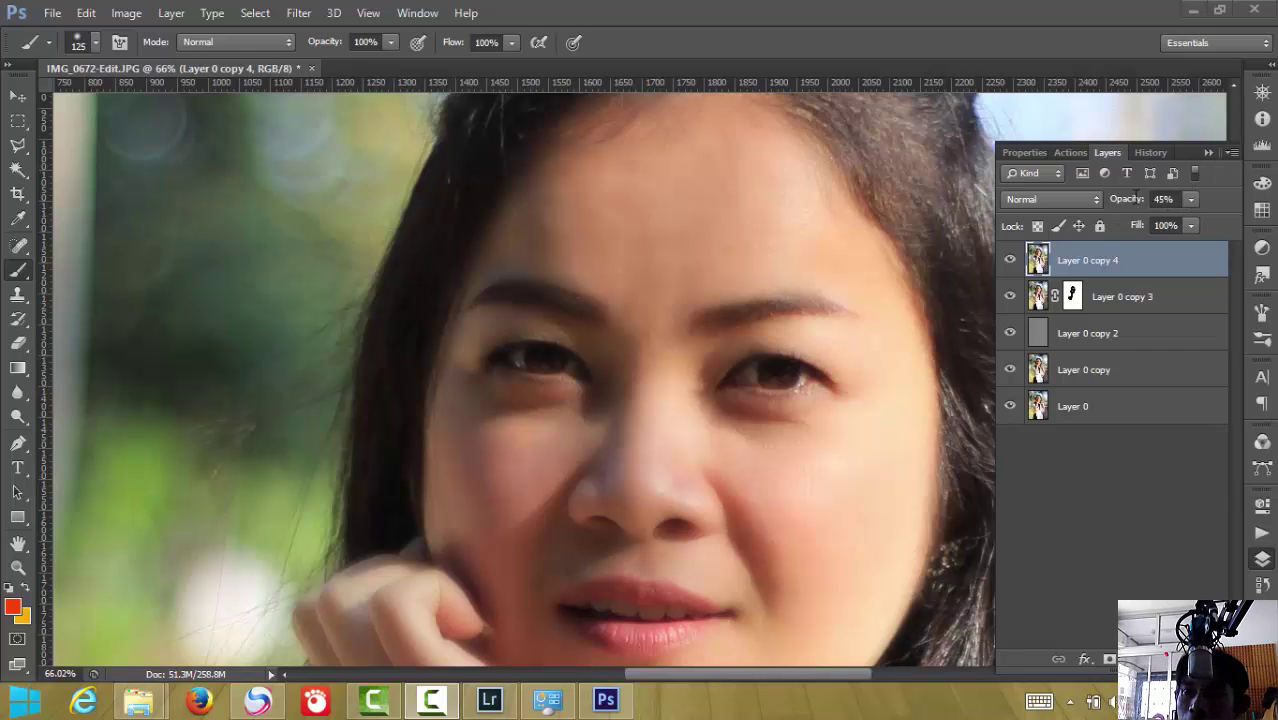
Set the top layer, Layer 0 copy 4, to 34% opacity
click(1170, 199)
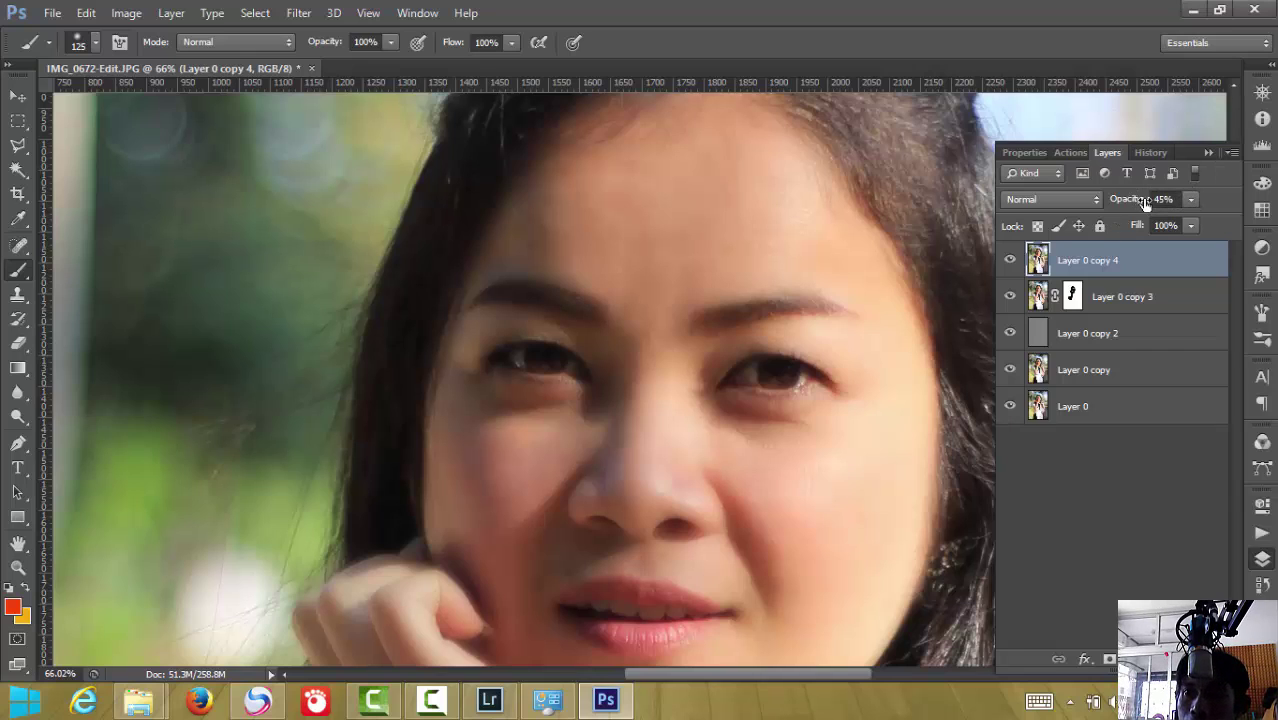
click(1191, 200)
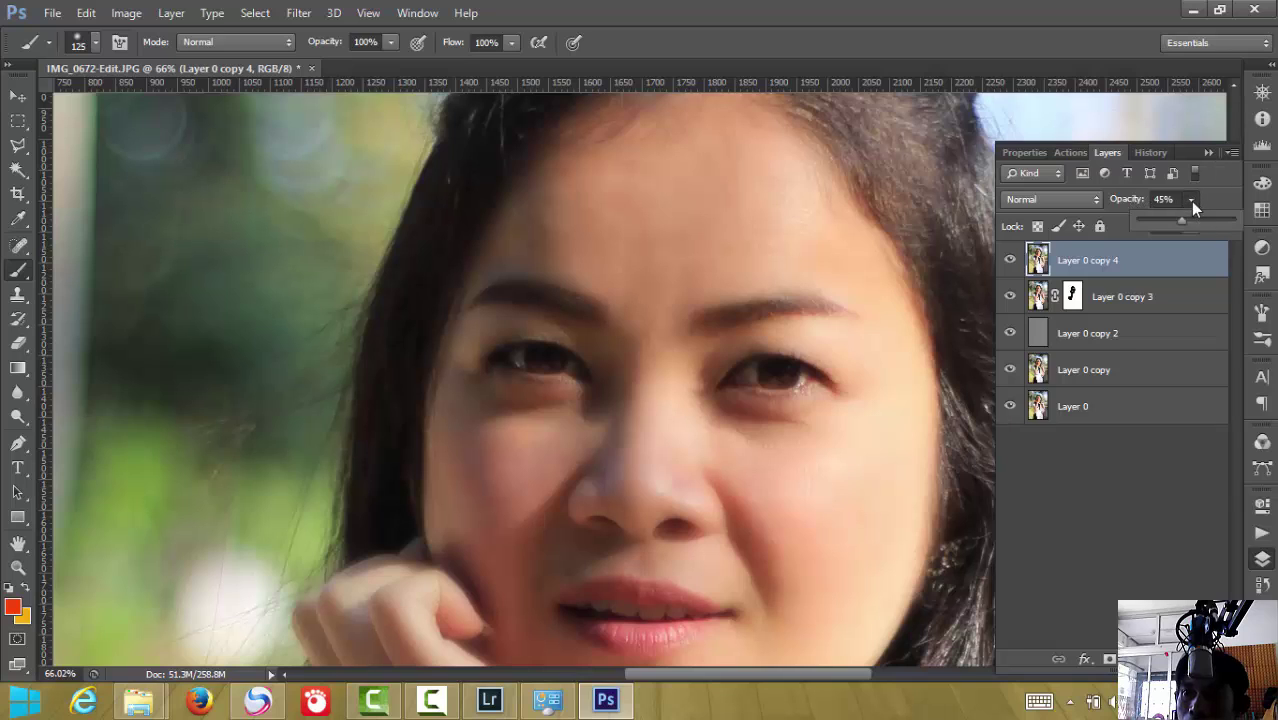
drag(1182, 222, 1234, 224)
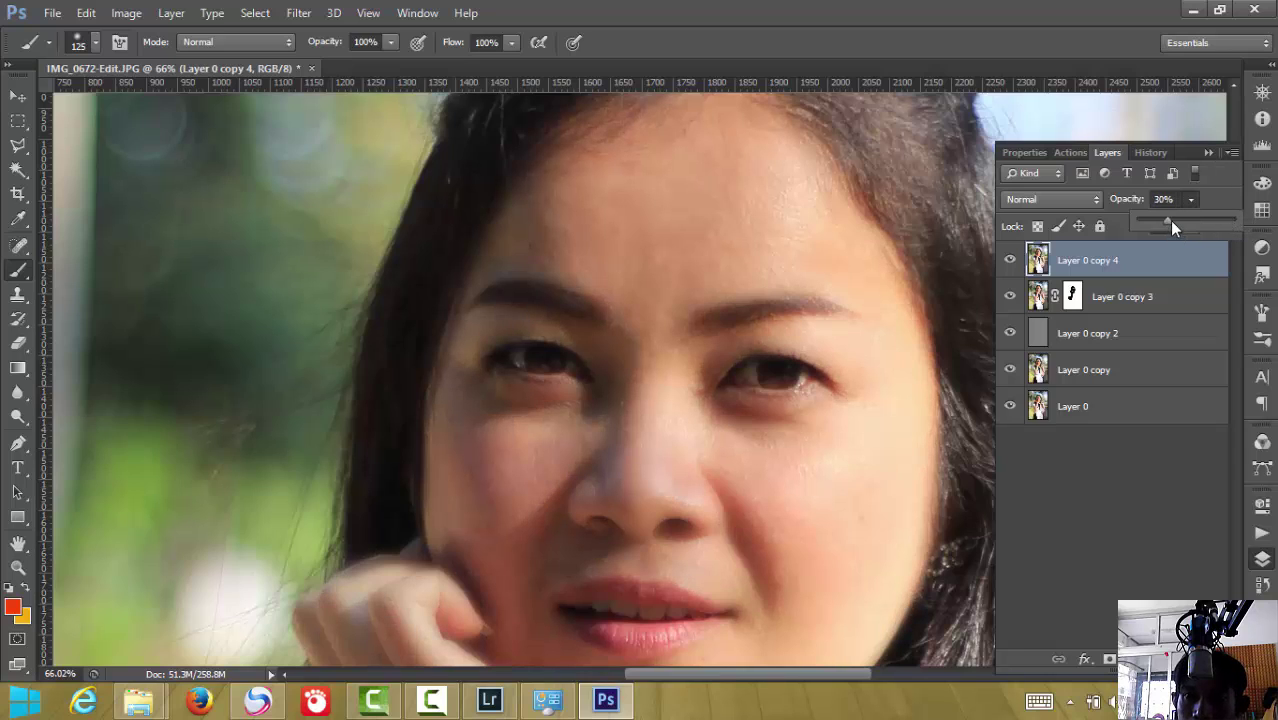
drag(1172, 222, 1166, 222)
drag(1174, 228, 1181, 226)
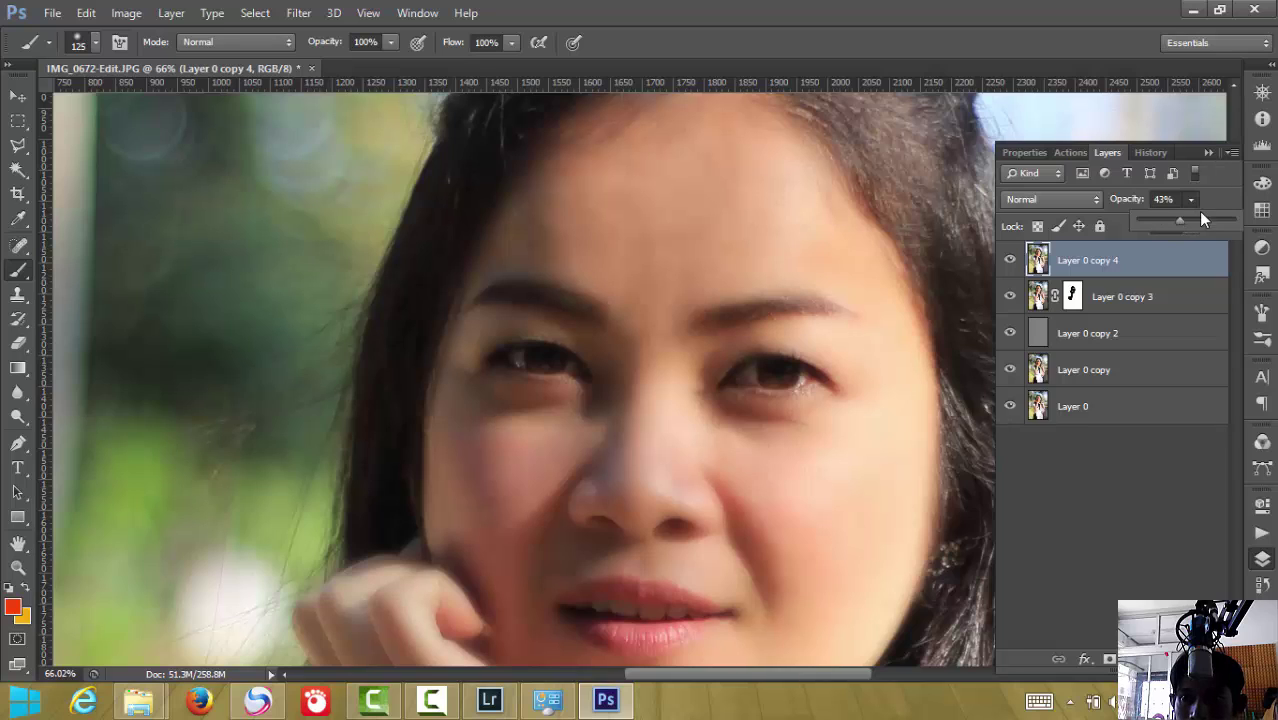
click(1190, 226)
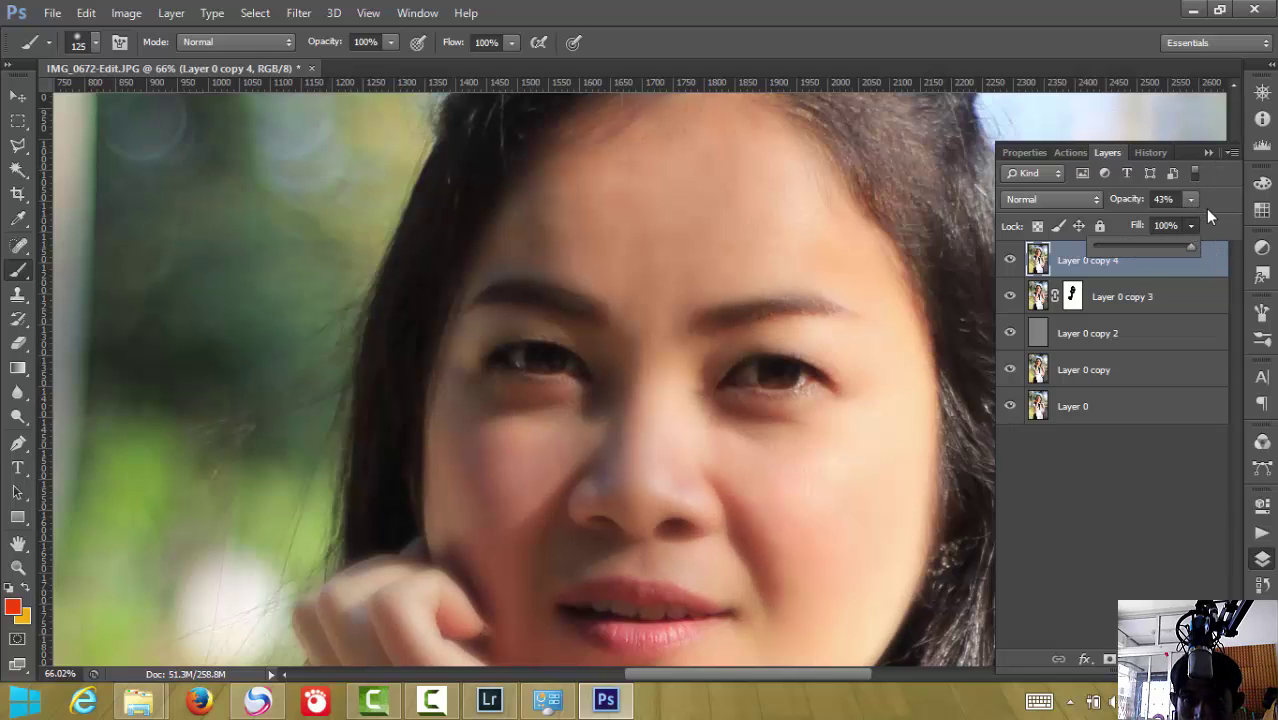
click(1191, 203)
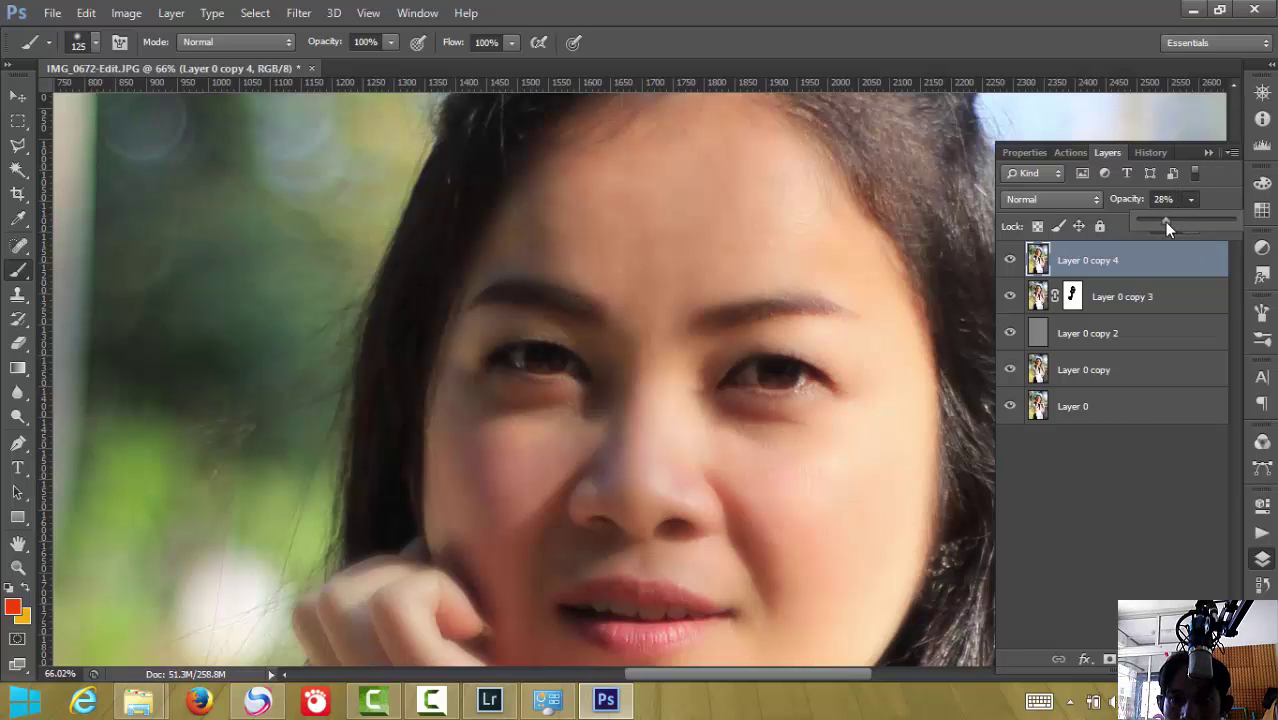
drag(1170, 228, 1172, 221)
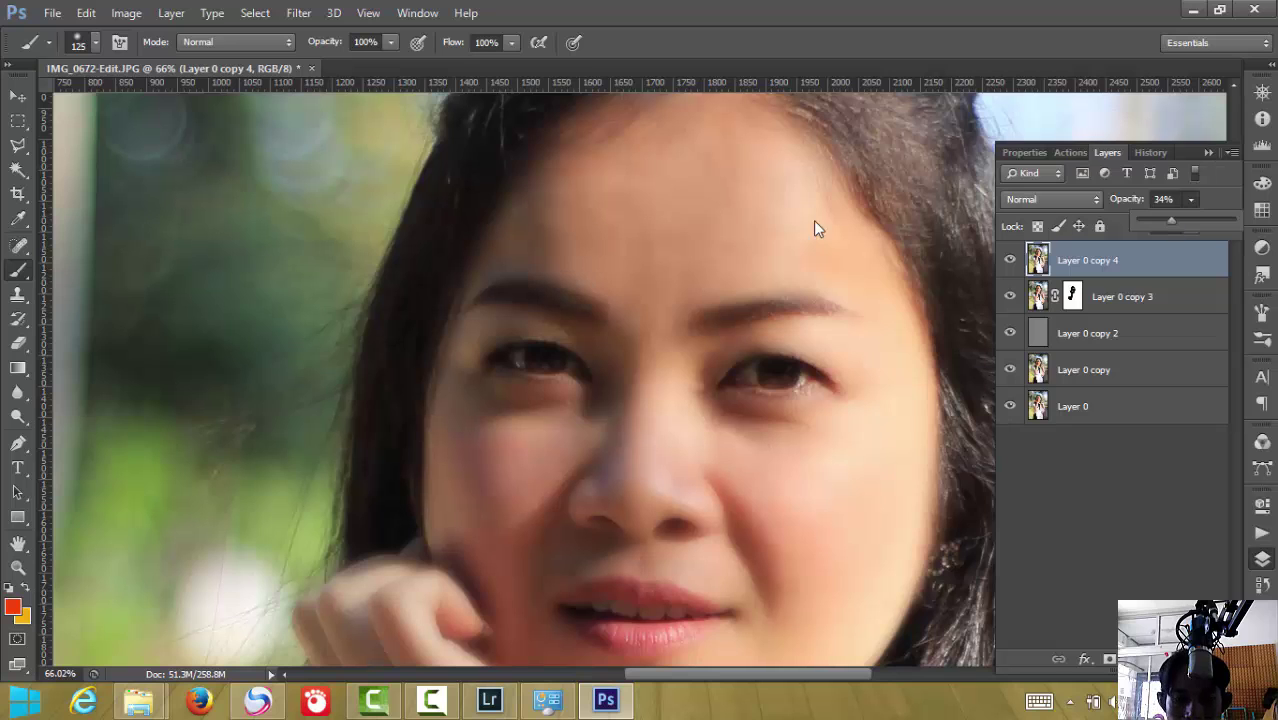
Zoom in on the eyes and back out to check the softened skin
scroll(779, 265, down, 2)
scroll(800, 264, down, 2)
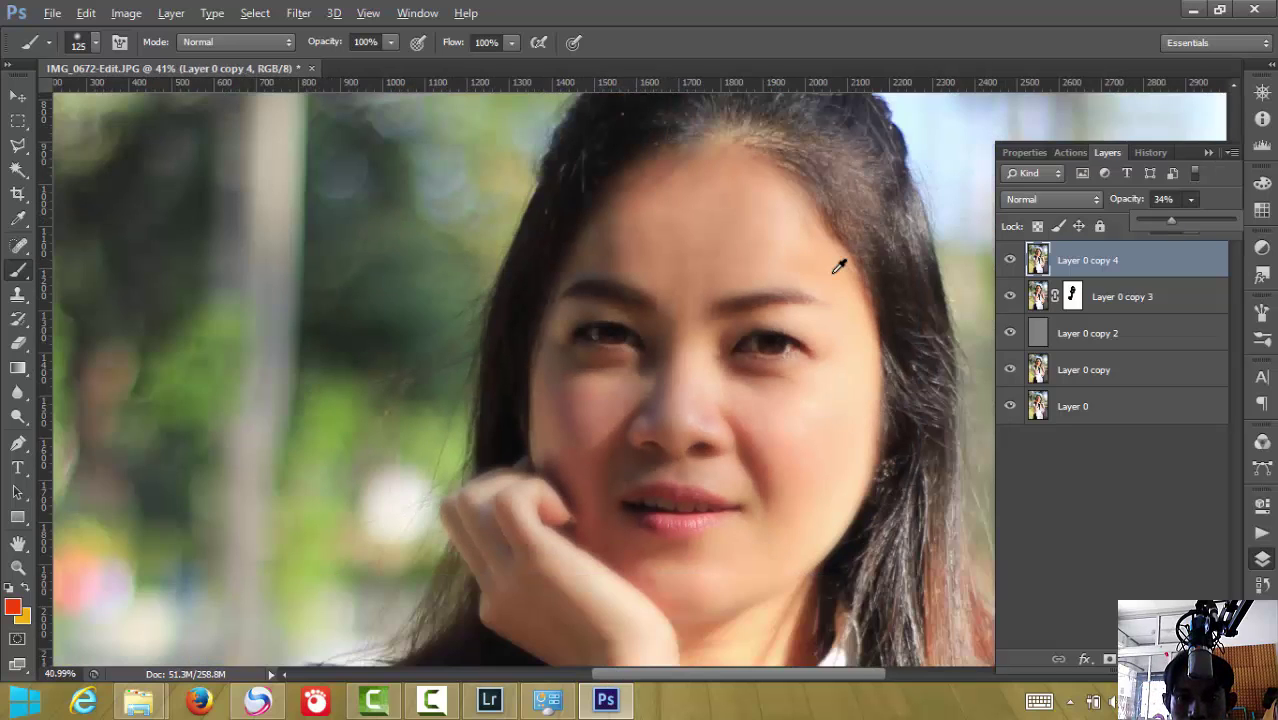
scroll(838, 263, down, 2)
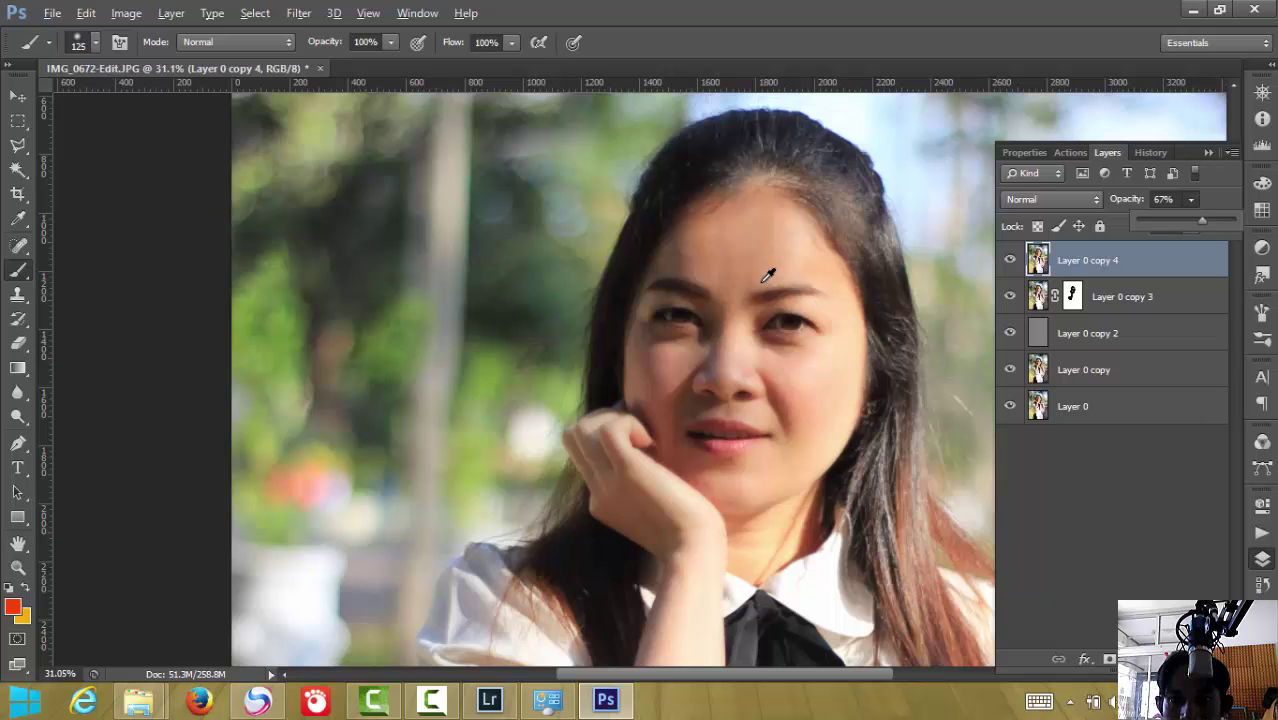
scroll(773, 275, up, 1)
scroll(773, 275, up, 2)
scroll(773, 275, up, 2)
scroll(773, 275, up, 3)
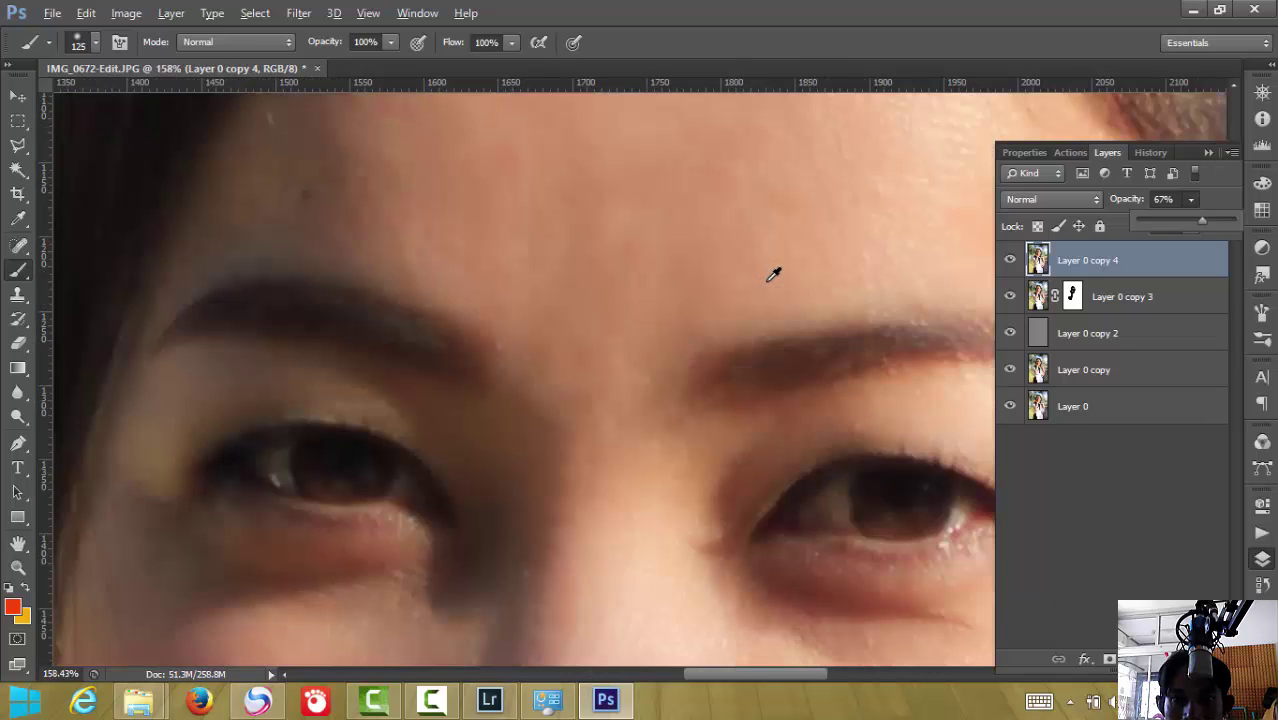
scroll(773, 275, down, 2)
scroll(773, 275, down, 3)
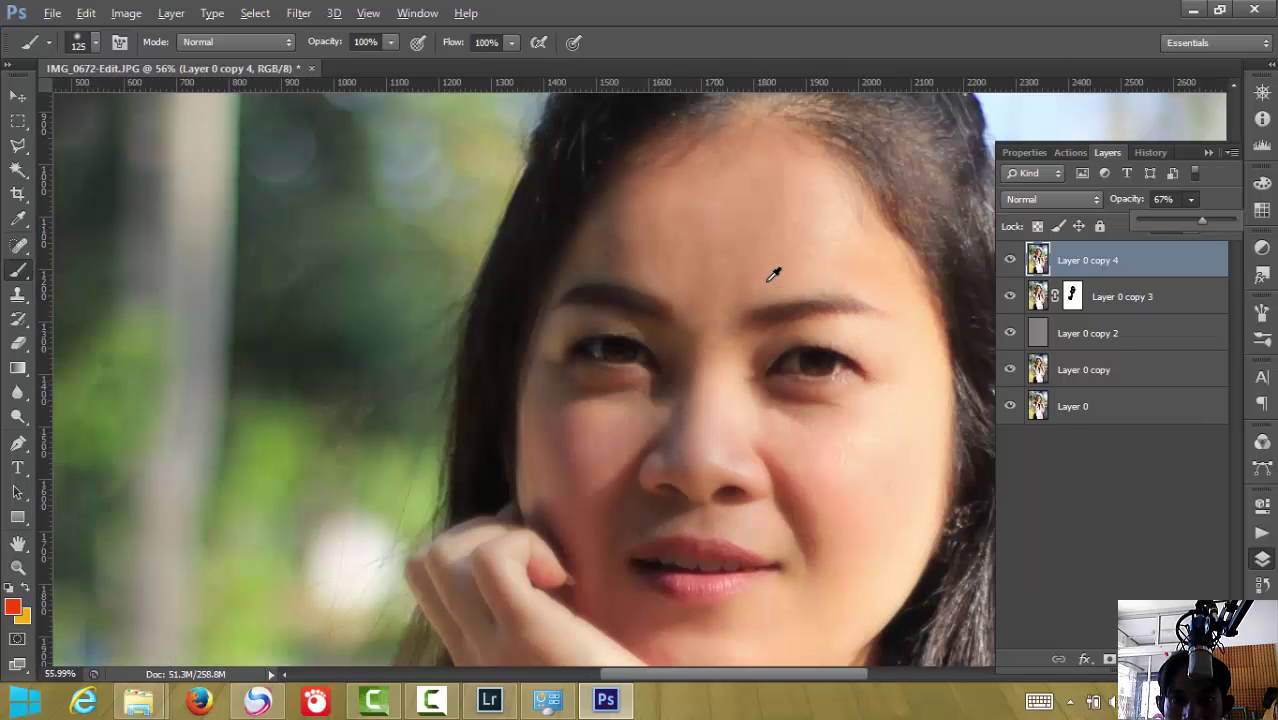
scroll(773, 275, down, 1)
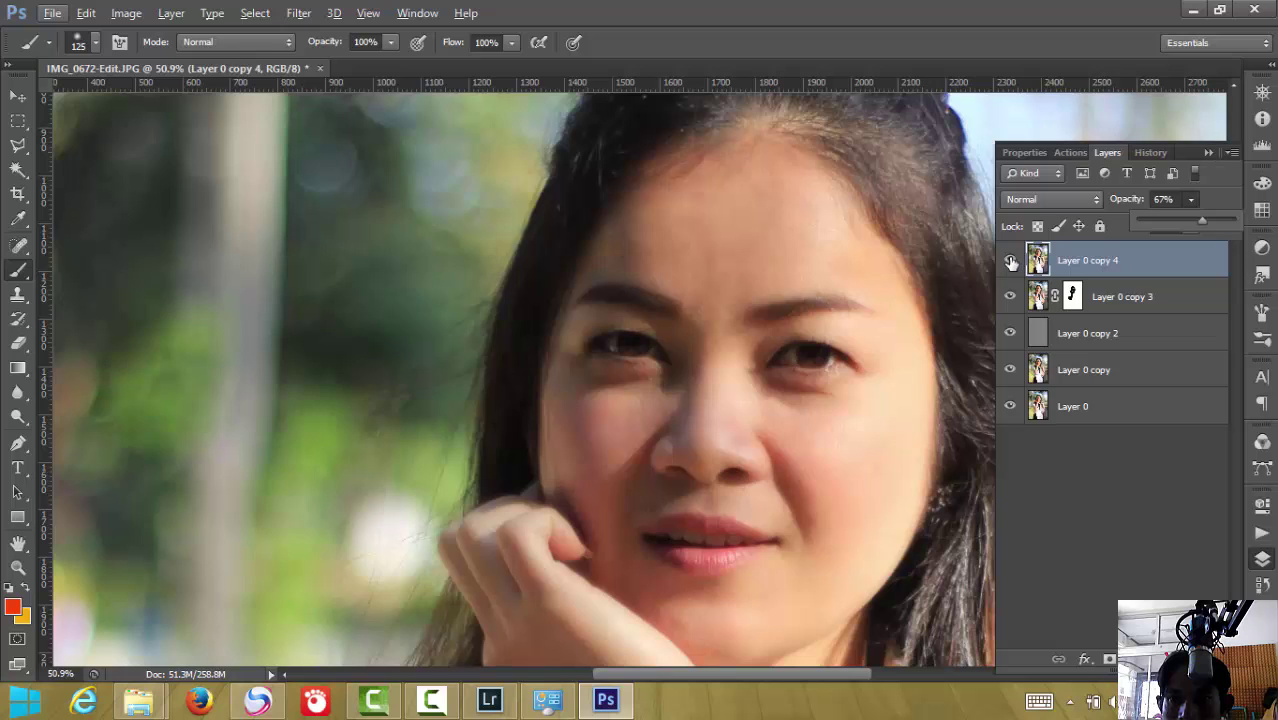
click(1010, 298)
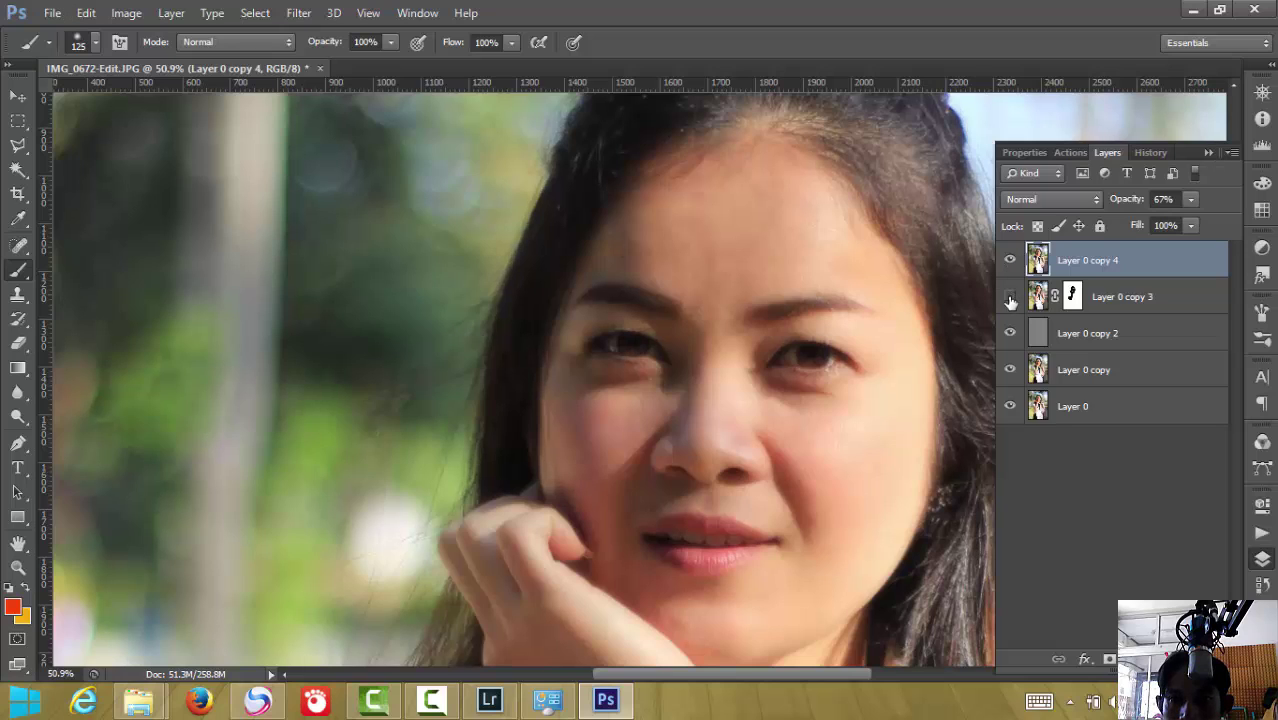
click(1010, 298)
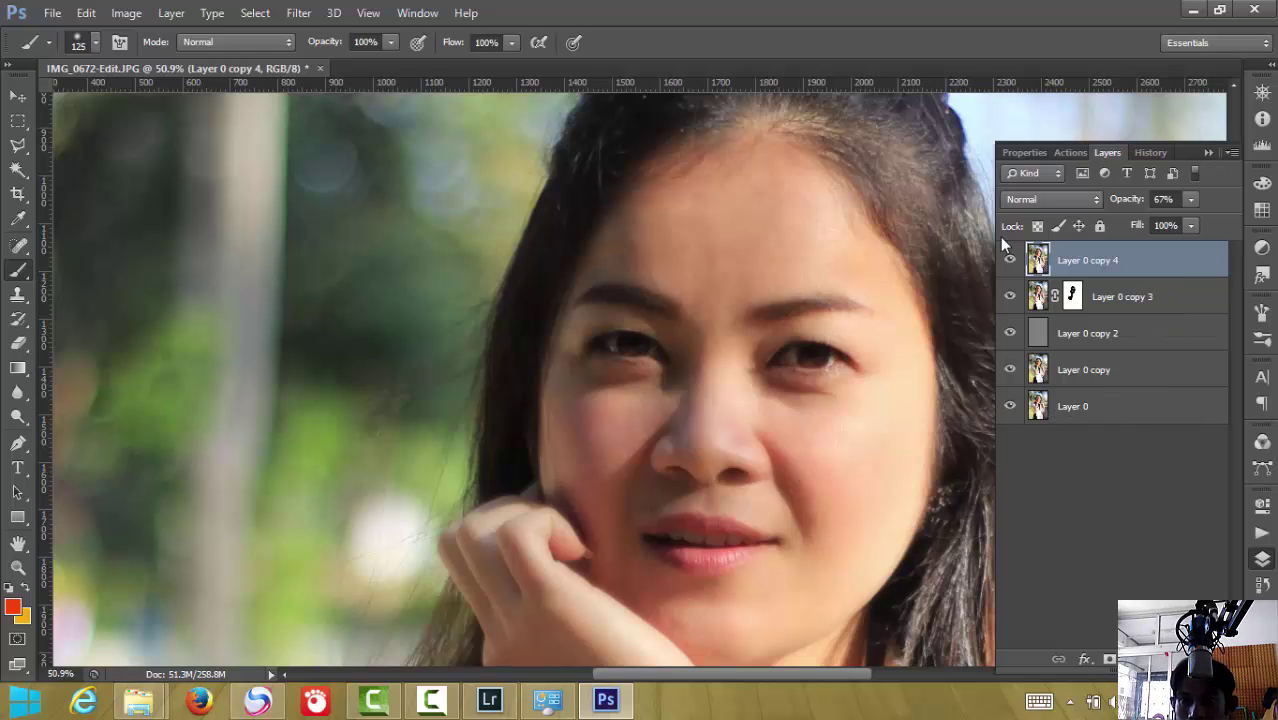
click(1012, 261)
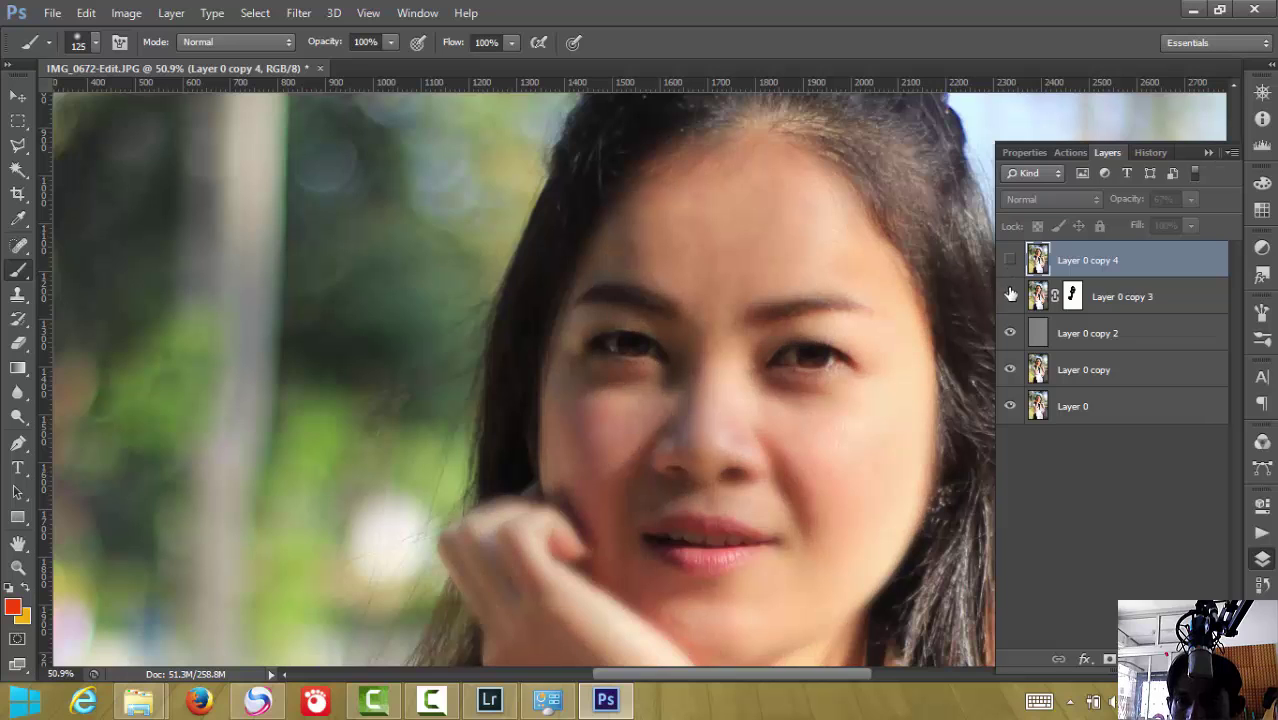
click(1011, 297)
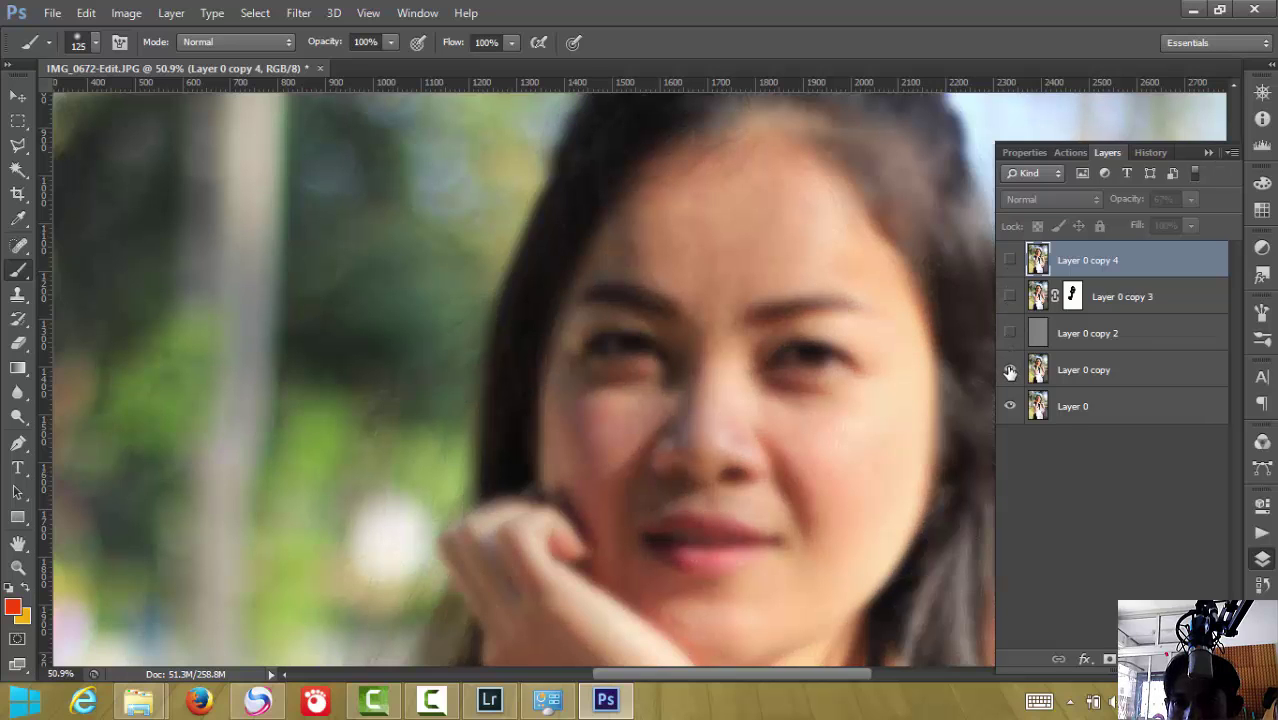
click(1010, 369)
click(1009, 406)
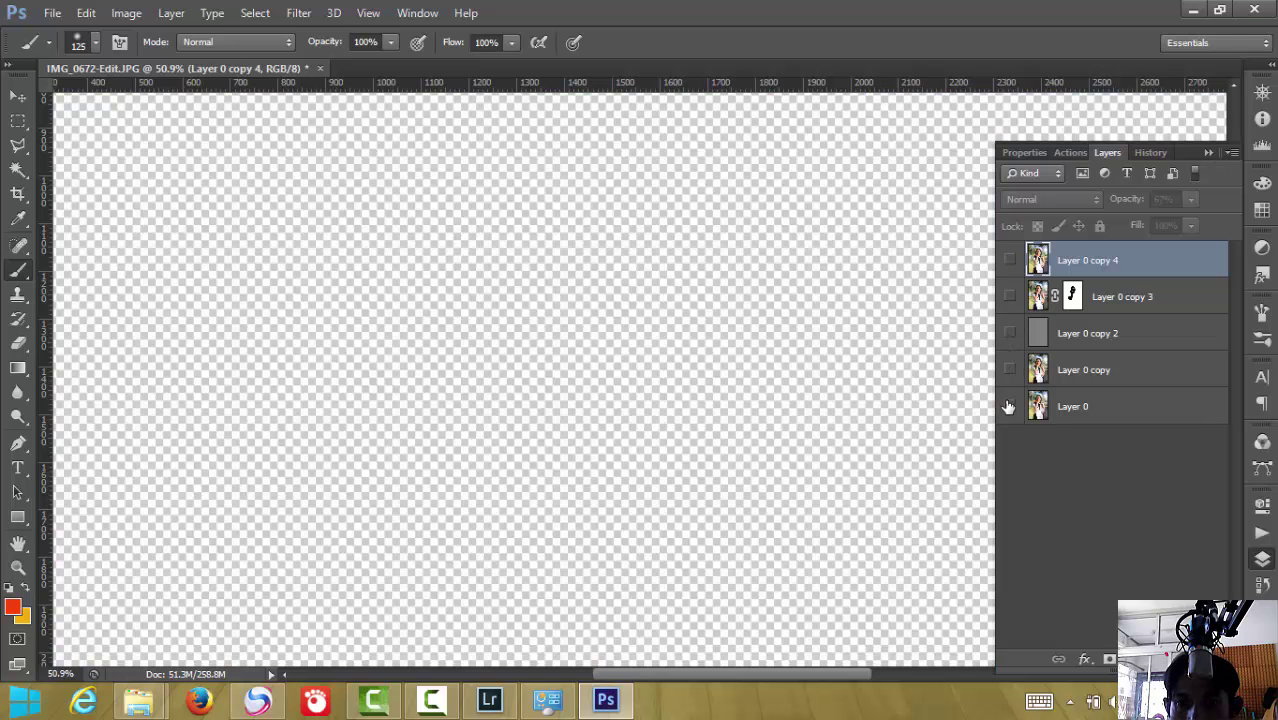
click(1009, 406)
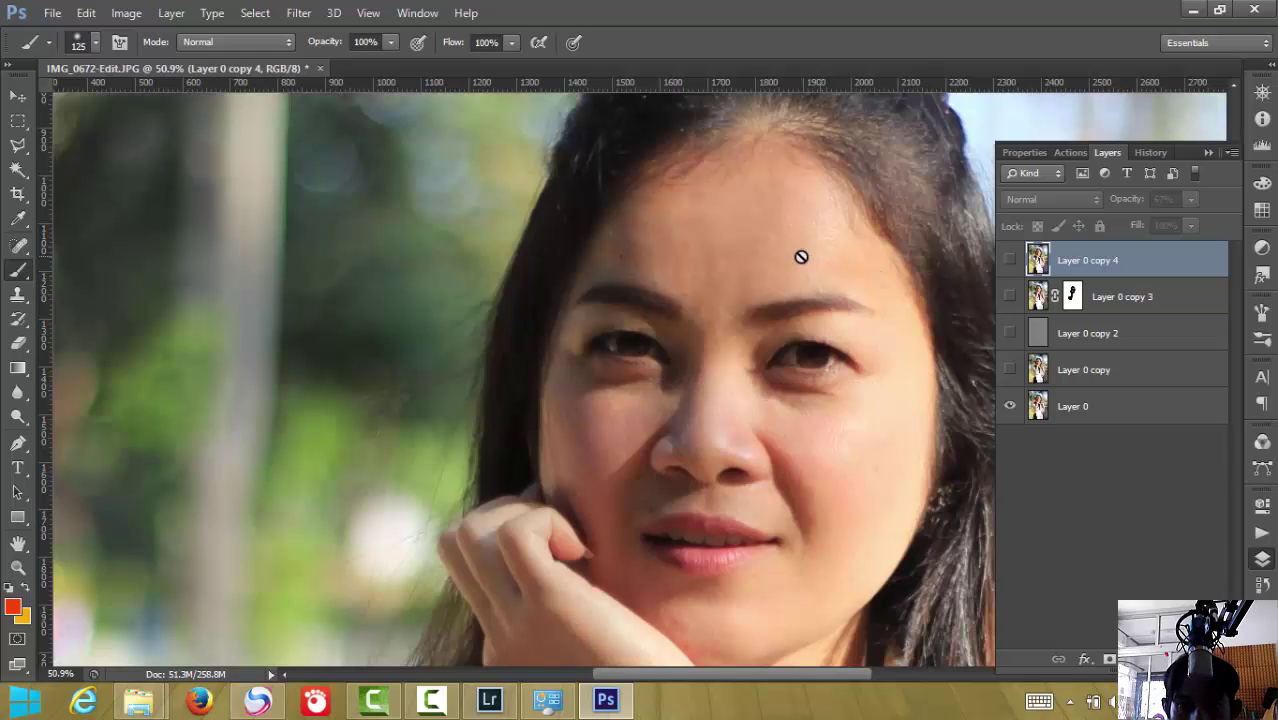
click(1010, 370)
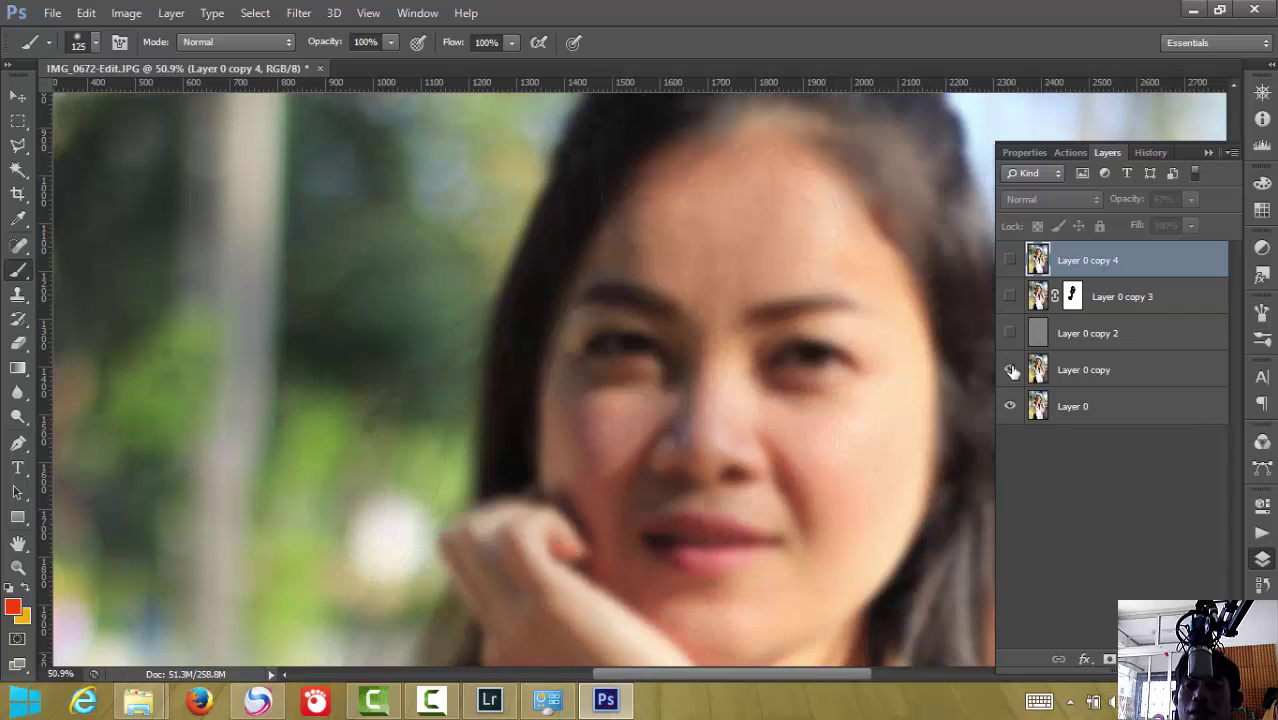
click(1010, 296)
click(1010, 260)
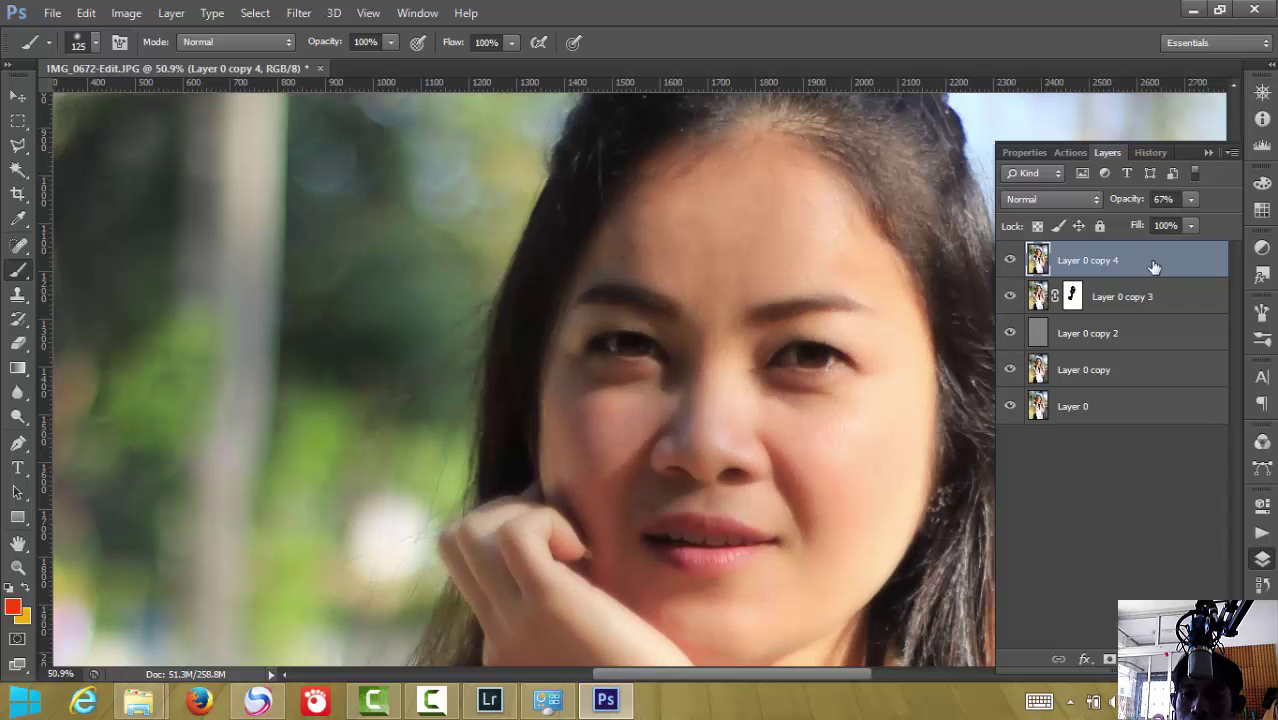
click(1189, 200)
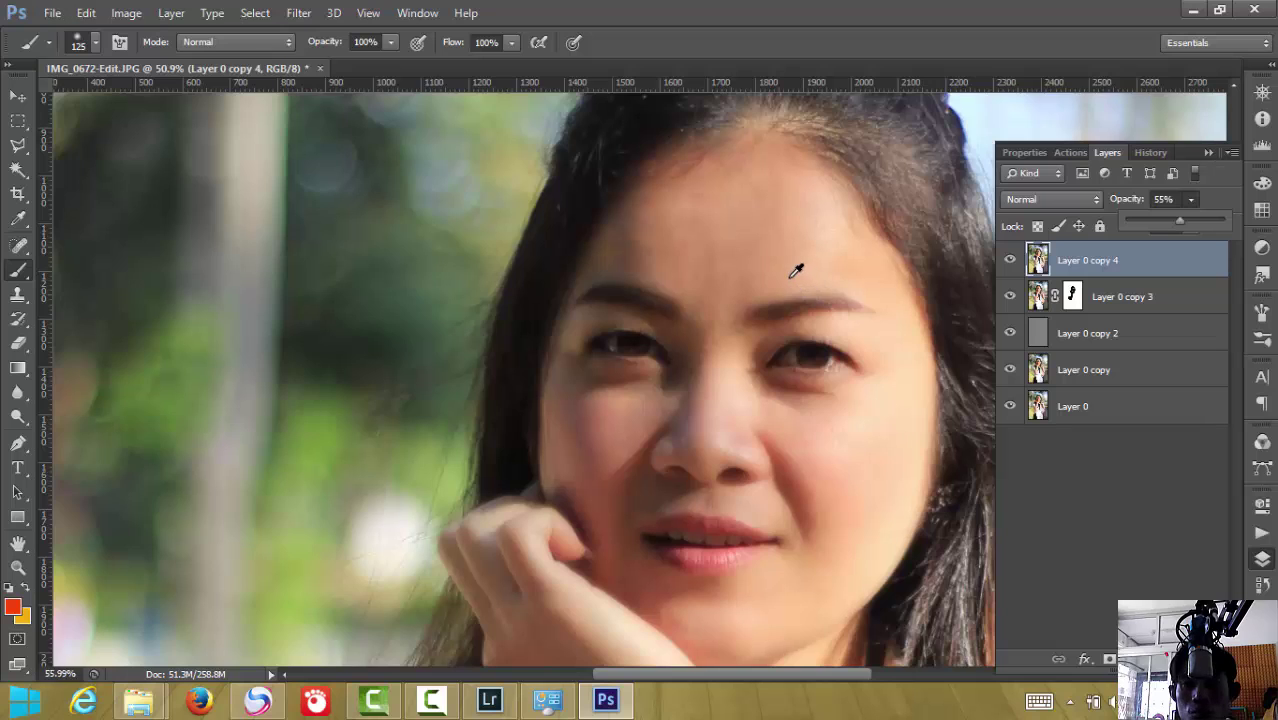
Zoom out to the whole photo and set Layer 0 copy 4 to 62% opacity
scroll(795, 268, up, 2)
scroll(795, 262, up, 2)
scroll(795, 260, up, 2)
scroll(795, 260, up, 2)
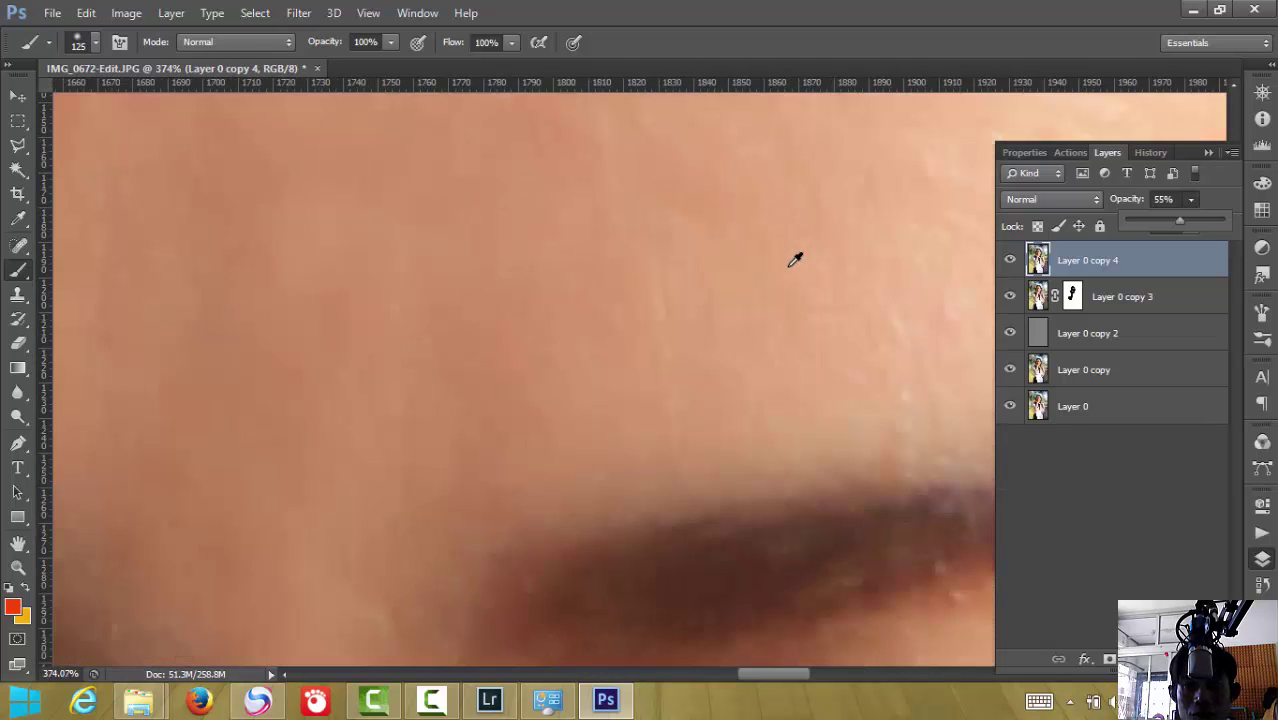
scroll(795, 260, down, 2)
scroll(795, 260, down, 2)
scroll(795, 260, down, 2)
scroll(795, 260, down, 2)
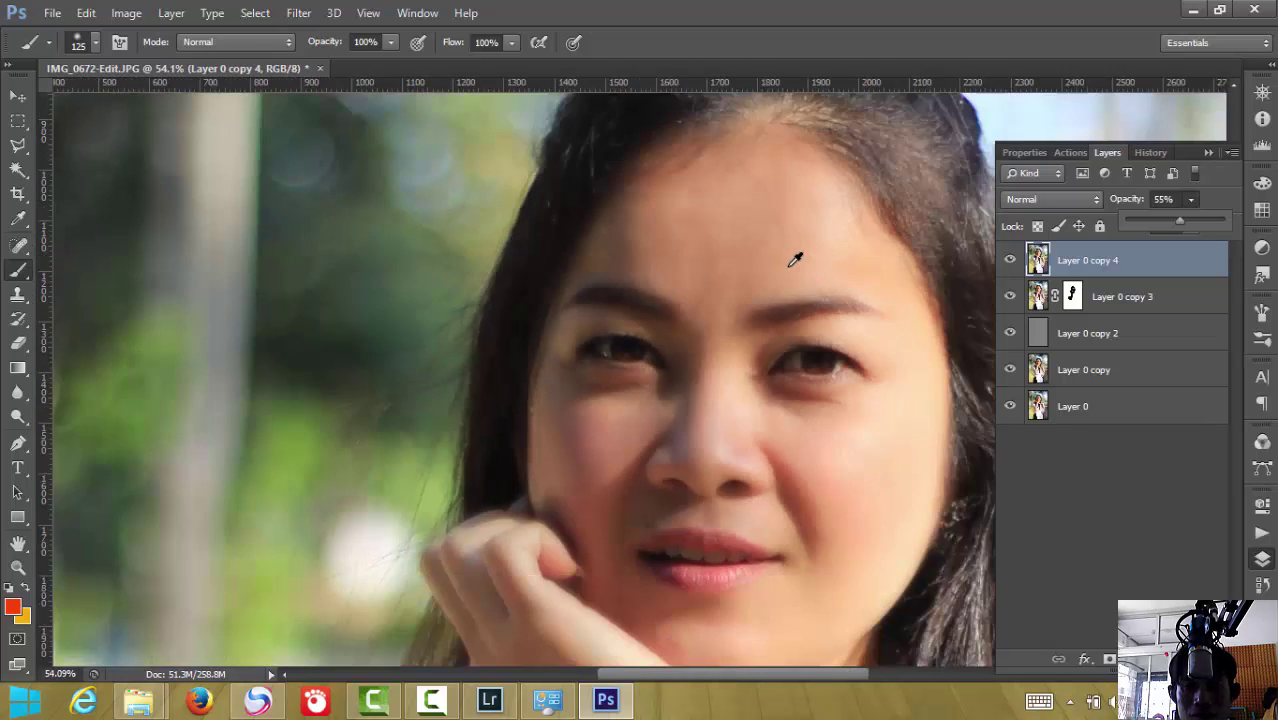
scroll(795, 260, down, 2)
scroll(795, 260, down, 2)
scroll(795, 260, down, 2)
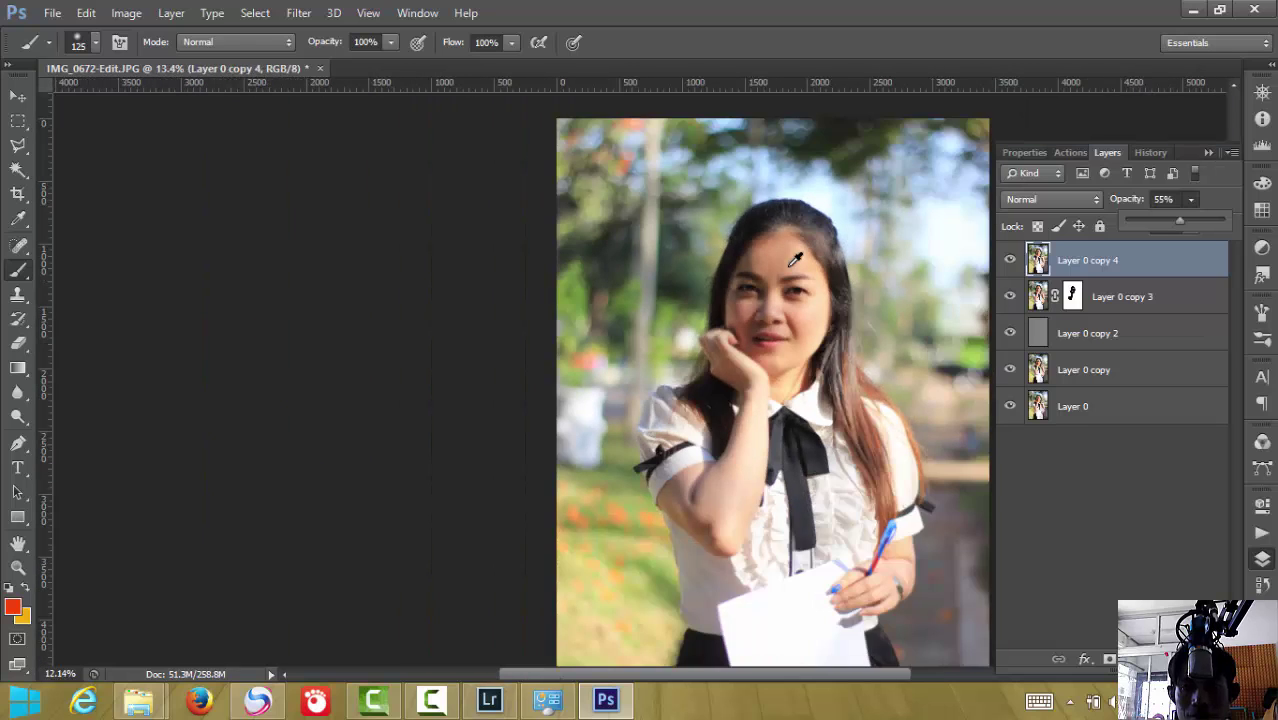
scroll(795, 260, down, 2)
scroll(676, 272, up, 1)
scroll(676, 272, up, 1)
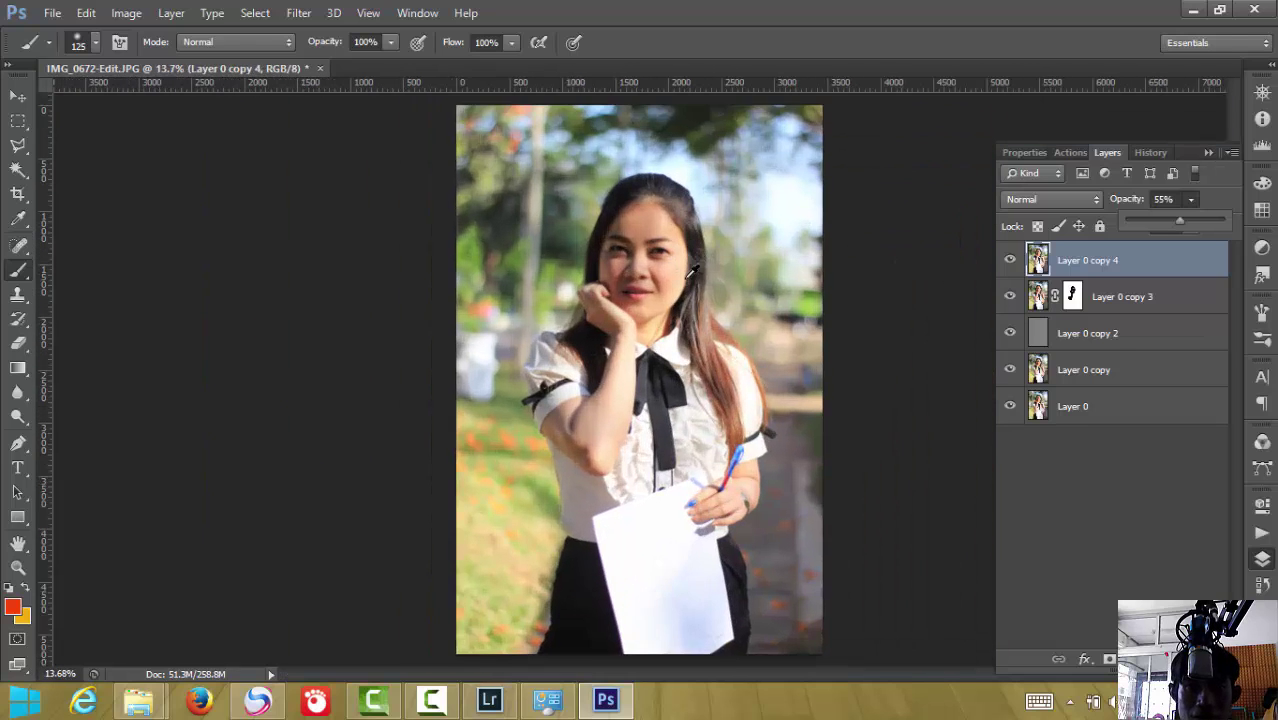
scroll(676, 272, up, 1)
scroll(615, 217, up, 1)
scroll(615, 217, up, 1)
scroll(615, 217, up, 1)
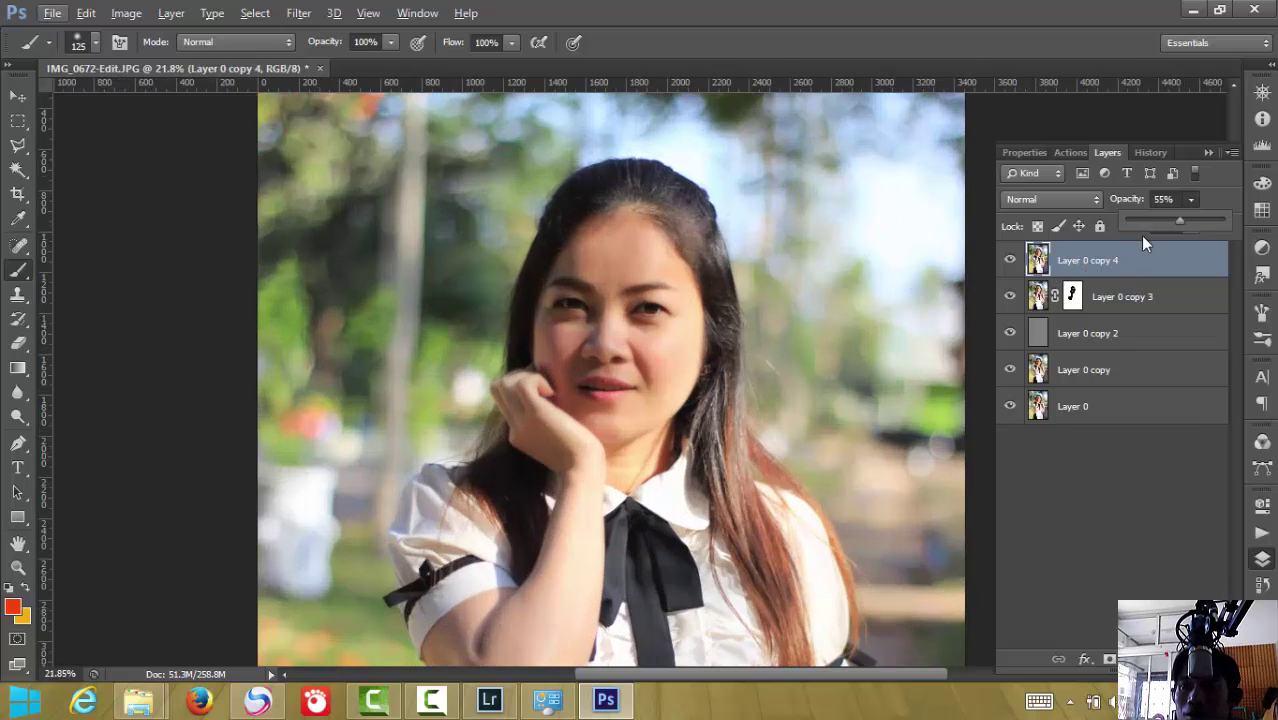
drag(1181, 226, 1186, 227)
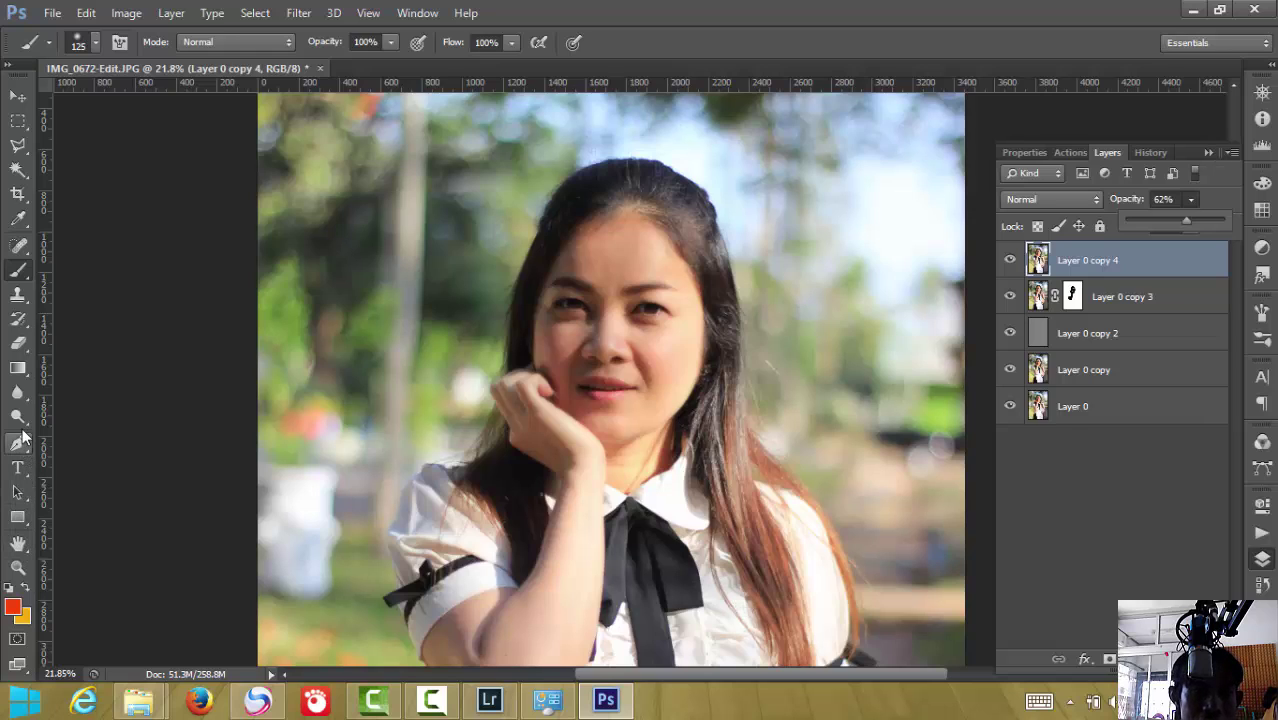
Choose the Burn Tool and enlarge its brush to 300 pixels
click(20, 418)
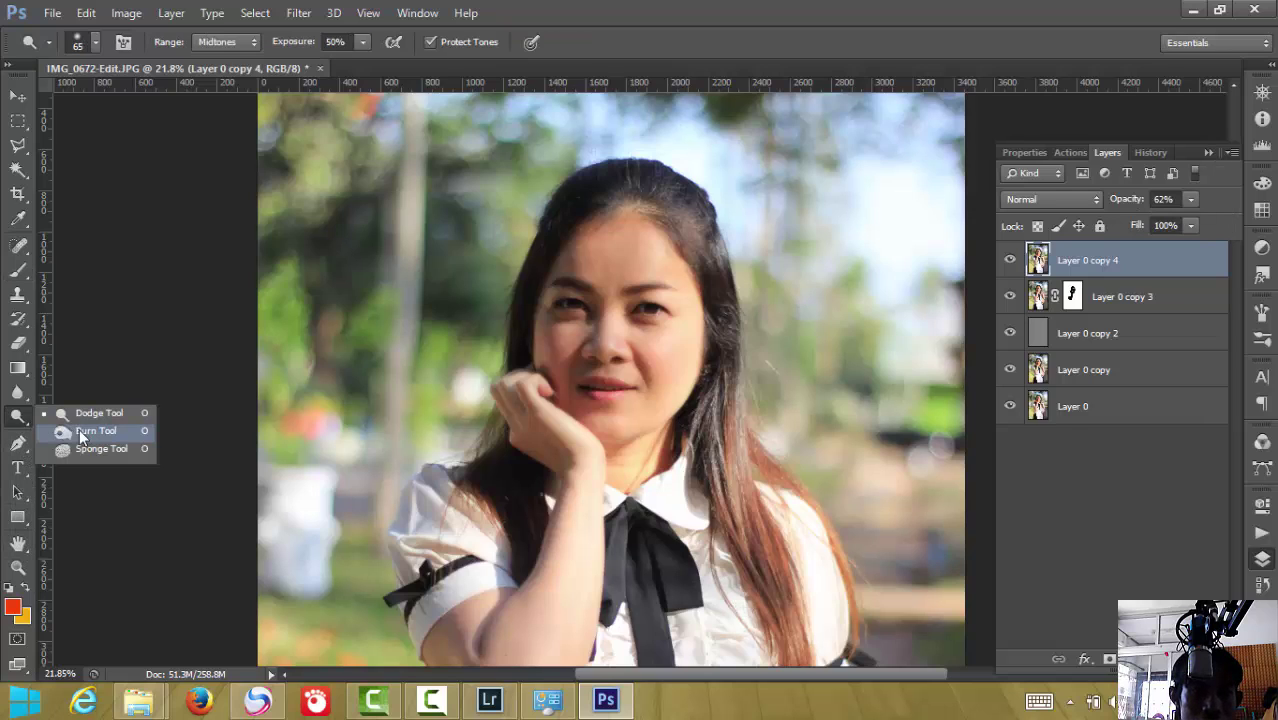
click(119, 433)
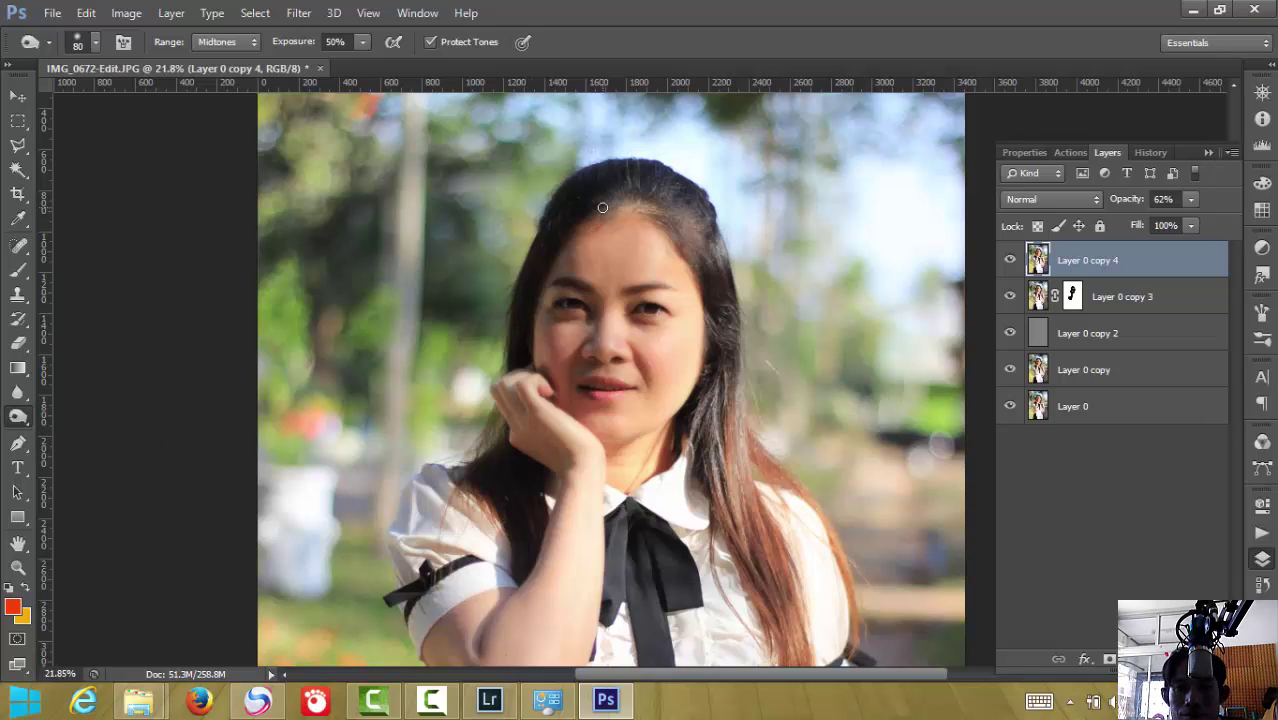
key(bracketright)
key(bracketright)
key(bracketright)
key(bracketright)
key(bracketright)
key(bracketright)
key(bracketright)
key(bracketright)
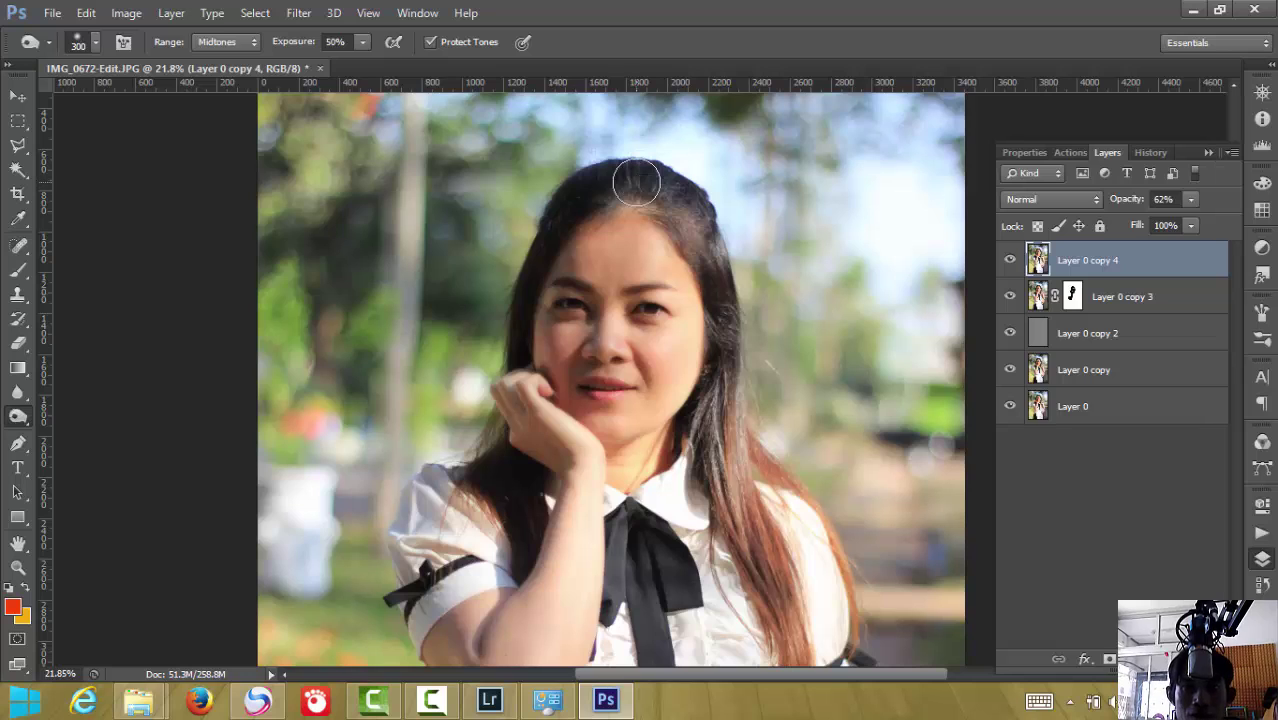
Darken the hair edges on the left and right sides of her head
mouse_move(637, 182)
mouse_down()
mouse_move(562, 209)
mouse_move(525, 277)
mouse_move(510, 358)
mouse_move(575, 182)
mouse_move(677, 212)
mouse_move(719, 312)
mouse_move(724, 490)
mouse_move(773, 586)
mouse_move(705, 228)
mouse_move(656, 177)
mouse_move(707, 249)
mouse_move(693, 228)
mouse_move(702, 434)
mouse_move(705, 414)
mouse_move(768, 575)
mouse_move(747, 445)
mouse_move(845, 593)
mouse_move(760, 572)
mouse_move(804, 655)
mouse_move(716, 484)
mouse_move(733, 405)
mouse_move(727, 458)
mouse_move(713, 257)
mouse_move(709, 378)
mouse_move(726, 285)
mouse_move(628, 177)
mouse_move(522, 297)
mouse_move(499, 485)
mouse_move(505, 448)
mouse_move(479, 502)
mouse_move(530, 557)
mouse_move(516, 502)
mouse_move(522, 541)
mouse_move(536, 434)
mouse_move(513, 419)
mouse_move(566, 483)
mouse_move(525, 536)
mouse_move(542, 485)
mouse_move(519, 542)
mouse_move(505, 392)
mouse_move(590, 185)
mouse_move(487, 319)
mouse_move(484, 399)
mouse_move(576, 218)
mouse_up()
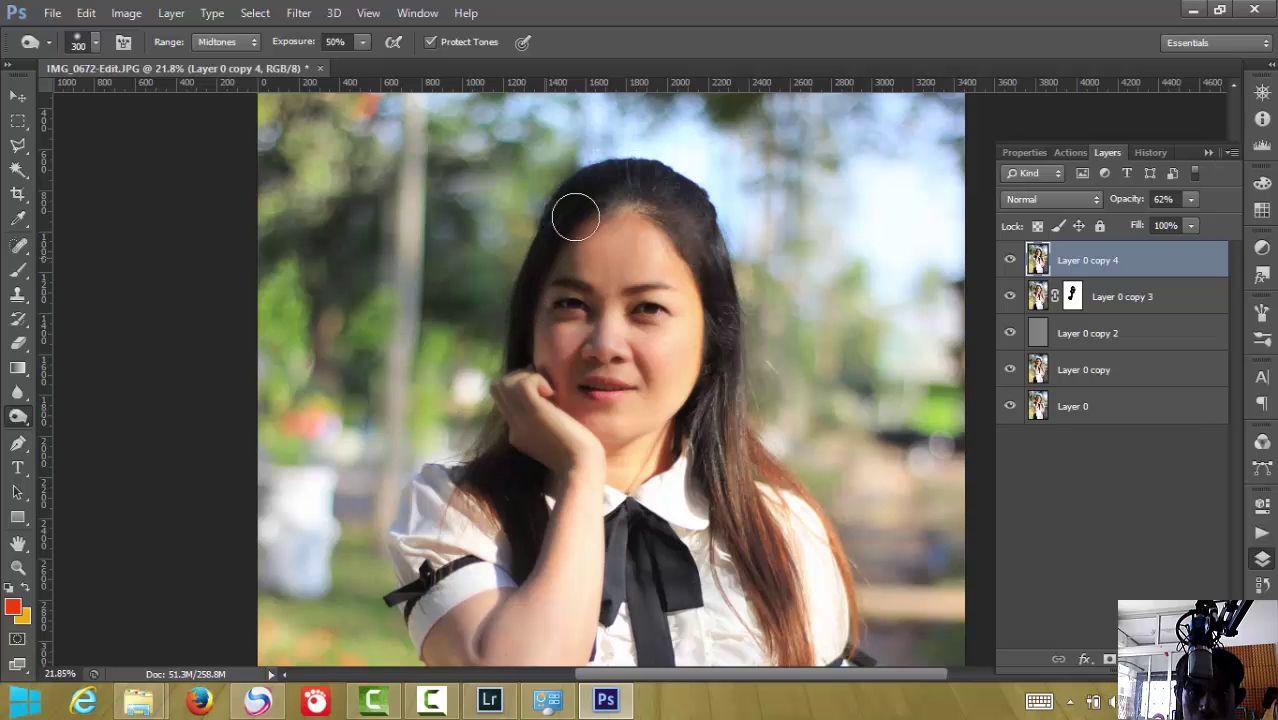
mouse_move(719, 285)
mouse_down()
mouse_move(765, 591)
mouse_move(713, 348)
mouse_move(803, 683)
mouse_up()
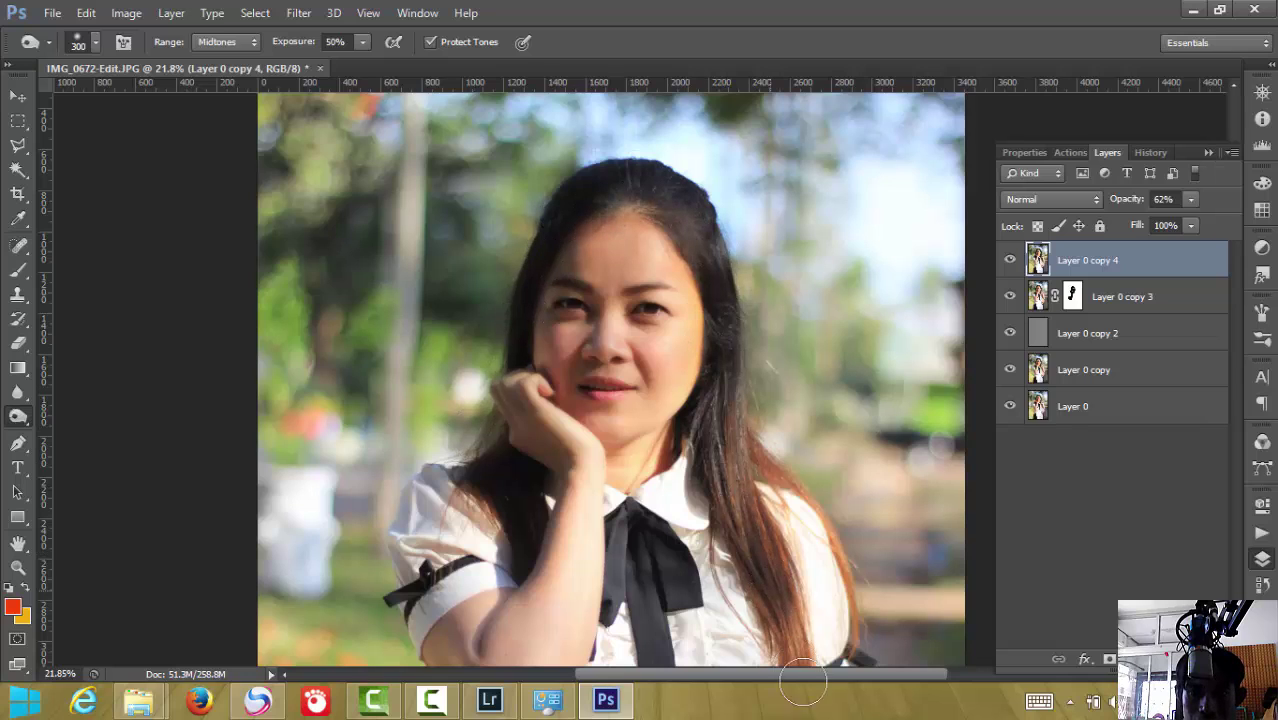
mouse_move(870, 300)
mouse_down()
mouse_move(736, 314)
mouse_move(778, 326)
mouse_up()
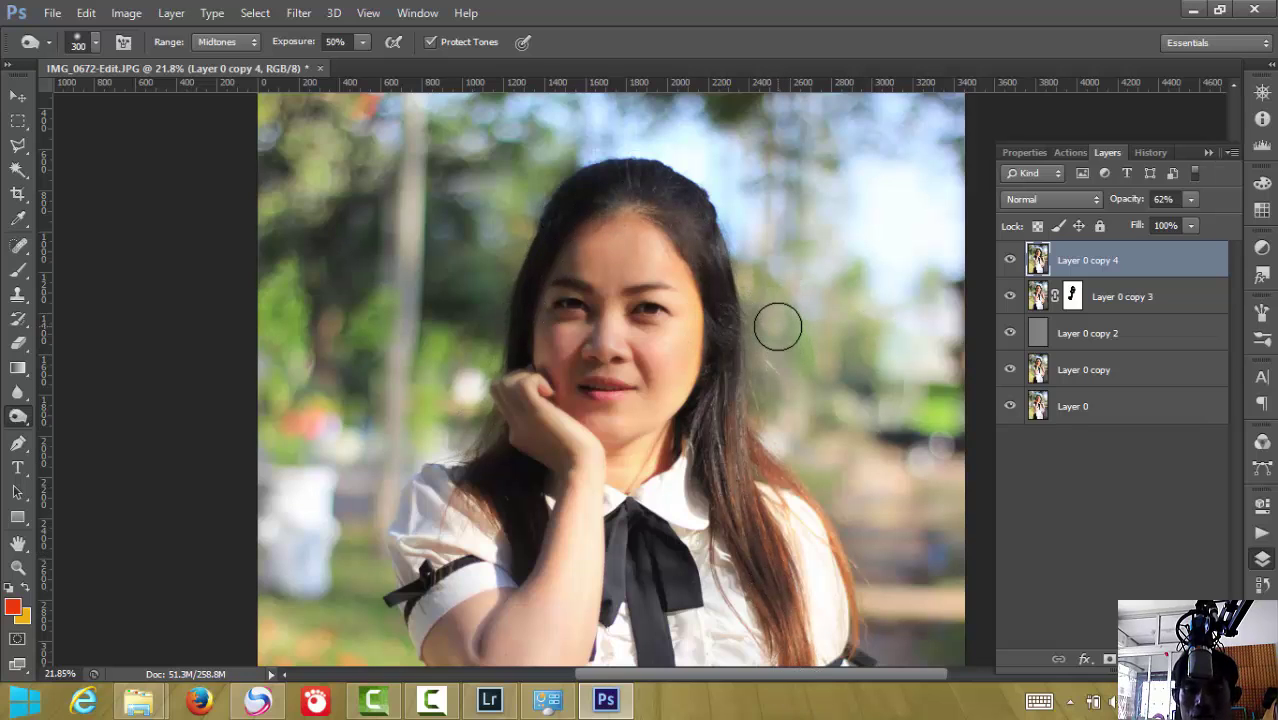
scroll(778, 326, down, 3)
scroll(787, 349, down, 2)
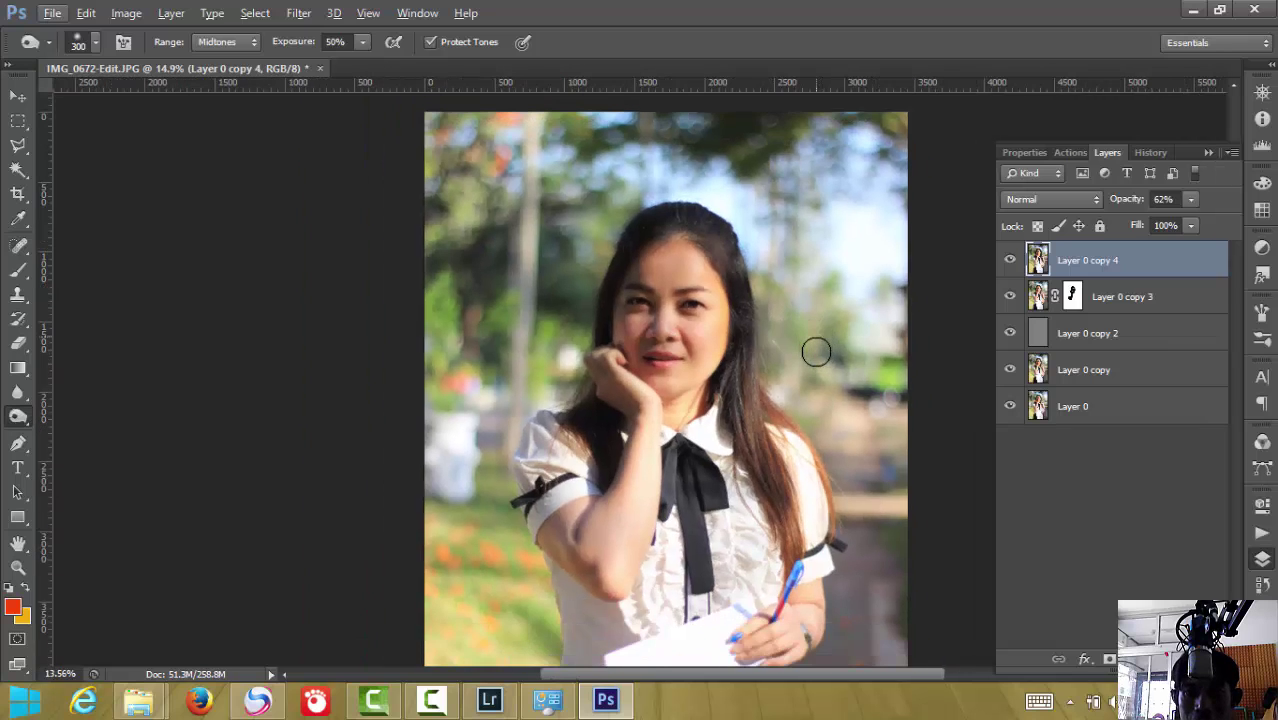
scroll(816, 351, down, 2)
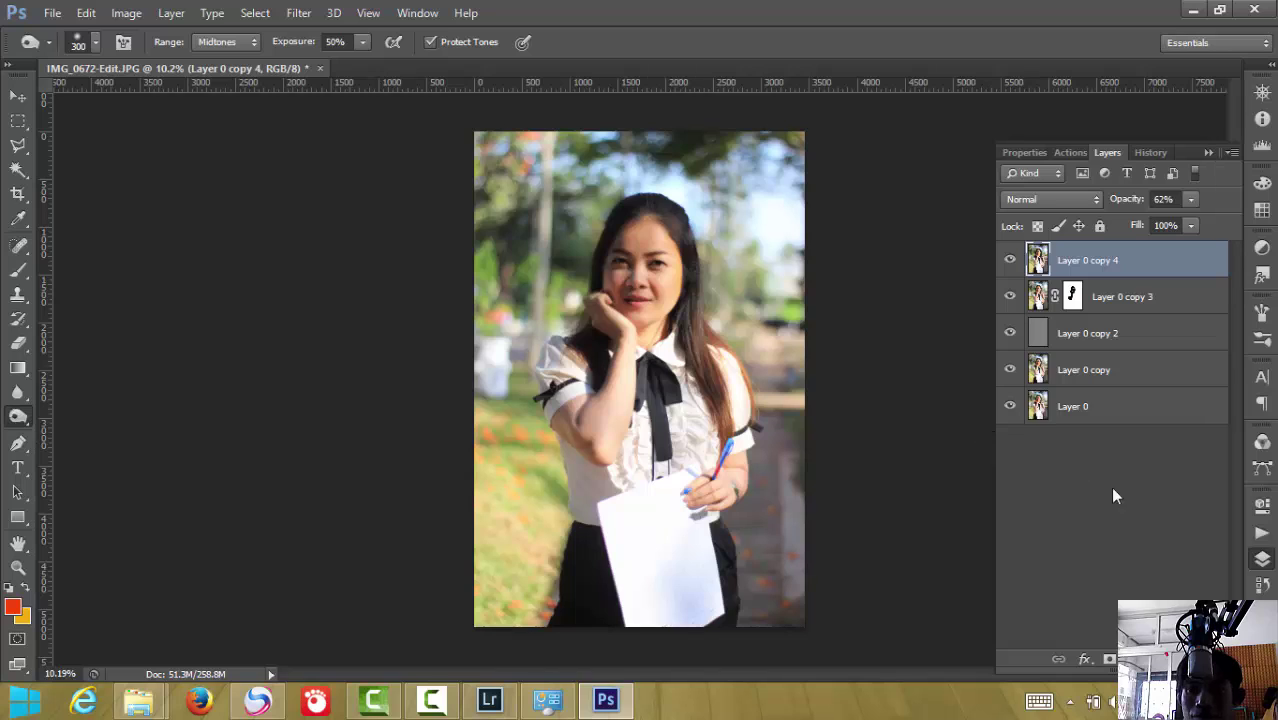
Merge all five layers into Layer 0 copy 4 and zoom around to review the portrait
shift+click(1121, 416)
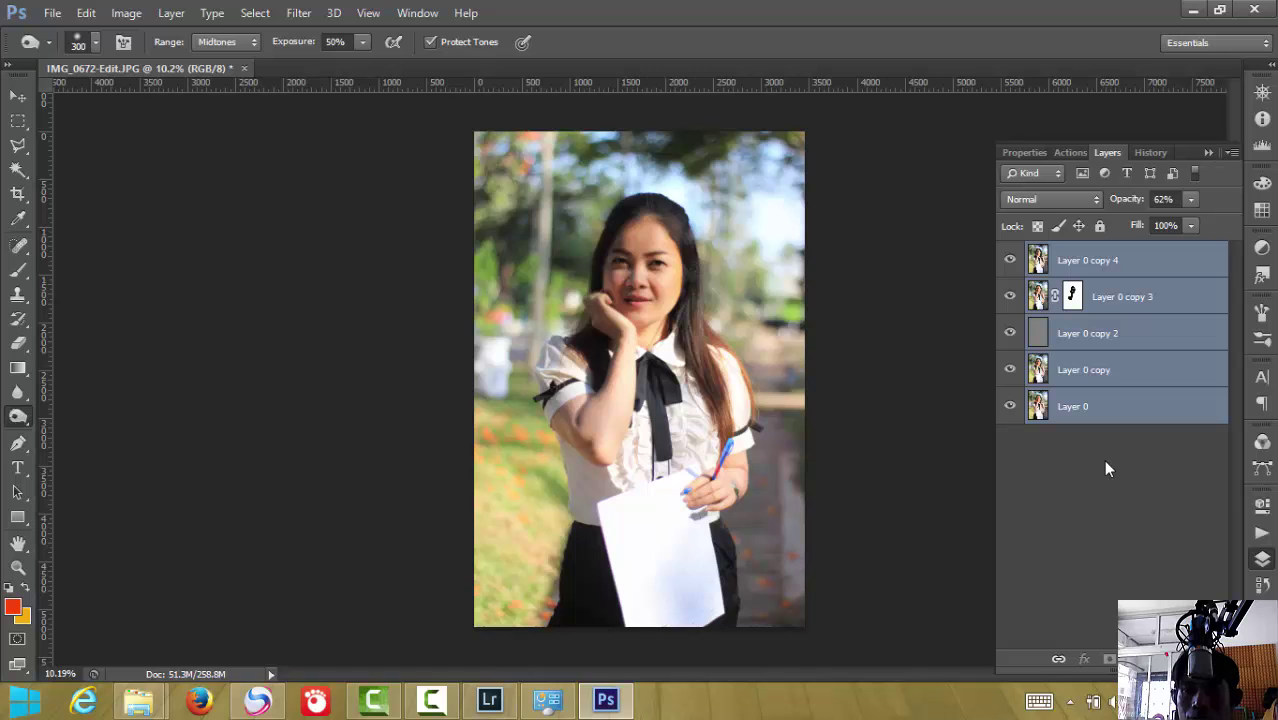
key(ctrl+e)
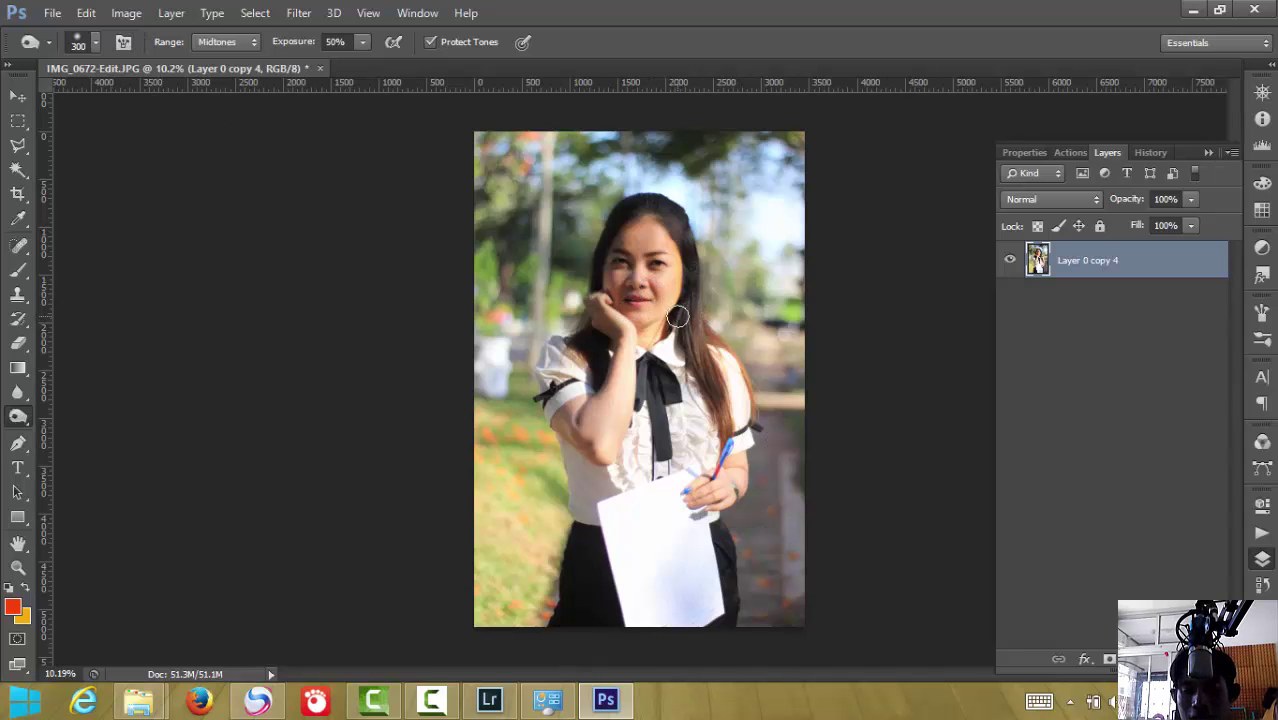
scroll(677, 317, up, 1)
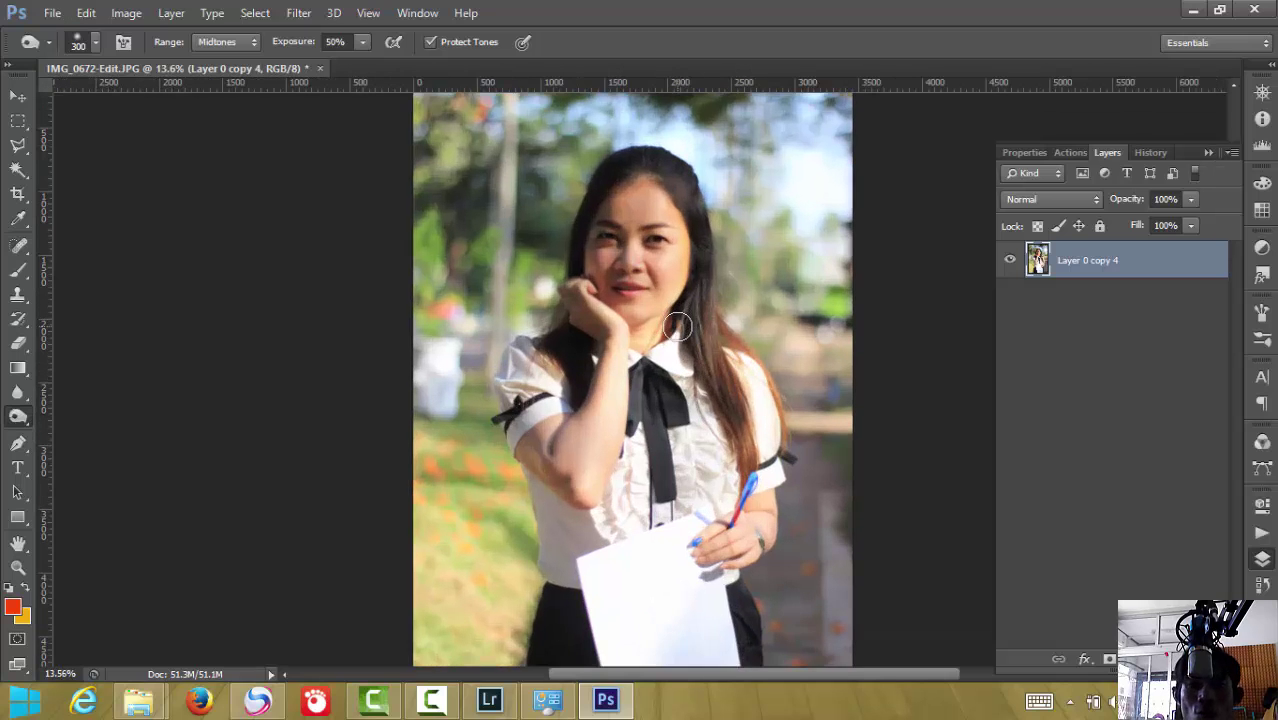
scroll(678, 327, up, 1)
scroll(677, 327, up, 1)
scroll(675, 315, up, 1)
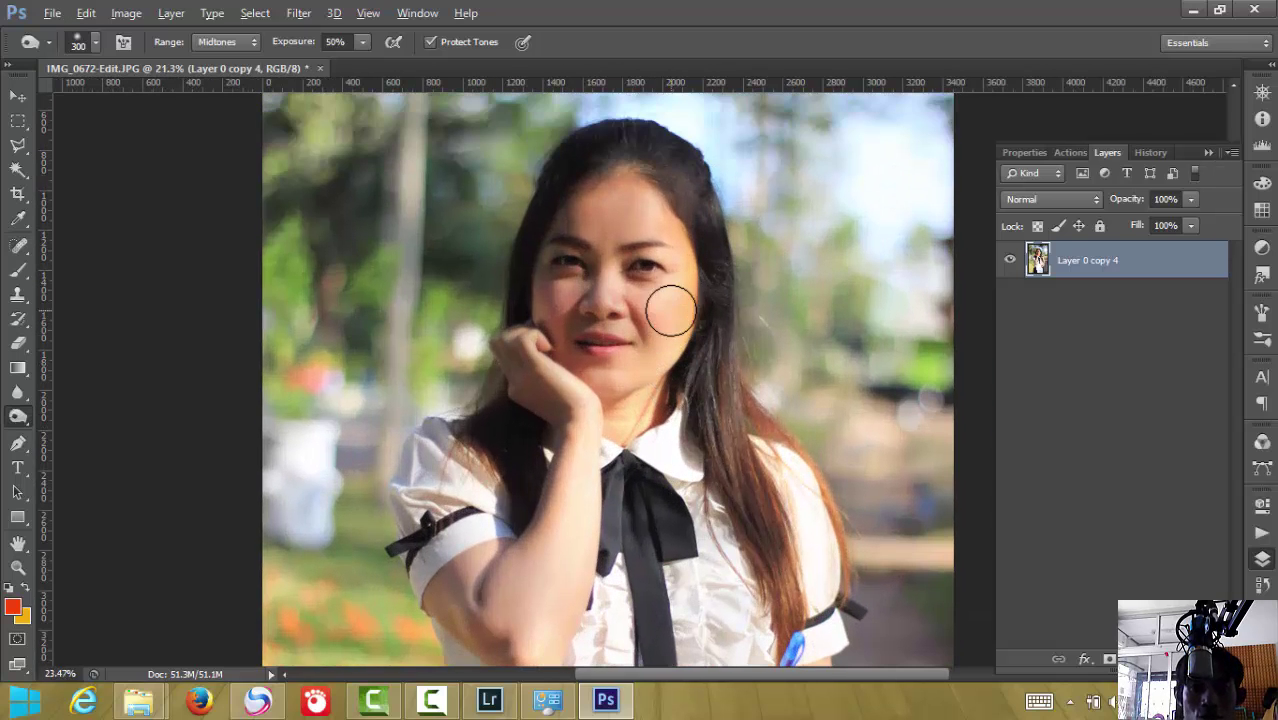
scroll(670, 302, up, 2)
scroll(582, 244, up, 1)
scroll(613, 262, up, 1)
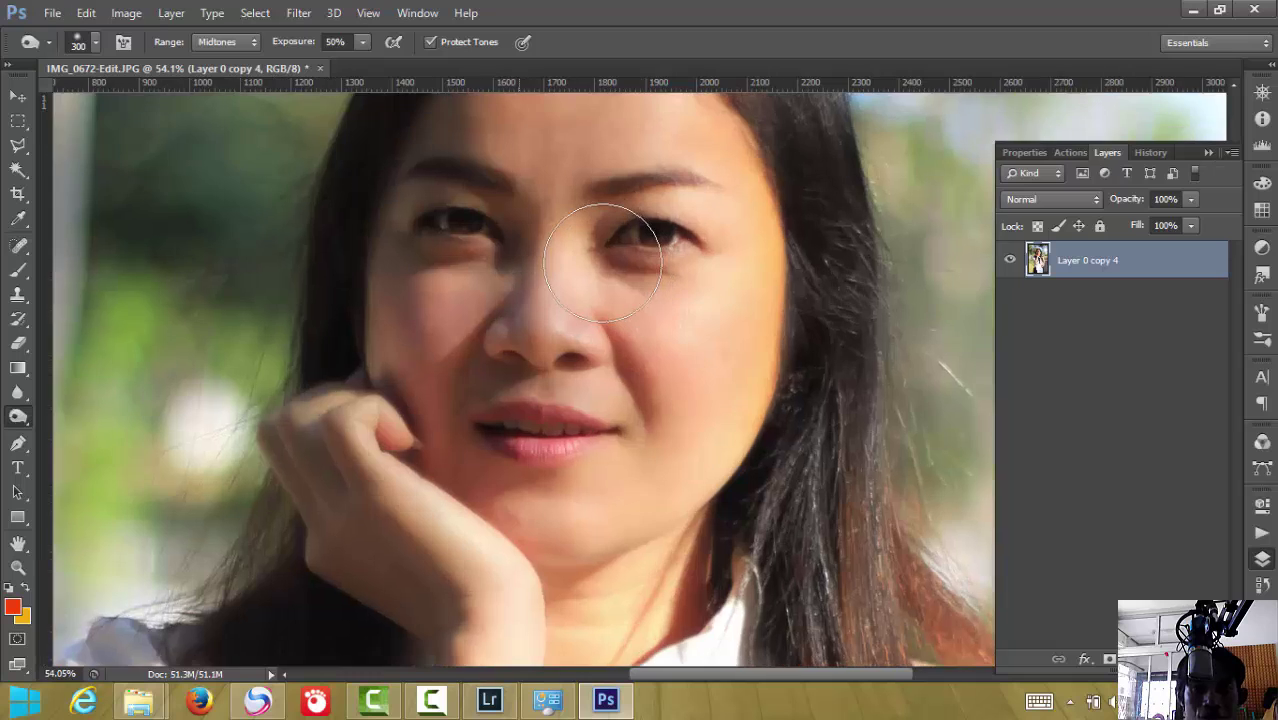
scroll(599, 261, up, 1)
scroll(599, 261, down, 1)
scroll(590, 271, down, 2)
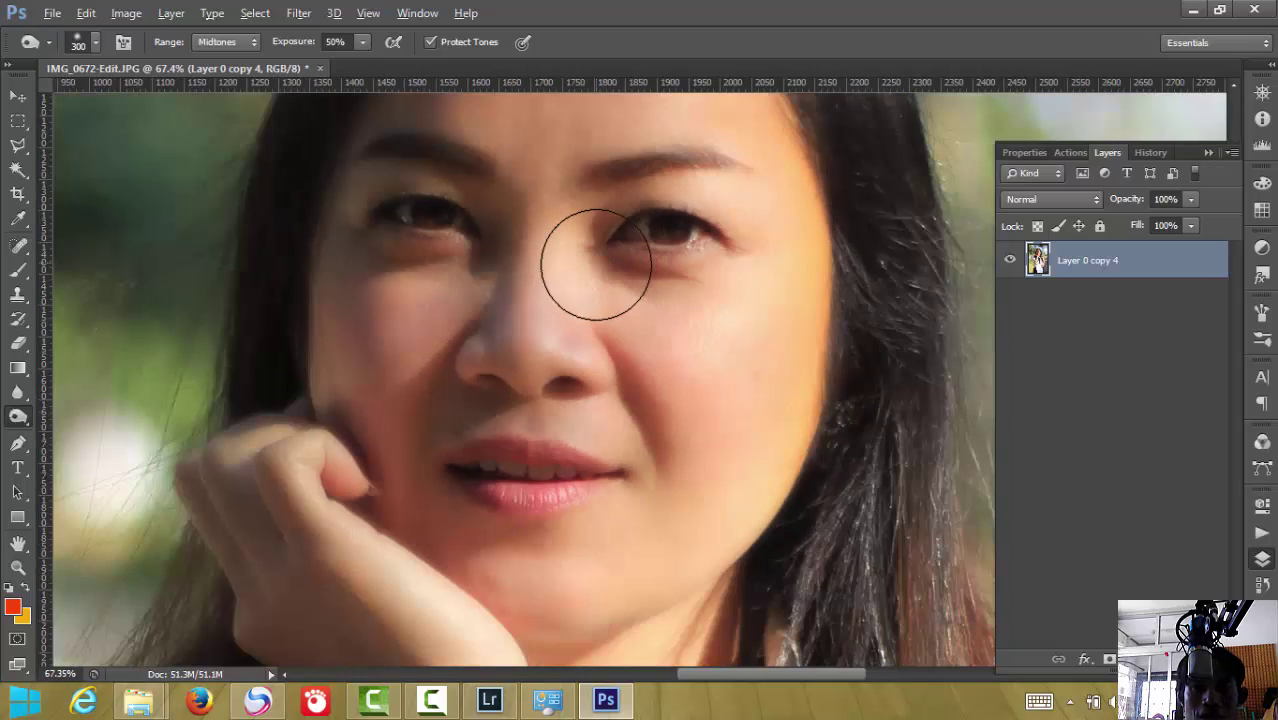
scroll(594, 271, down, 5)
scroll(594, 271, down, 2)
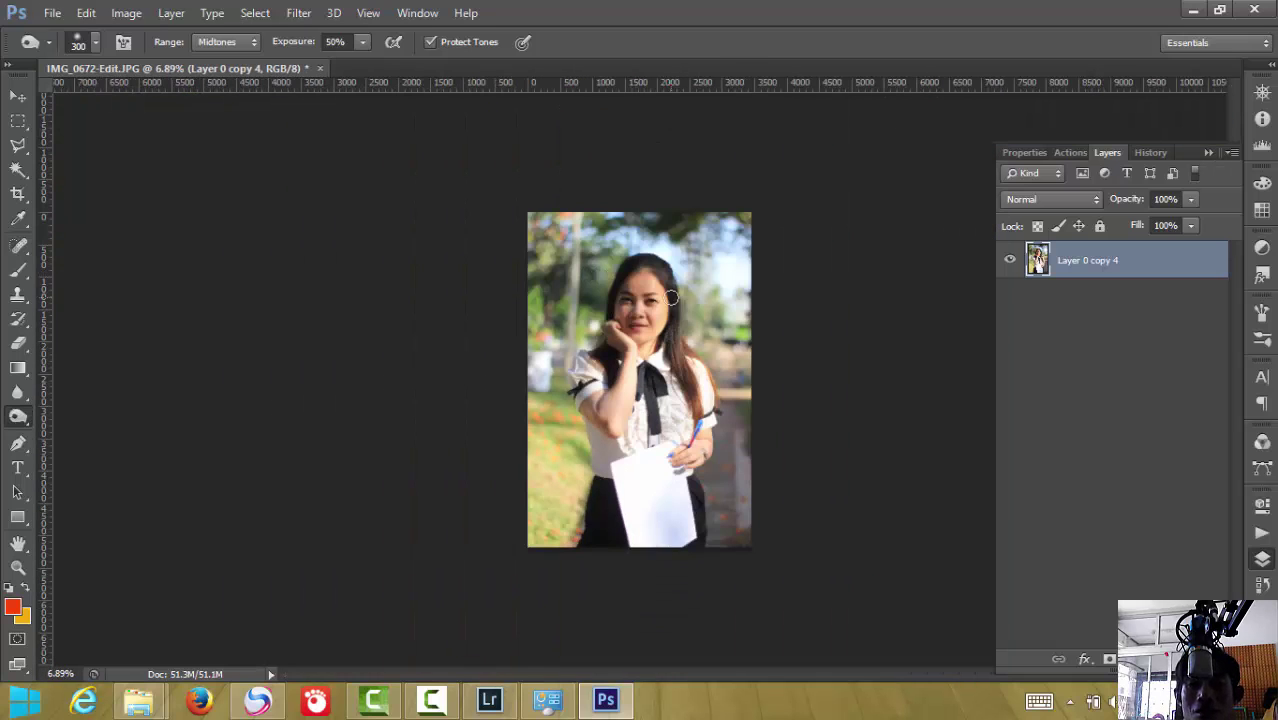
scroll(700, 305, up, 3)
scroll(718, 306, up, 1)
scroll(718, 306, down, 2)
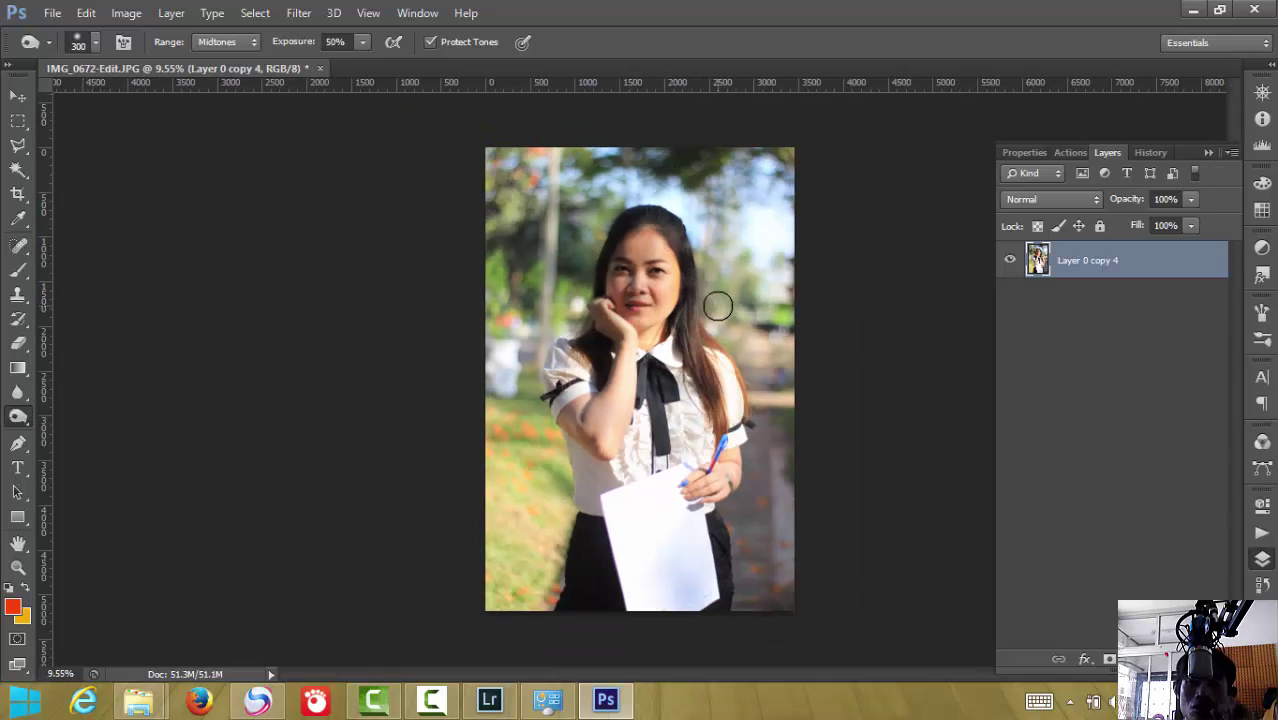